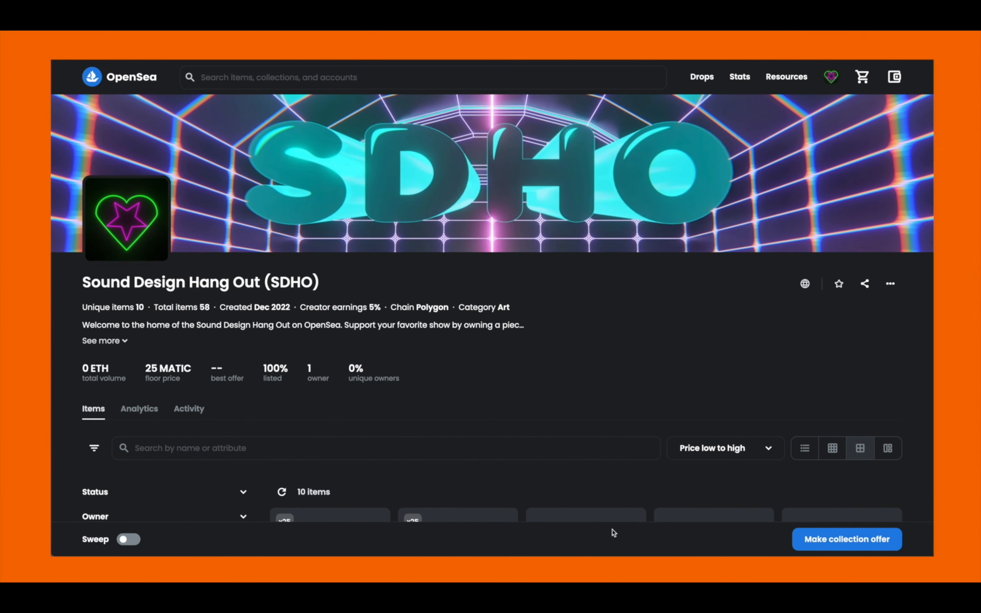
- Look through the items of the Sound Design Hang Out (SDHO) collection and view the SDHO 43 listing
scroll(577, 288, "down", 1)
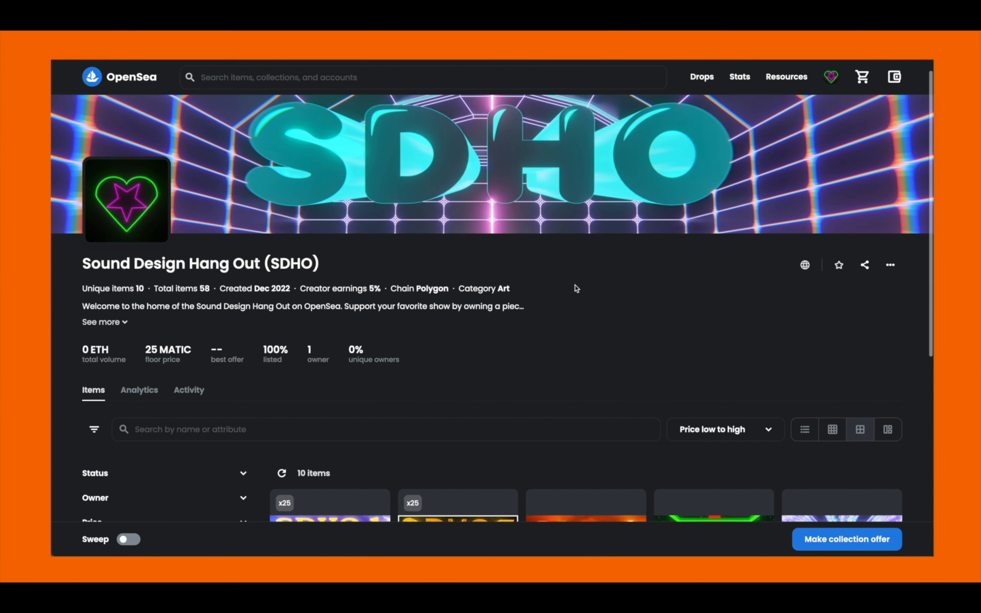
scroll(577, 288, "down", 5)
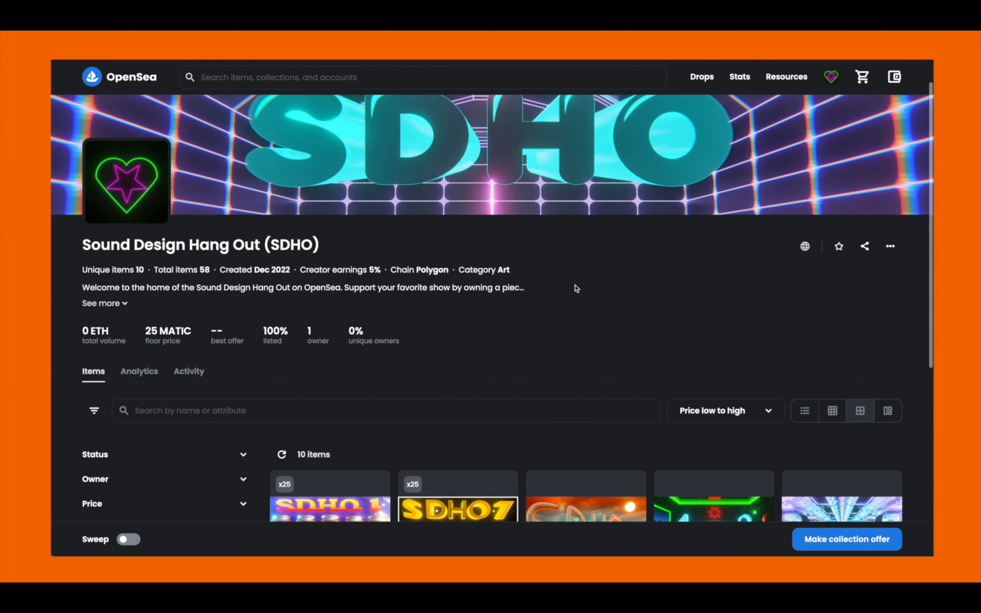
scroll(526, 294, "down", 3)
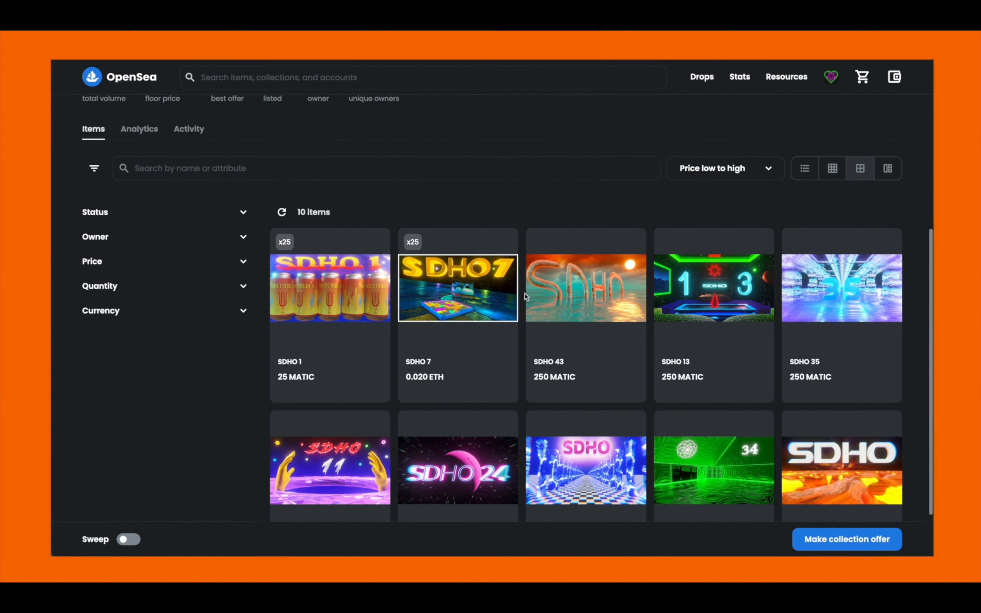
scroll(527, 297, "down", 1)
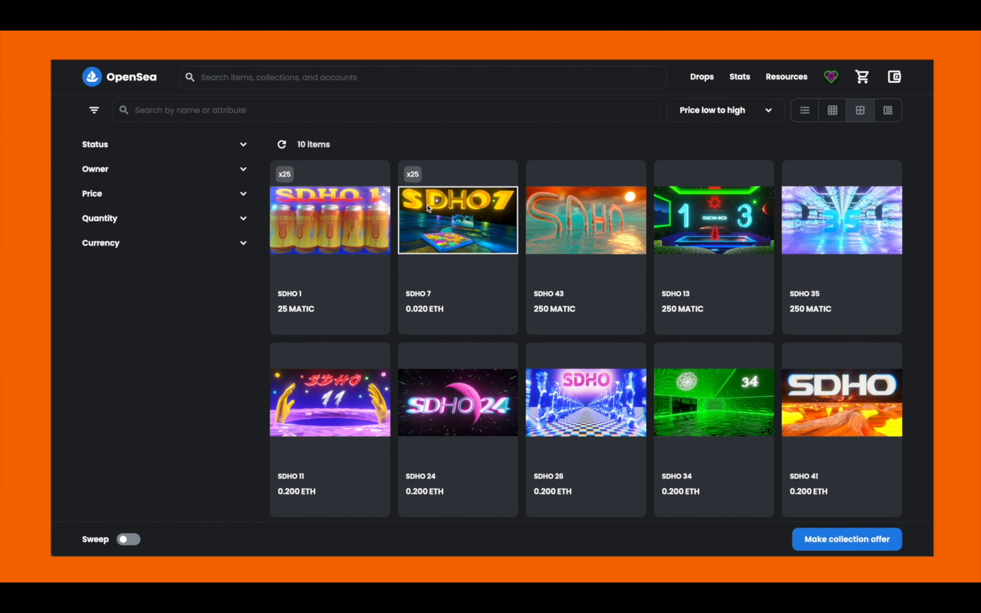
left_click(555, 211)
scroll(670, 173, "up", 8)
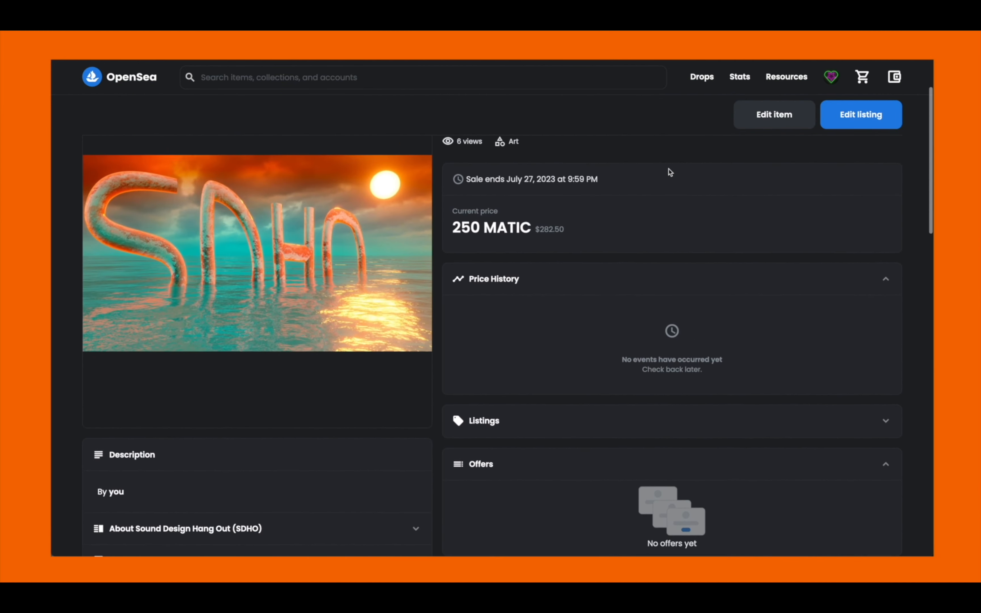
scroll(239, 280, "up", 1)
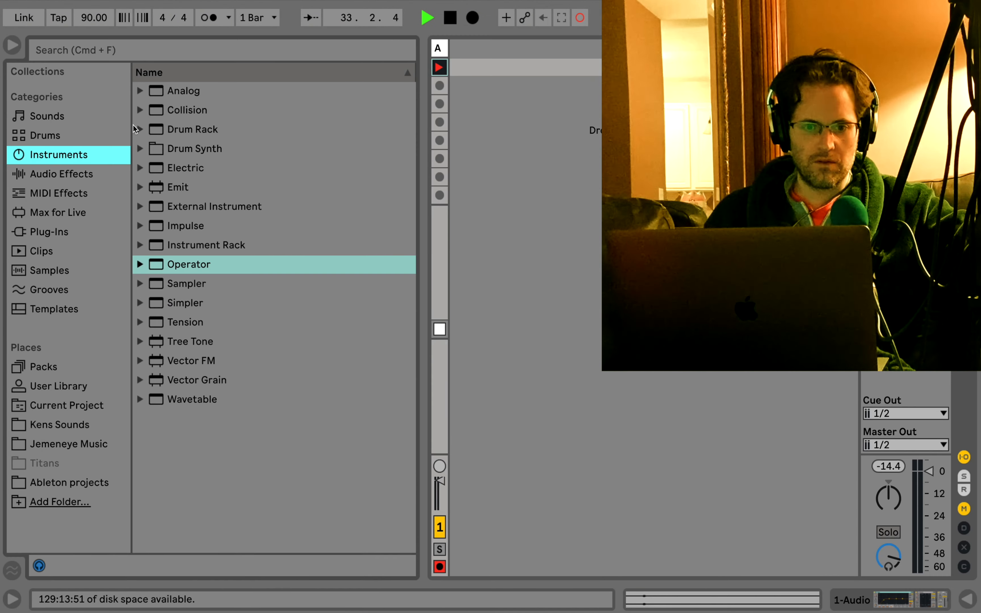
- Switch to Ableton Live and look through the available instruments from Analog down to Vector Grain
left_click(172, 93)
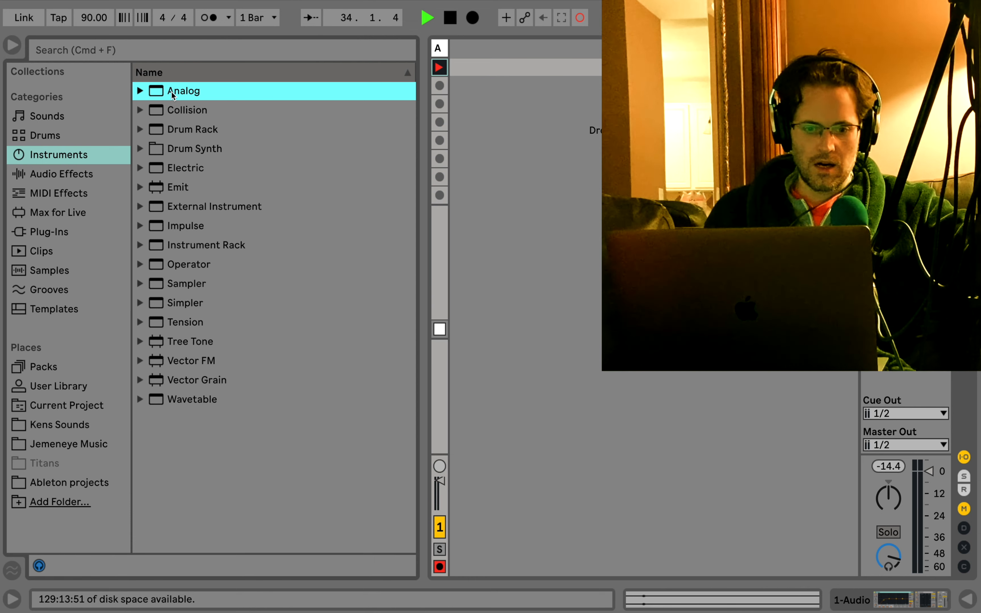
key("Down")
key("Down")
key("Down")
key("Down")
key("Down")
key("Down")
key("Down")
key("Down")
key("Down")
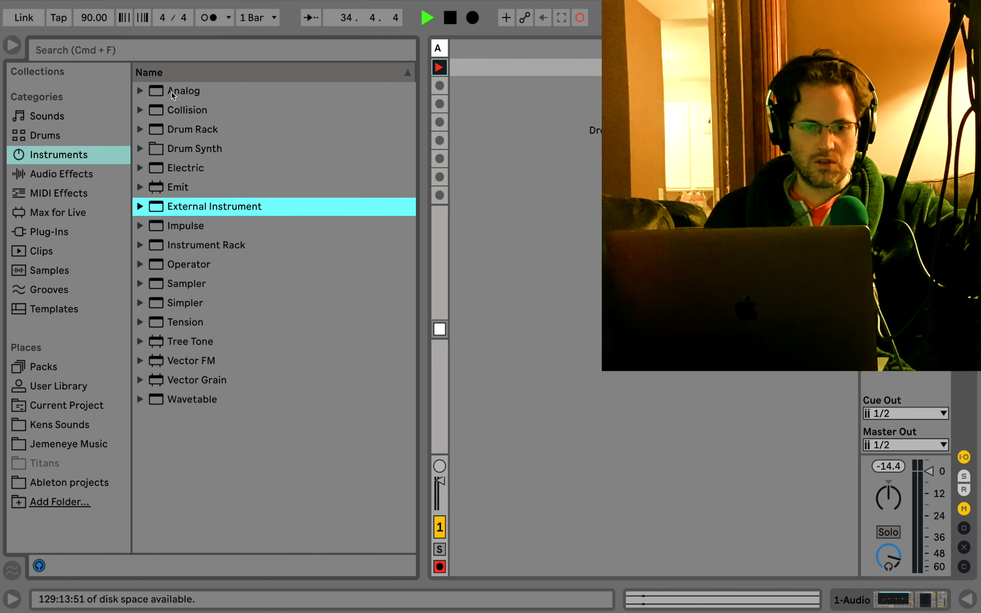
key("Down")
key("Down")
key("Down")
key("Down")
key("Down")
key("Down")
key("Down")
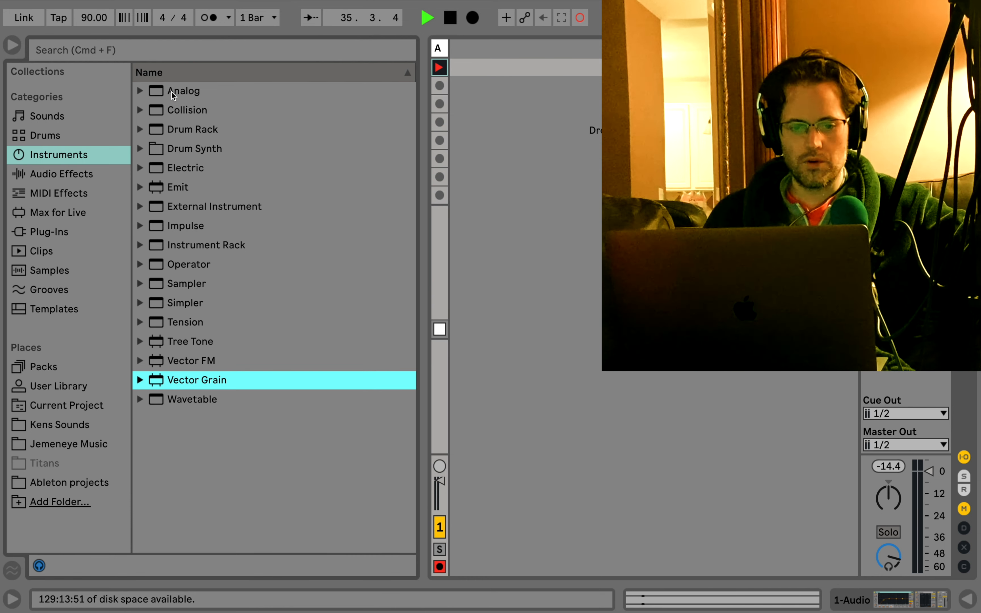
key("Up")
key("Up")
key("Up")
key("Up")
key("Up")
key("Up")
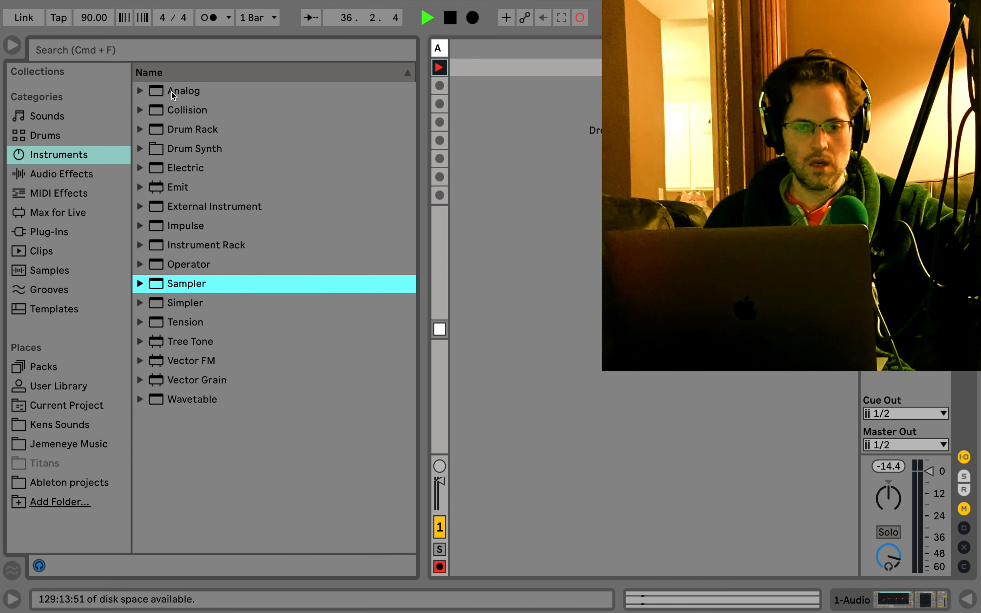
key("Down")
key("Down")
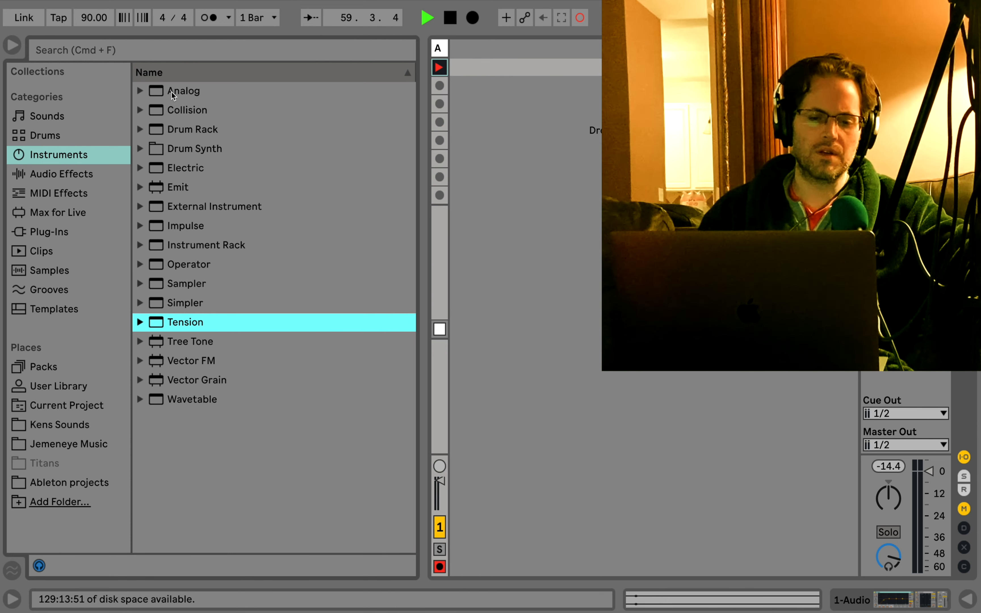
- Add the Vector FM instrument to the set on a new MIDI track
left_click(93, 154)
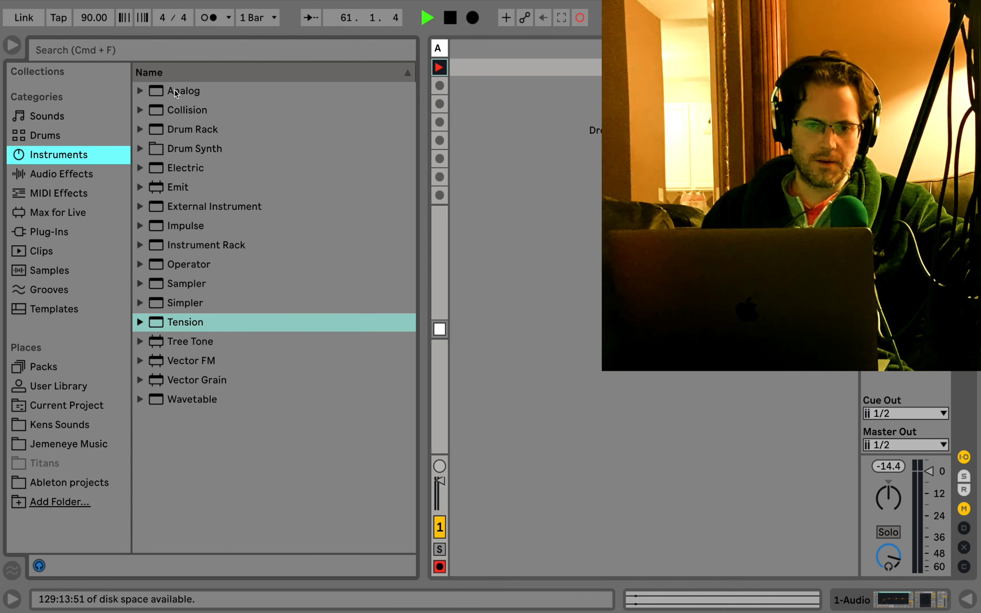
left_click(173, 377)
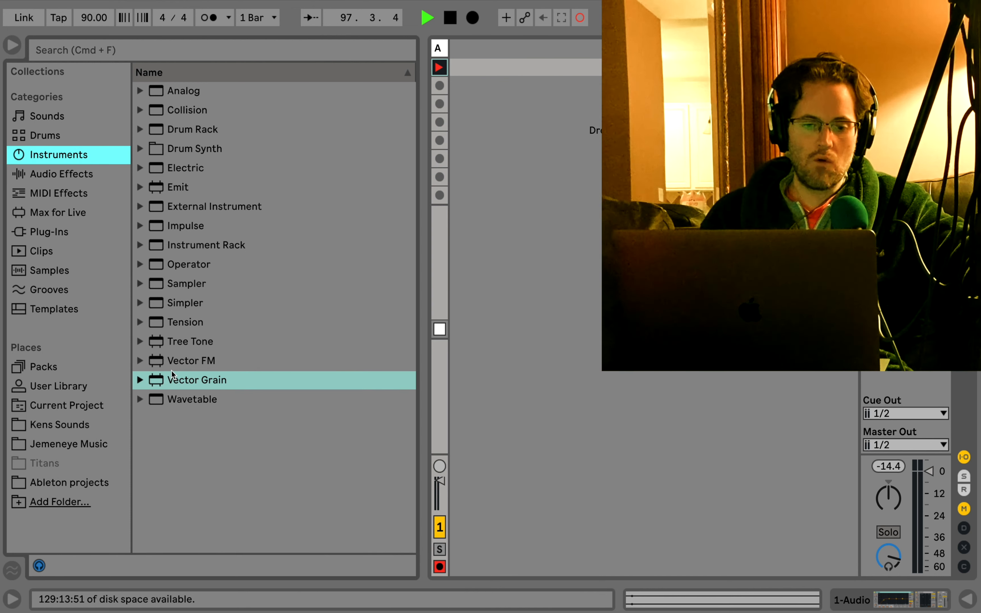
left_click_drag(175, 362, 485, 68)
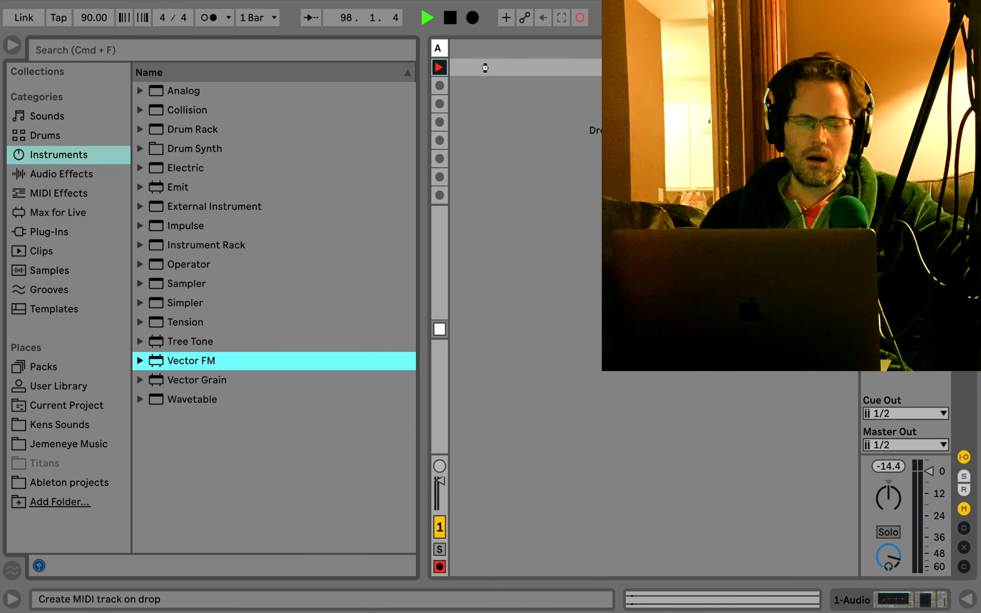
left_click_drag(485, 67, 485, 68)
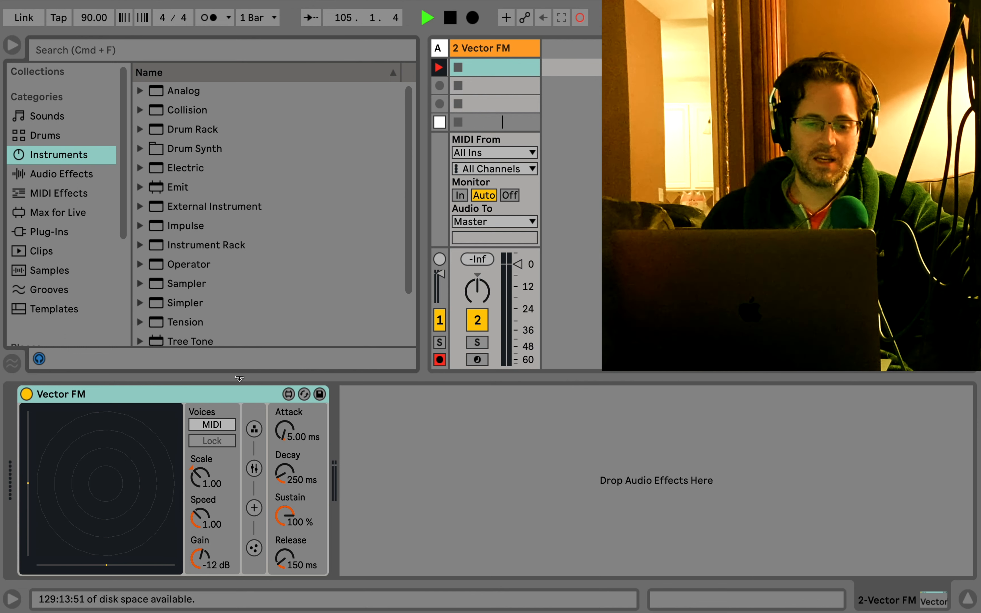
- Examine the Tree Tone, Vector FM, Vector Grain and Emit instruments and the Bouncy Notes MIDI effect, then show the Vector FM track's devices
left_click_drag(239, 379, 259, 548)
left_click(170, 343)
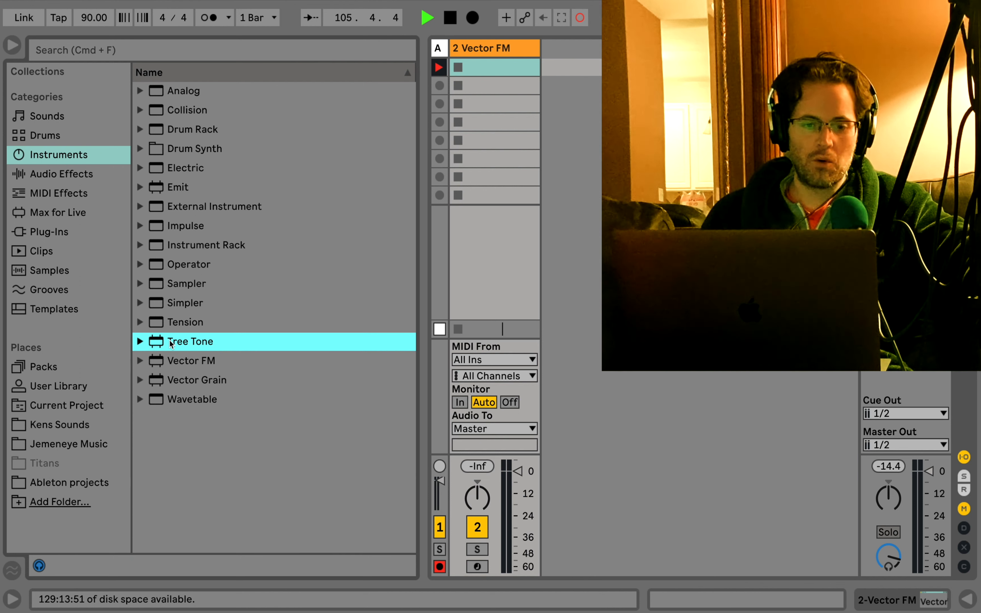
key("Down")
key("Down")
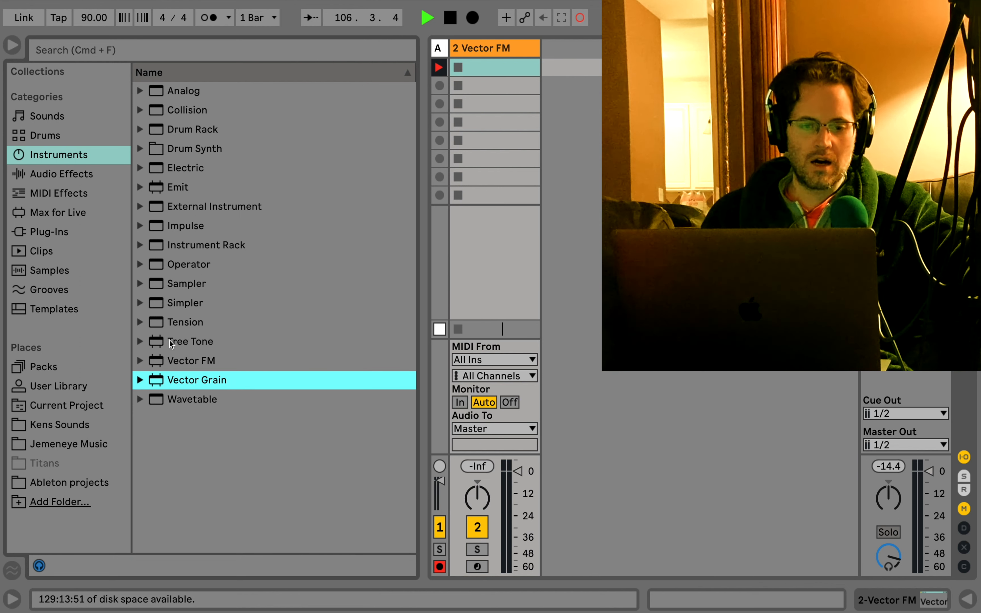
key("Up")
left_click(171, 190)
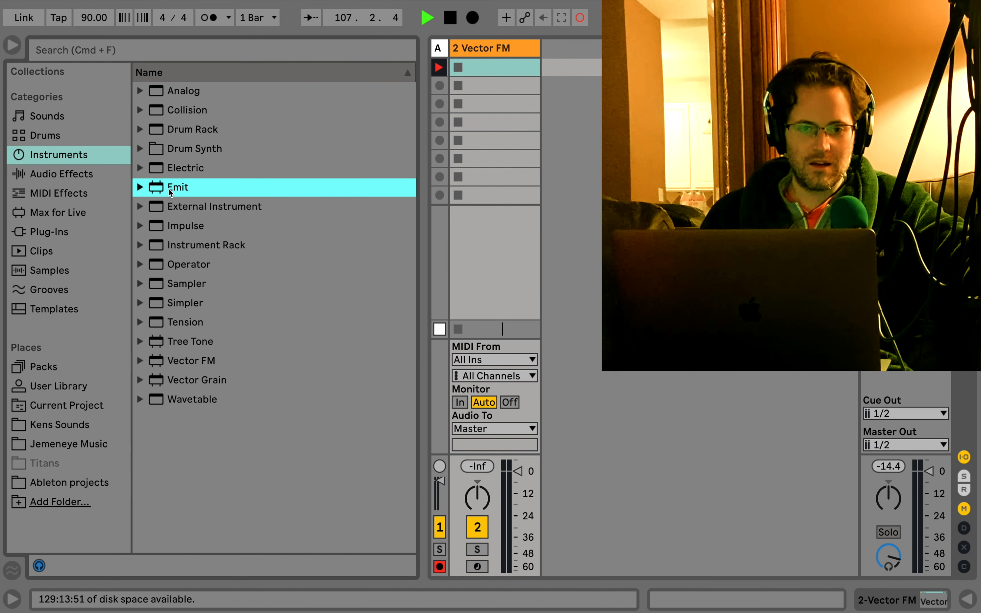
left_click(69, 193)
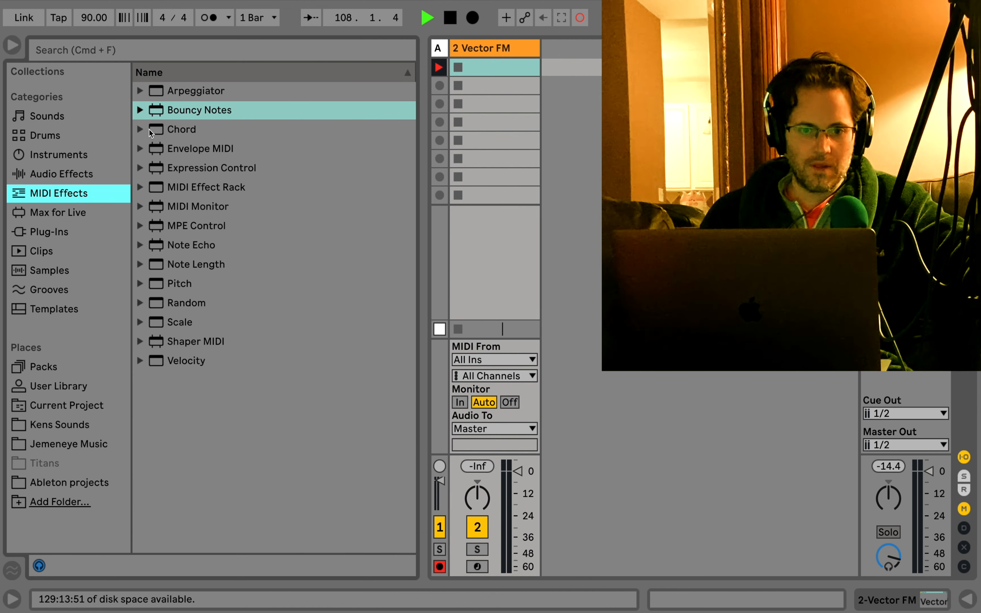
left_click(183, 113)
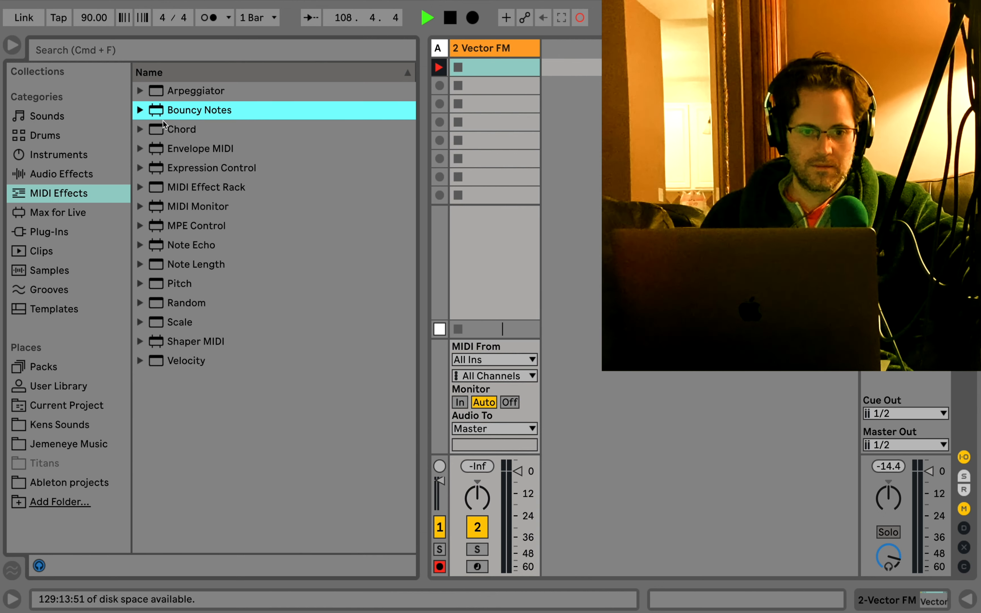
left_click(63, 157)
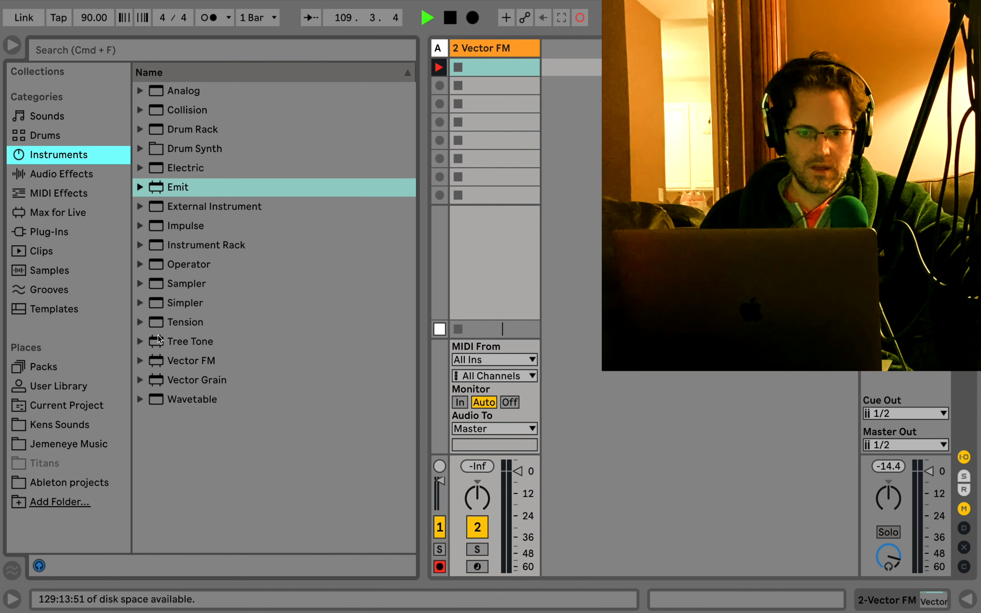
left_click(179, 383)
key("Up")
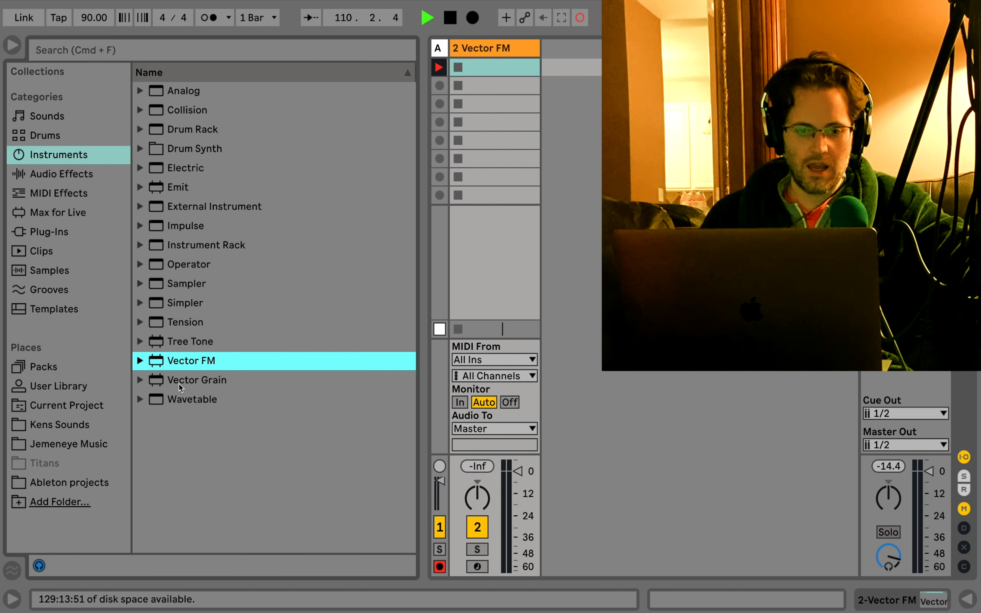
key("Up")
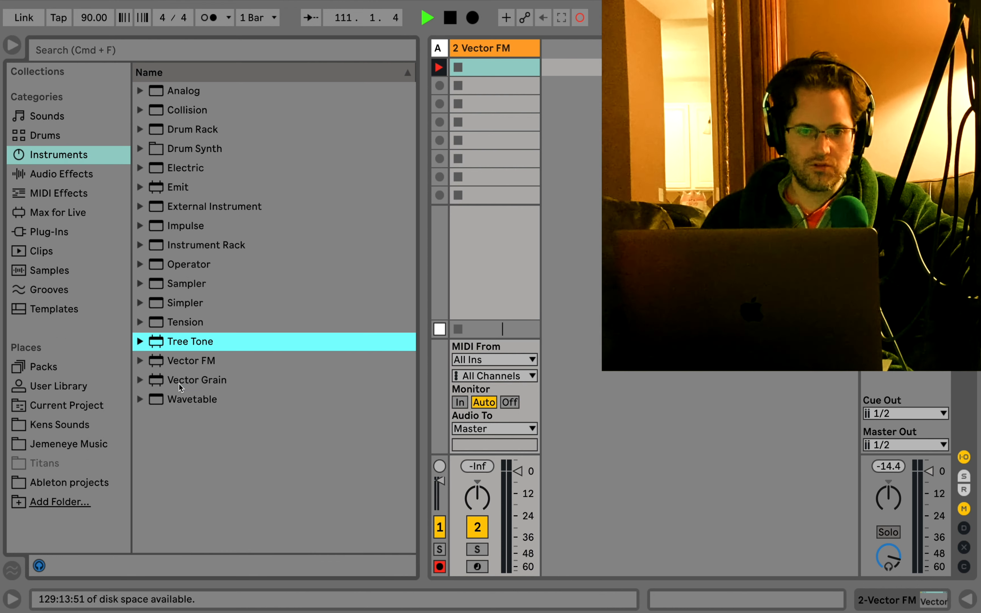
key("Down")
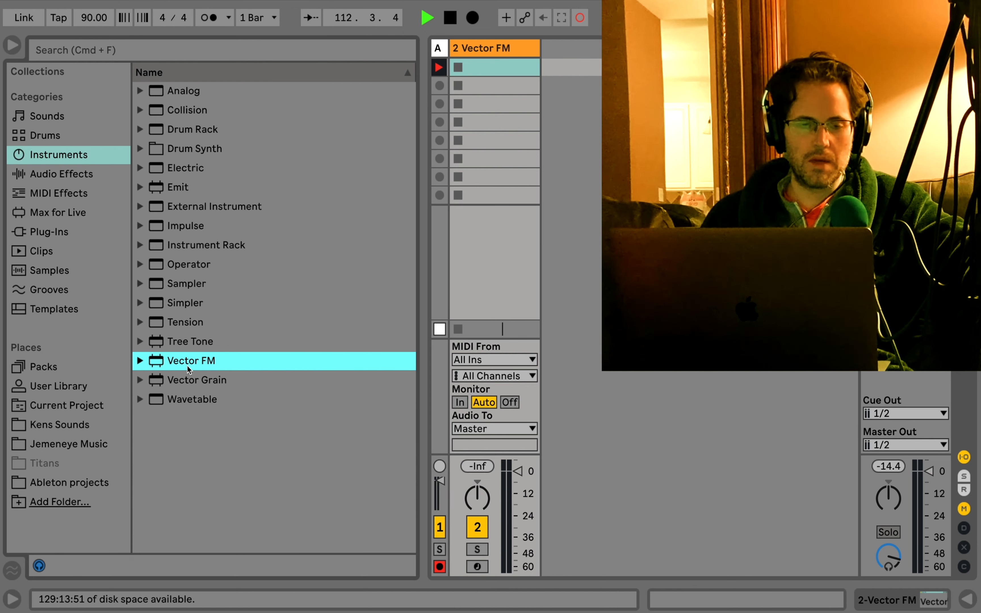
double_click(483, 50)
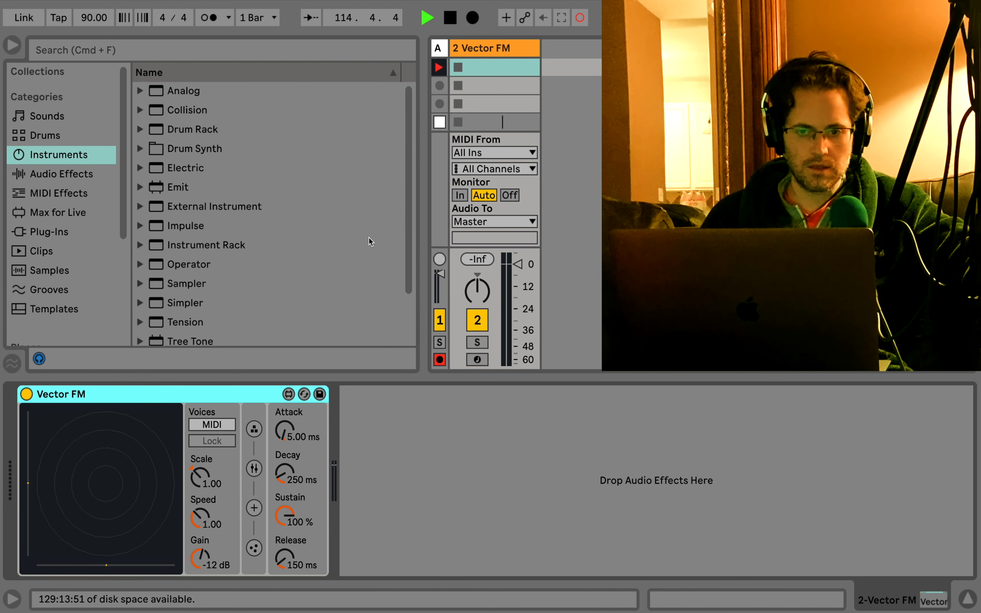
- Replace Vector FM on the MIDI track with the Vector Grain instrument
left_click(183, 230)
left_click(190, 316)
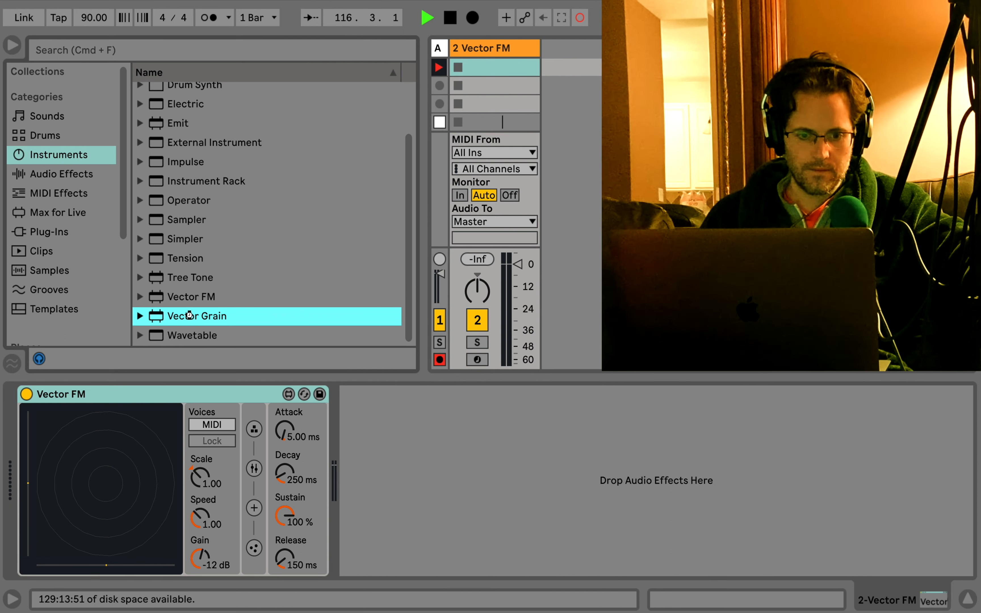
double_click(190, 316)
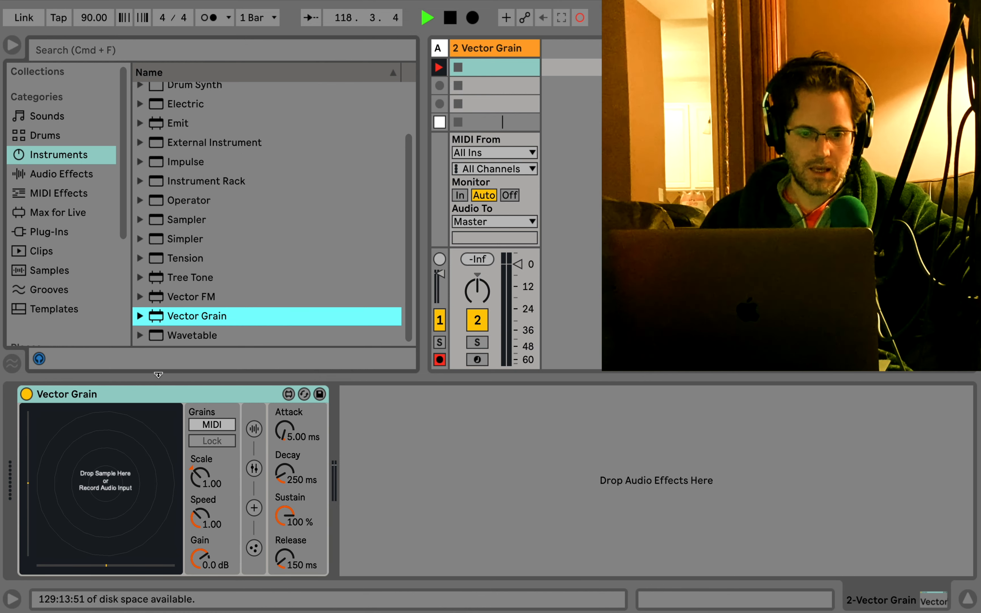
- Delete Vector Grain from the MIDI track and load Vector FM in its place
left_click(154, 400)
key("Delete")
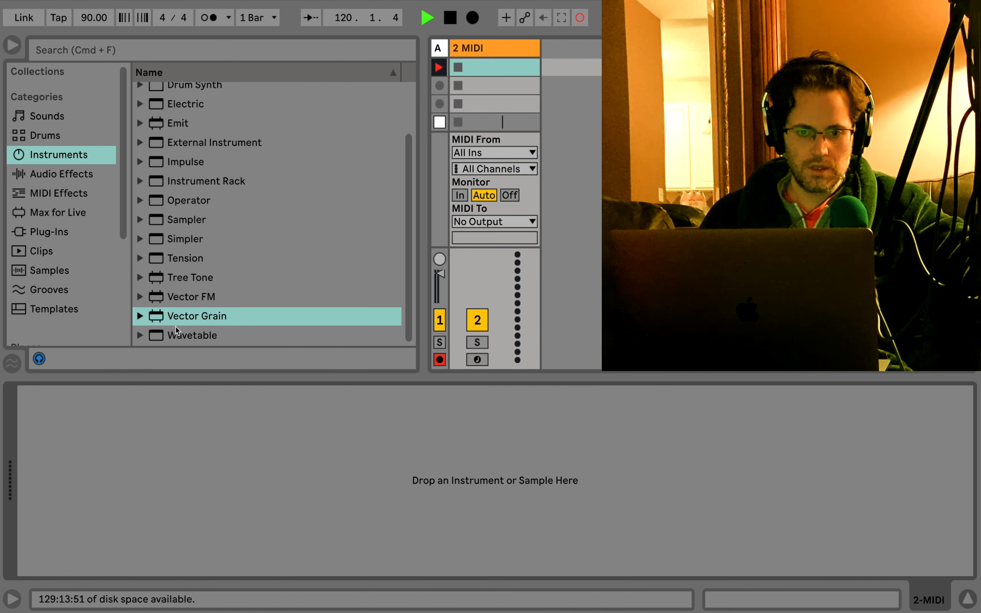
left_click_drag(186, 301, 154, 452)
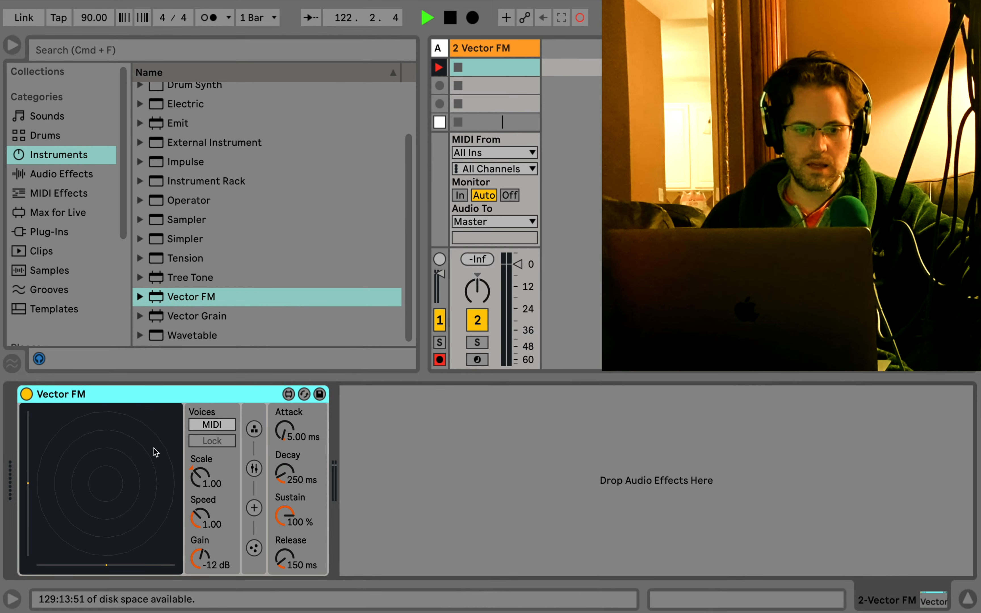
- Add a Limiter audio effect after Vector FM on the MIDI track
left_click(71, 174)
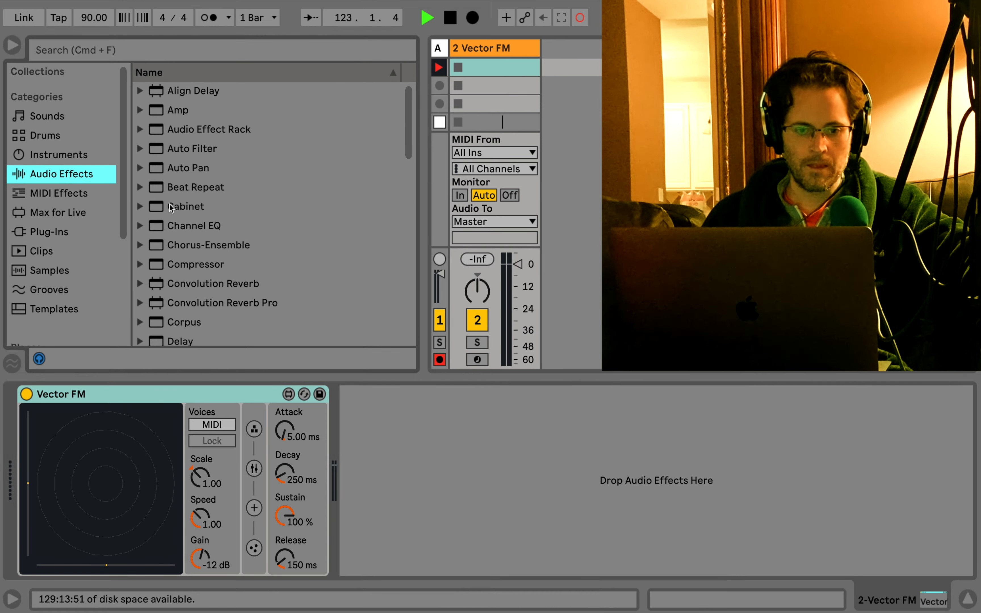
scroll(170, 207, "down", 5)
scroll(170, 207, "down", 10)
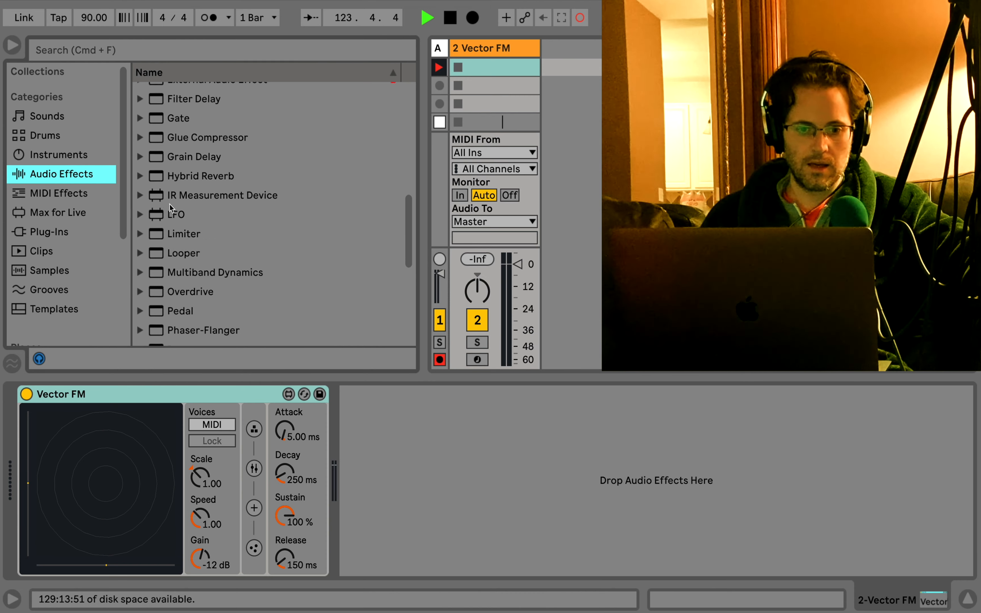
left_click_drag(178, 183, 423, 522)
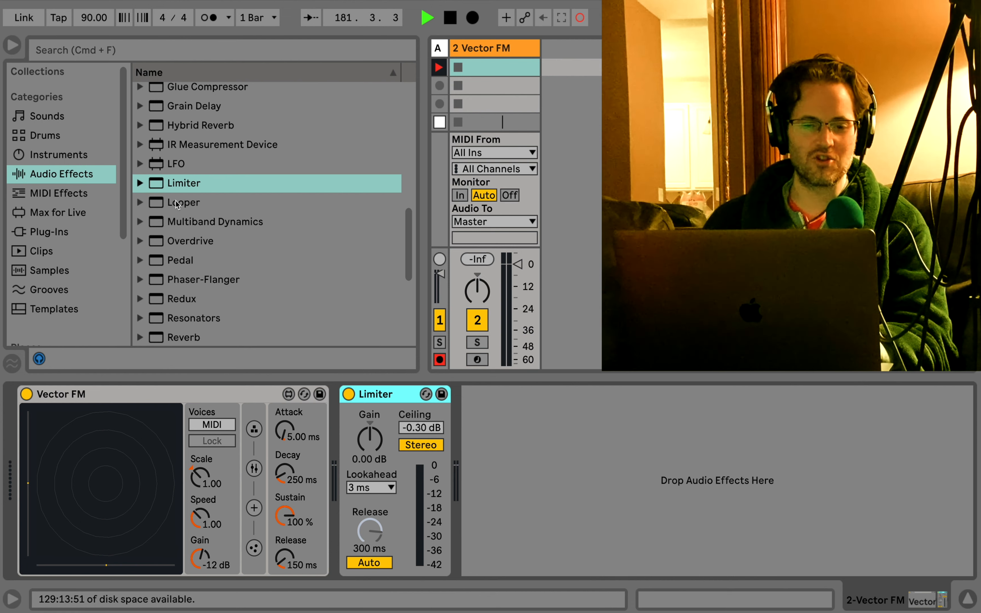
- Look over the remaining audio effects and arm the Vector FM track for recording
scroll(175, 201, "down", 8)
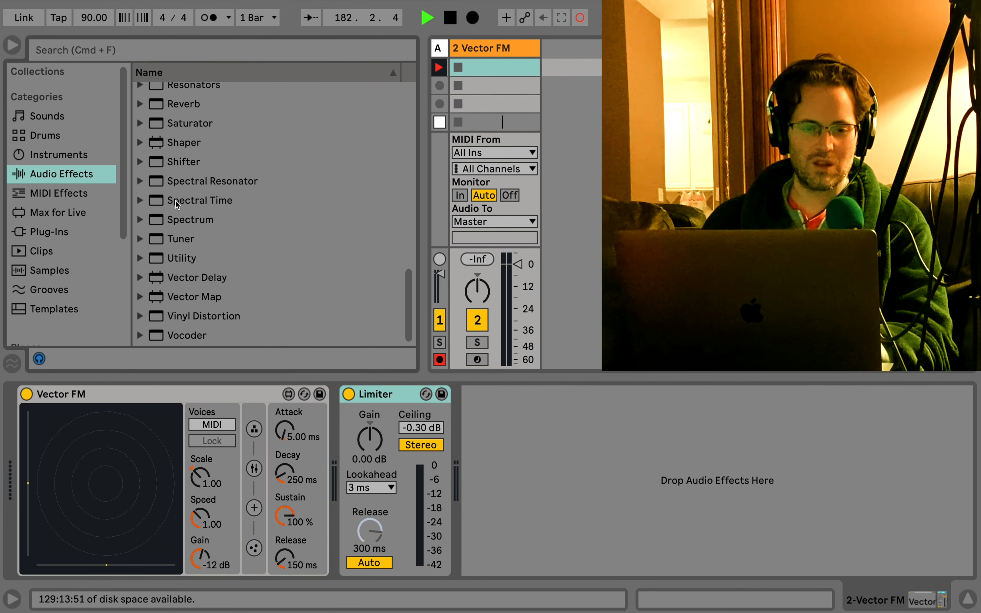
scroll(175, 201, "up", 15)
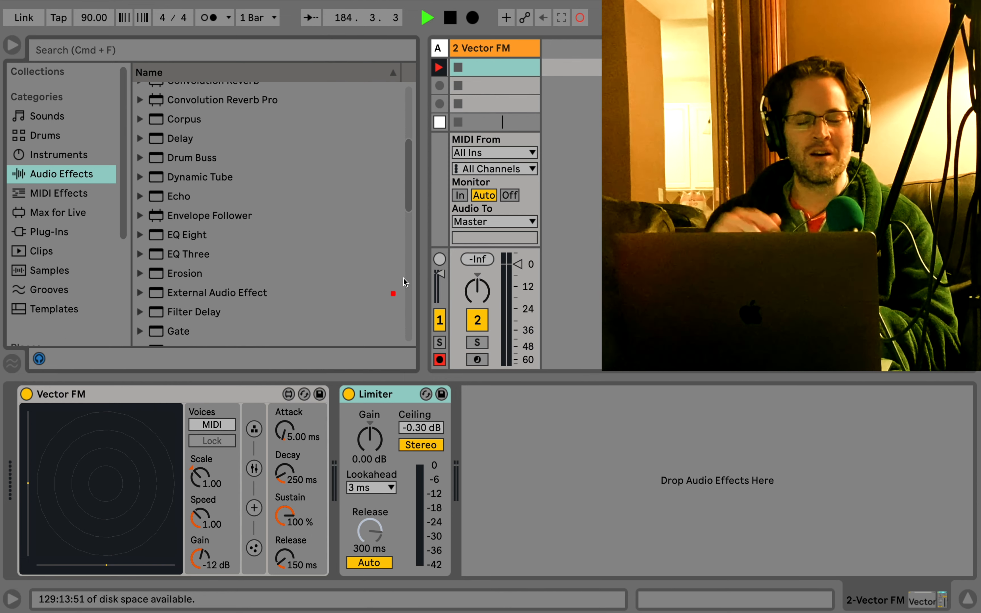
left_click(478, 360)
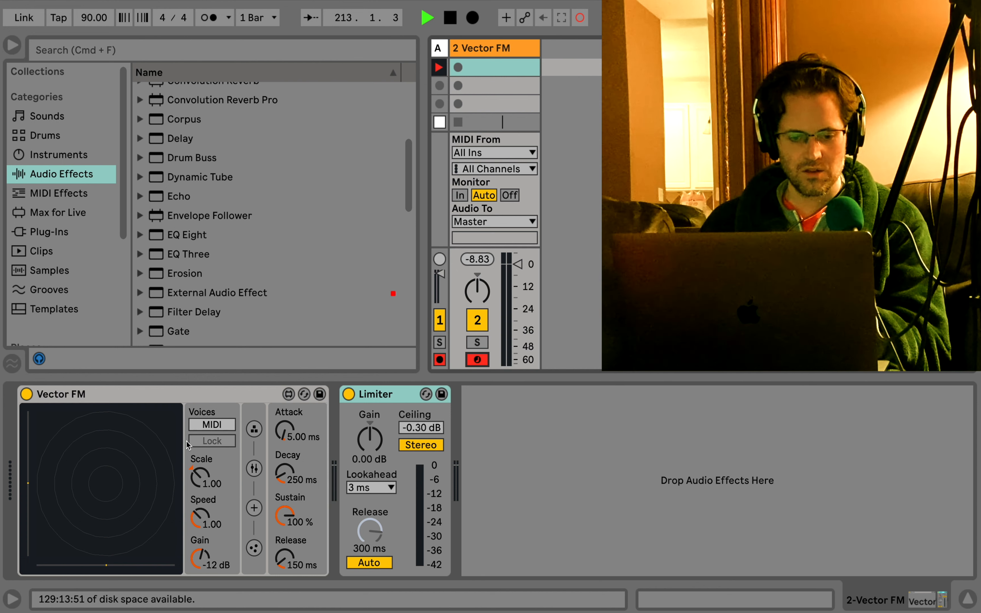
- Set Vector FM's Scale to 1.05 and add a Spectrum audio effect after the Limiter
left_click(199, 482)
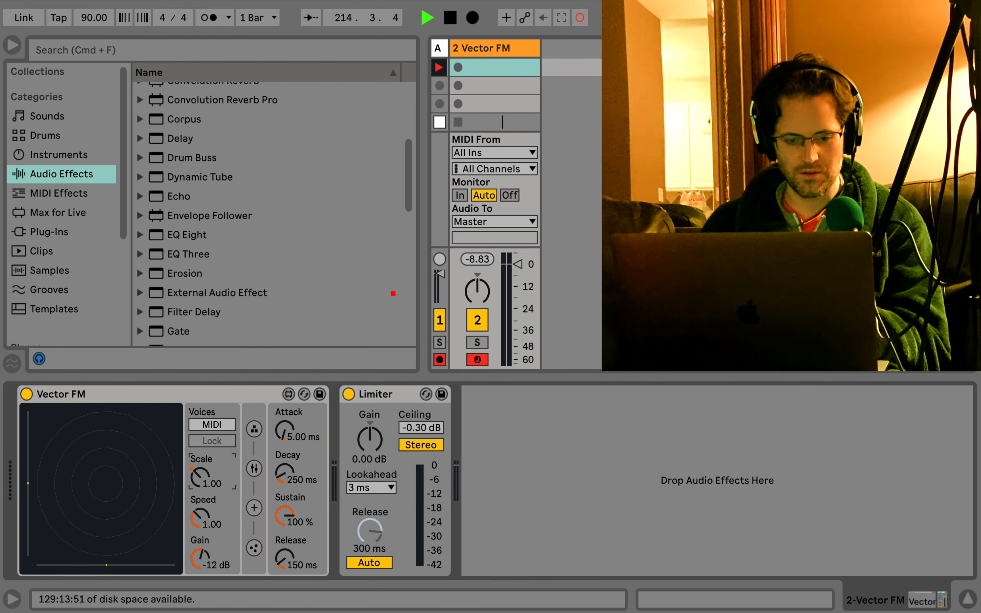
left_click_drag(199, 482, 199, 477)
scroll(243, 264, "down", 10)
left_click_drag(191, 307, 324, 418)
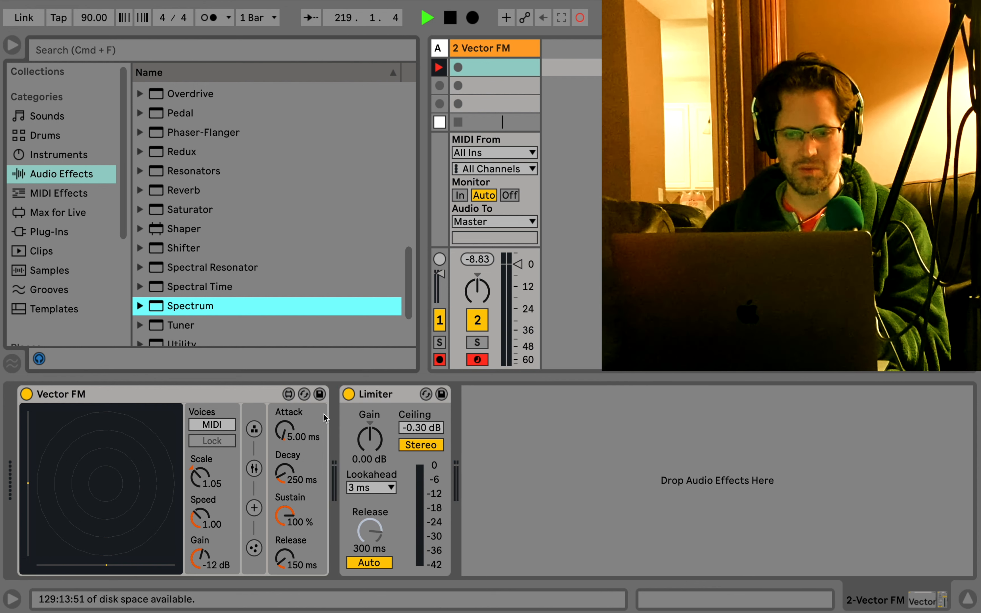
left_click_drag(218, 309, 509, 425)
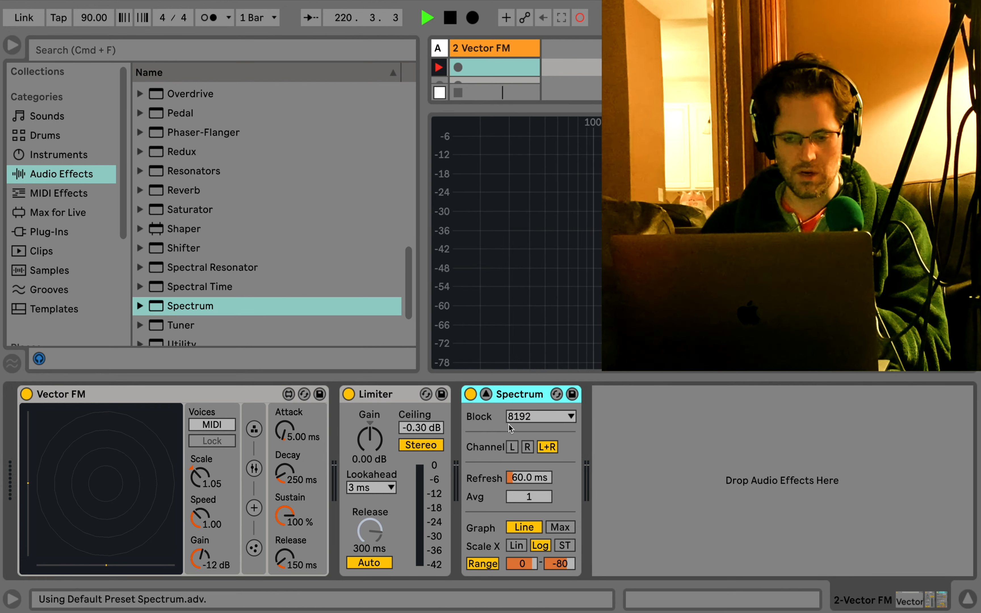
- Lower Vector FM's Scale to 0.04 to audition the particle movement, and reset it to 1.00
left_click(202, 481)
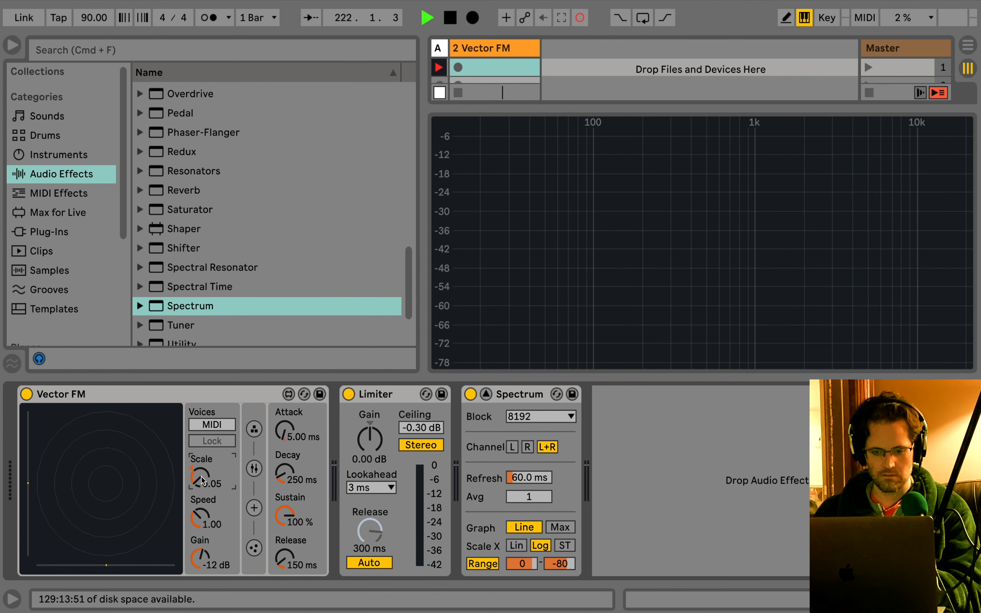
mouse_move(202, 481)
left_mouse_down()
mouse_move(194, 424)
mouse_move(195, 482)
left_mouse_up()
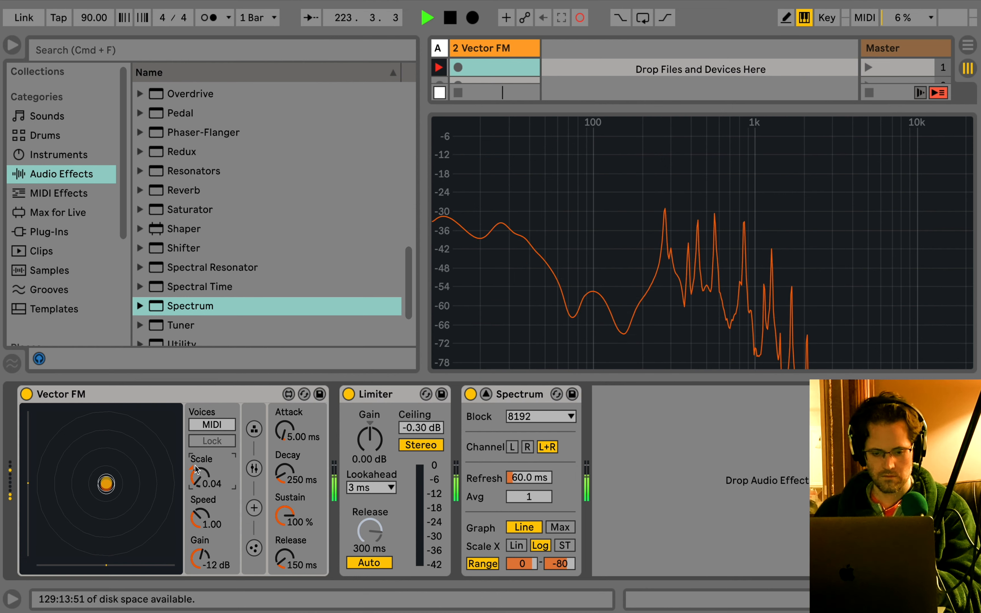
double_click(200, 480)
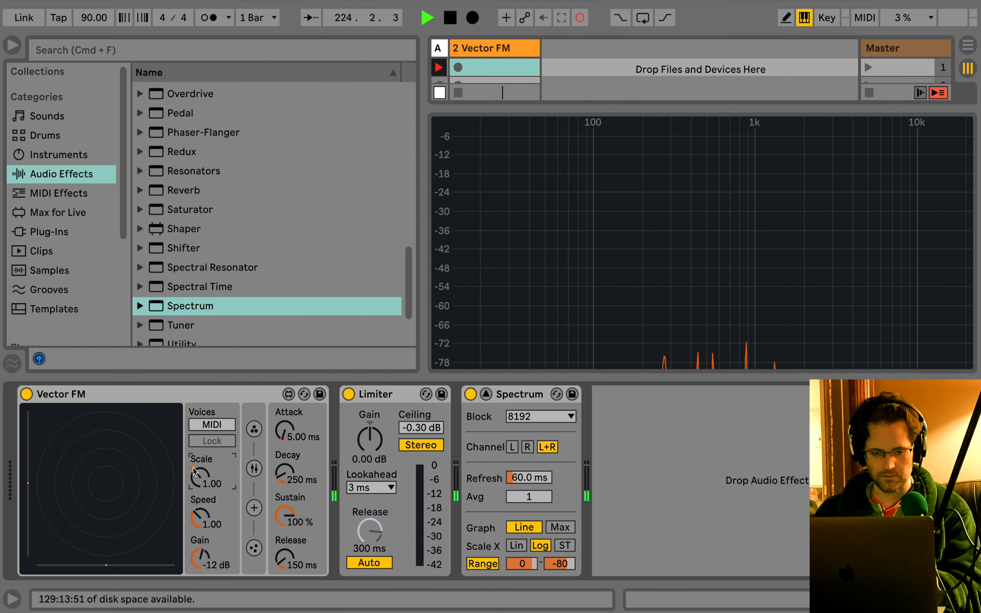
- Add a Pitch MIDI effect in front of Vector FM and transpose it to -12 st
left_click(65, 194)
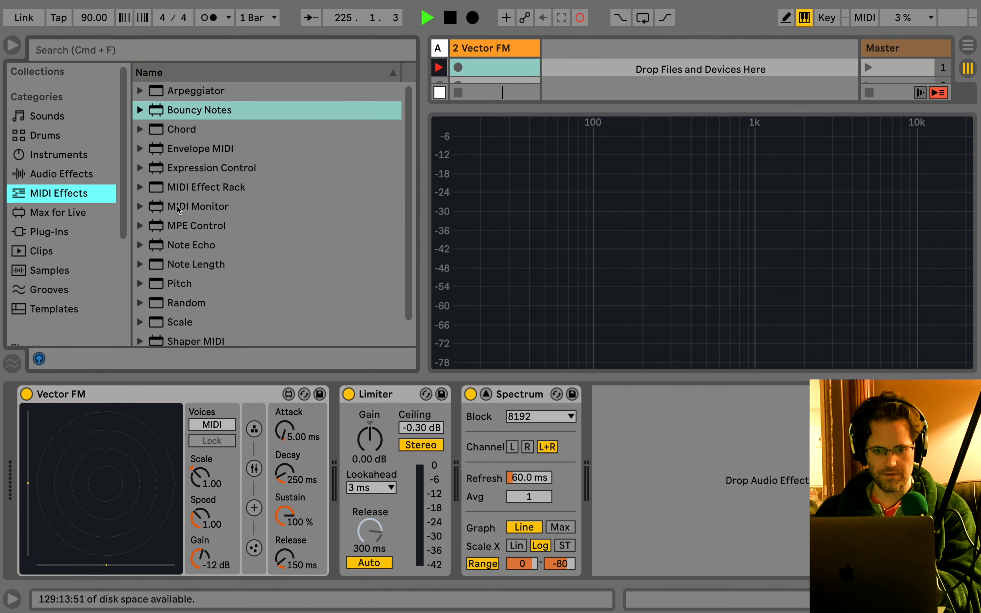
scroll(177, 208, "down", 2)
left_click(180, 256)
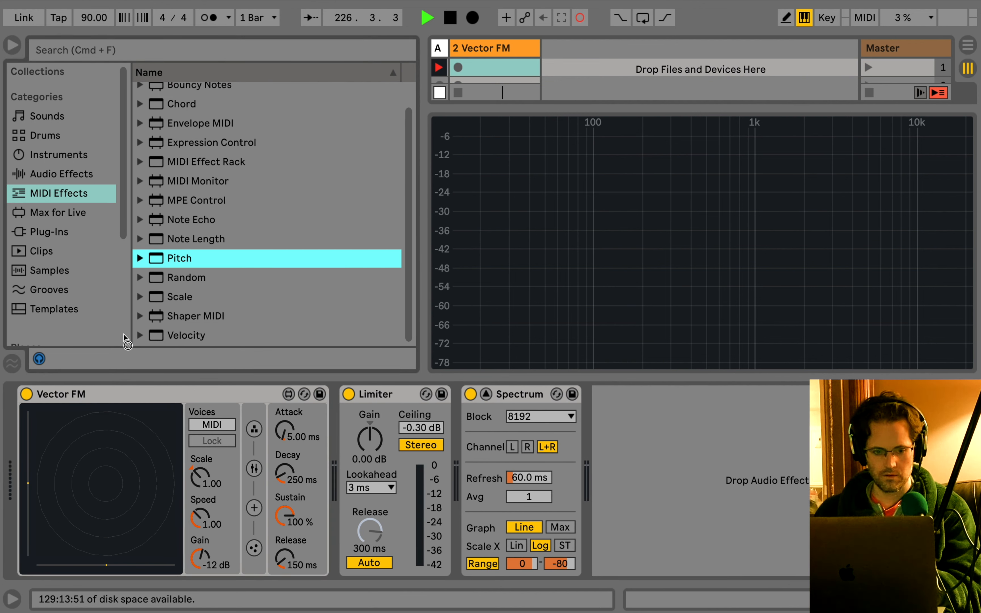
double_click(182, 261)
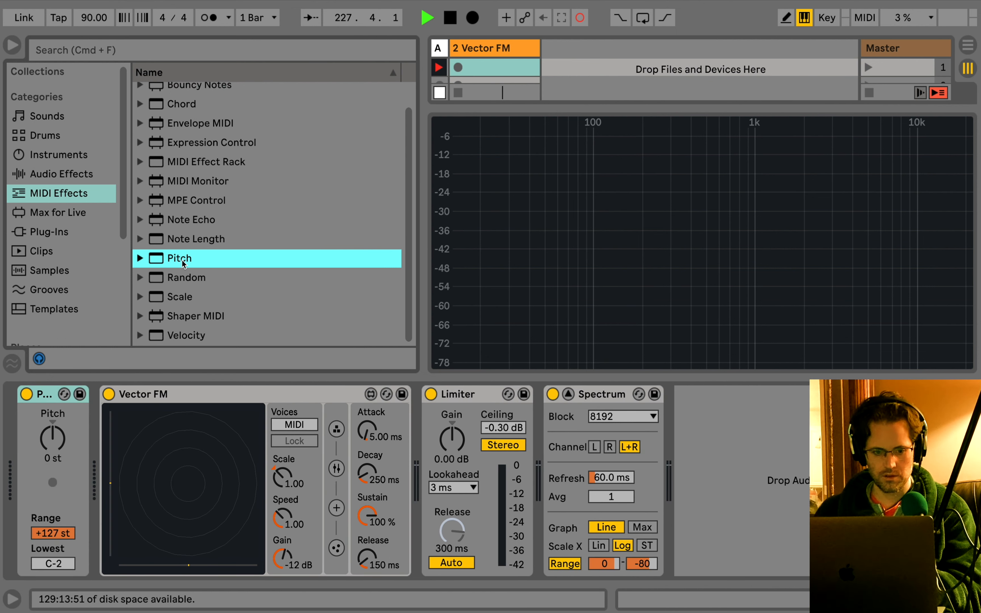
left_click(54, 444)
key("shift+Down")
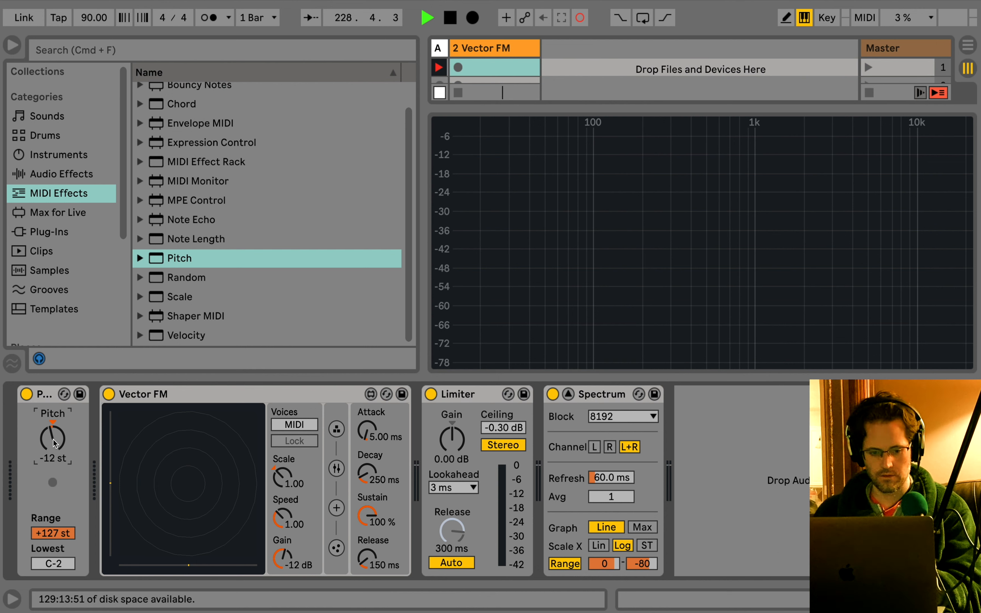
- Audition Vector FM with two operators in its operator routing section, and switch to three operators
key("a")
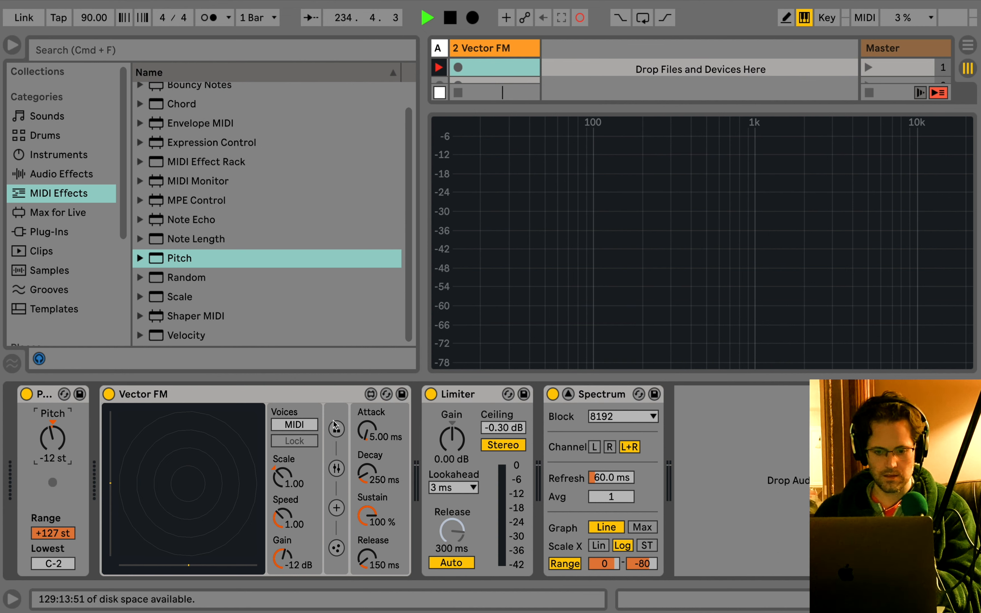
left_click(337, 429)
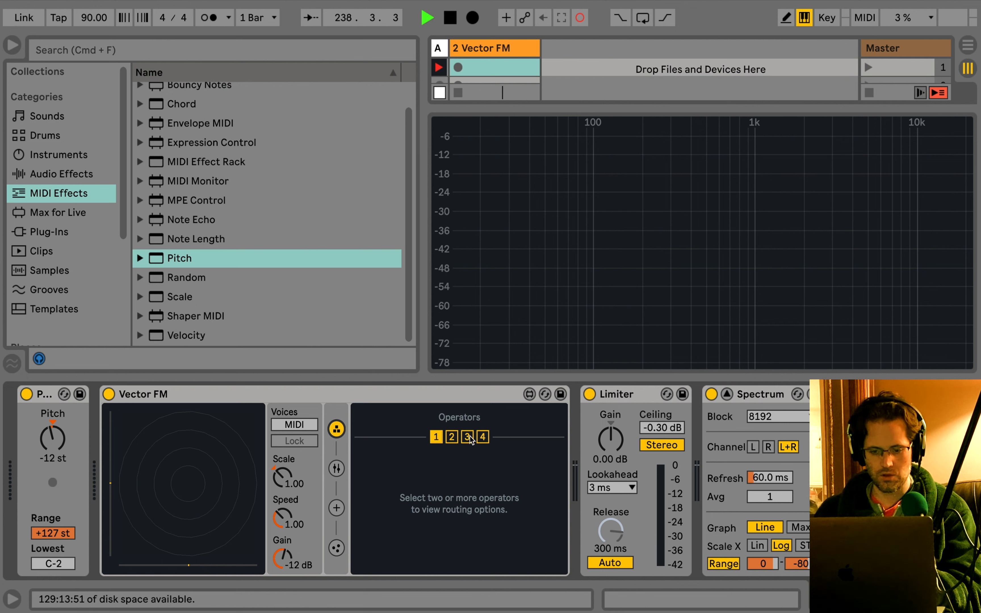
left_click(452, 437)
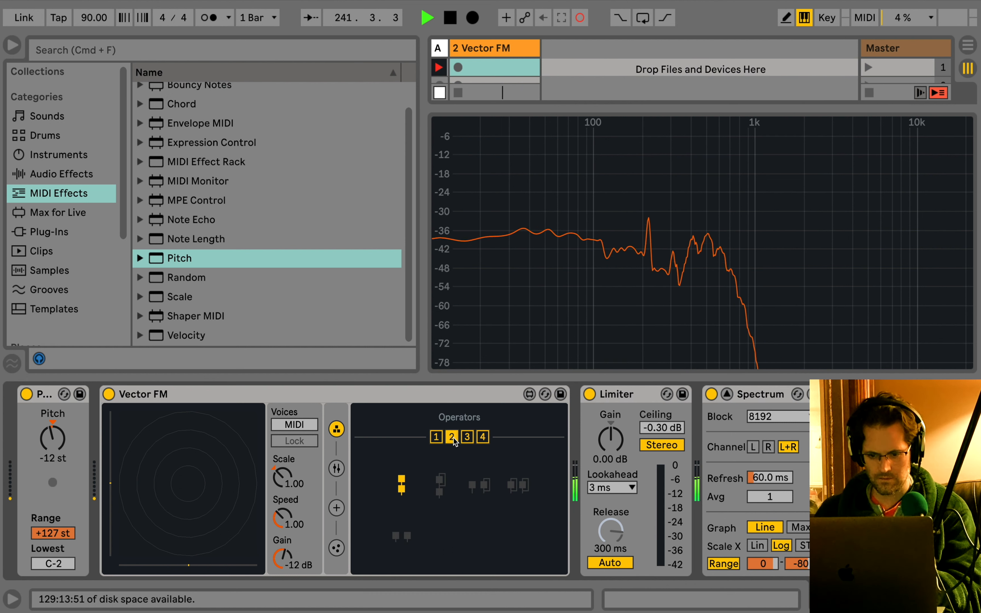
left_click(471, 436)
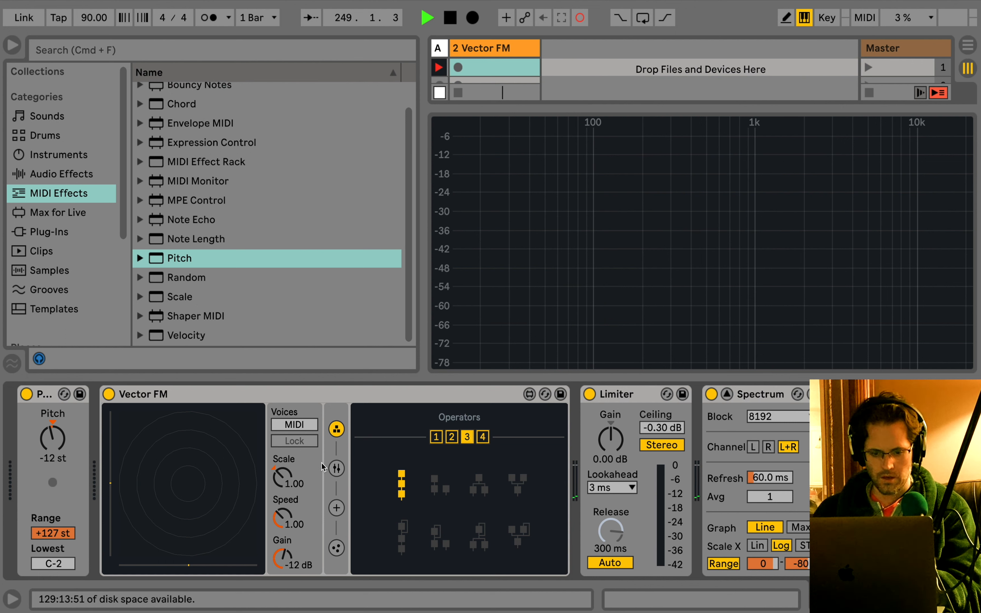
- Look through Vector FM's carrier and modulator settings, its attractor and flowfield controls, and its particle emitter settings
left_click(276, 471)
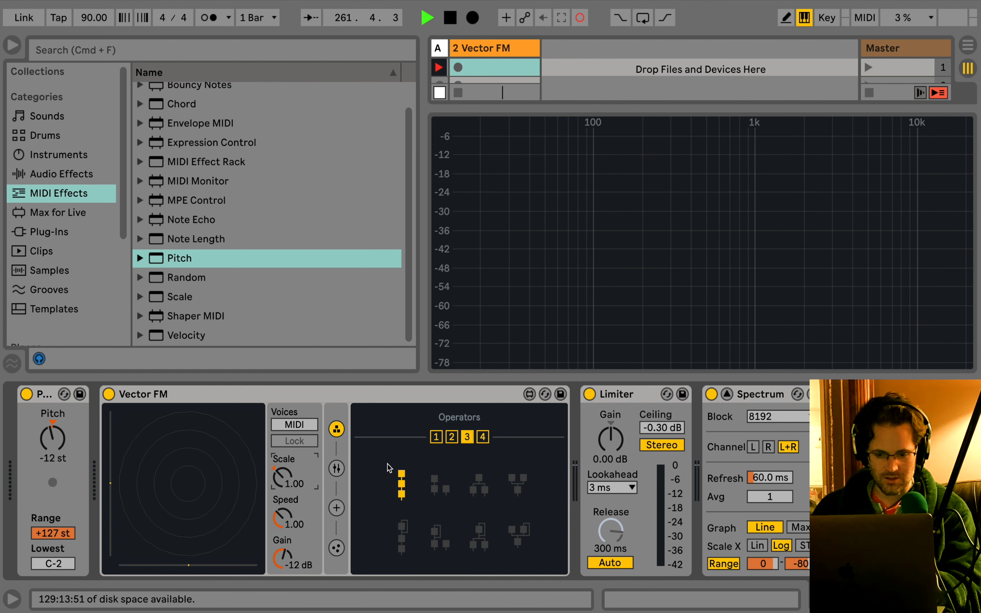
left_click(337, 468)
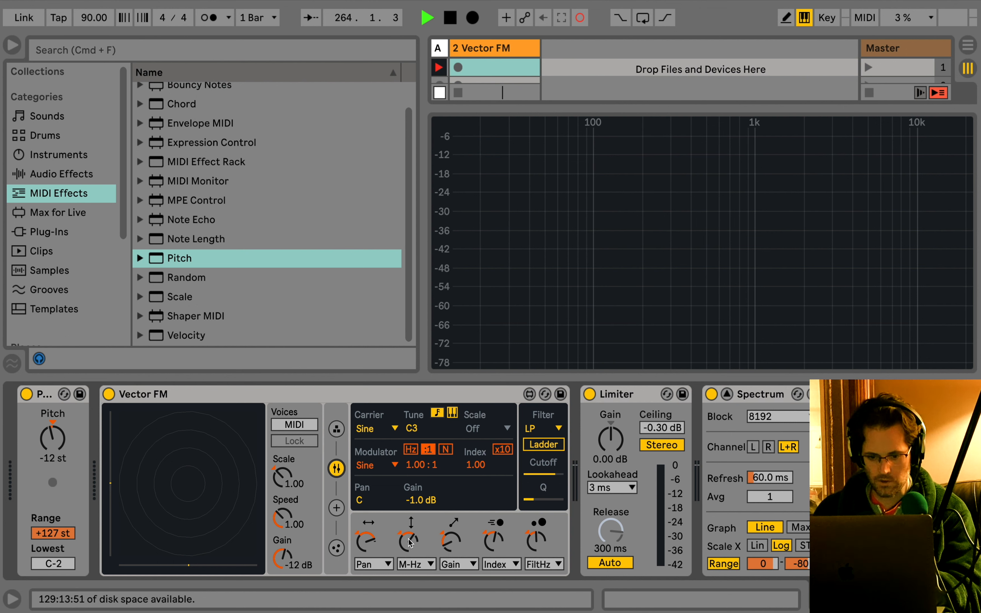
left_click(337, 508)
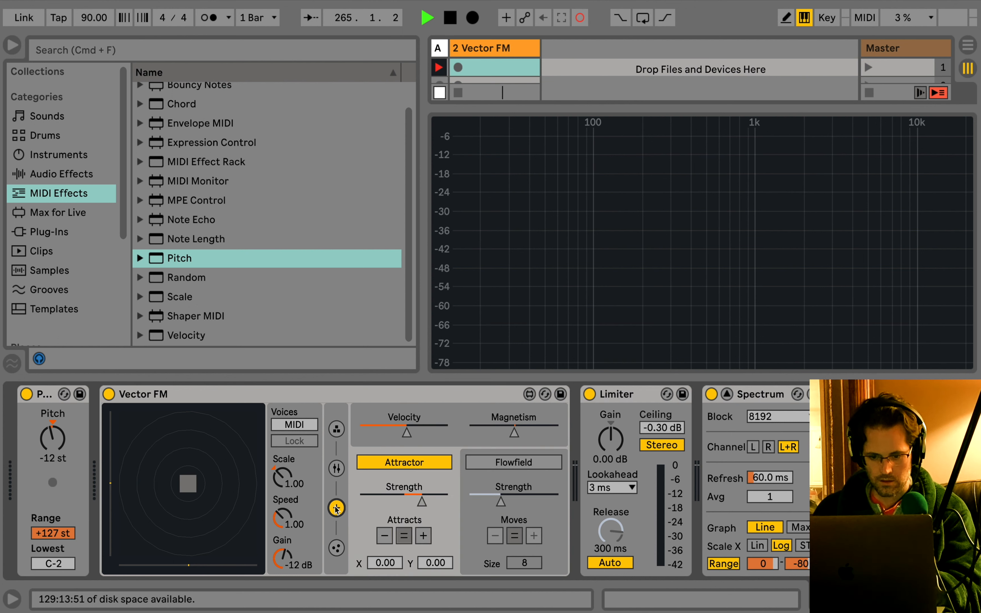
left_click(336, 548)
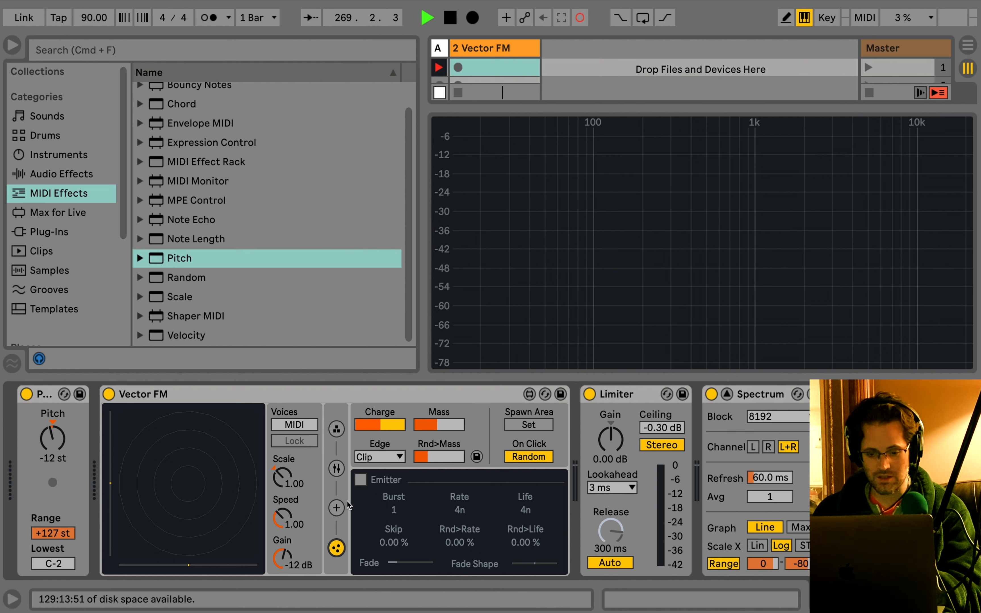
left_click(337, 507)
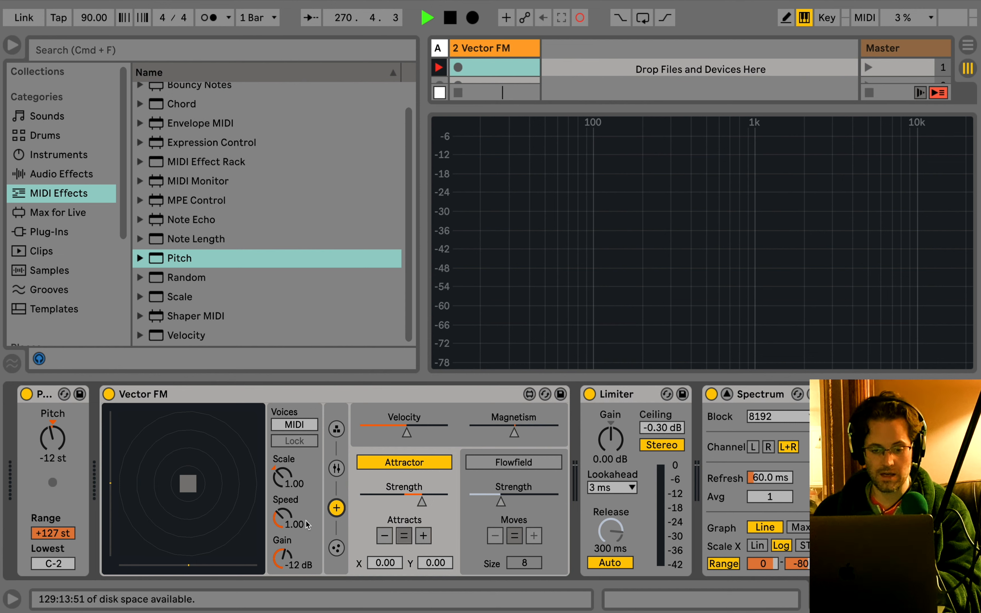
- Set Vector FM's Speed to 5.99, and try a Scale of 3.60 before resetting Scale to 1.00
left_click_drag(284, 522, 284, 483)
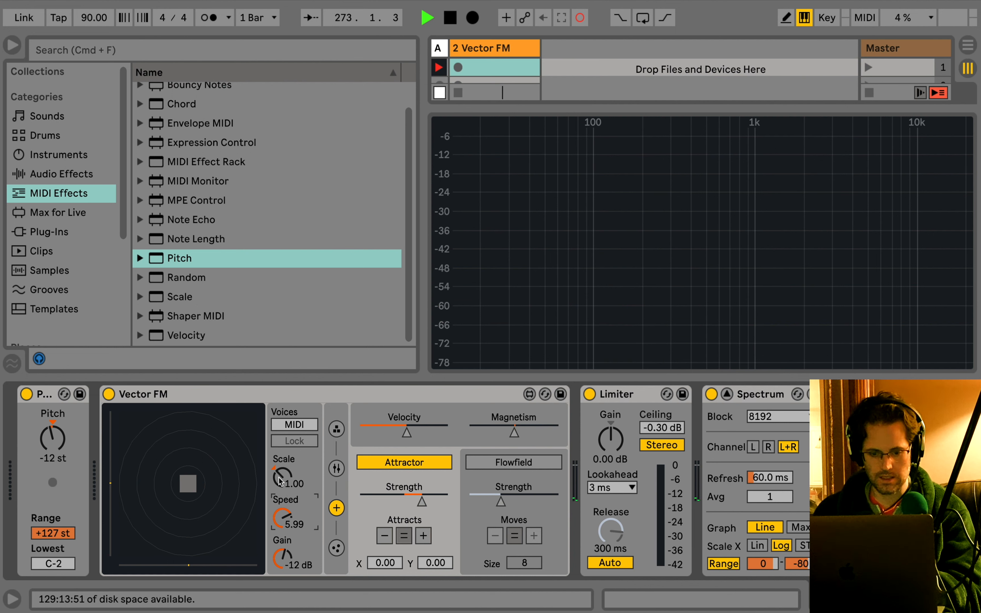
mouse_move(283, 477)
left_mouse_down()
mouse_move(282, 509)
mouse_move(282, 428)
mouse_move(273, 461)
left_mouse_up()
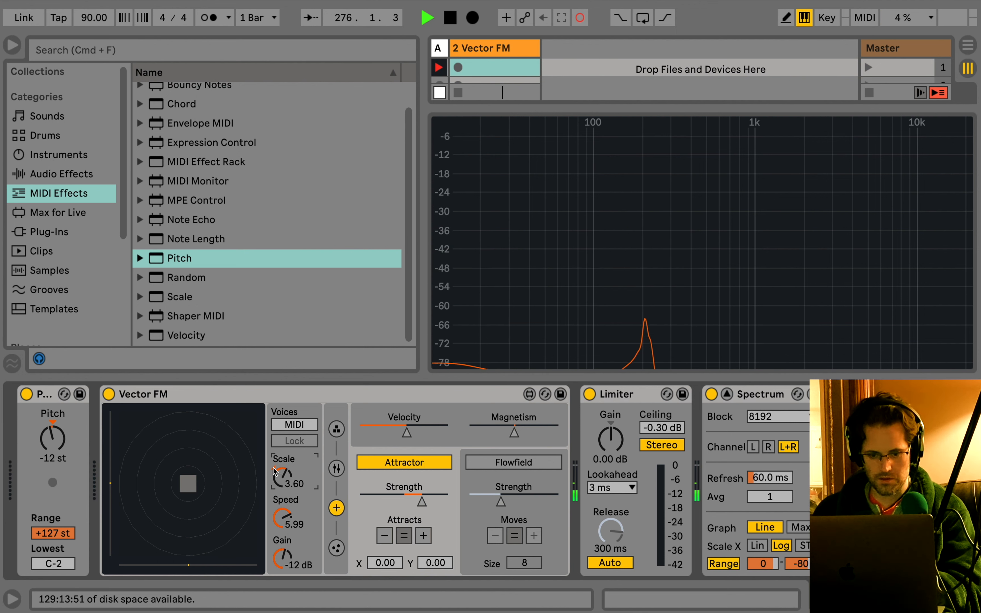
left_click(274, 467)
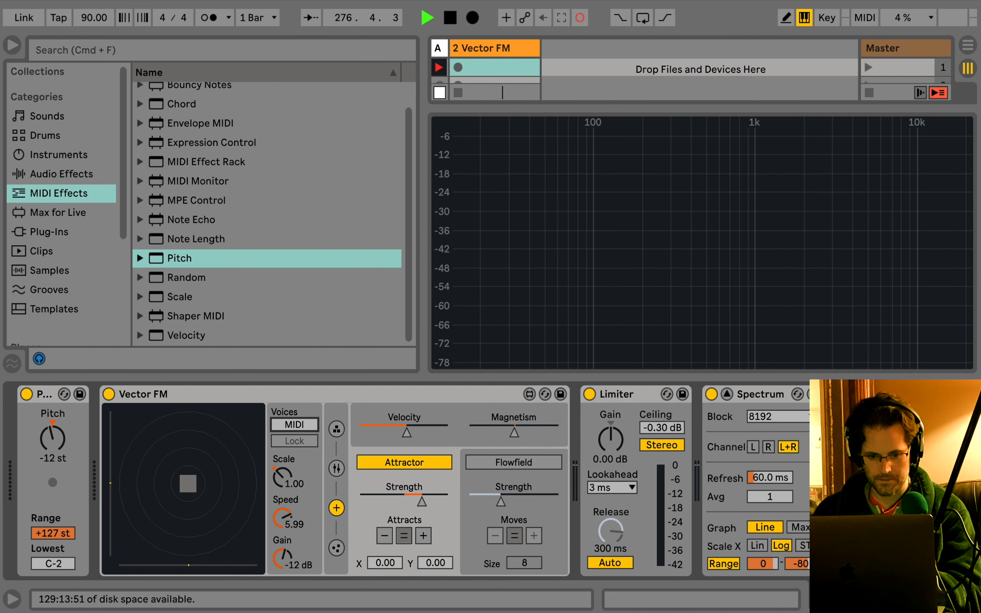
- Switch Vector FM to a single operator and look through its carrier, attractor and emitter settings
left_click(336, 431)
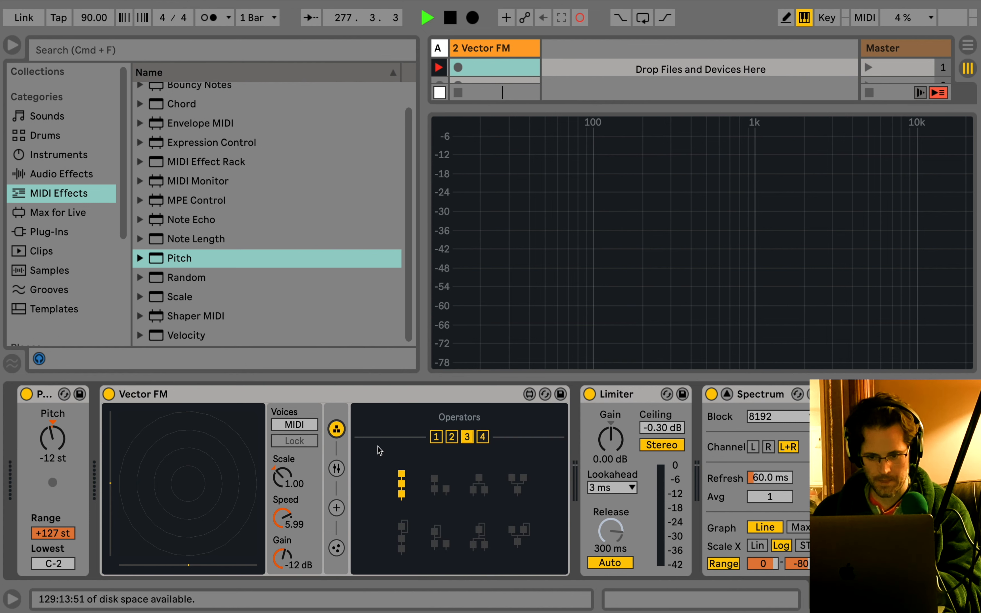
left_click(437, 438)
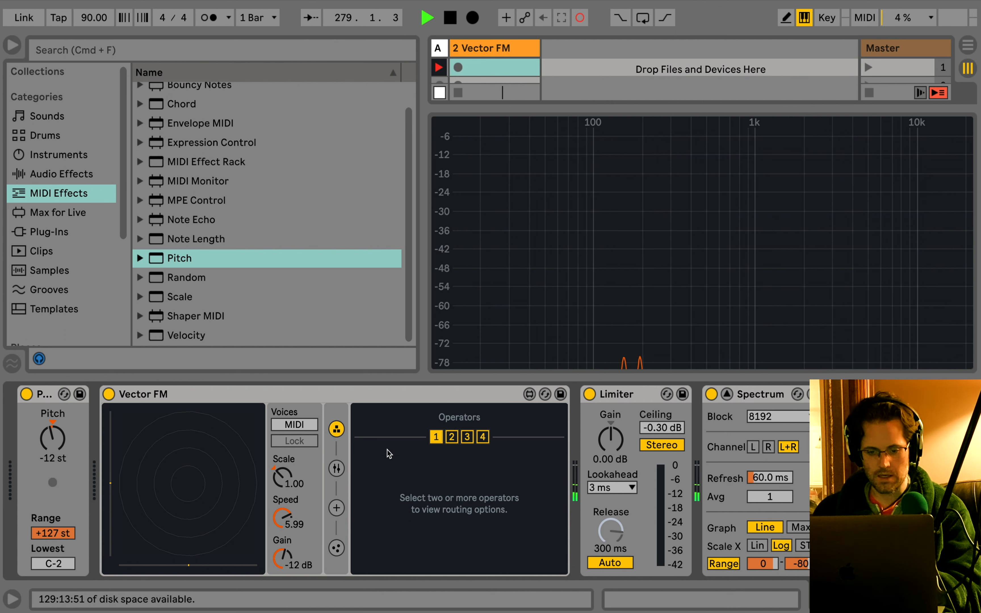
left_click(336, 468)
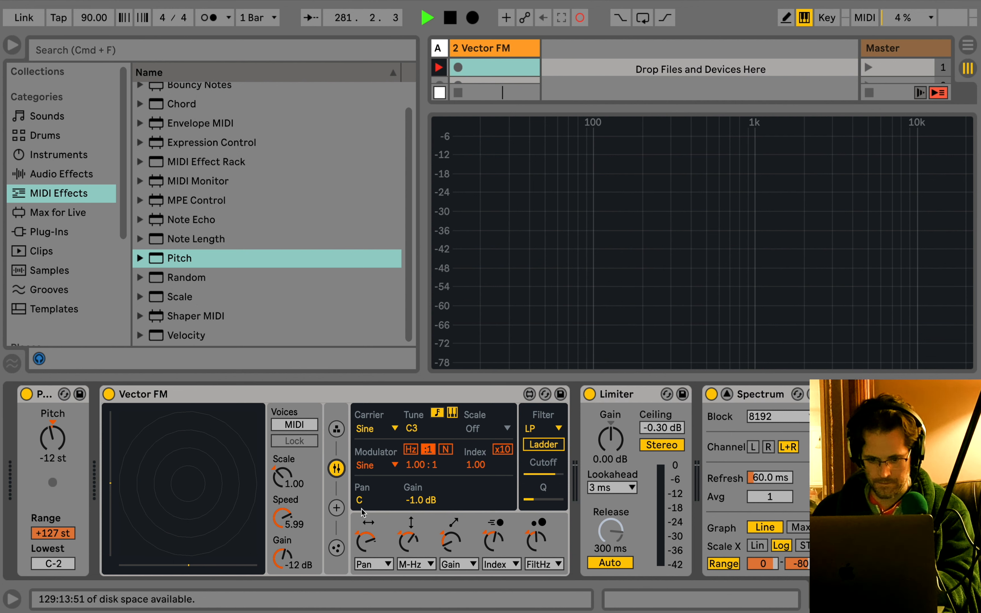
left_click(336, 508)
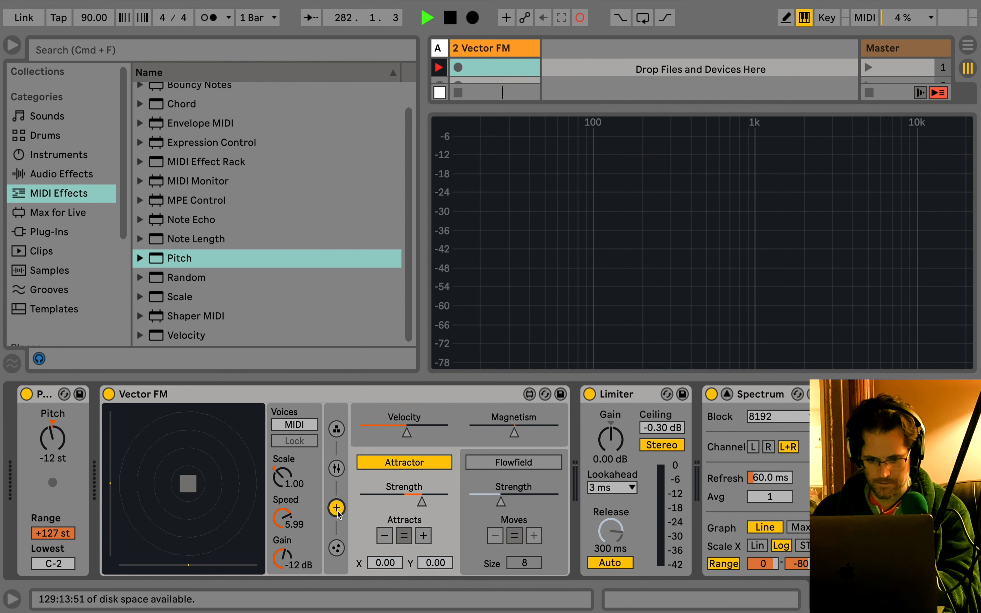
left_click(337, 553)
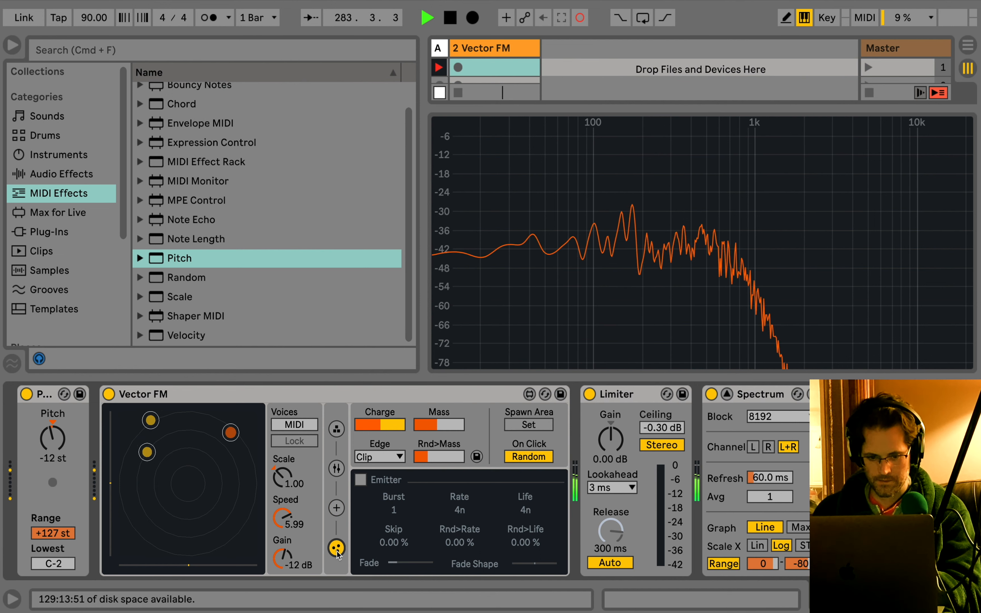
- Try the Pitch effect at -24 st with Vector FM's Speed at 0.51, and reset Pitch to 0 st
left_click(55, 440)
key("shift+Down")
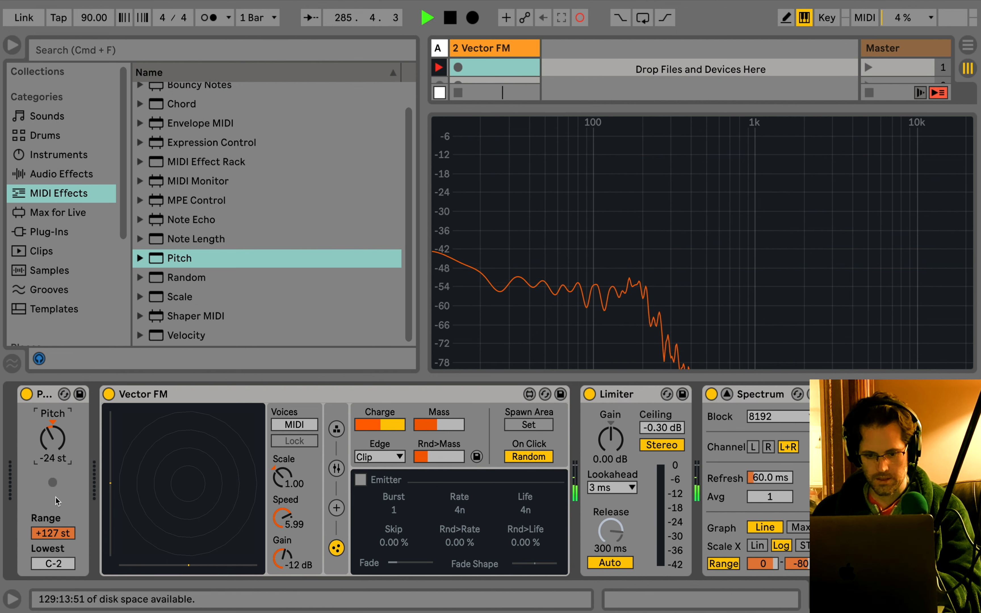
left_click_drag(283, 519, 282, 552)
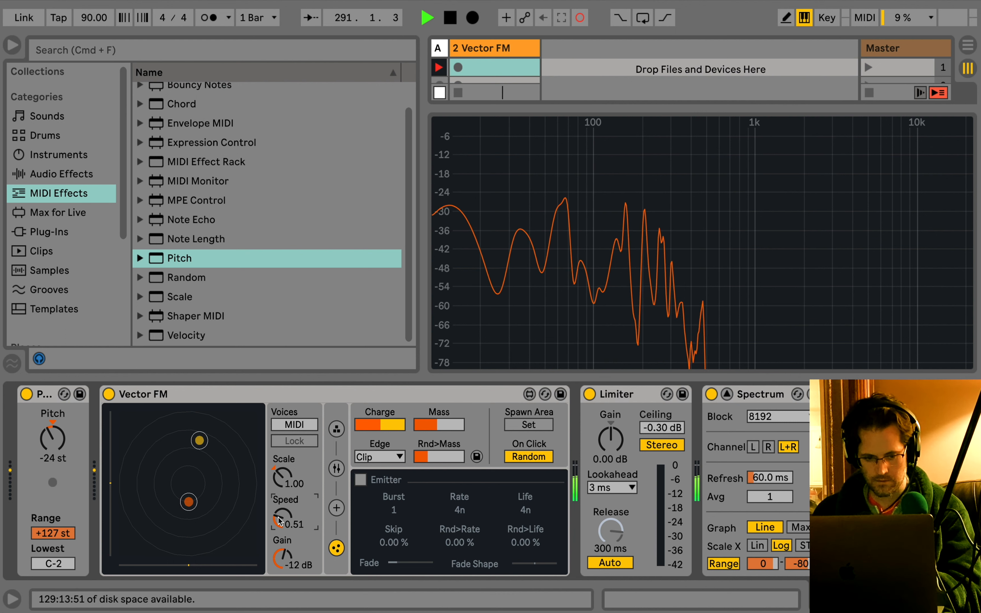
left_click(54, 423)
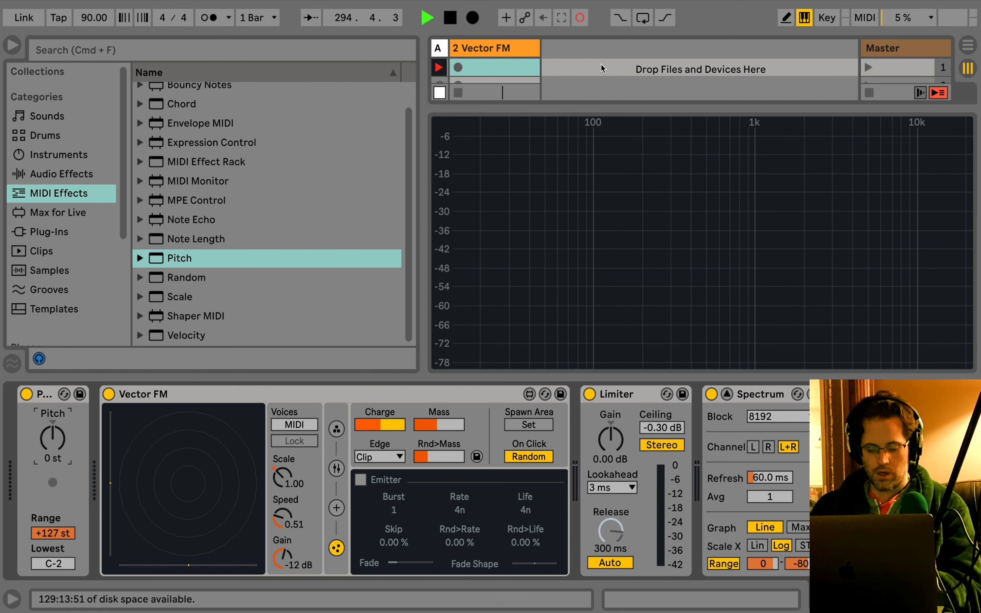
- Hide the device view and delete the Vector FM track
key("super+alt+l")
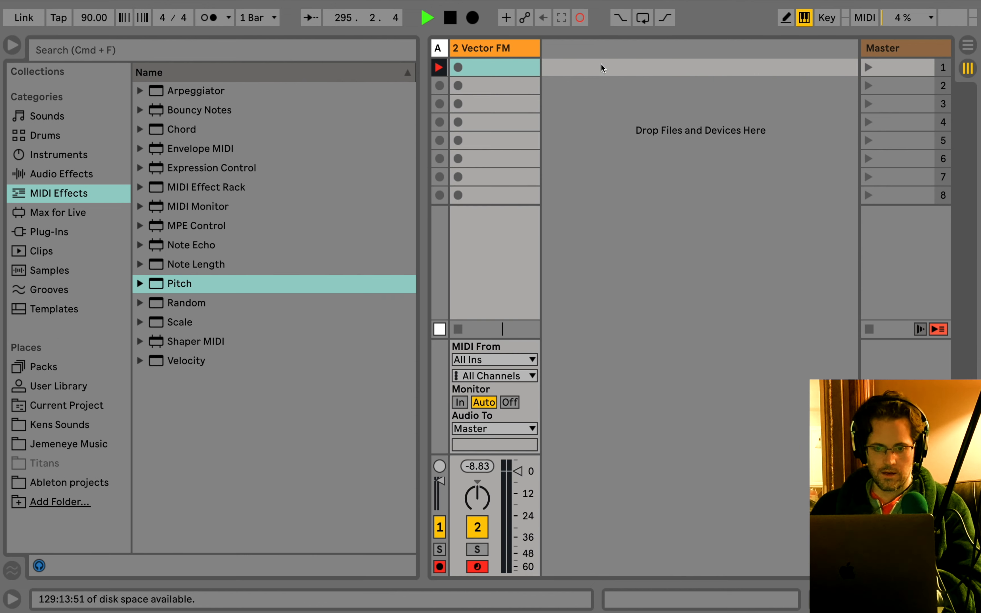
left_click(522, 42)
key("Delete")
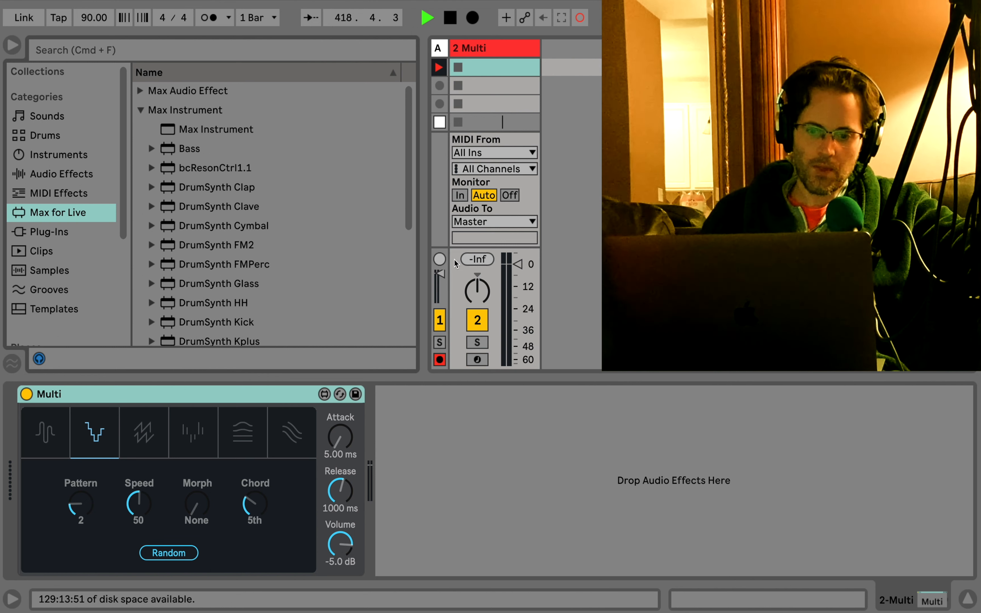
- Arm the Multi track for recording and look through the Max Instrument devices, including Bass, Multi and Poli
left_click(477, 360)
scroll(274, 261, "down", 5)
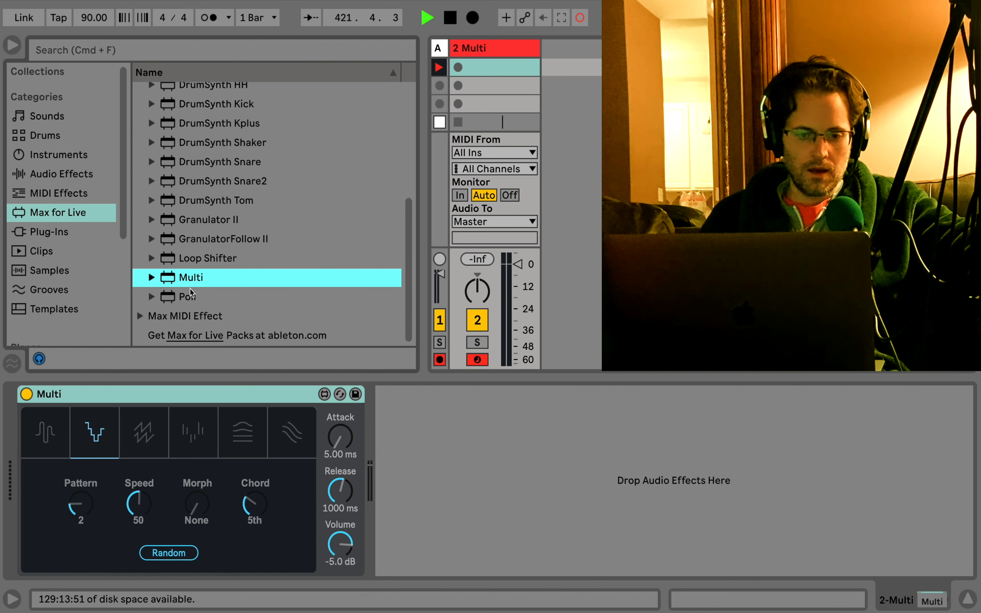
left_click(190, 297)
scroll(190, 297, "up", 3)
scroll(190, 296, "up", 5)
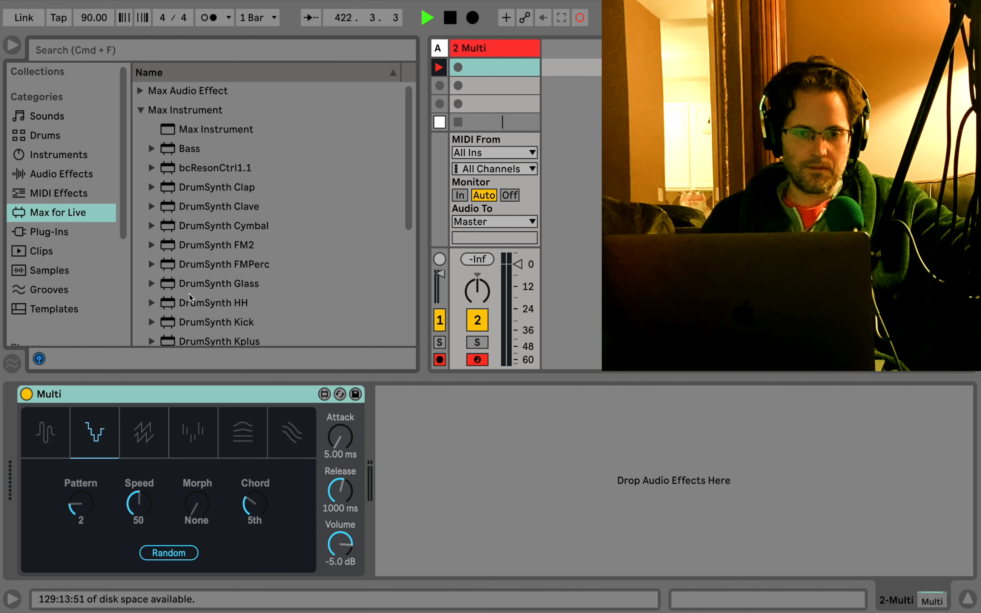
left_click(194, 152)
scroll(203, 200, "down", 6)
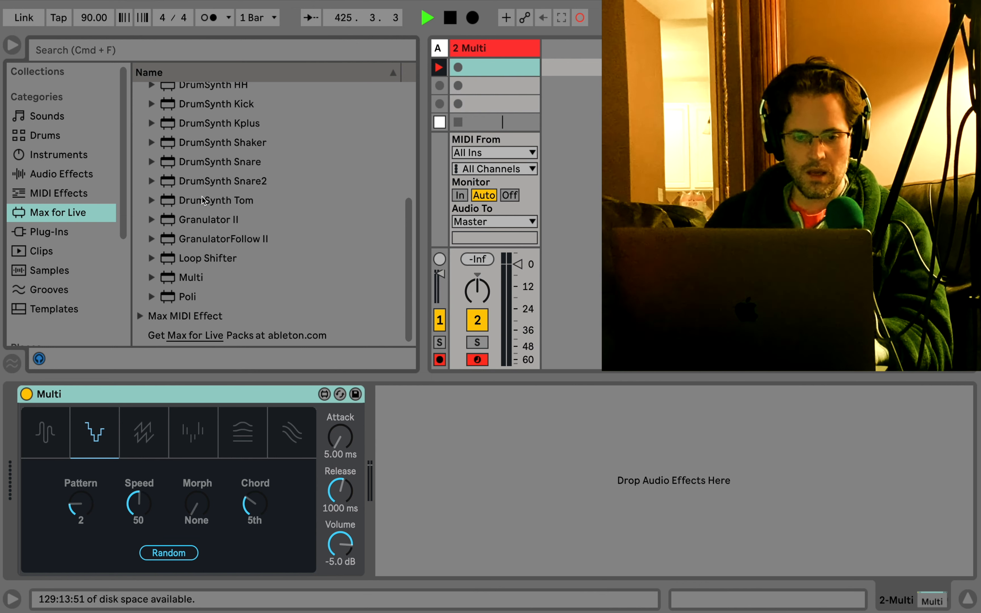
- Look through the browser's MIDI Effects, Audio Effects and Max for Live categories, including the Max MIDI Effect devices
scroll(202, 197, "up", 8)
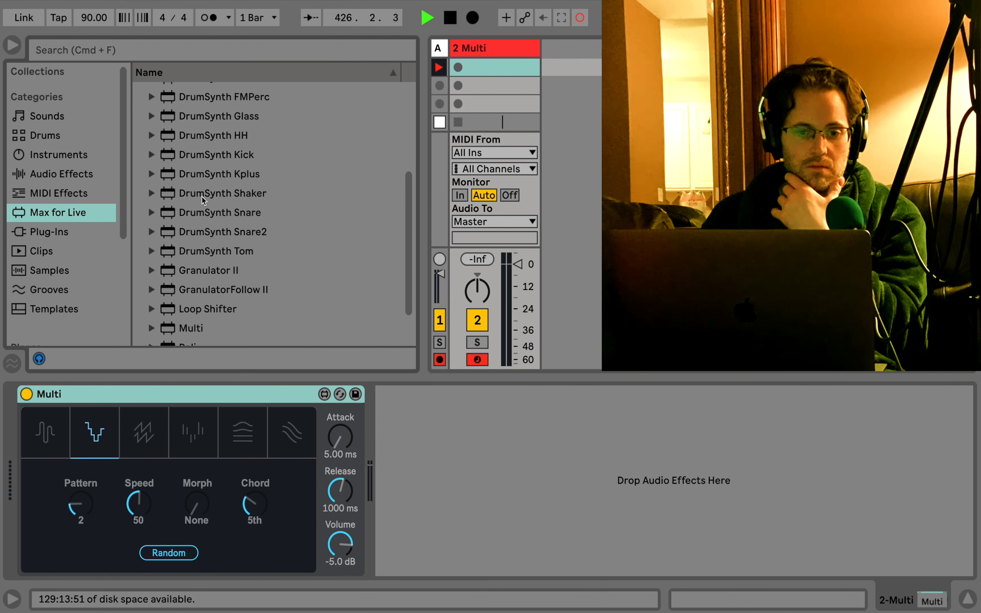
left_click(63, 194)
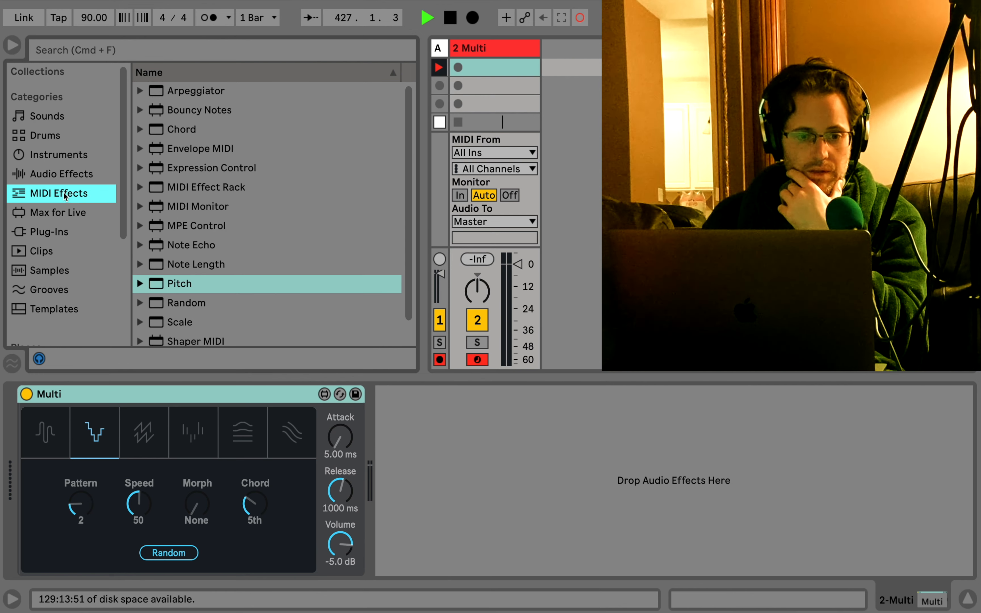
left_click(62, 176)
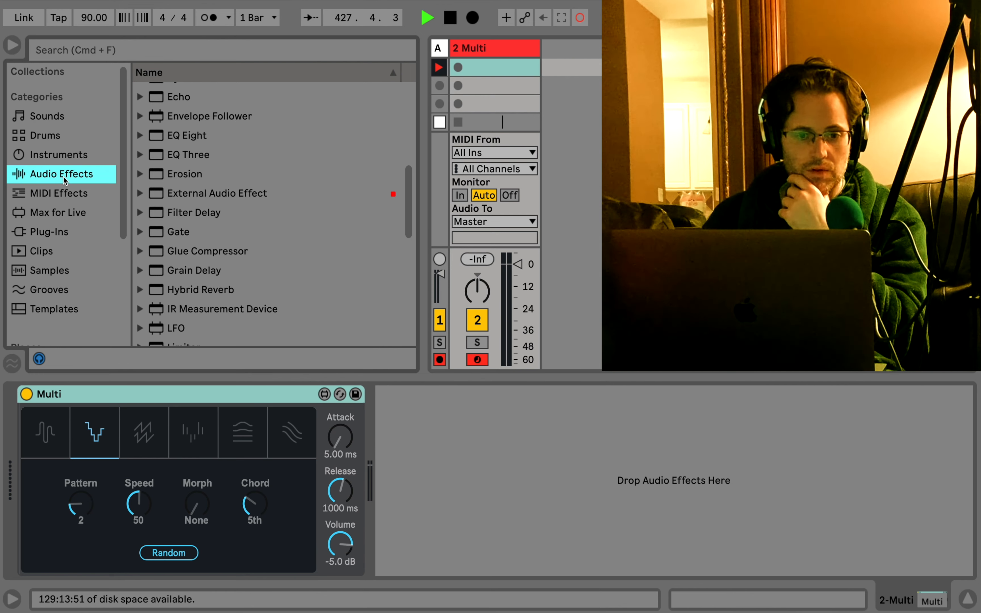
left_click(57, 212)
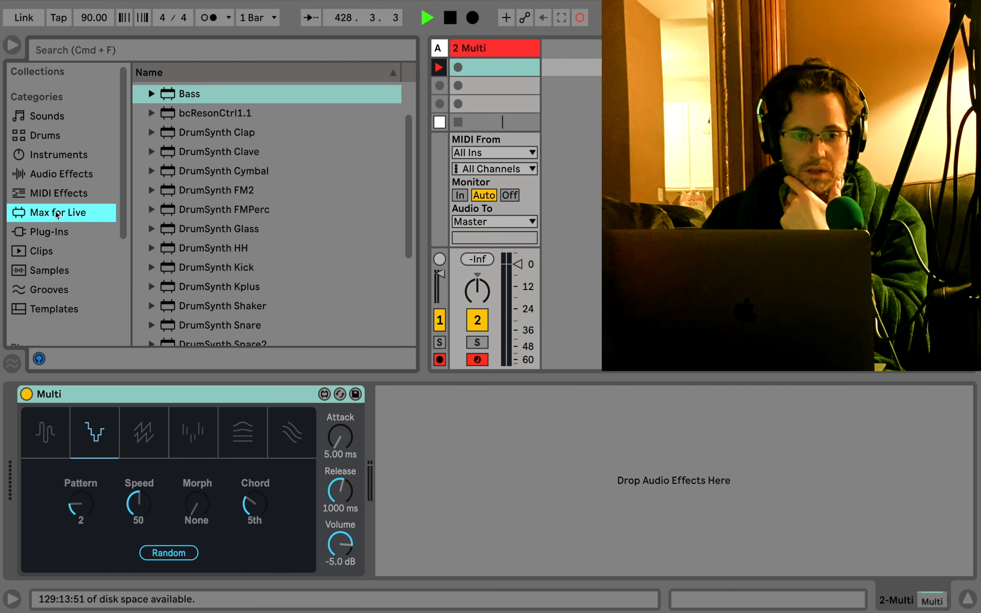
left_click(140, 110)
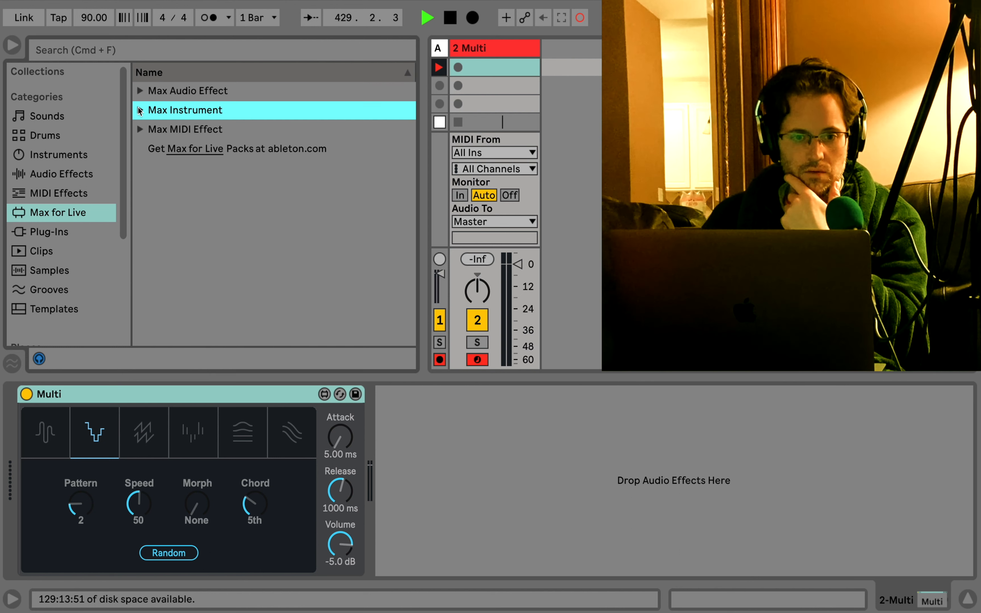
left_click(147, 128)
scroll(184, 206, "down", 2)
scroll(184, 206, "up", 2)
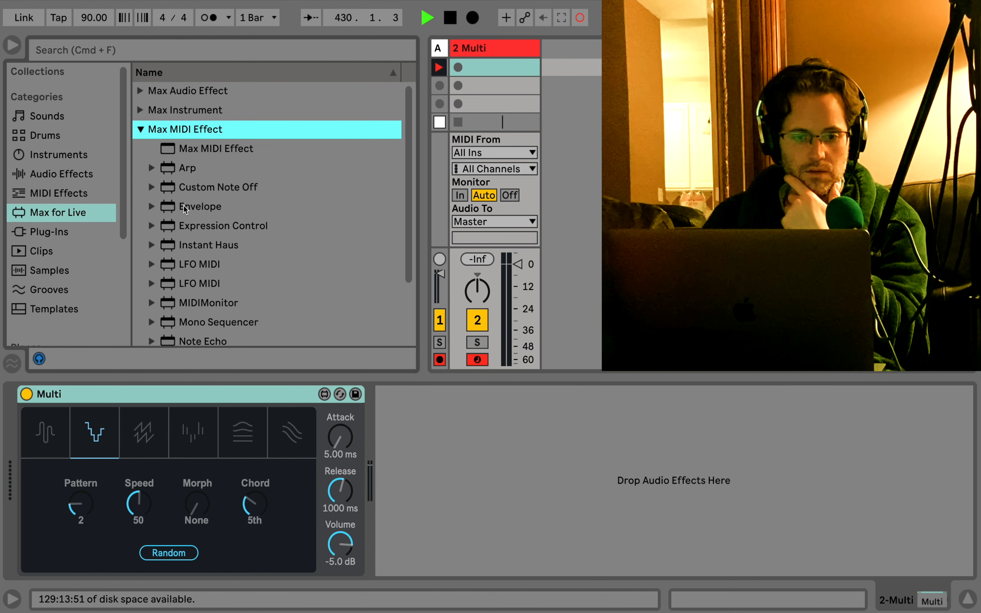
left_click(140, 130)
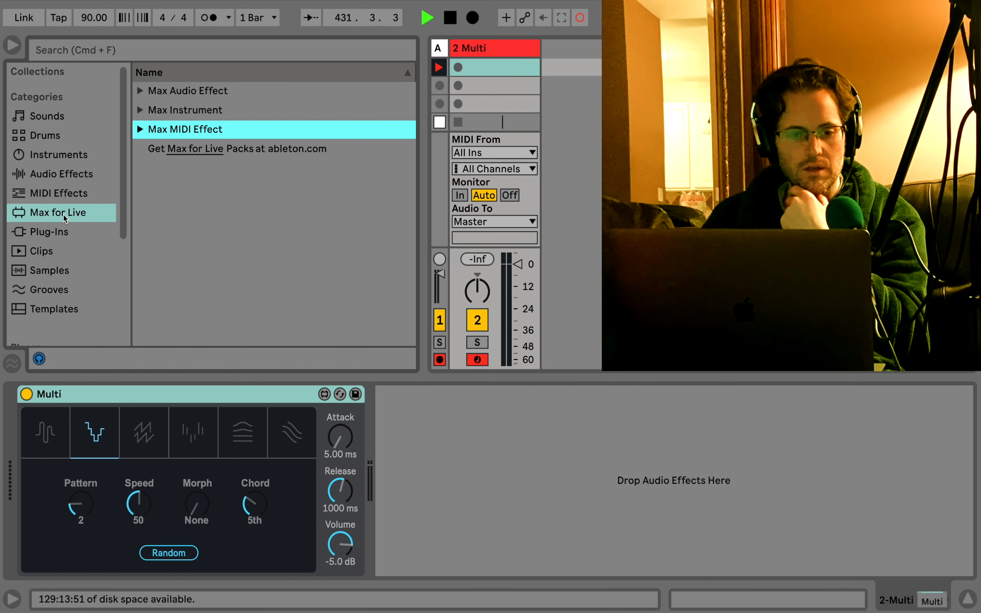
- Look through the installed Packs, including Core Library and M4L Big Three, and check which pack the Multi device comes from
scroll(64, 215, "down", 5)
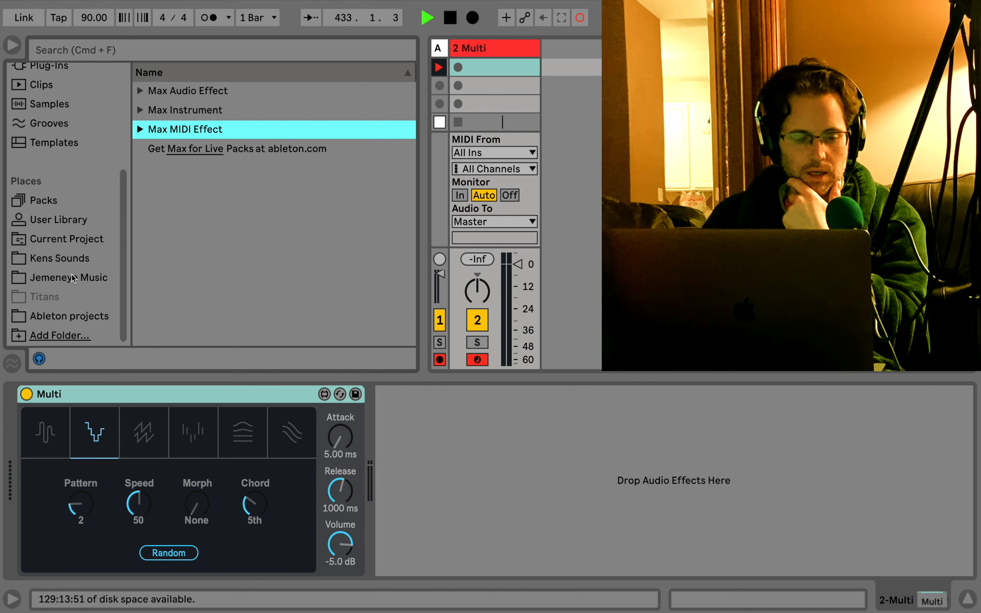
left_click(50, 204)
left_click(184, 148)
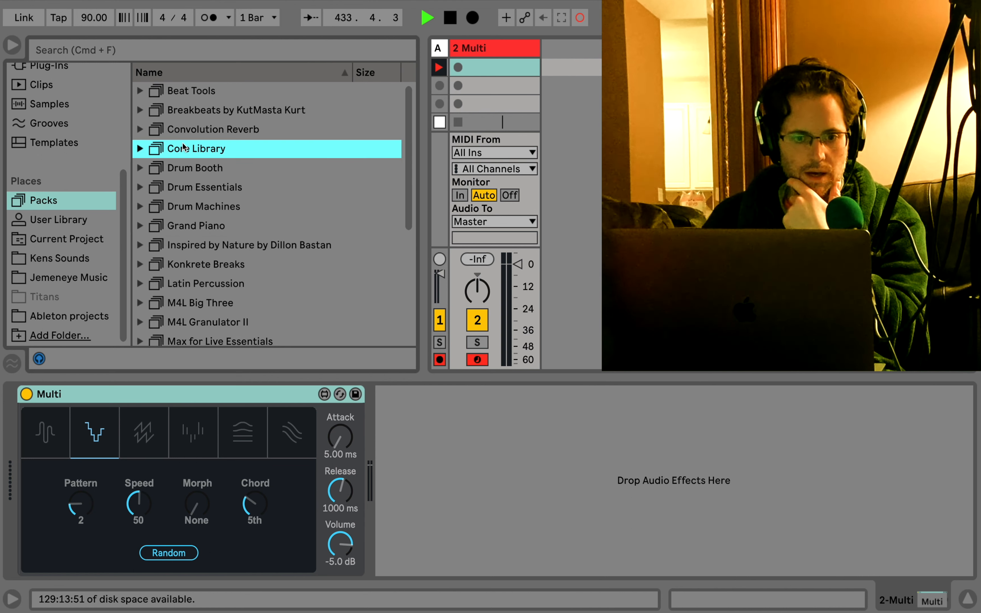
left_click(140, 149)
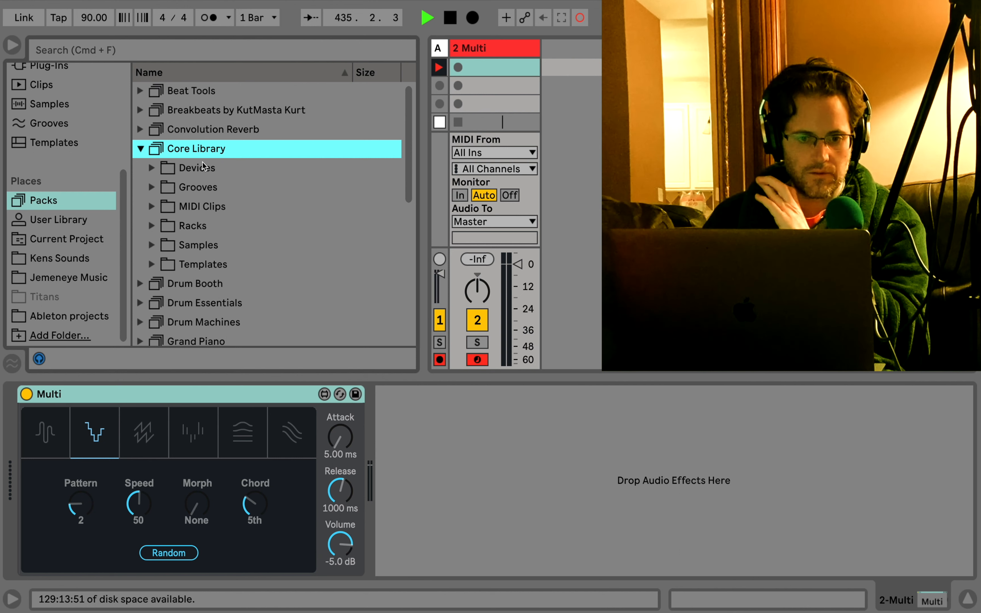
left_click(140, 149)
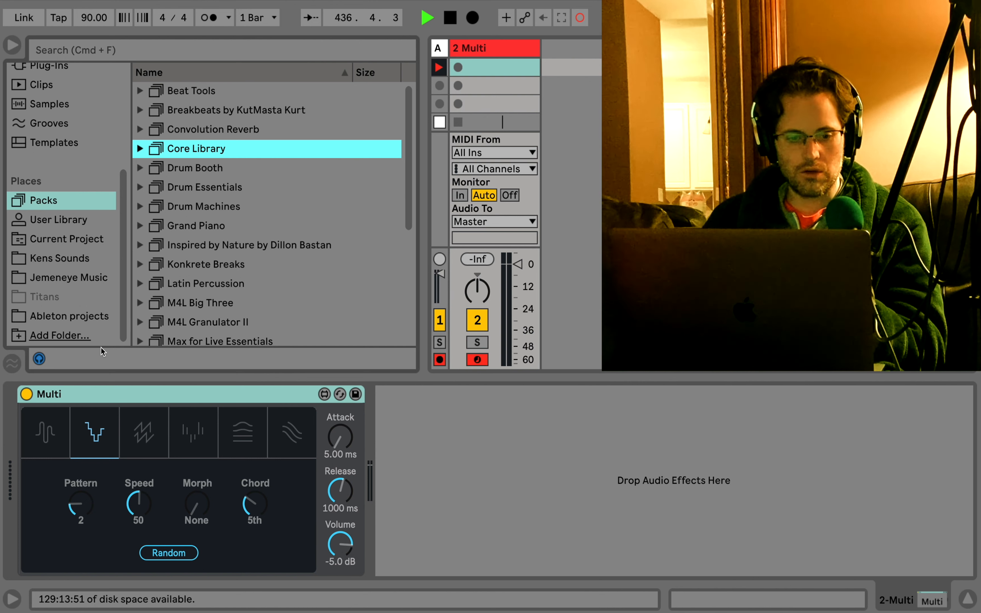
left_click(107, 394)
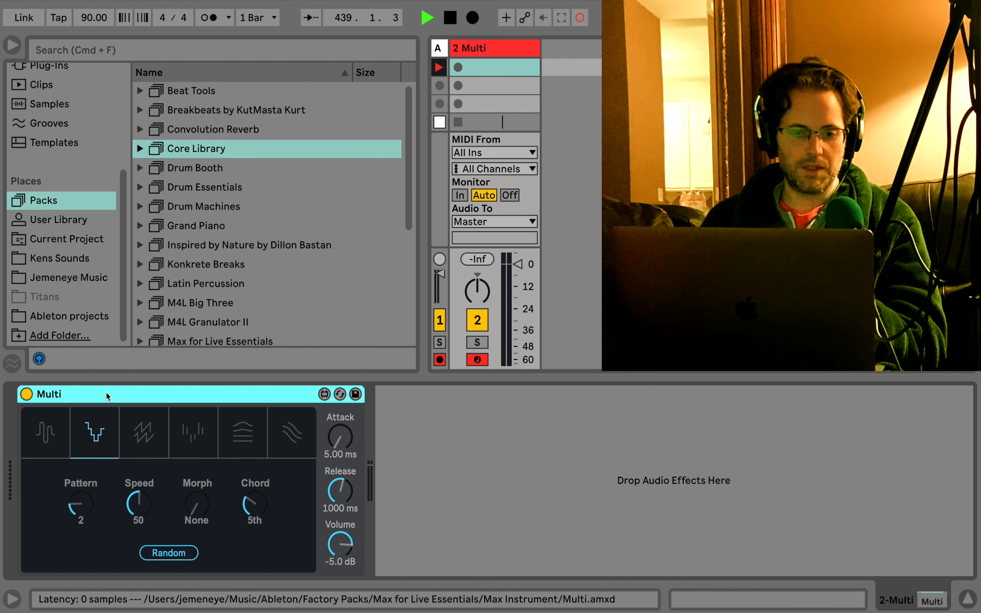
scroll(240, 221, "down", 1)
scroll(213, 210, "down", 5)
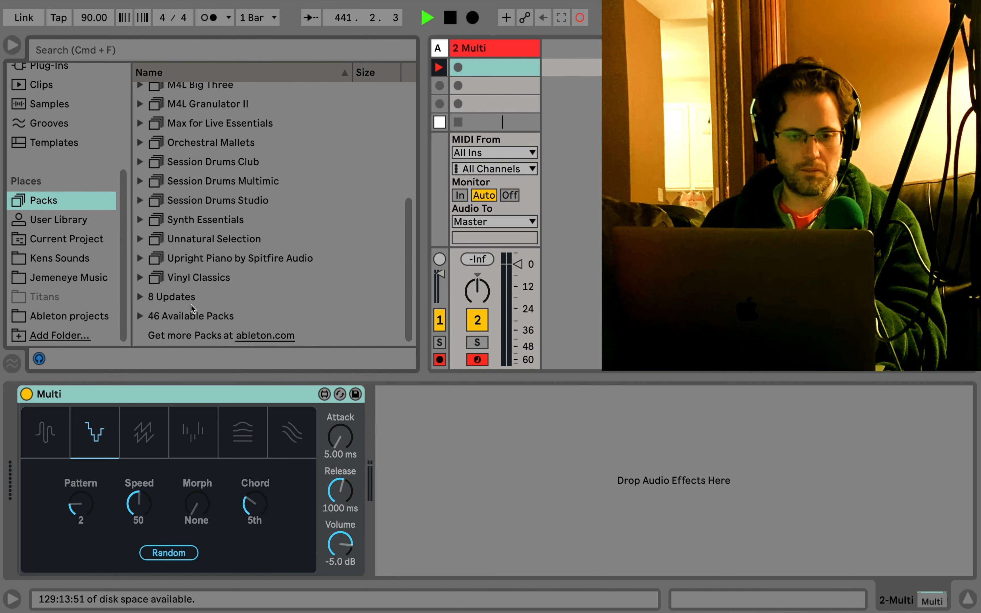
scroll(191, 304, "up", 5)
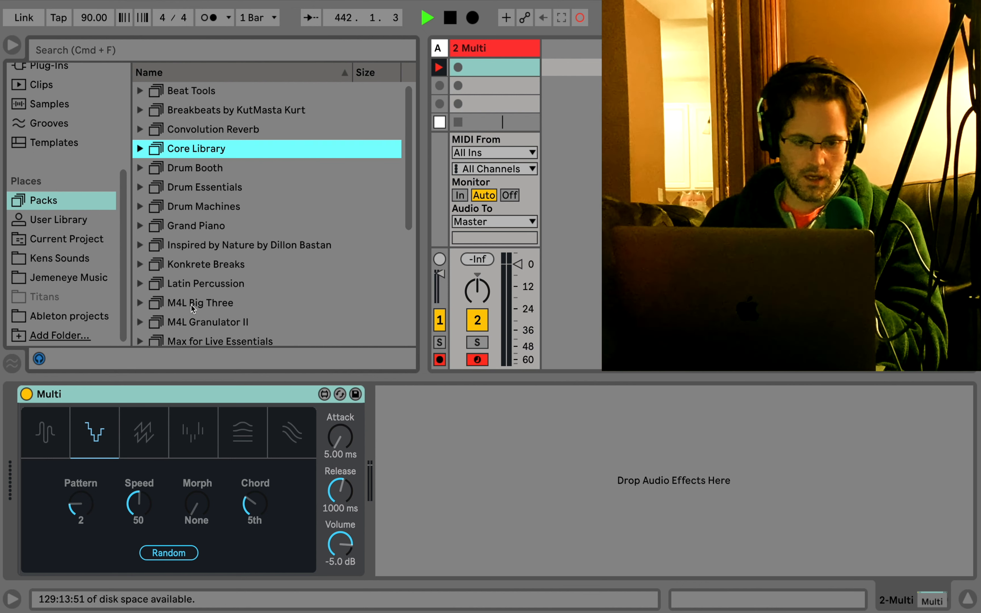
left_click(191, 305)
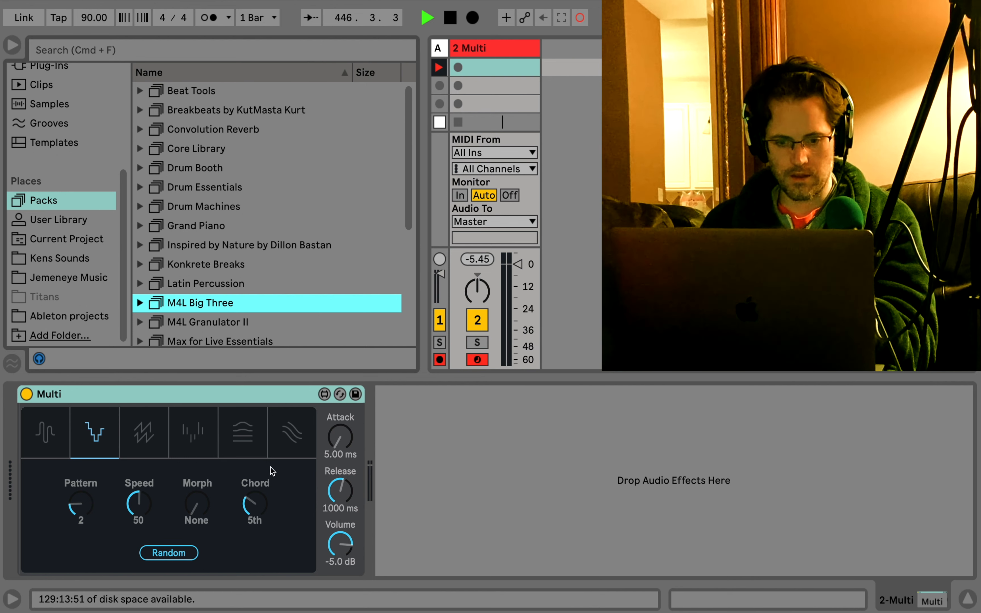
- Set Multi's Volume to -15 dB, switch to its Brightness and Burst engine, and raise Pick-Up to 57
left_click_drag(338, 531, 337, 555)
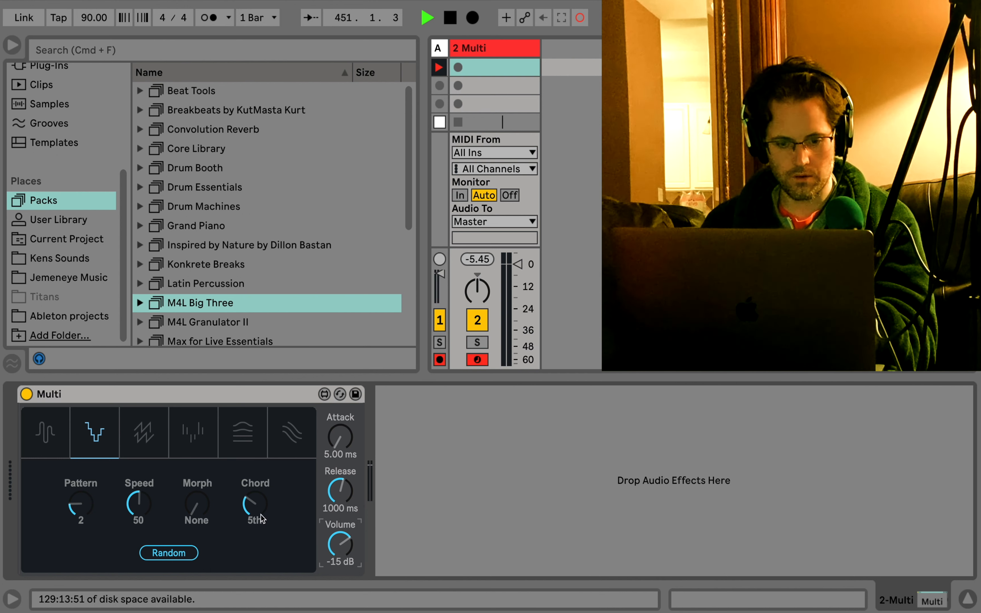
left_click(239, 430)
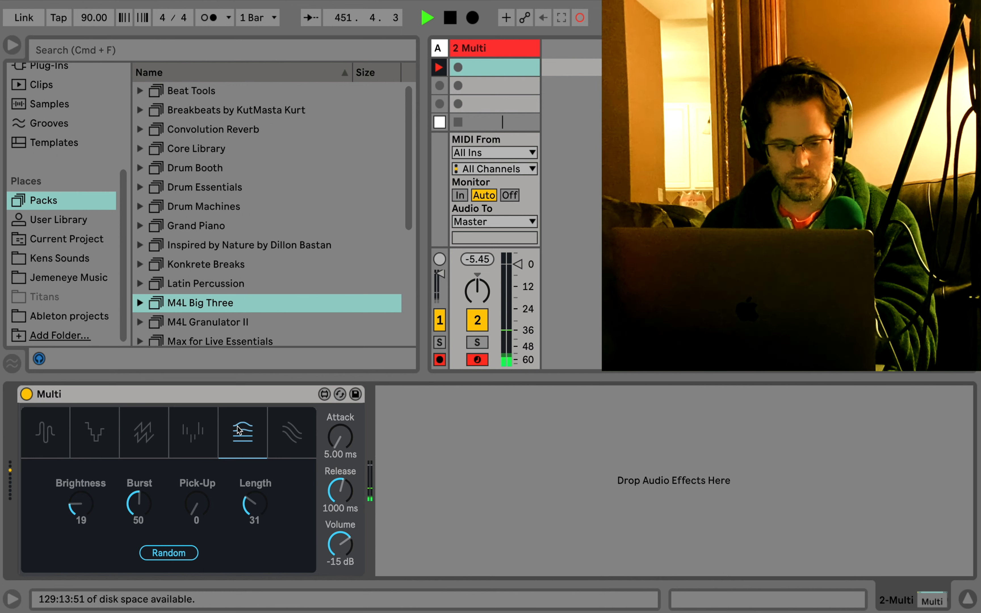
left_click_drag(200, 500, 190, 466)
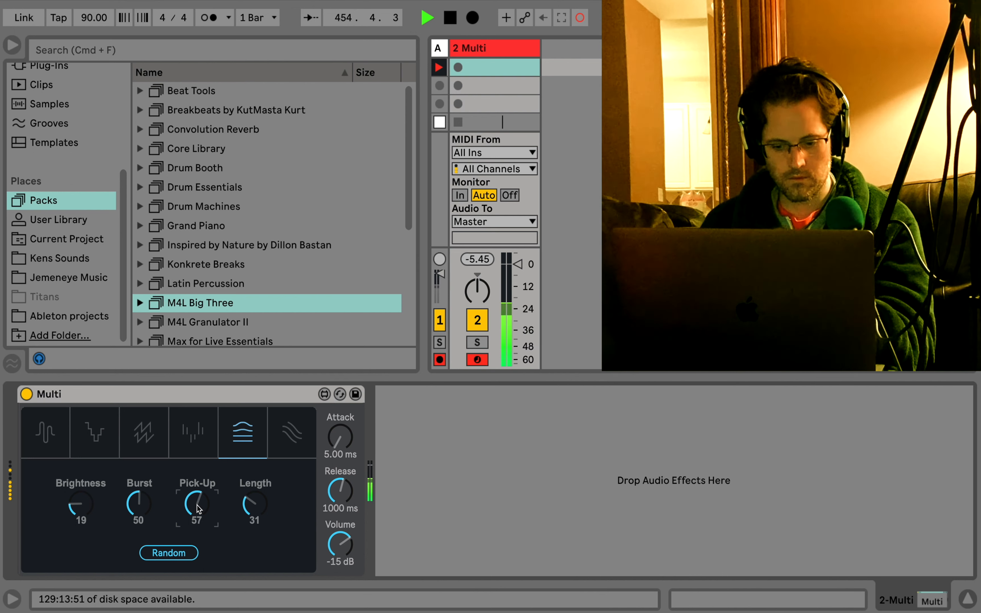
- Add a Reverb followed by a Limiter after the Multi instrument, keeping their default settings
scroll(72, 199, "up", 5)
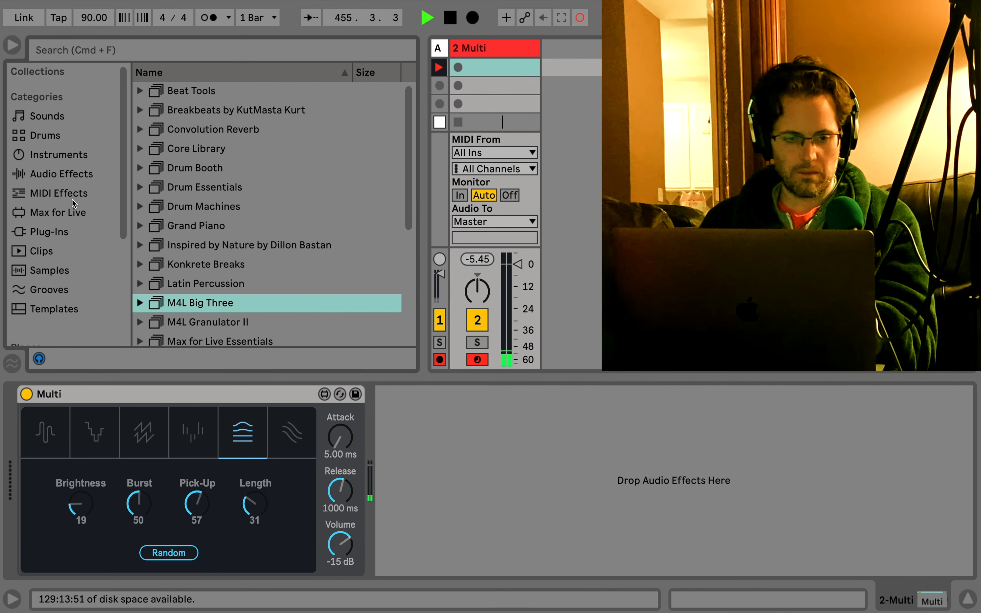
left_click(69, 177)
scroll(205, 209, "down", 1)
scroll(205, 208, "down", 5)
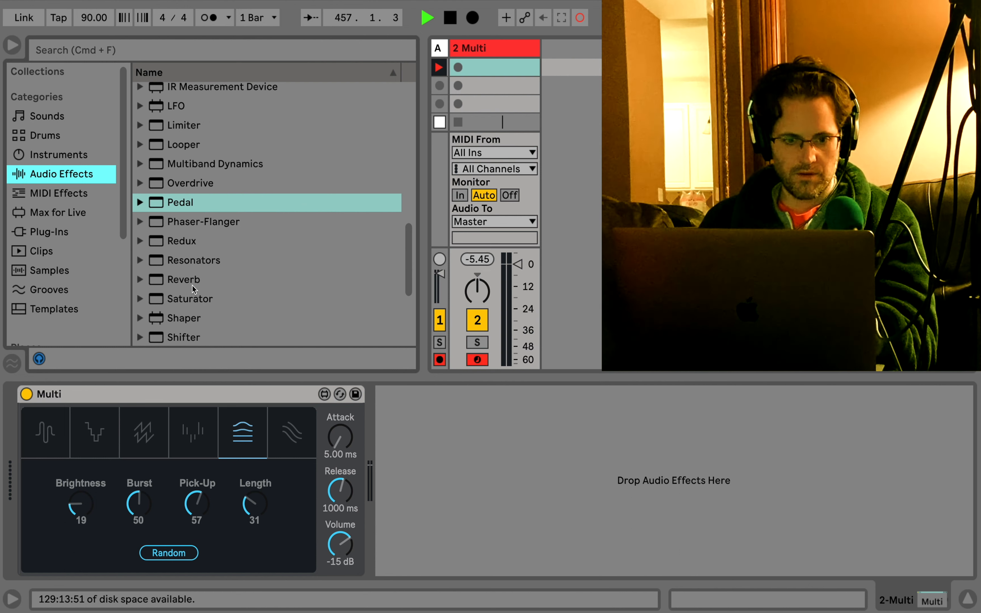
left_click_drag(193, 286, 416, 461)
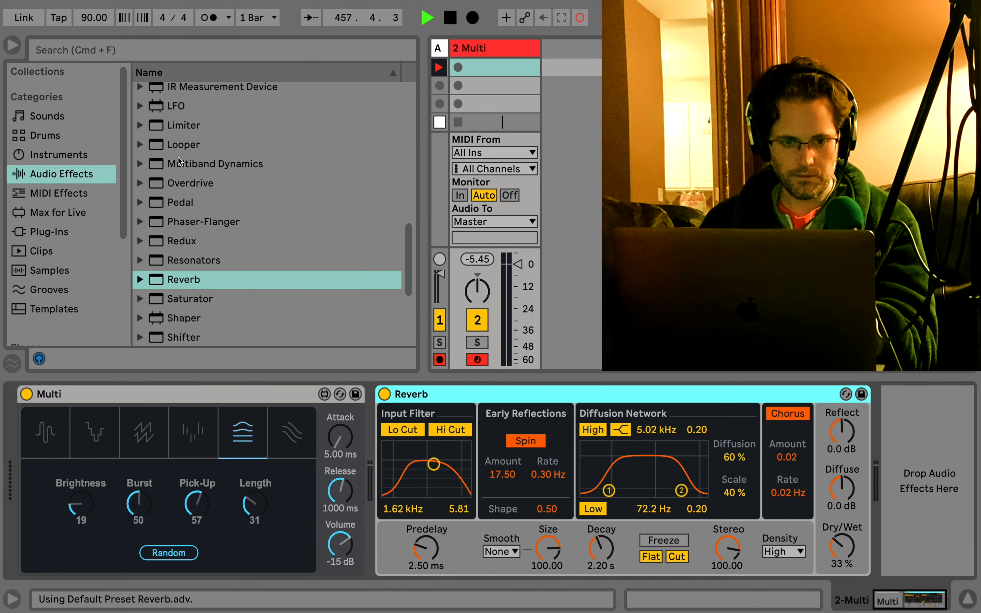
scroll(179, 158, "up", 1)
left_click(182, 179)
left_click_drag(182, 177, 894, 434)
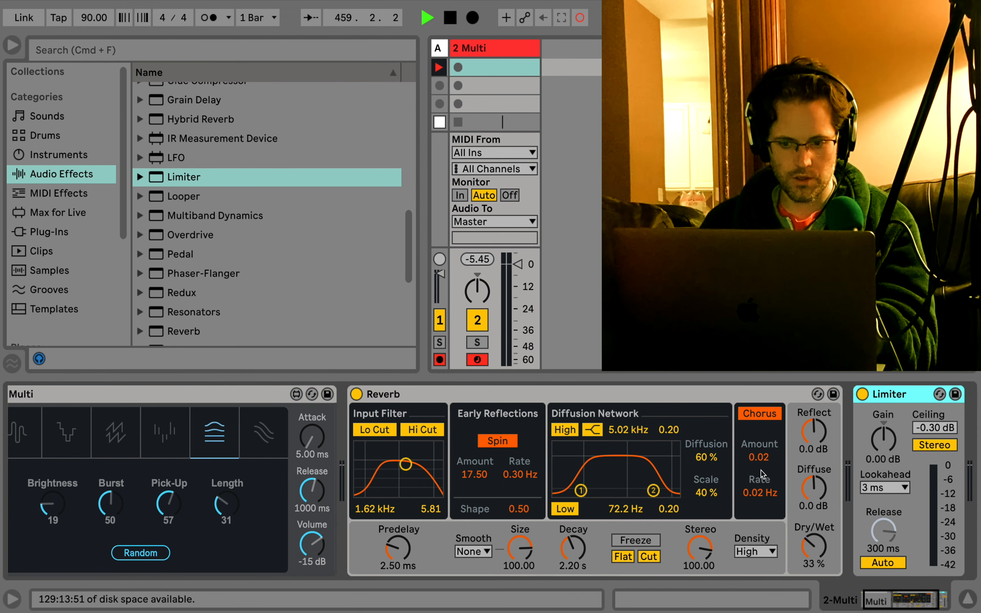
scroll(613, 526, "left", 2)
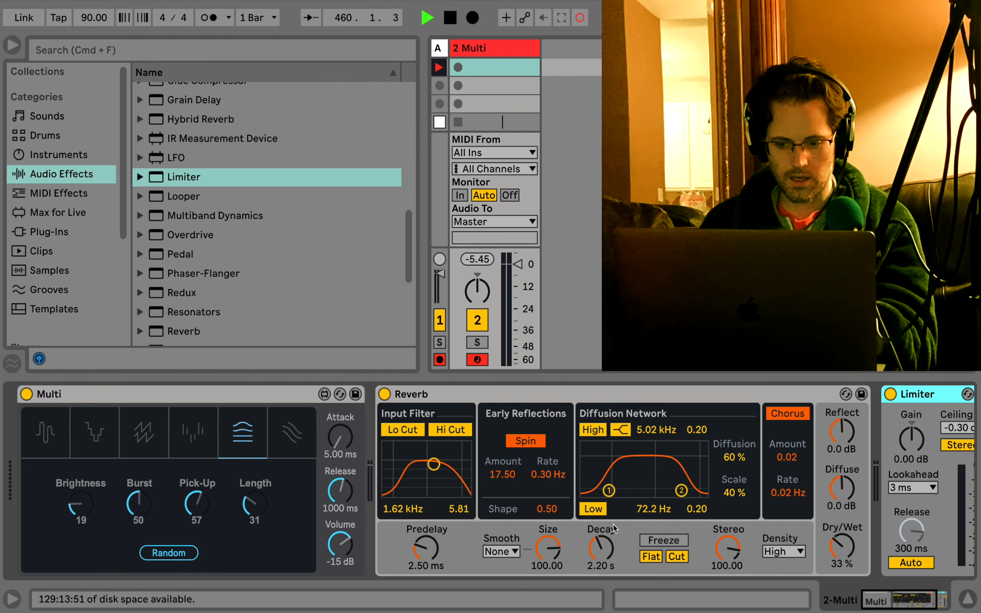
left_click(591, 399)
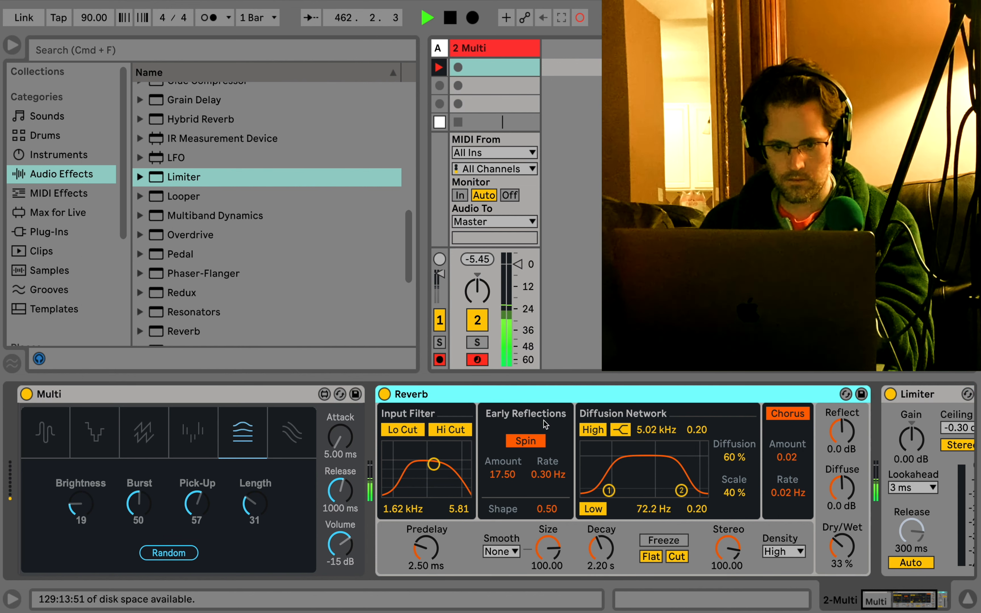
- Switch Multi to its Richness and Spread engine and set Richness to 30, Rate to 27 and Depth to 54
left_click(289, 438)
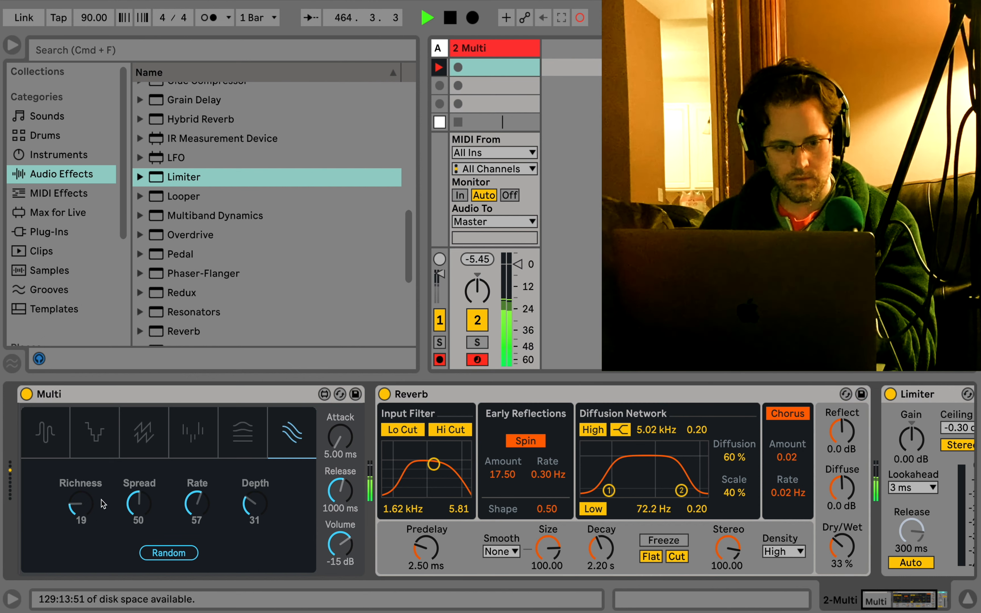
mouse_move(75, 508)
left_mouse_down()
mouse_move(75, 490)
mouse_move(74, 499)
left_mouse_up()
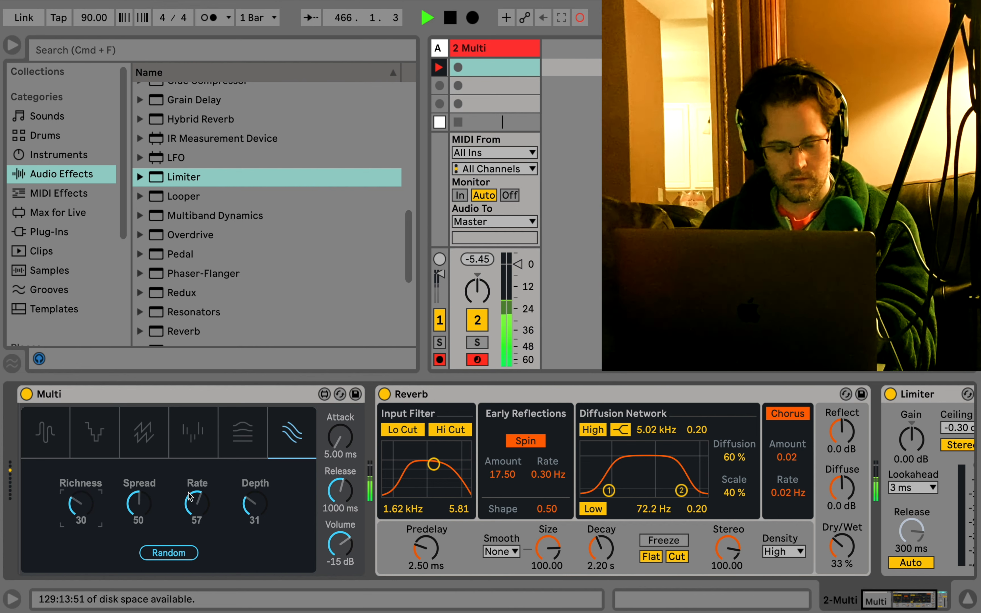
left_click_drag(189, 493, 189, 511)
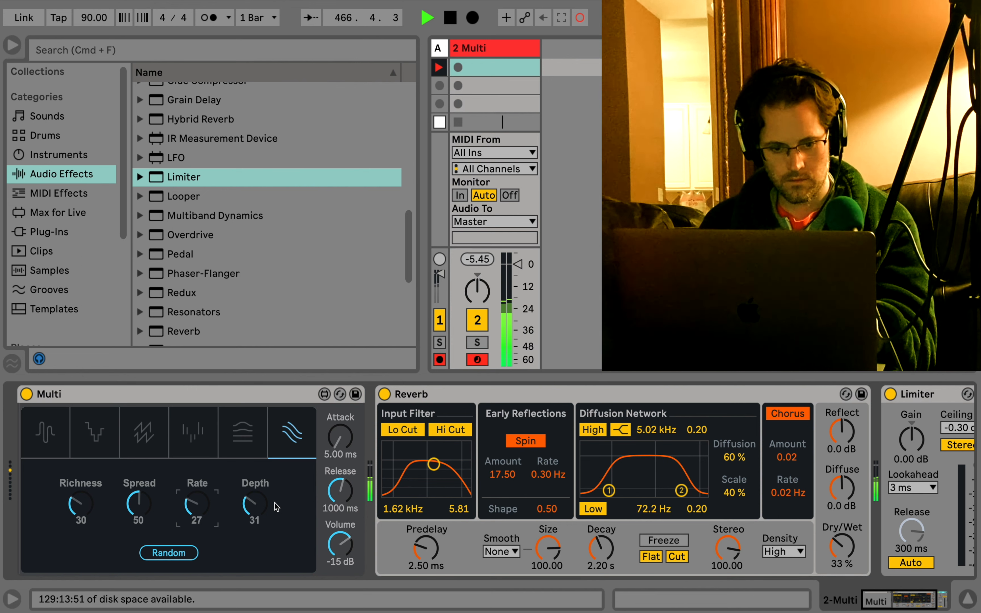
left_click_drag(258, 507, 258, 497)
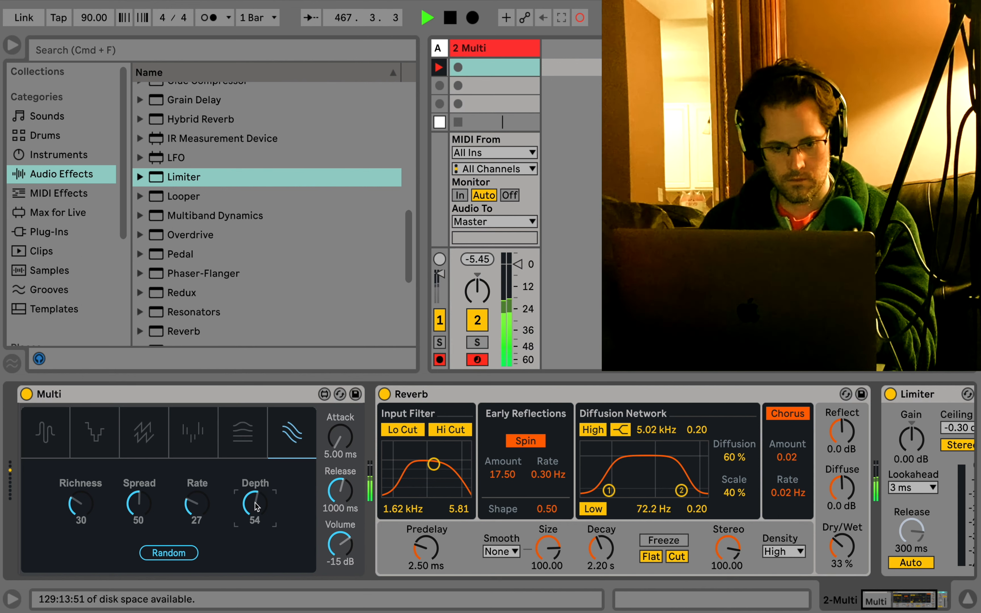
- Switch Multi to its Sample and Chord engine and insert a Pitch effect before it, trying -24 st and settling on -12 st
left_click(198, 438)
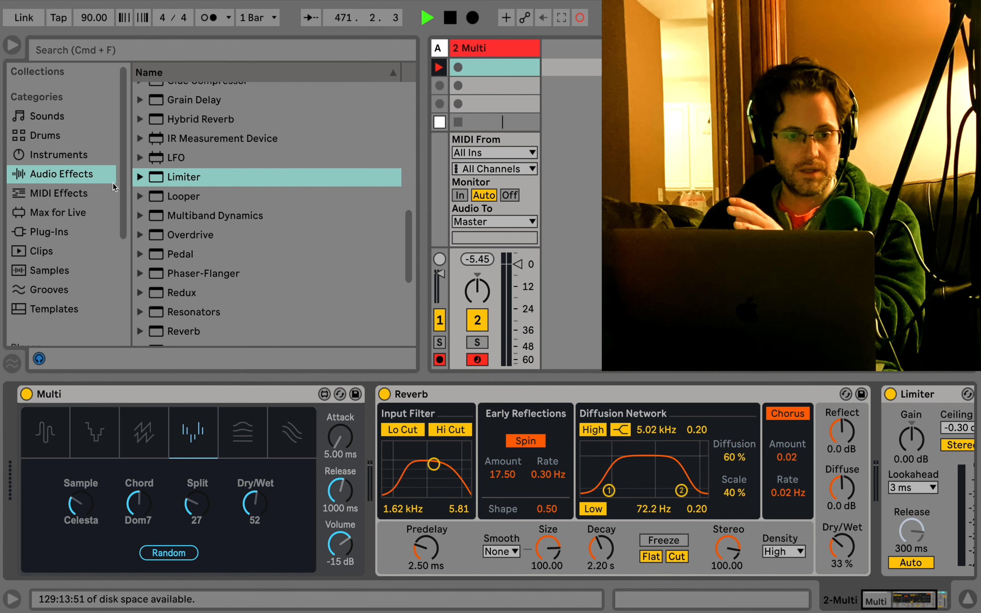
left_click(56, 193)
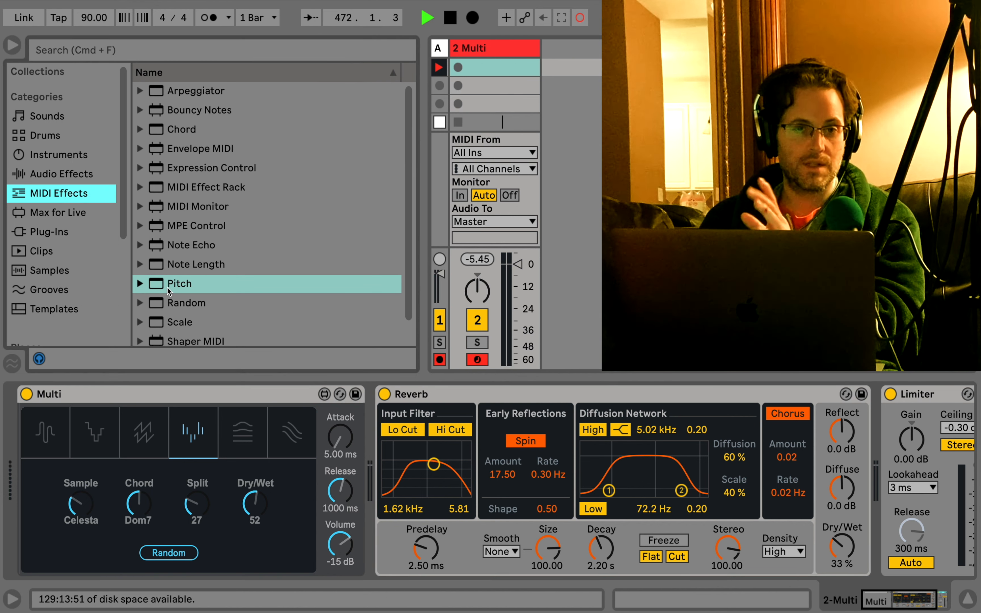
left_click_drag(173, 291, 31, 401)
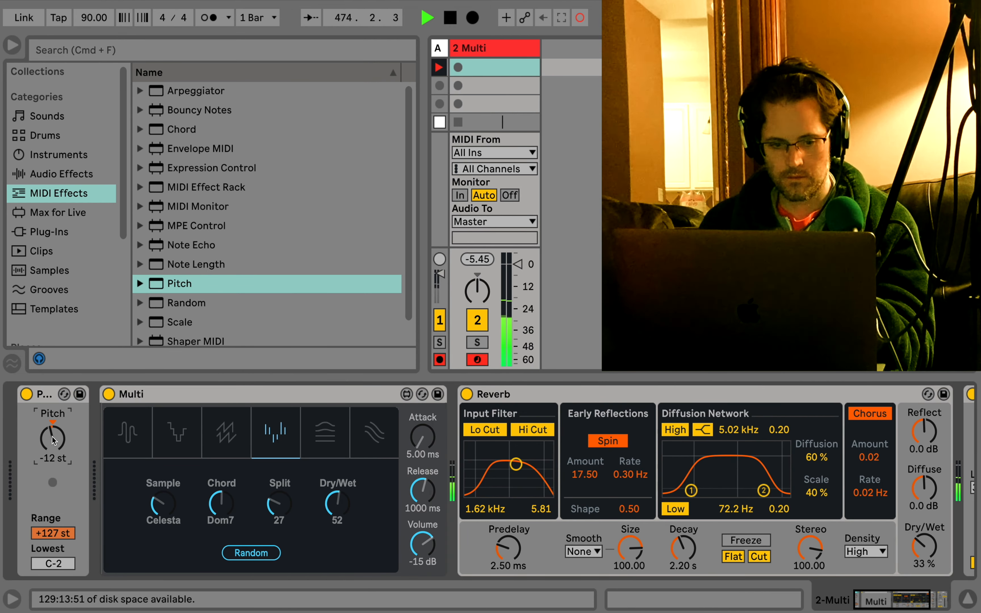
key("shift+Down")
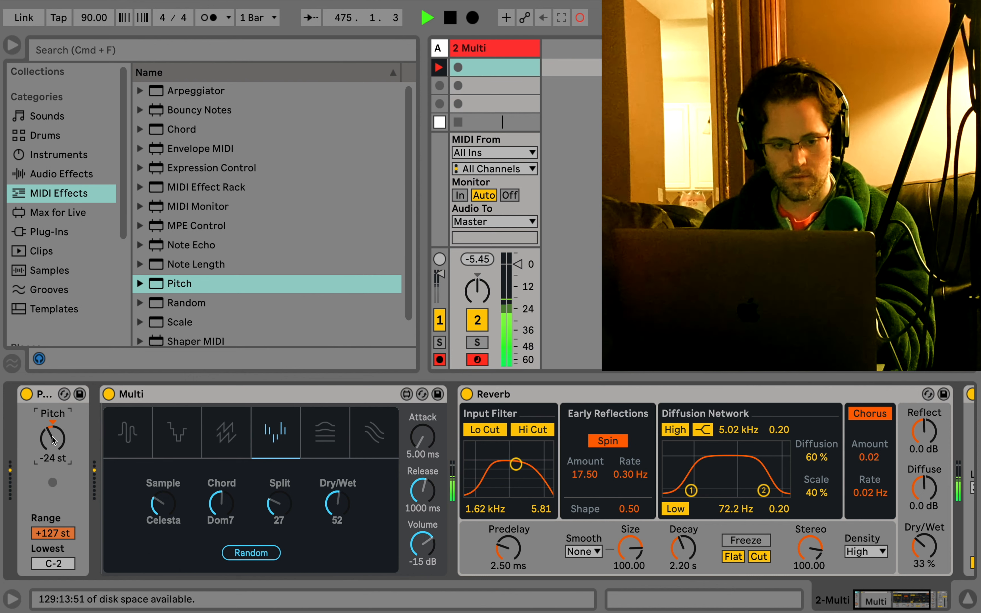
key("shift+Up")
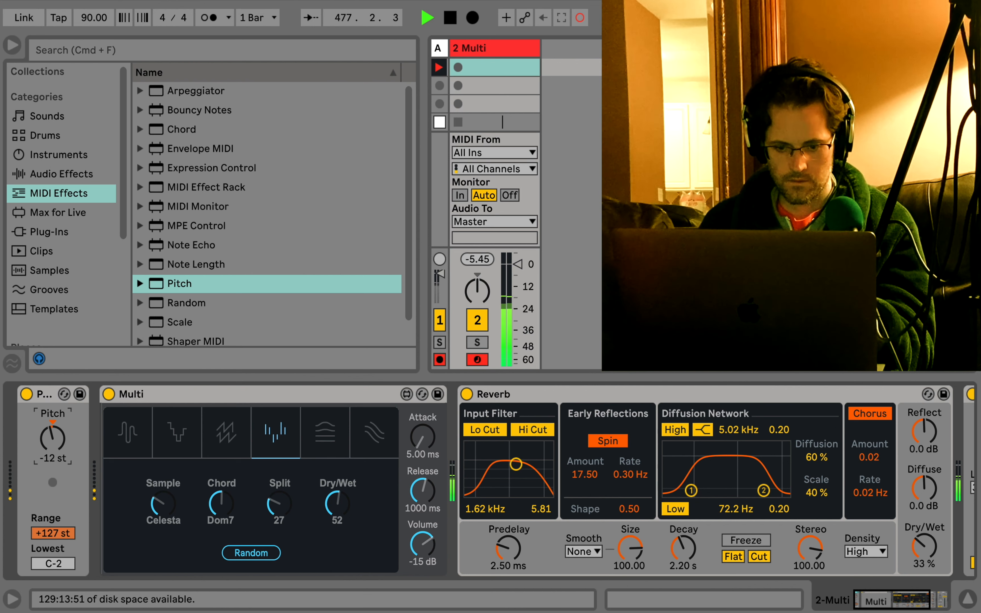
- Raise Multi's Volume to -2.5 dB and switch it to the engine with LFO, Detune, Cutoff and Filter controls
left_click_drag(430, 542, 430, 542)
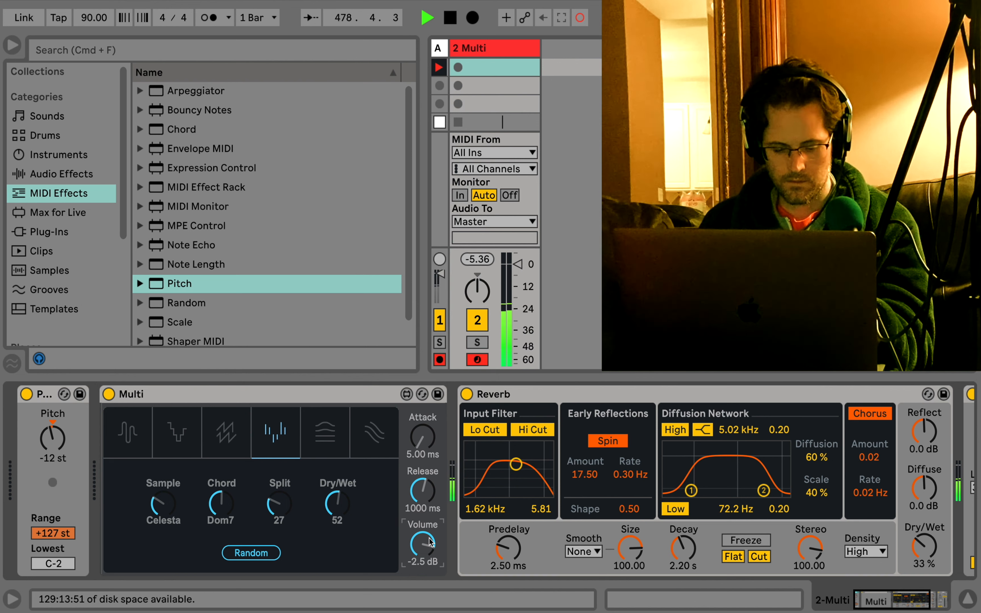
left_click(234, 439)
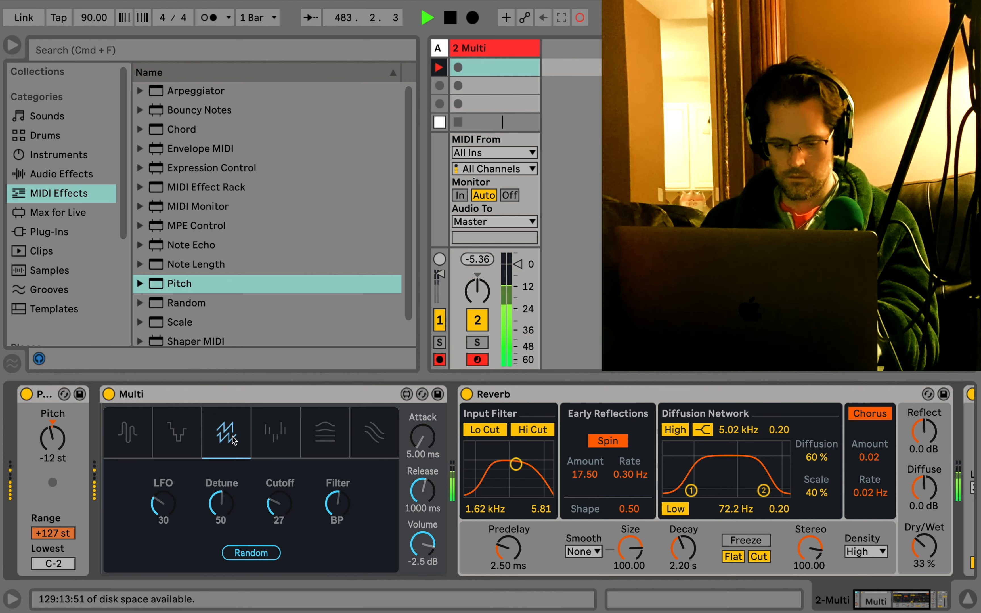
- Switch Multi to its Pattern and Morph engine, switch it to its Strength and Brightness engine, and lower the Pitch effect to -36 st
left_click(190, 433)
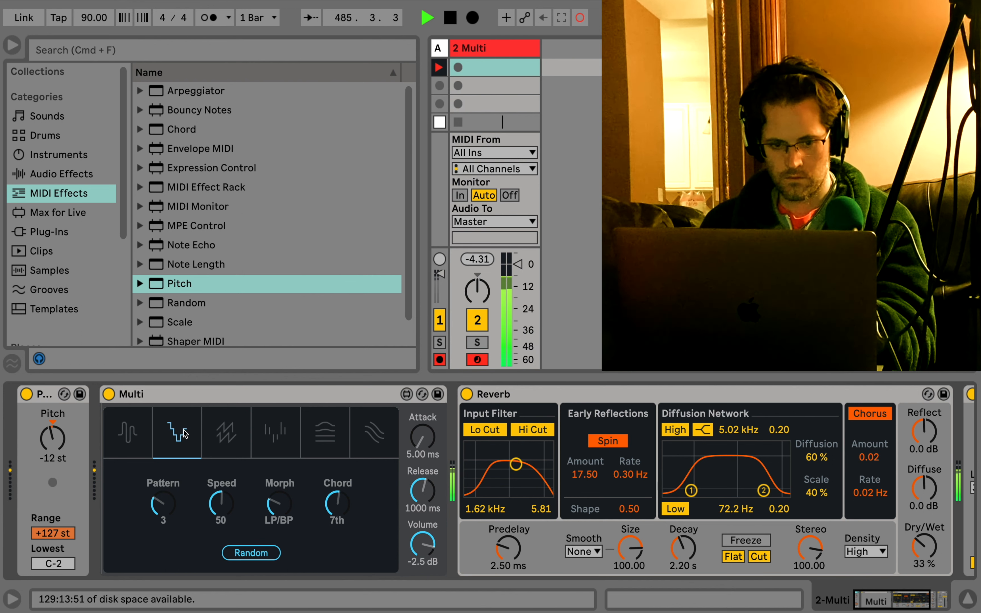
left_click(140, 433)
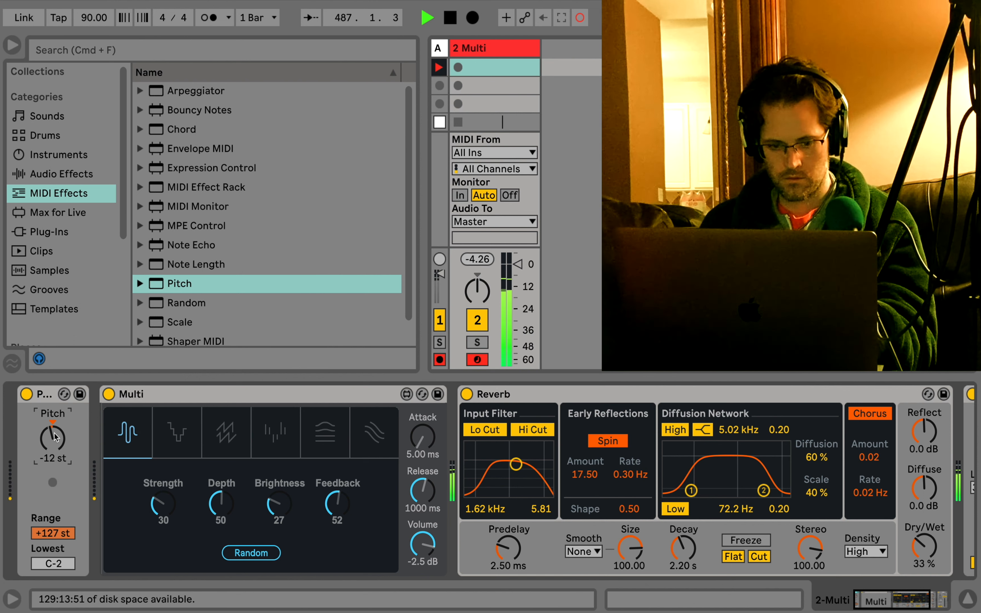
left_click_drag(54, 433, 54, 442)
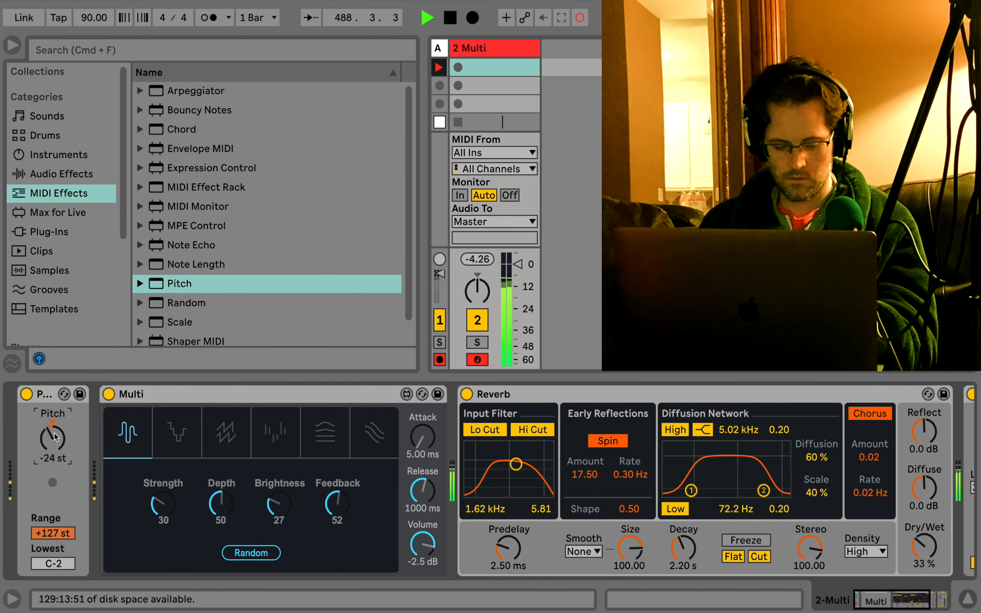
key("shift+Down")
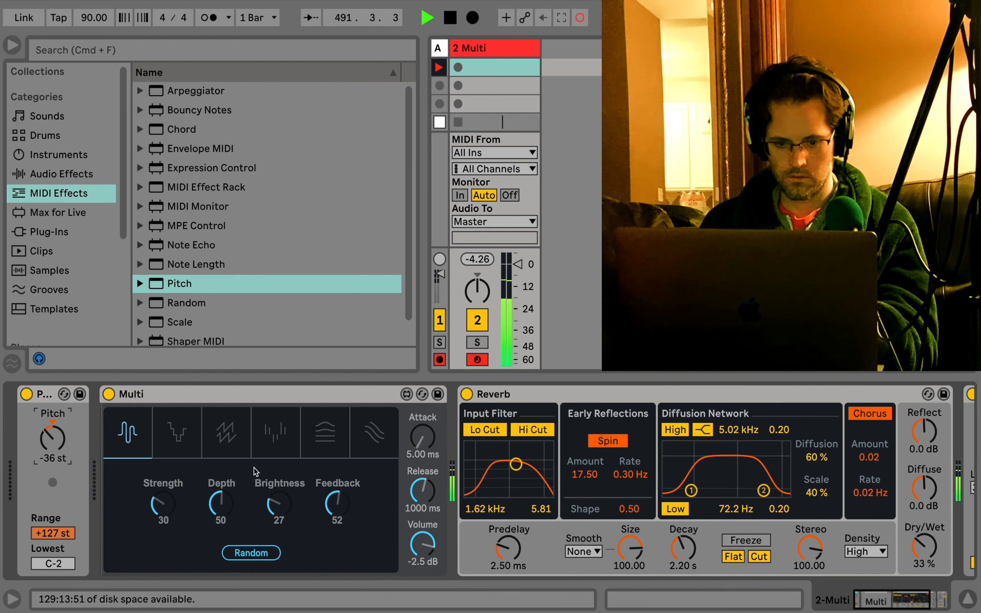
- Switch Multi to its Richness engine and set Depth to 70, Rate to 31, Richness to 46 and Spread to 65
left_click(377, 428)
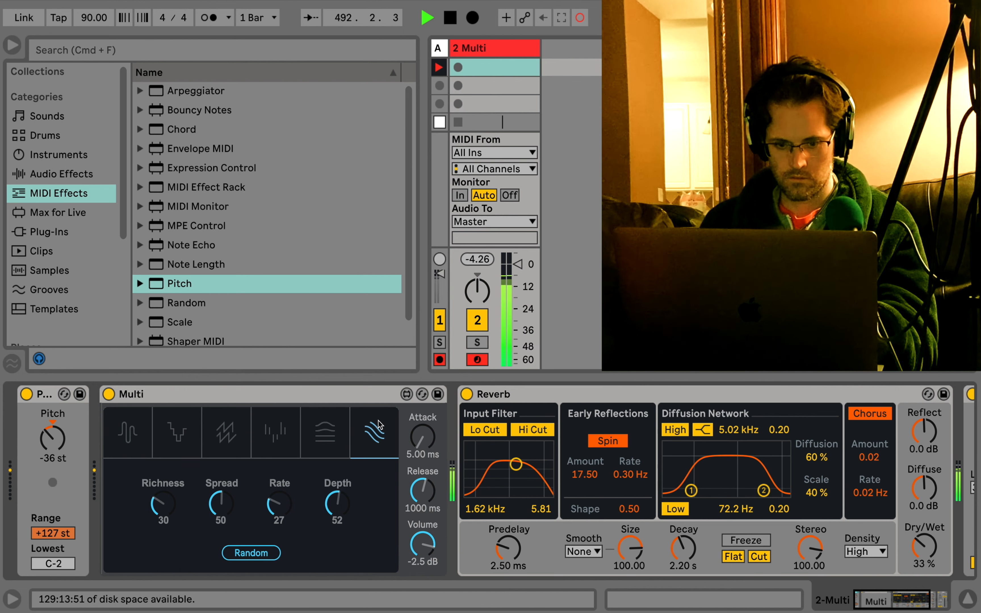
left_click_drag(337, 502, 337, 496)
mouse_move(279, 503)
left_mouse_down()
mouse_move(279, 487)
mouse_move(279, 504)
left_mouse_up()
left_click_drag(163, 511, 163, 505)
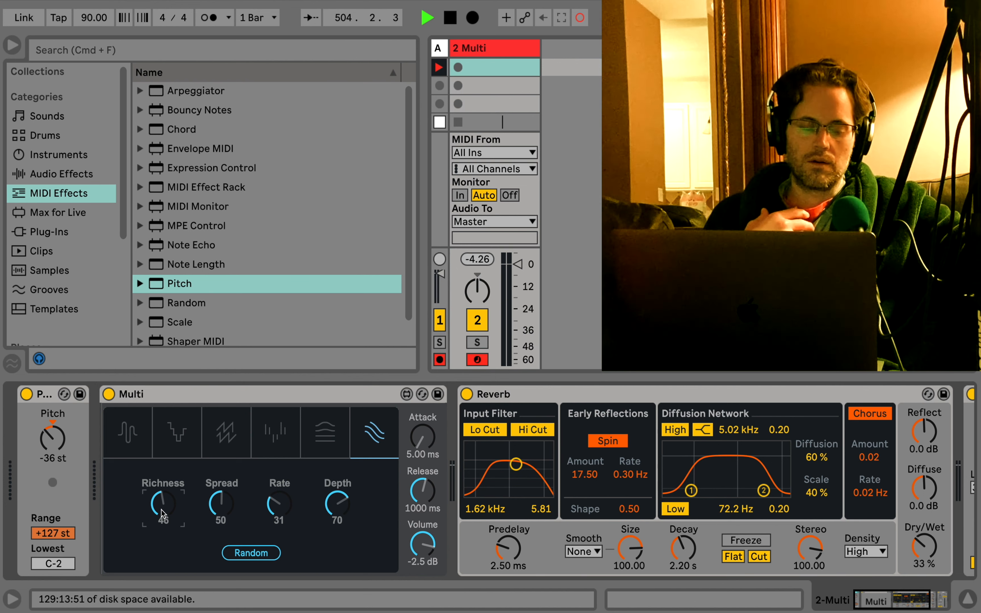
left_click(208, 395)
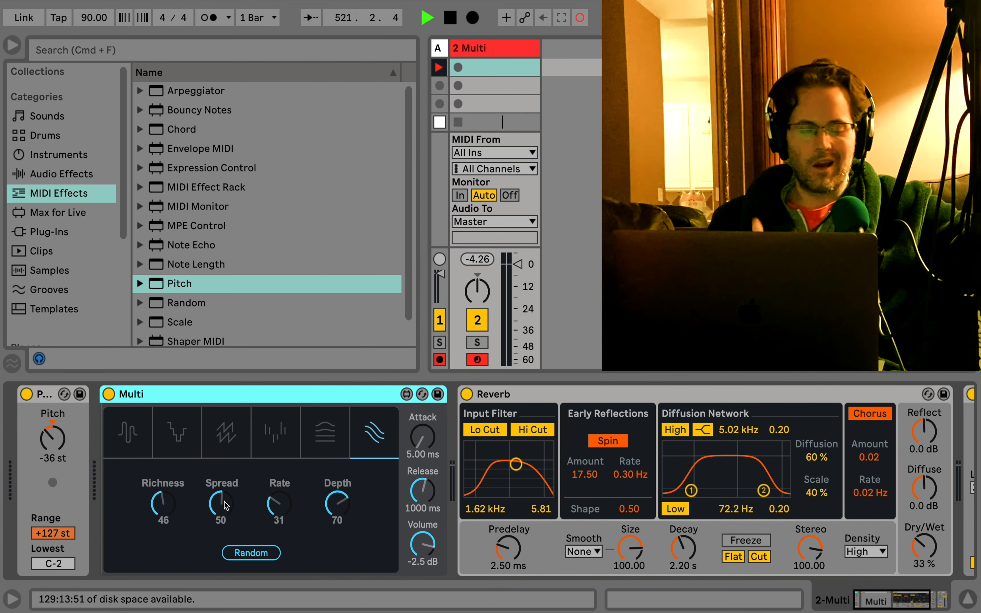
left_click_drag(225, 506, 226, 496)
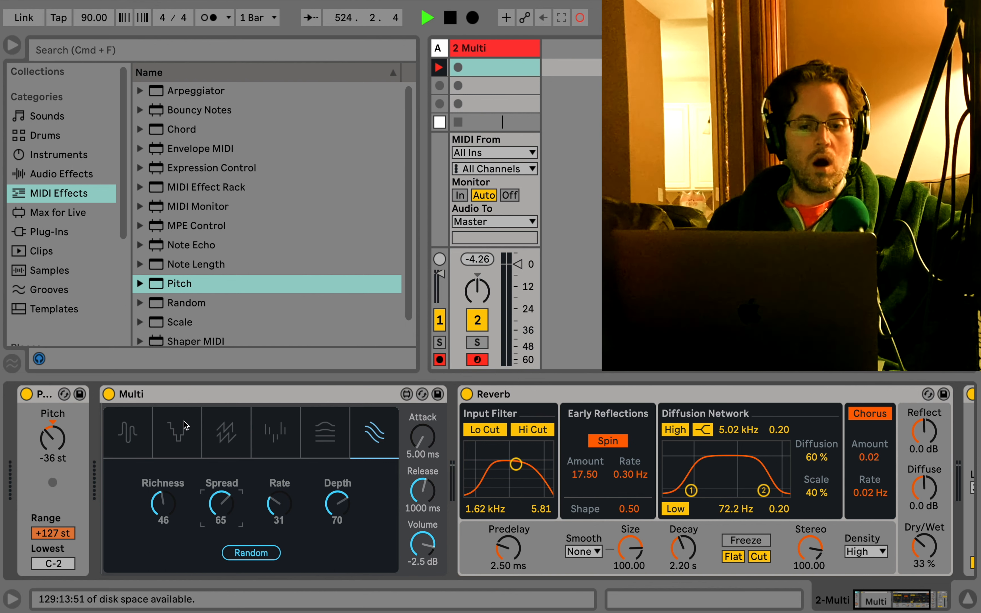
- Delete the Multi instrument from the track and reset the Pitch effect to 0 st
left_click(191, 397)
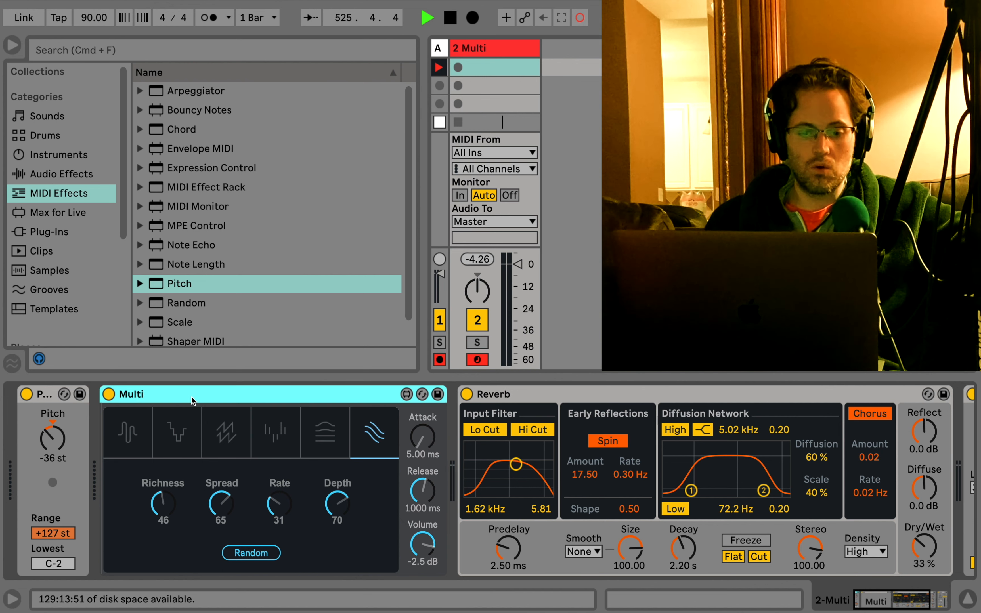
key("Delete")
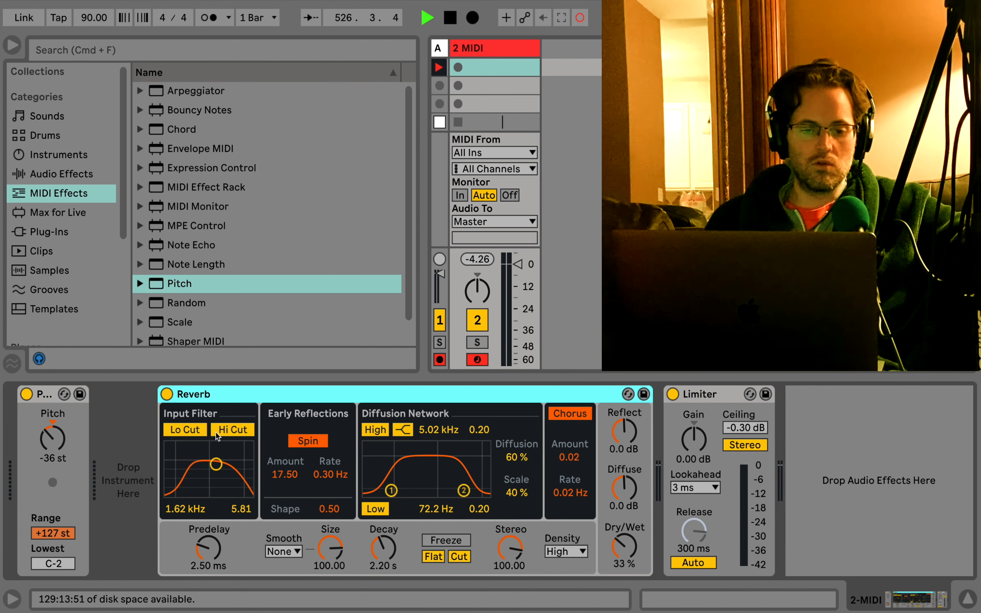
left_click(51, 232)
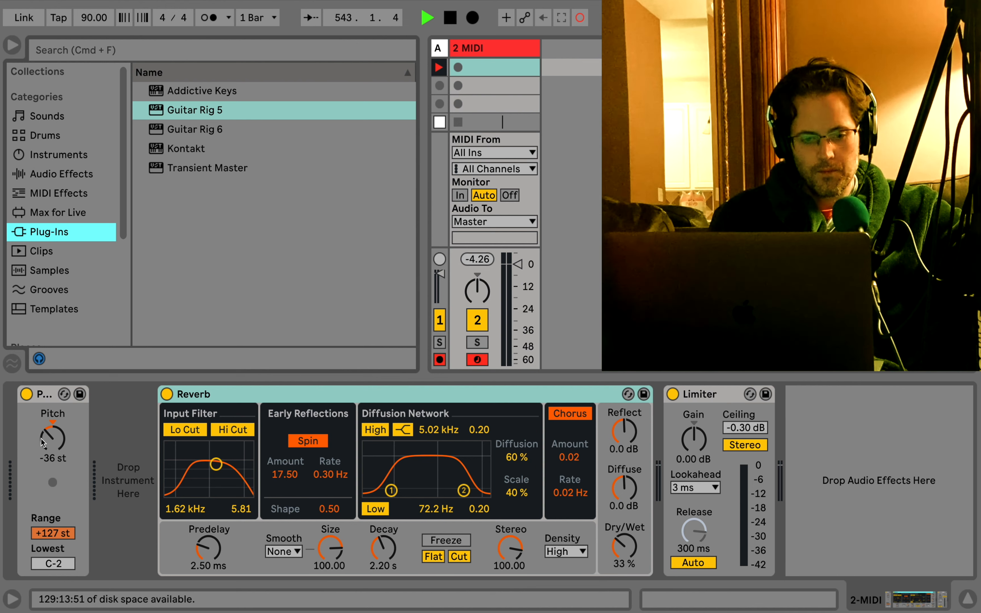
double_click(56, 421)
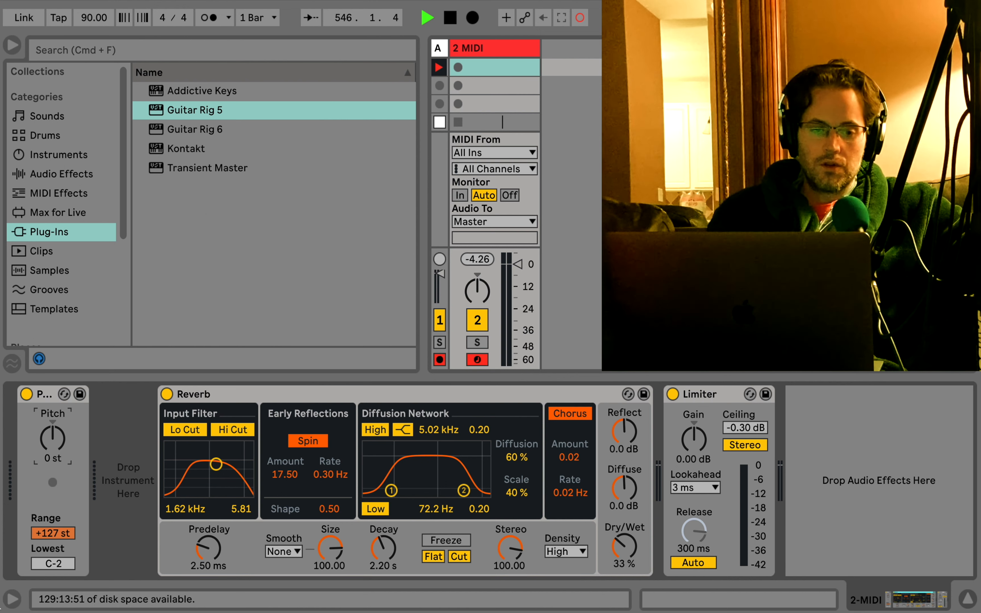
- Examine the Max Instrument devices in the Max for Live category, from Bass through Multi and Poli
left_click(44, 211)
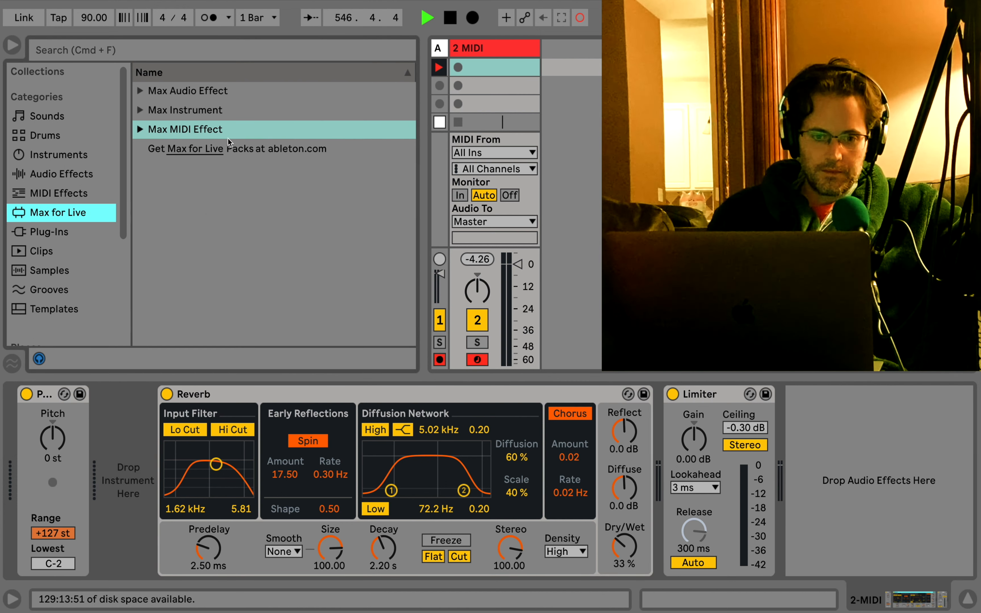
left_click(143, 111)
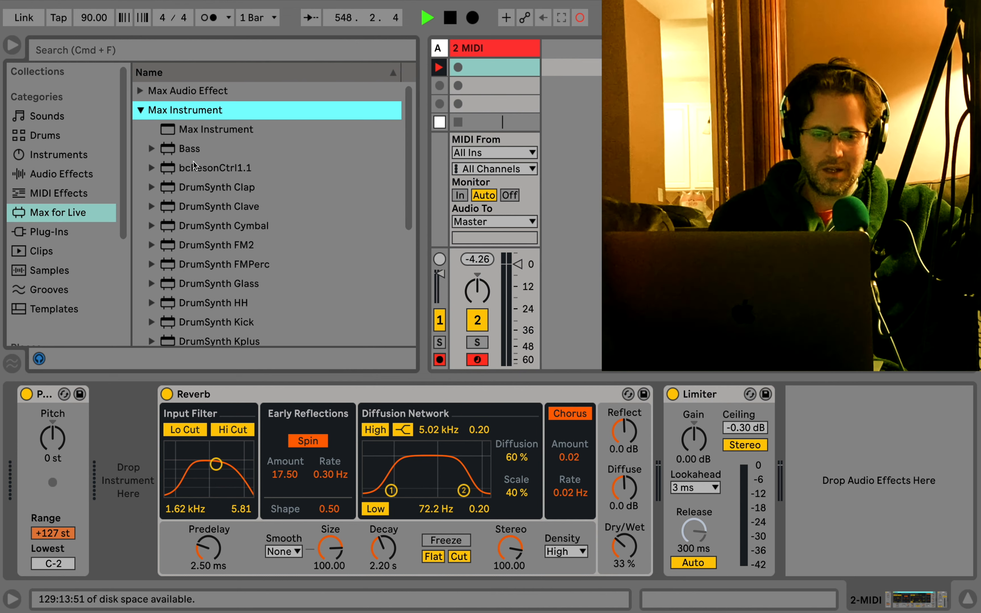
scroll(194, 164, "down", 5)
left_click(191, 278)
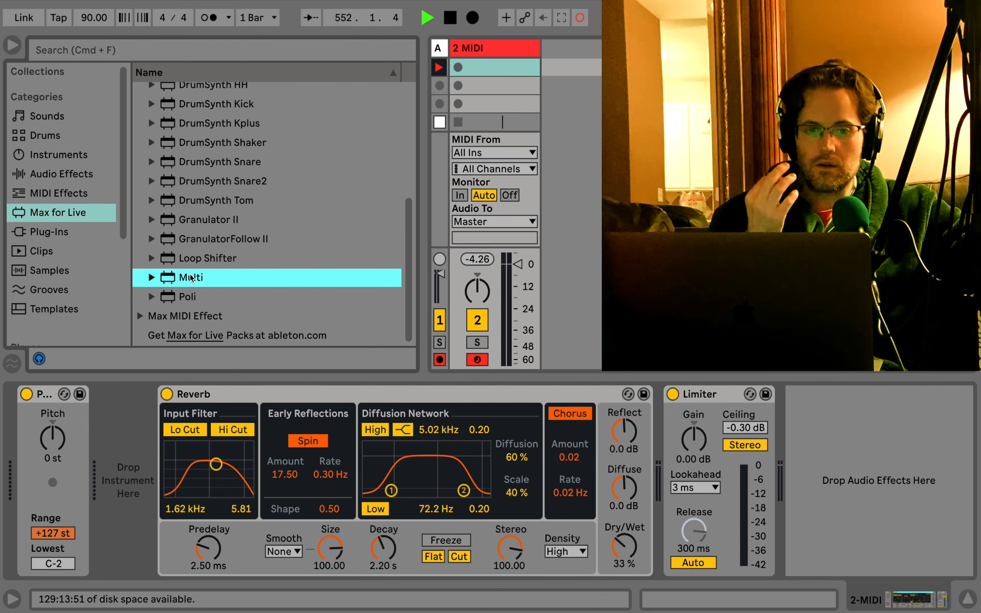
scroll(190, 277, "up", 6)
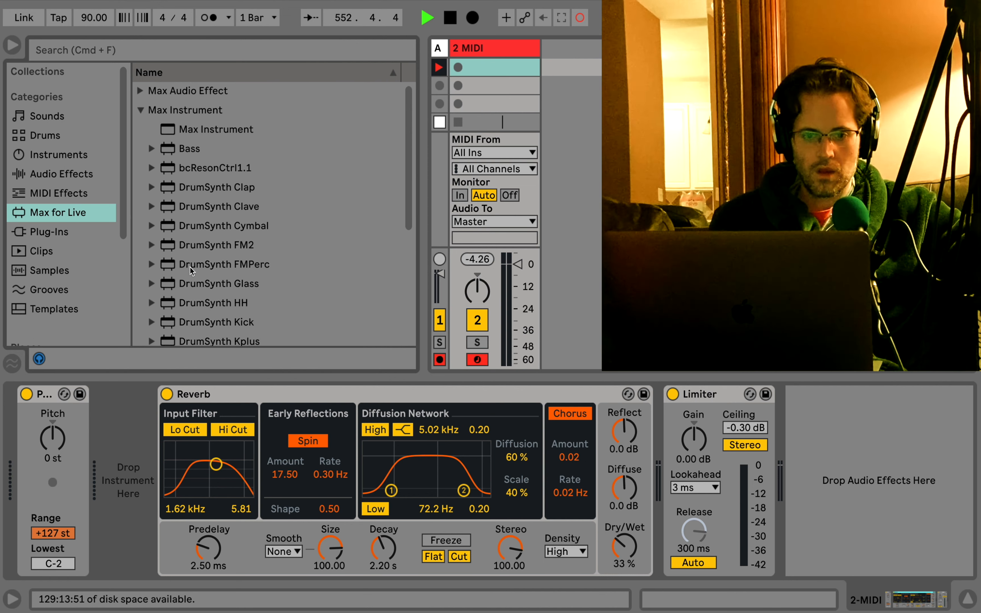
left_click(187, 148)
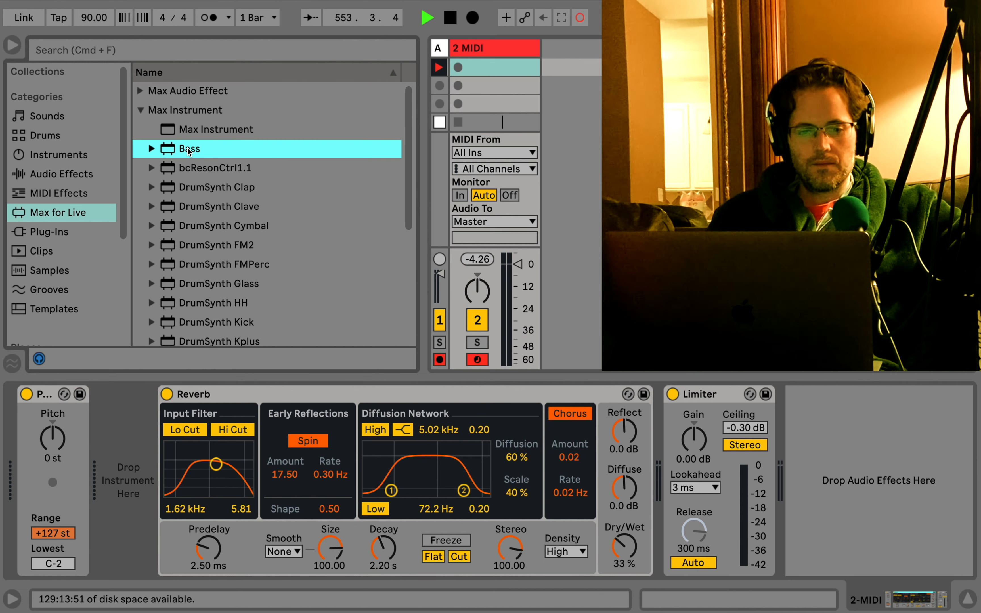
scroll(187, 148, "down", 5)
scroll(188, 148, "down", 2)
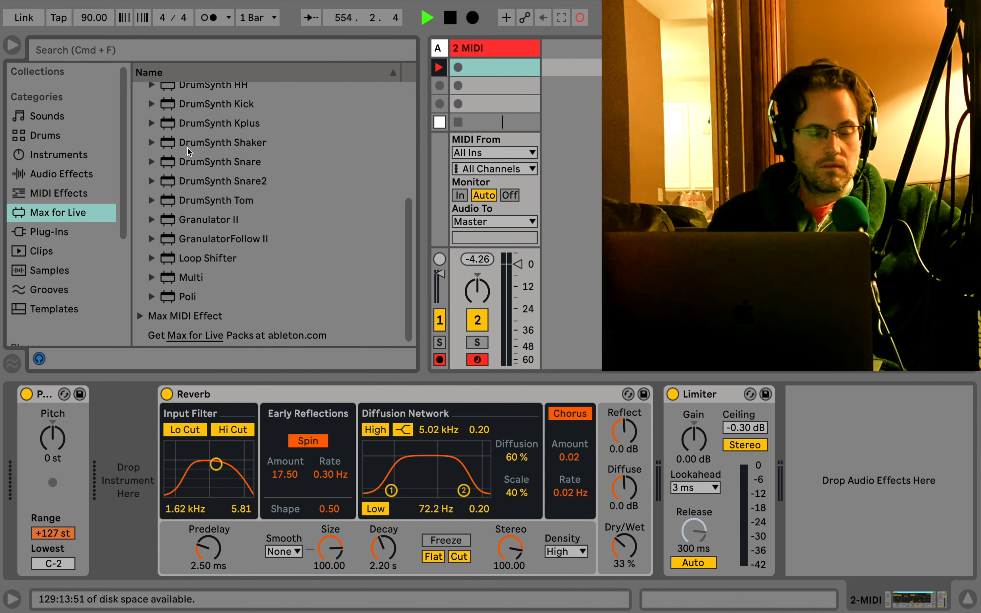
left_click(195, 277)
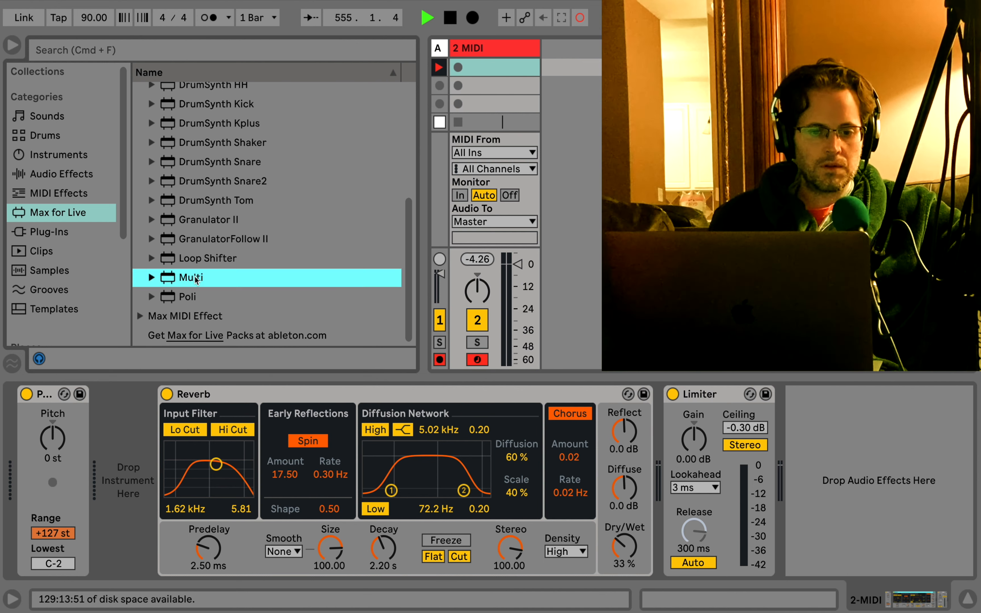
left_click(191, 297)
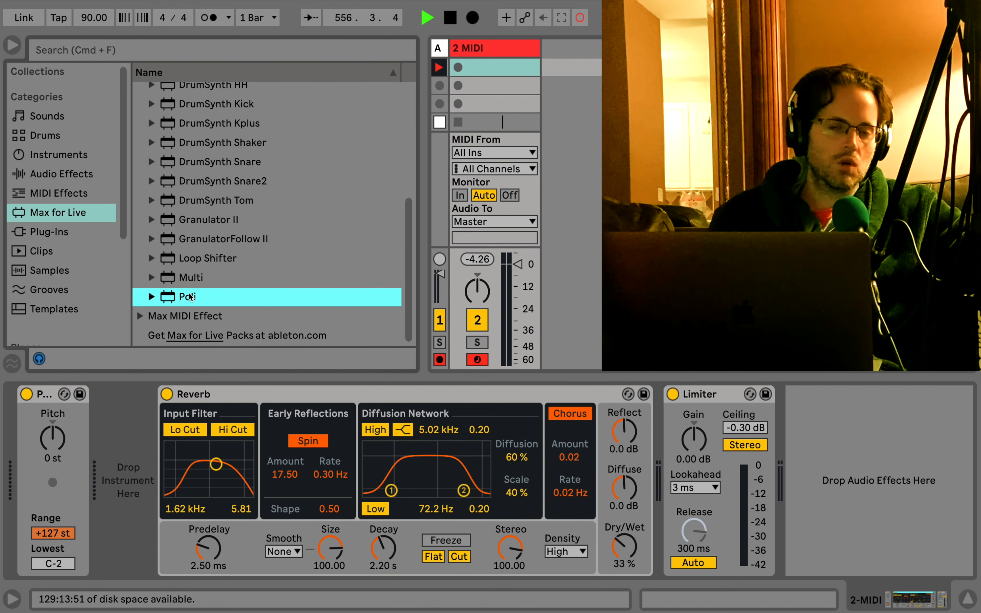
- Load the Poli instrument onto the track between the Pitch and Reverb effects
scroll(190, 296, "up", 5)
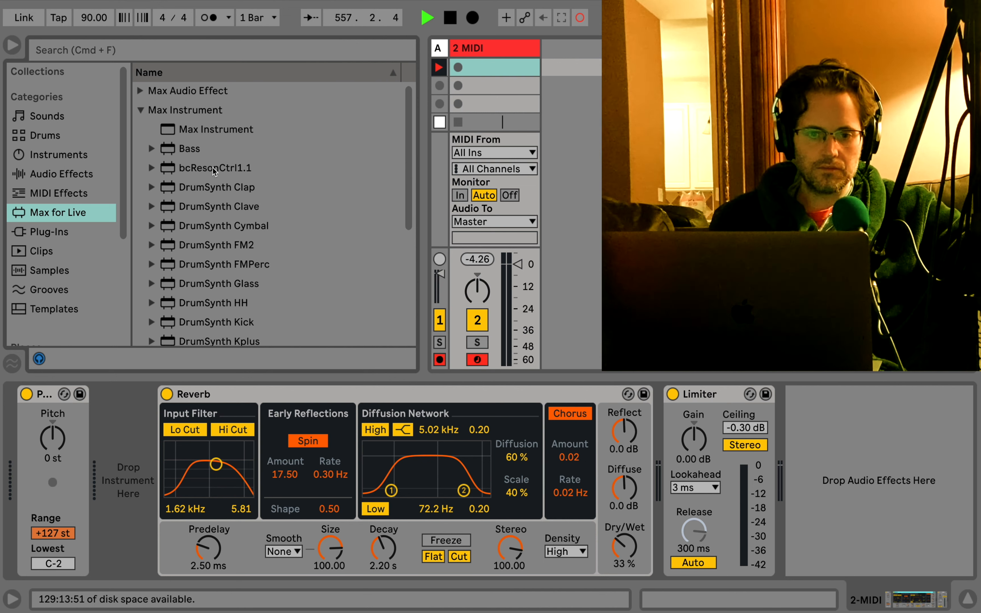
left_click(201, 149)
scroll(200, 150, "down", 5)
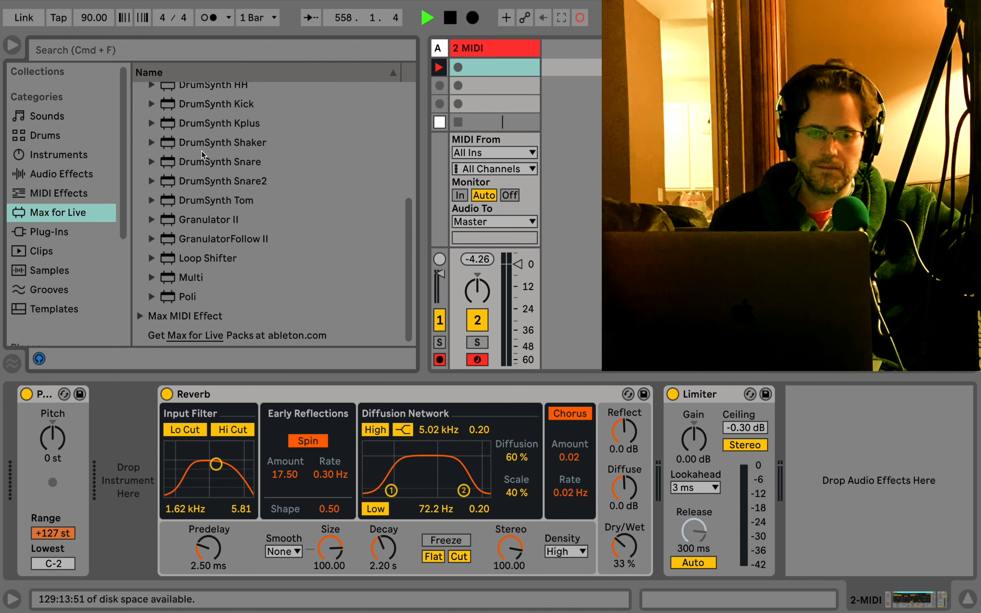
left_click_drag(185, 298, 127, 442)
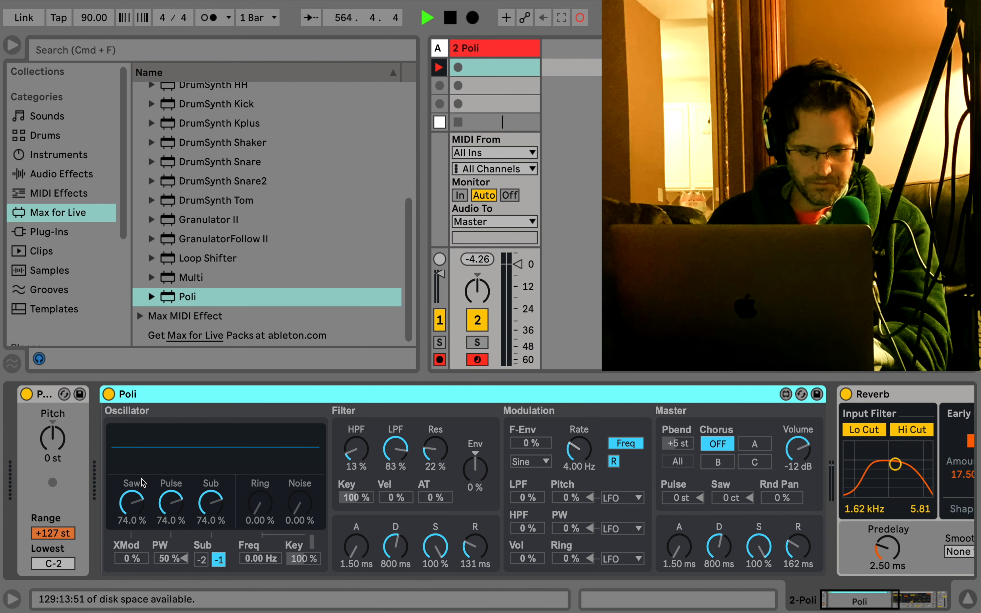
- Set Poli's oscillator levels to 0% for Sub and Pulse and 48.8% for Saw
left_click(132, 495)
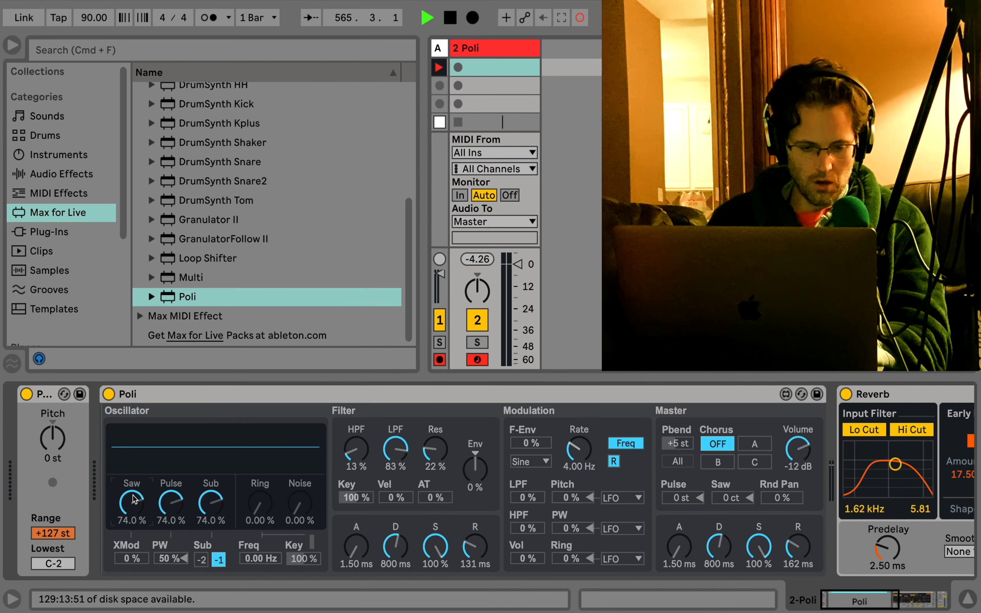
left_click(173, 497)
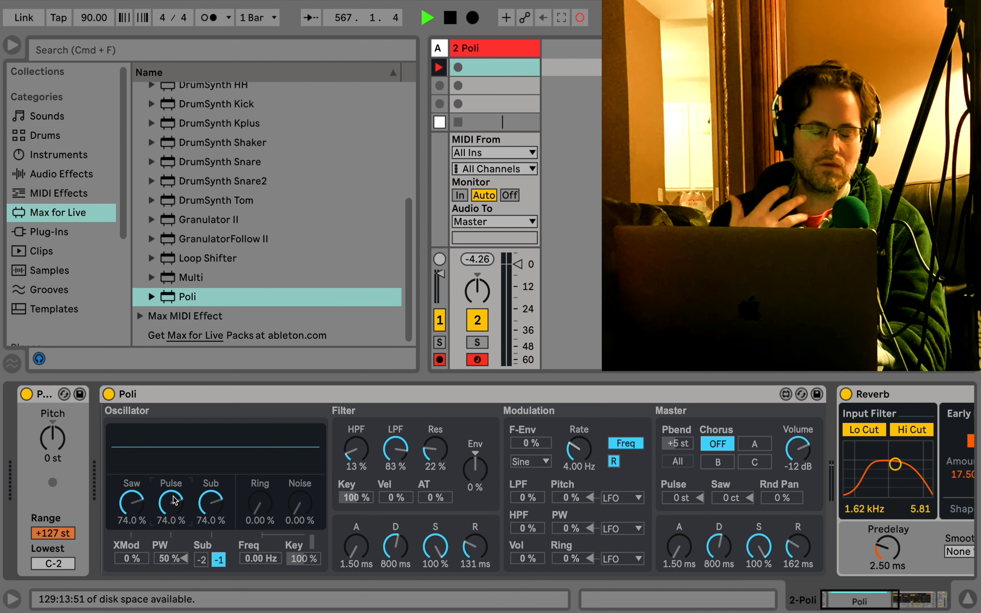
left_click_drag(217, 500, 217, 535)
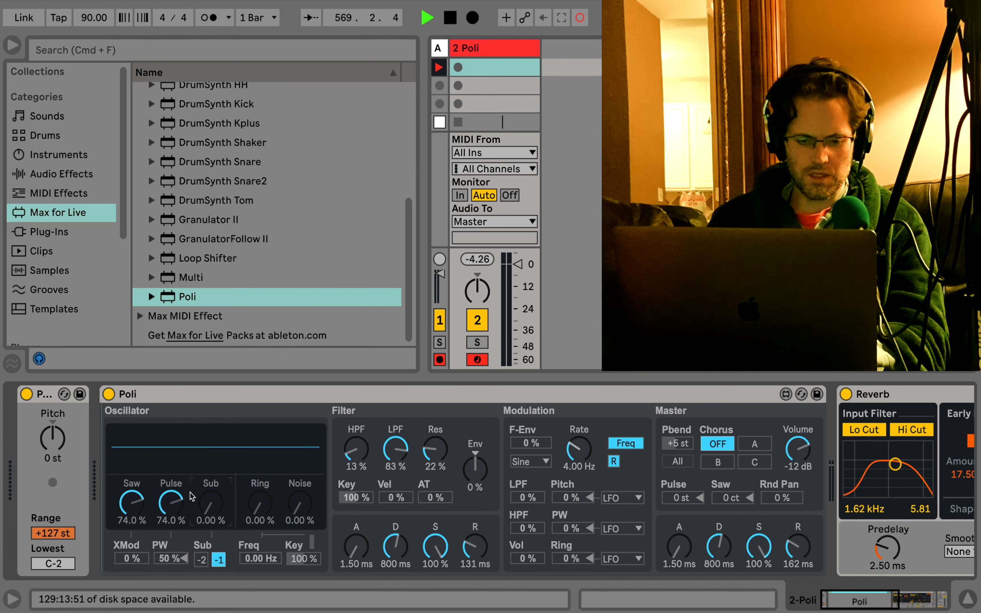
mouse_move(178, 501)
left_mouse_down()
mouse_move(178, 531)
mouse_move(173, 509)
left_mouse_up()
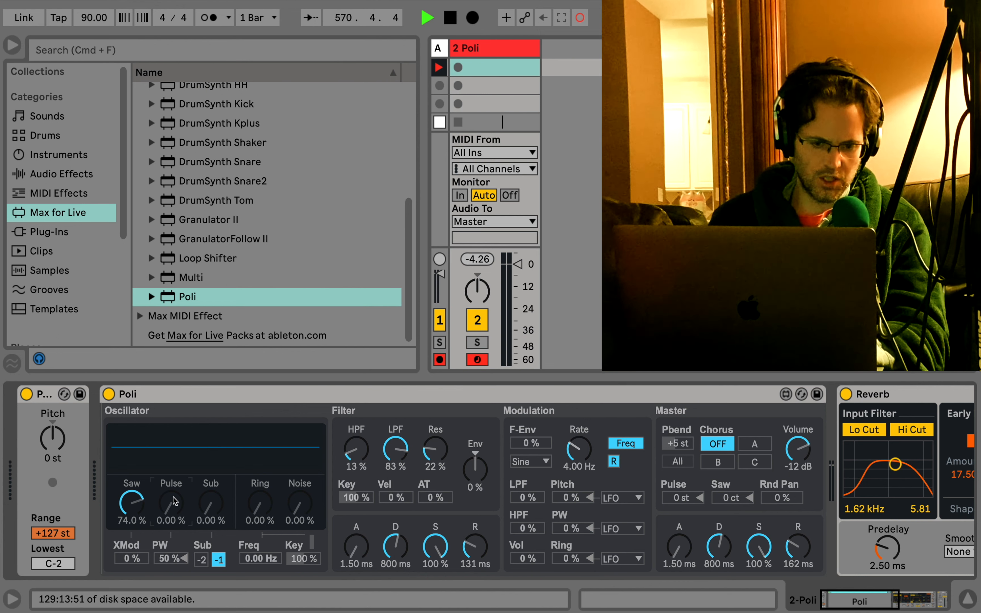
left_click_drag(133, 503, 134, 539)
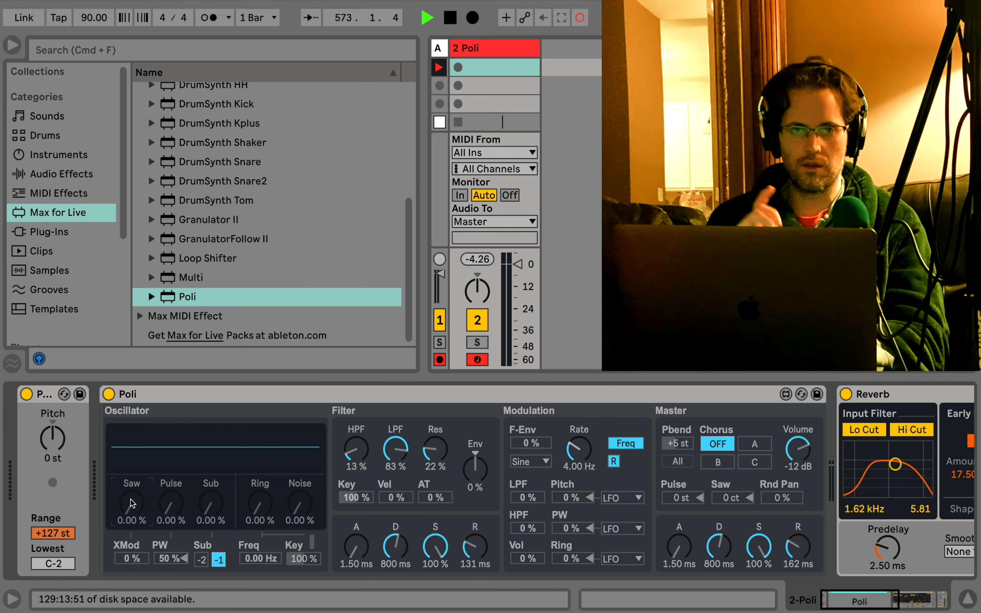
left_click_drag(130, 500, 130, 474)
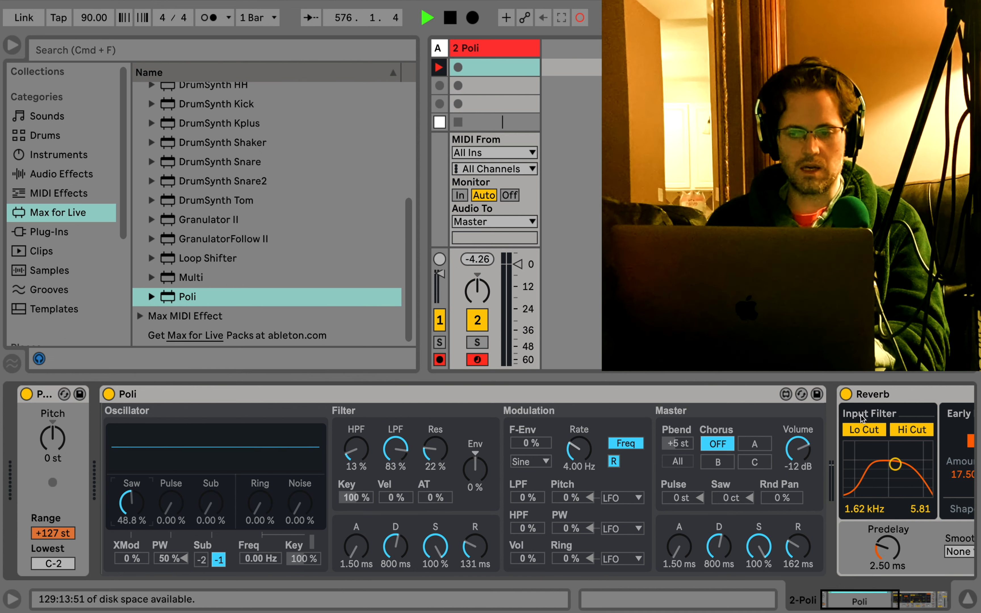
- Bypass the Reverb to audition Poli's dry saw sound and re-enable it
scroll(863, 420, "right", 3)
scroll(863, 419, "right", 4)
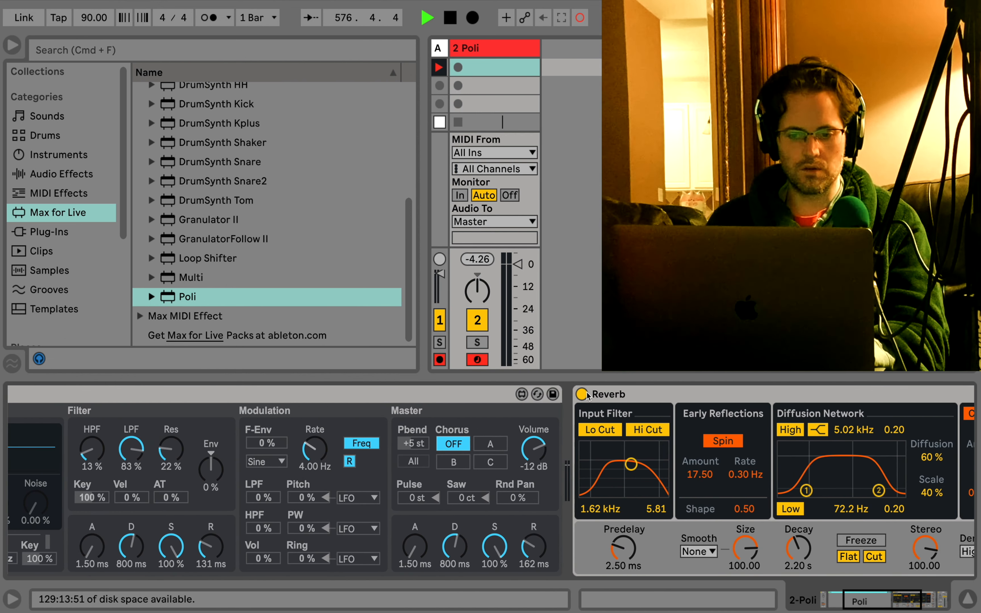
left_click(582, 394)
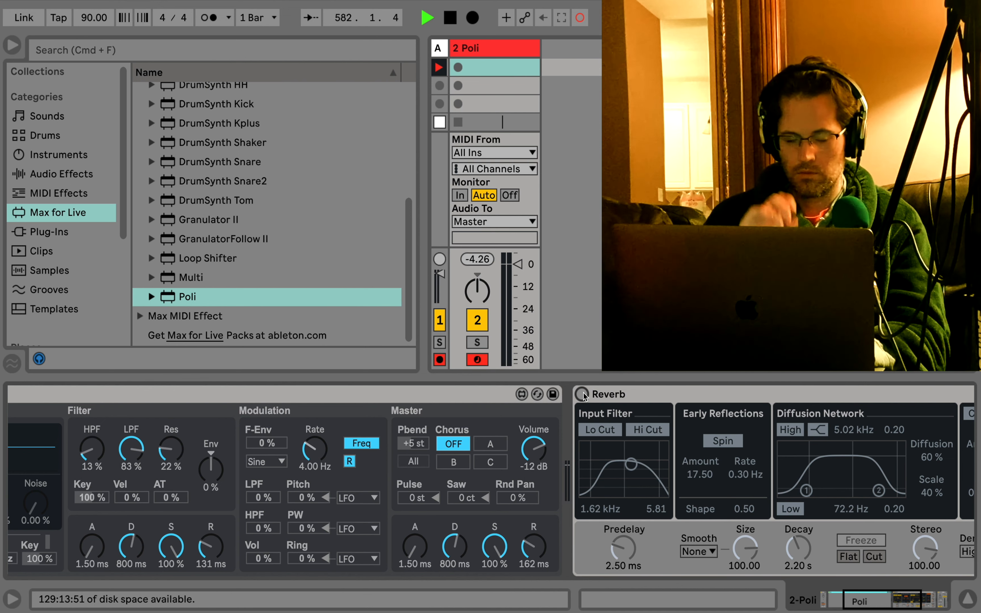
left_click(582, 393)
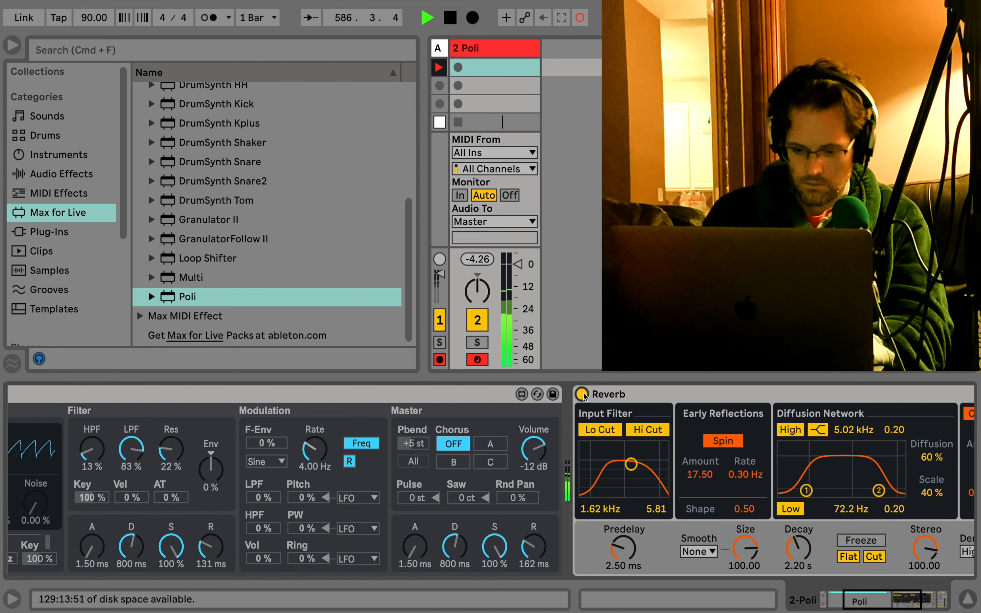
- Set the Pitch effect to -12 st and, in Poli's Filter section, set the envelope attack to 659 ms and Env to 68%
scroll(583, 396, "left", 10)
left_click_drag(56, 432, 56, 442)
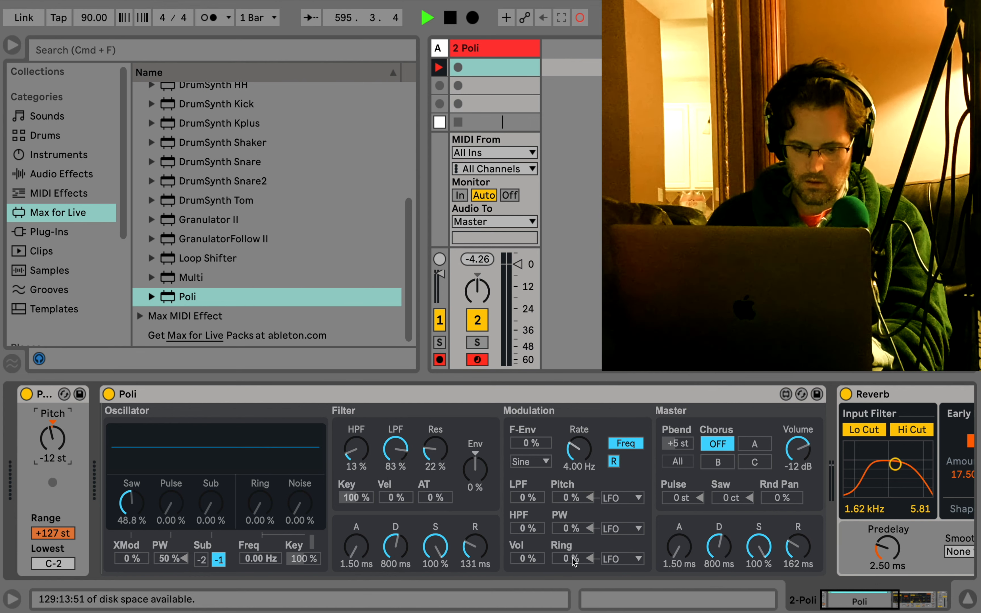
left_click_drag(365, 551, 365, 531)
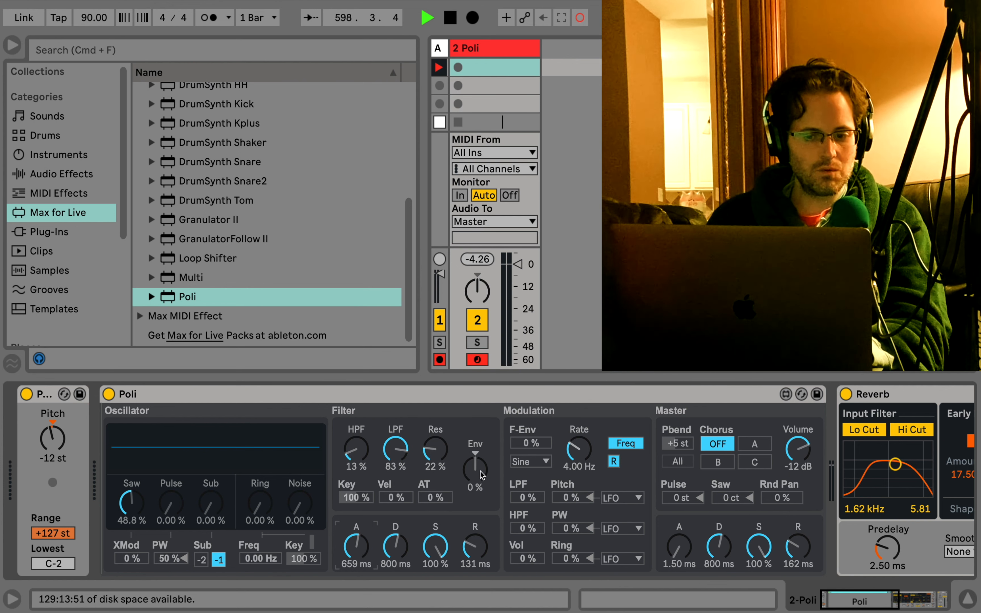
left_click_drag(480, 471, 480, 438)
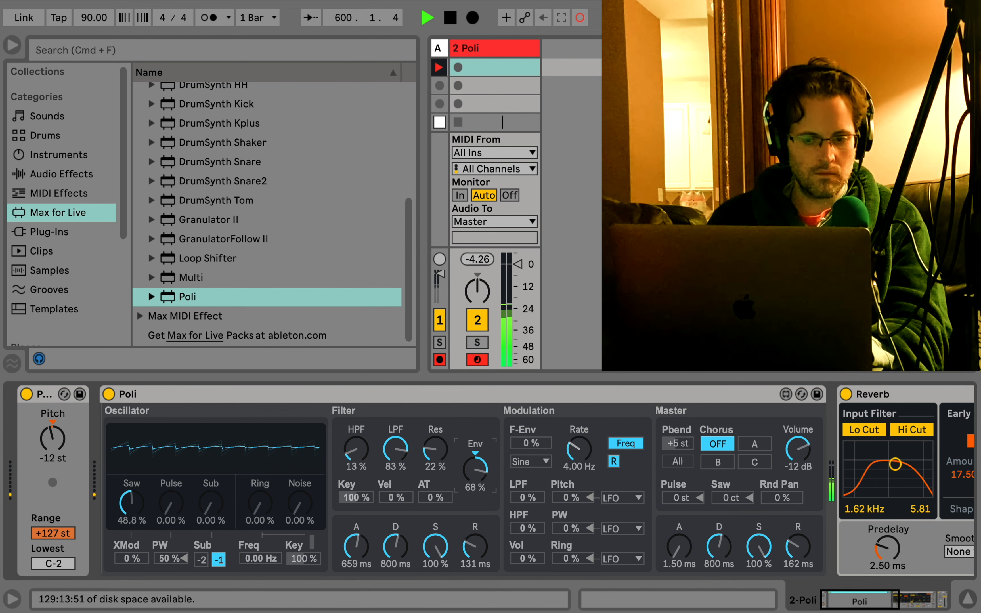
- Set Poli's filter Env to 0%, and its Master envelope attack to 2.20 s and release to 4.02 s
left_click_drag(478, 453, 478, 479)
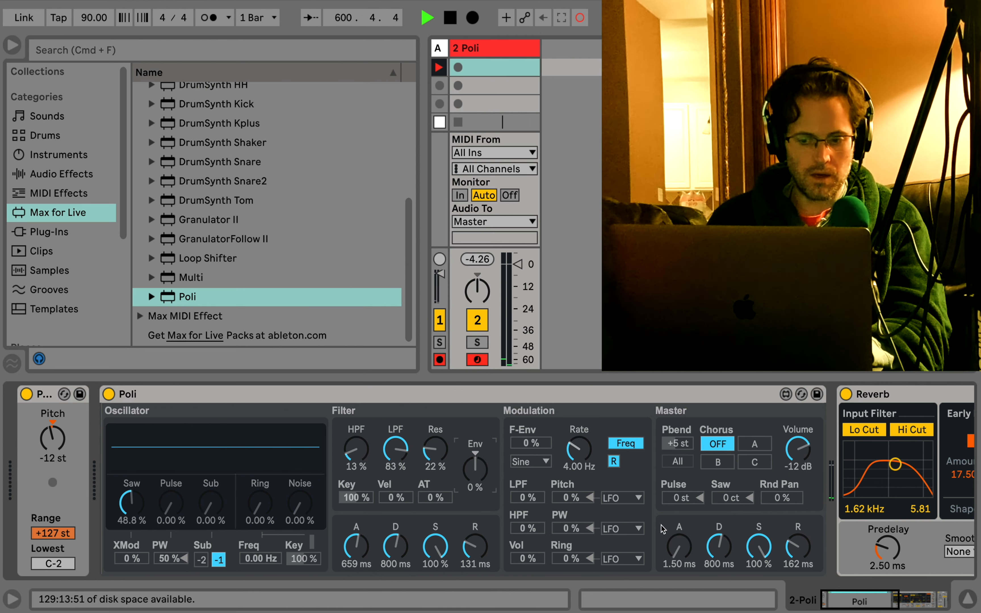
left_click(679, 545)
left_click_drag(679, 546, 679, 493)
left_click_drag(798, 545, 798, 514)
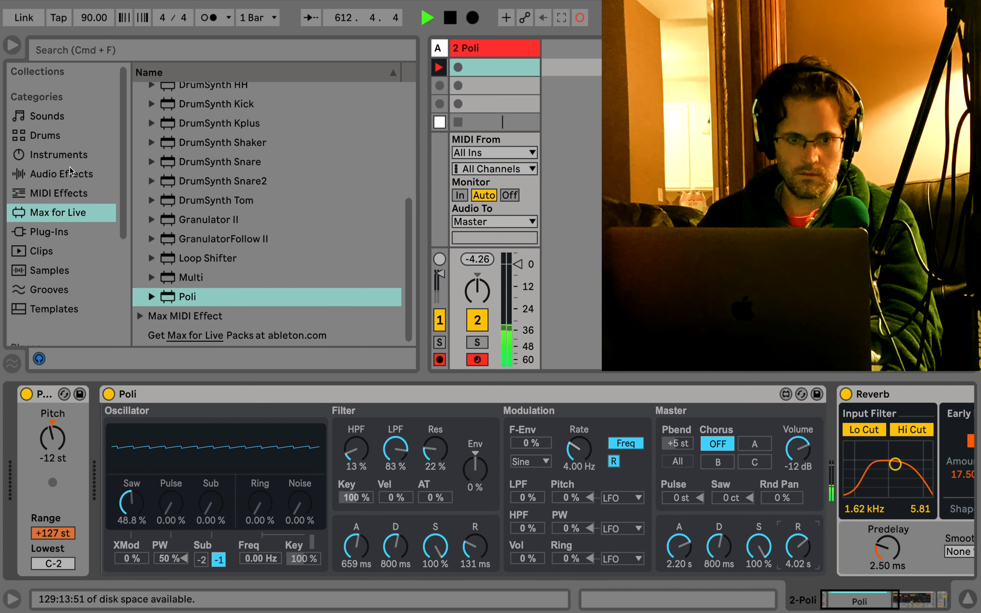
- Insert the Delay audio effect between Poli and the Reverb
left_click(61, 174)
scroll(235, 204, "up", 8)
left_click_drag(181, 317, 668, 472)
- Unlink the Delay's channels, set the right delay time to 2, the filter width to 6.54 and the feedback to 58%
left_click(668, 468)
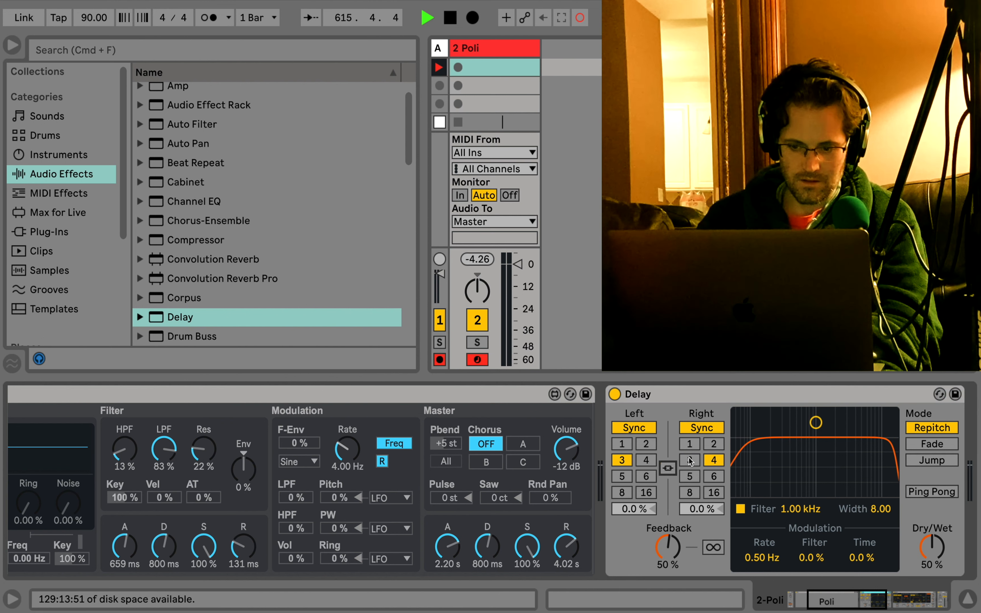
left_click(714, 444)
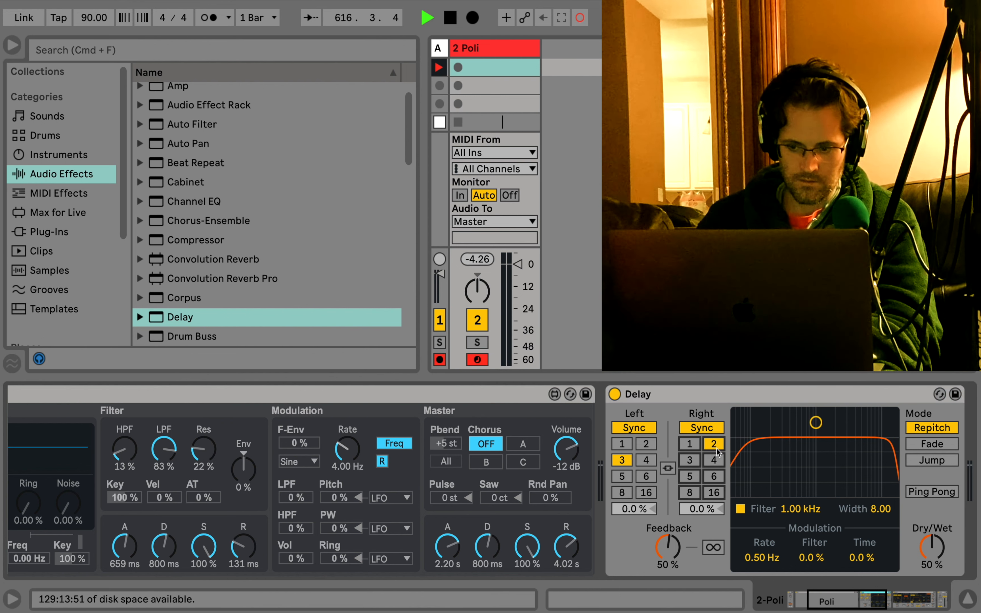
left_click_drag(816, 422, 817, 431)
left_click_drag(668, 547, 669, 540)
- Raise Poli's Pulse level to 46.5% and Sub level to 21.3%, and set its filter Env to 63%
scroll(669, 539, "left", 6)
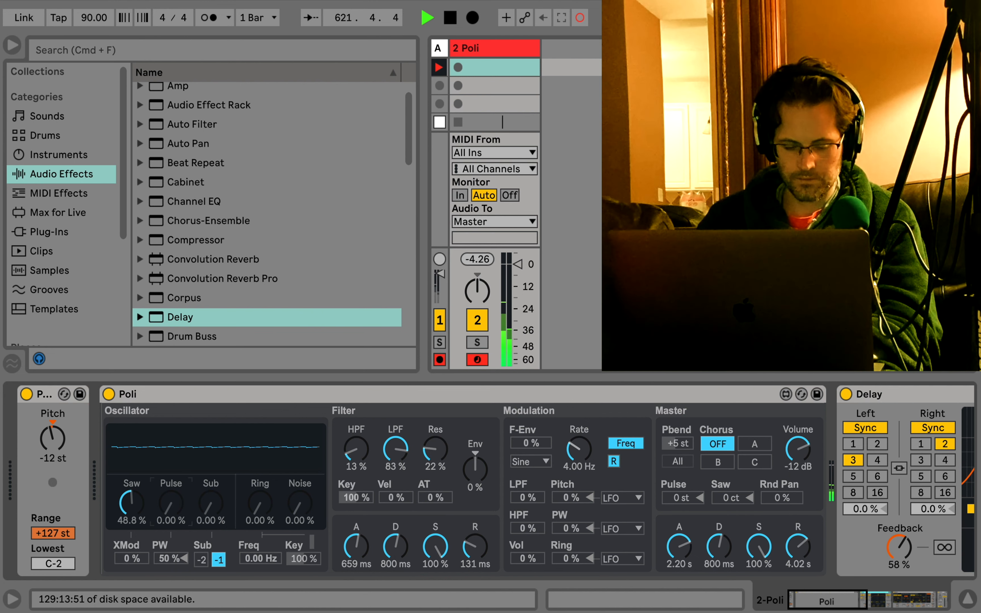
left_click_drag(169, 518, 219, 507)
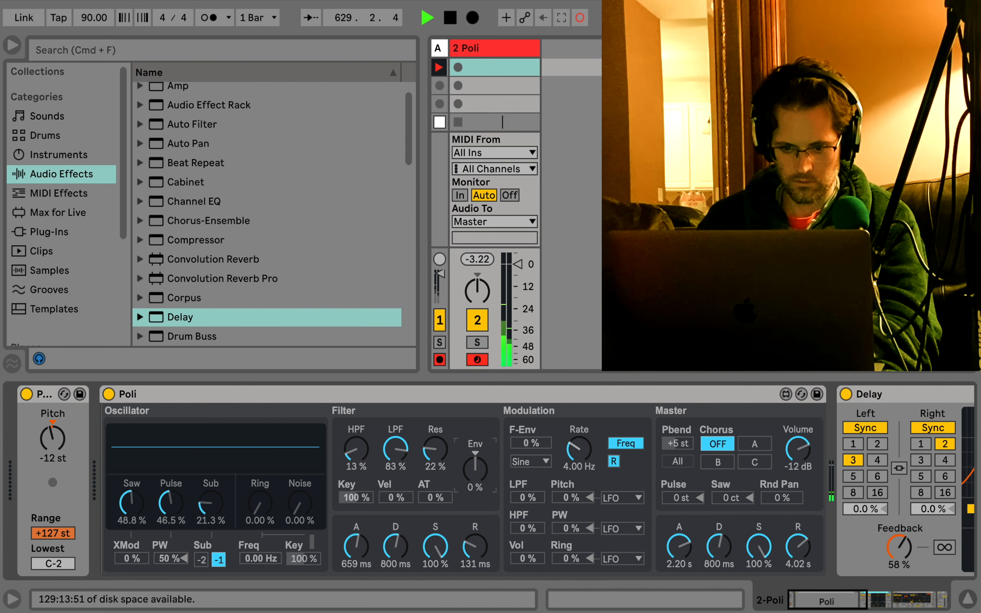
left_click_drag(475, 471, 475, 478)
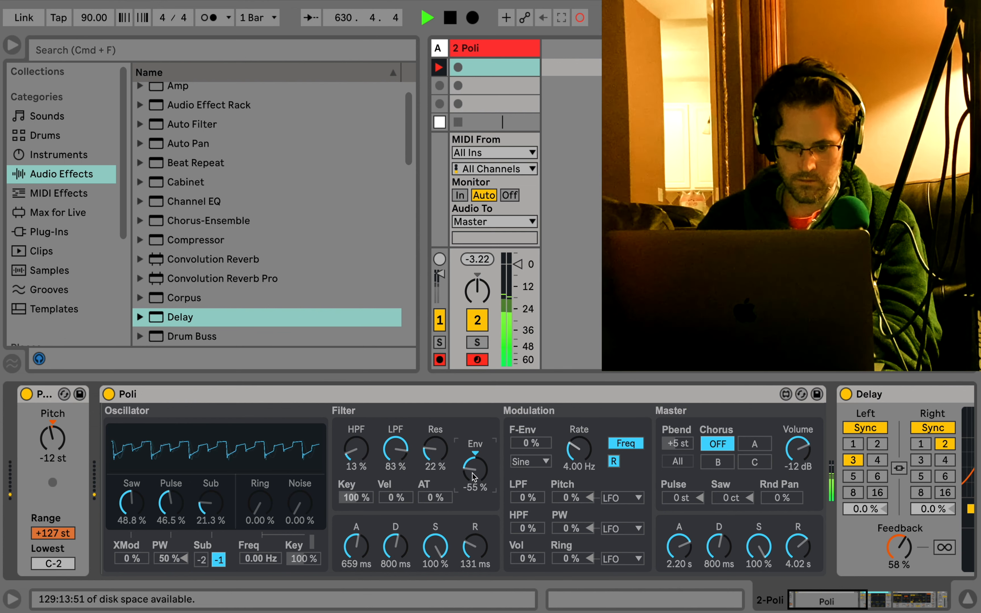
mouse_move(474, 478)
left_mouse_down()
mouse_move(474, 454)
mouse_move(474, 477)
left_mouse_up()
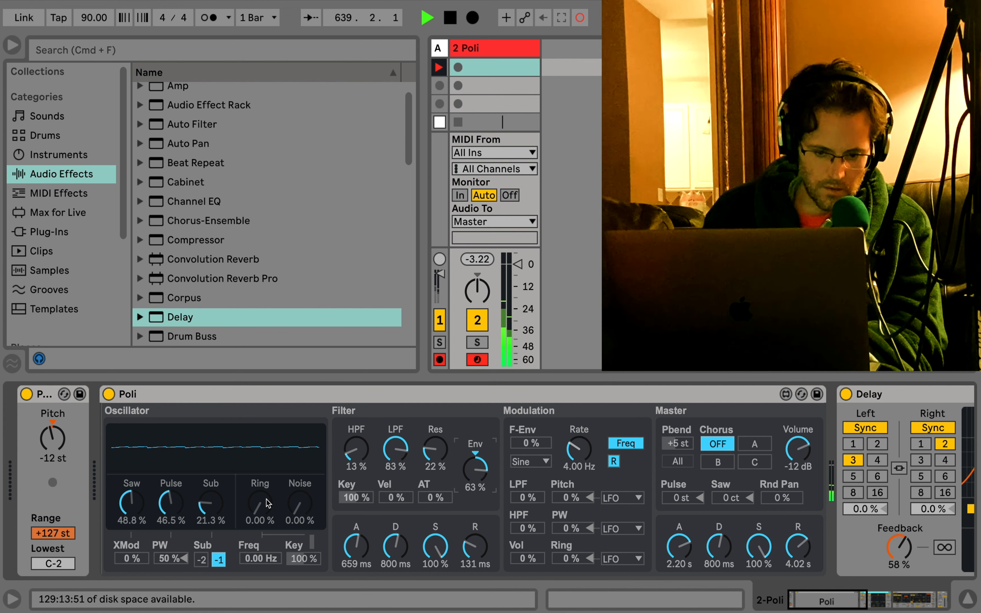
- Set Poli's Ring to 76.4%, Noise to 37.8%, Freq to 1.49 Hz and Res to 37%, with filter release 1.46 s and Master release 5.05 s
mouse_move(266, 499)
left_mouse_down()
mouse_move(263, 479)
mouse_move(264, 548)
mouse_move(299, 477)
left_mouse_up()
left_click_drag(435, 450, 435, 438)
left_click_drag(475, 547, 475, 529)
left_click_drag(798, 546, 798, 543)
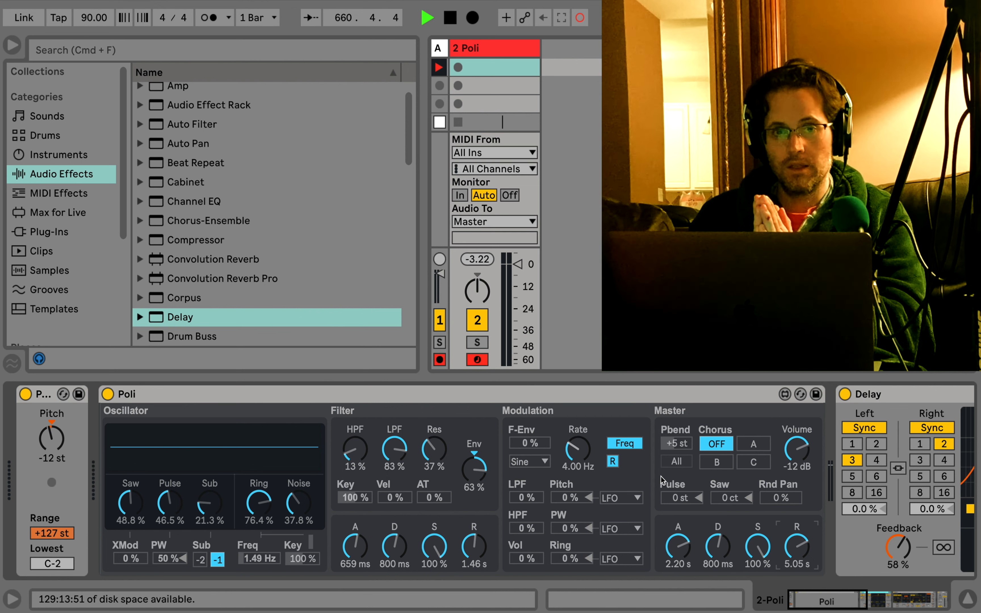
- Delete Poli and load the Max for Live Bass instrument between the Pitch and Delay effects
left_click(457, 397)
key("Delete")
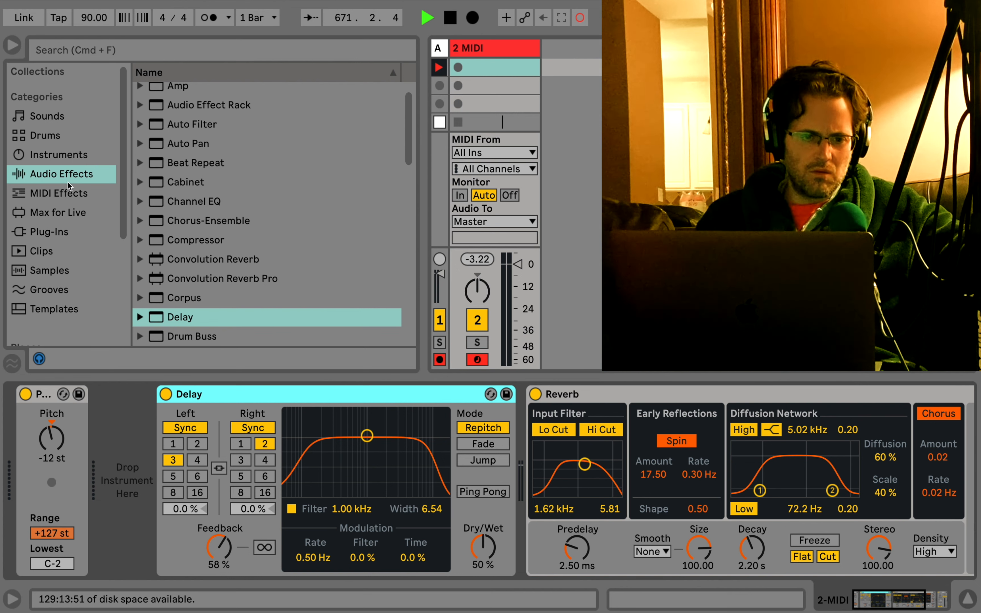
left_click(65, 194)
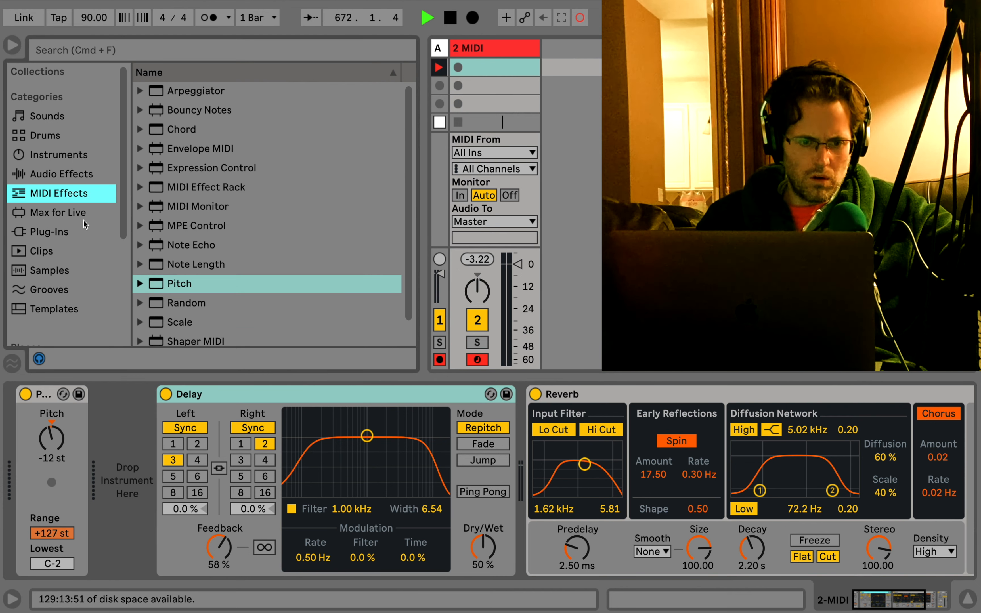
left_click(66, 221)
left_click(199, 278)
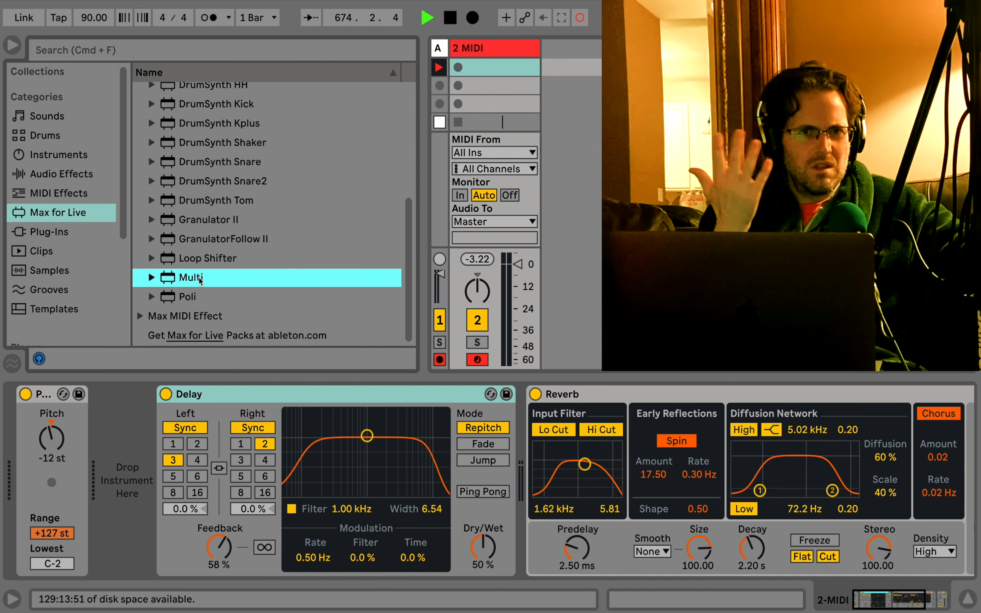
left_click(193, 298)
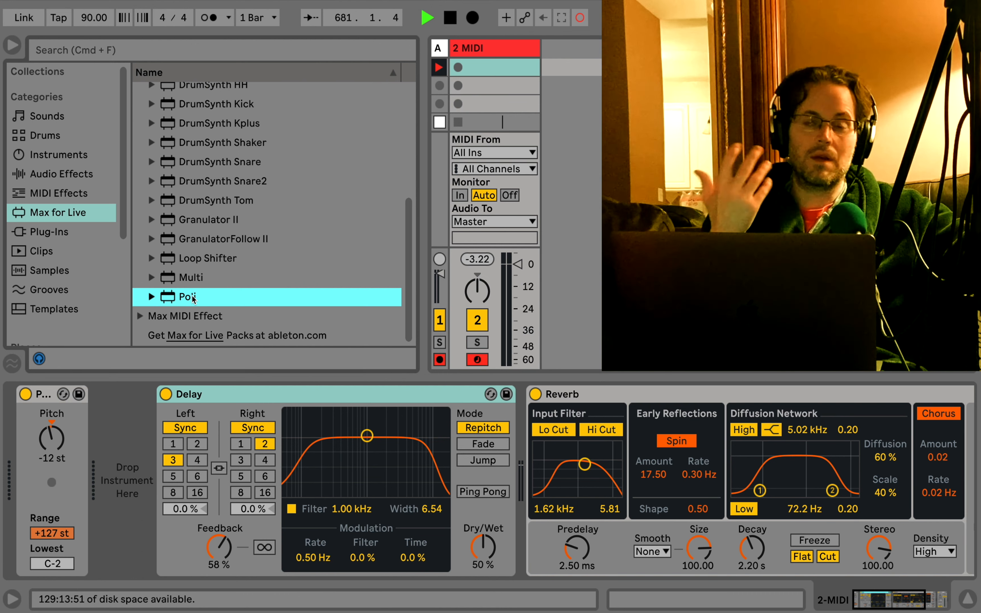
scroll(193, 298, "up", 5)
left_click_drag(190, 148, 122, 407)
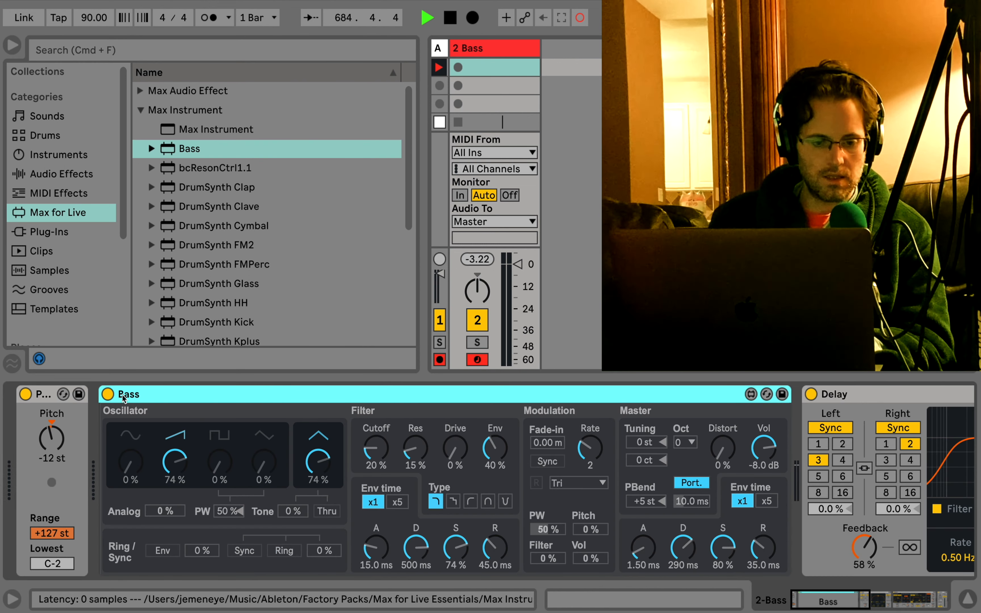
- Set the Delay's Dry/Wet to 37%
scroll(177, 455, "right", 10)
left_click_drag(715, 547, 715, 558)
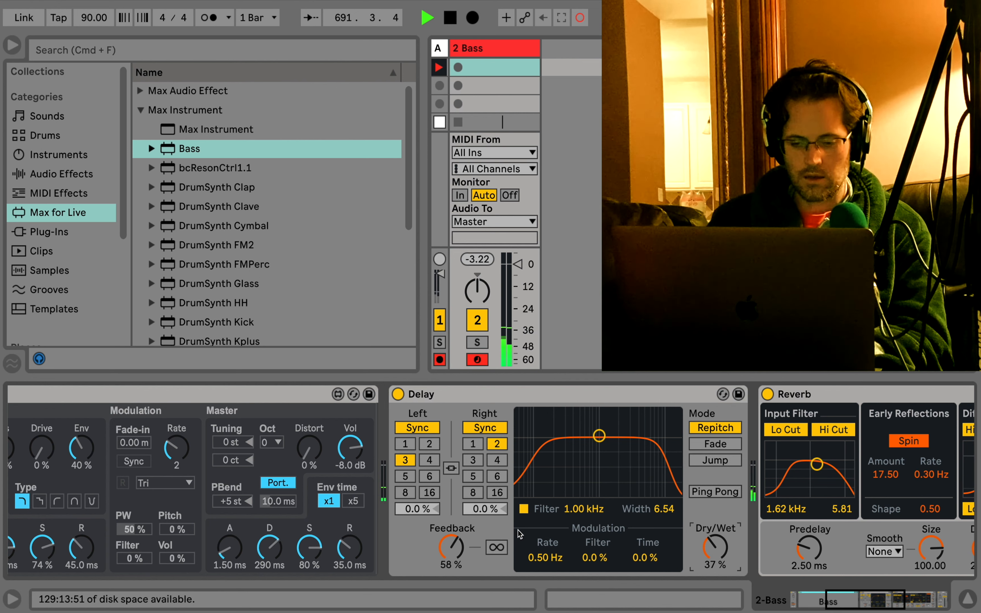
- Set Bass's saw and separate triangle oscillators to 0% and its sine oscillator to 62%
left_click(291, 394)
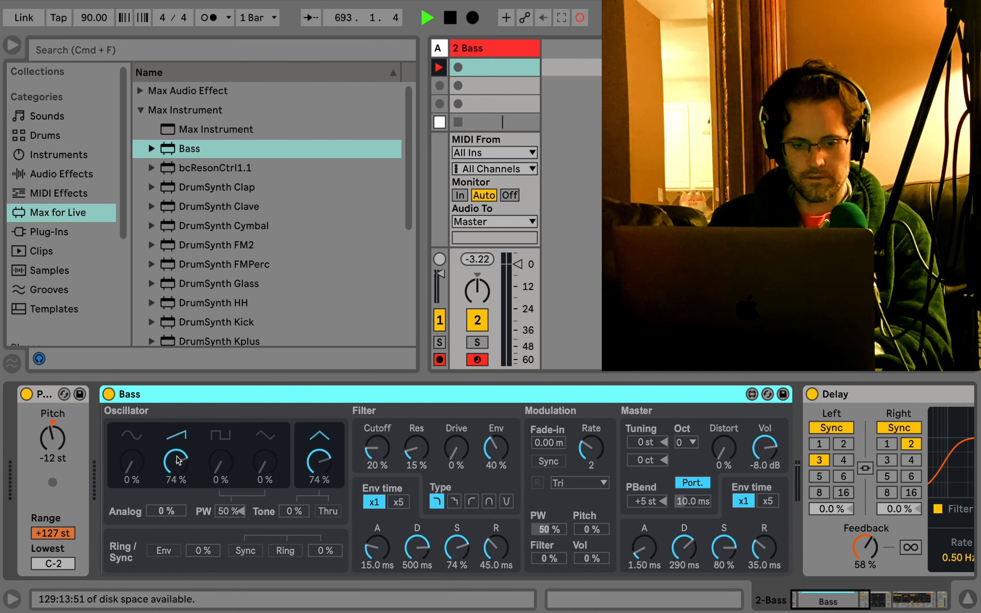
left_click_drag(178, 461, 178, 499)
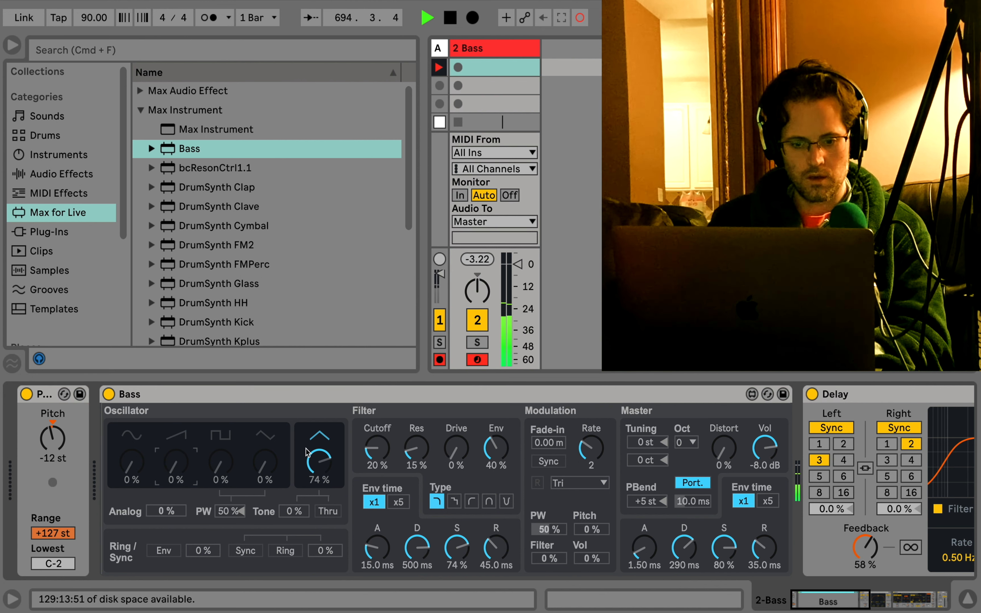
left_click_drag(307, 451, 307, 495)
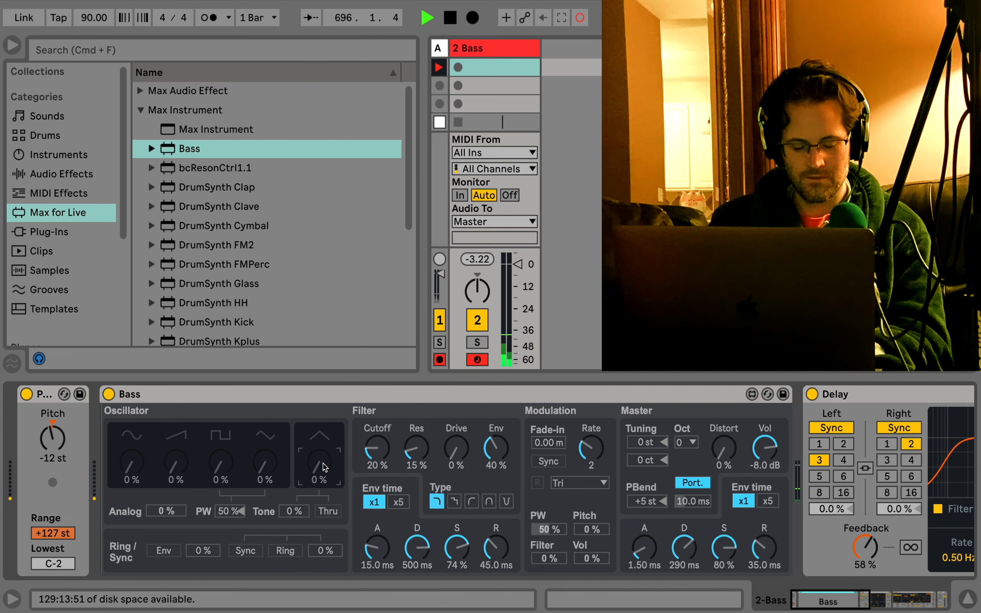
mouse_move(133, 471)
left_mouse_down()
mouse_move(133, 448)
mouse_move(131, 458)
left_mouse_up()
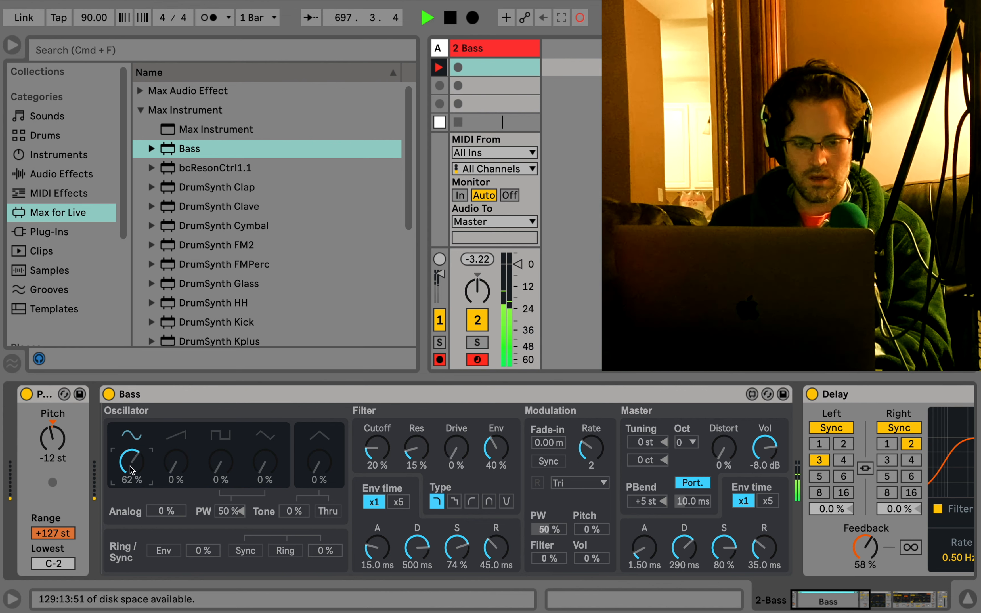
- Add the Spectrum audio effect after the Limiter and narrow the browser to widen the spectrum display
left_click(61, 174)
scroll(204, 202, "down", 5)
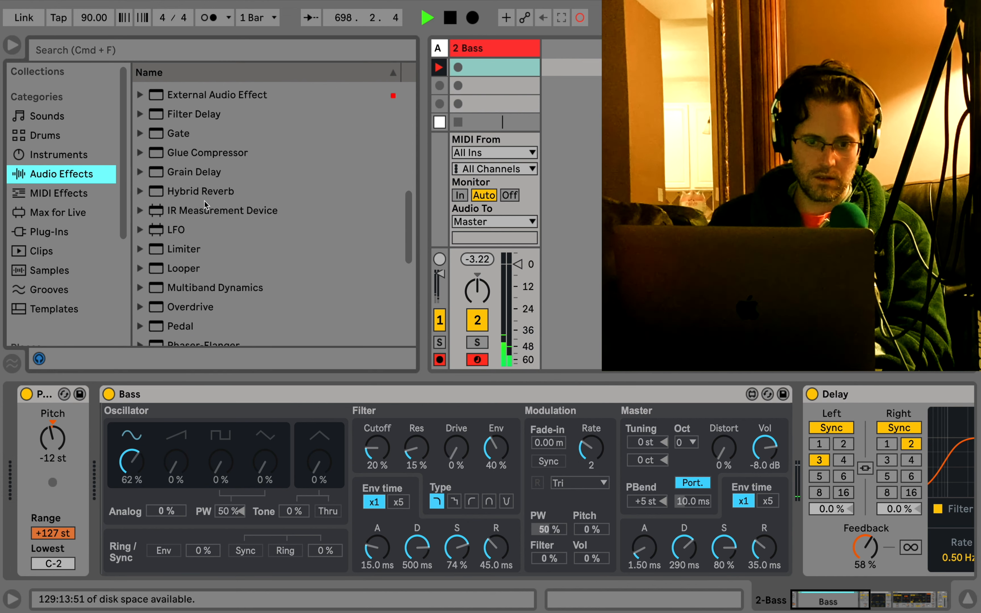
scroll(205, 202, "down", 5)
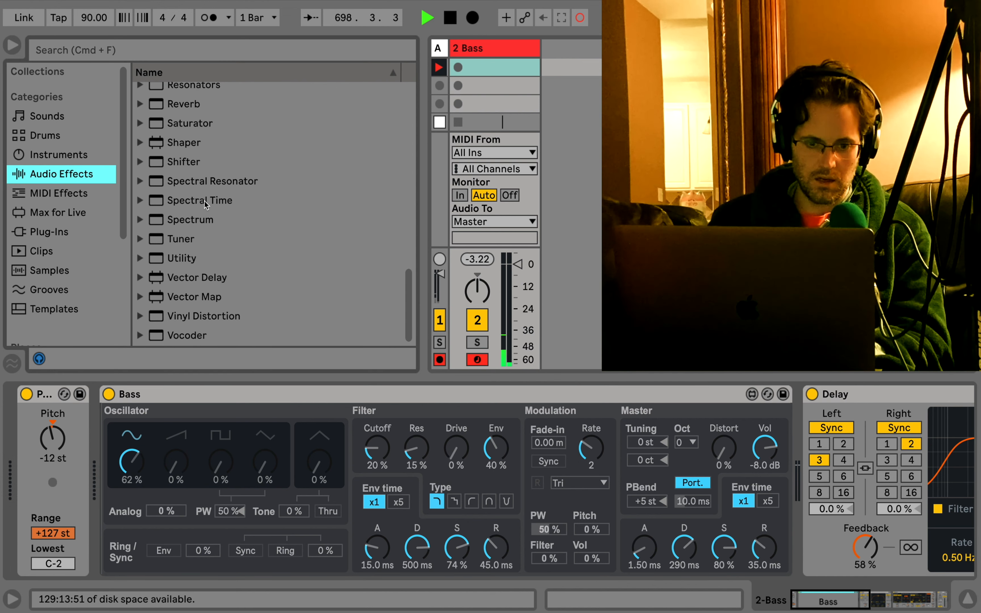
double_click(199, 219)
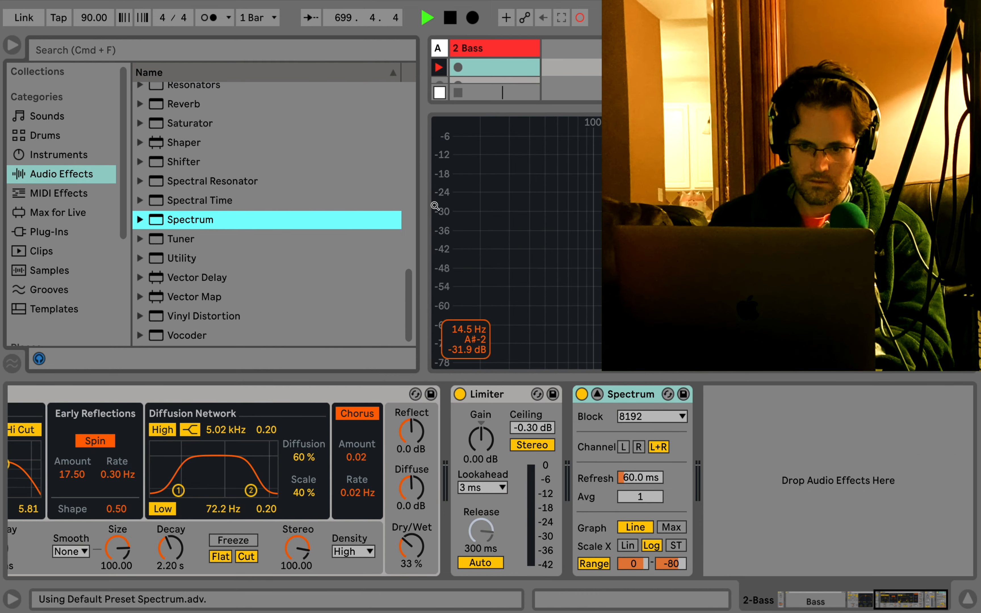
left_click_drag(422, 200, 362, 198)
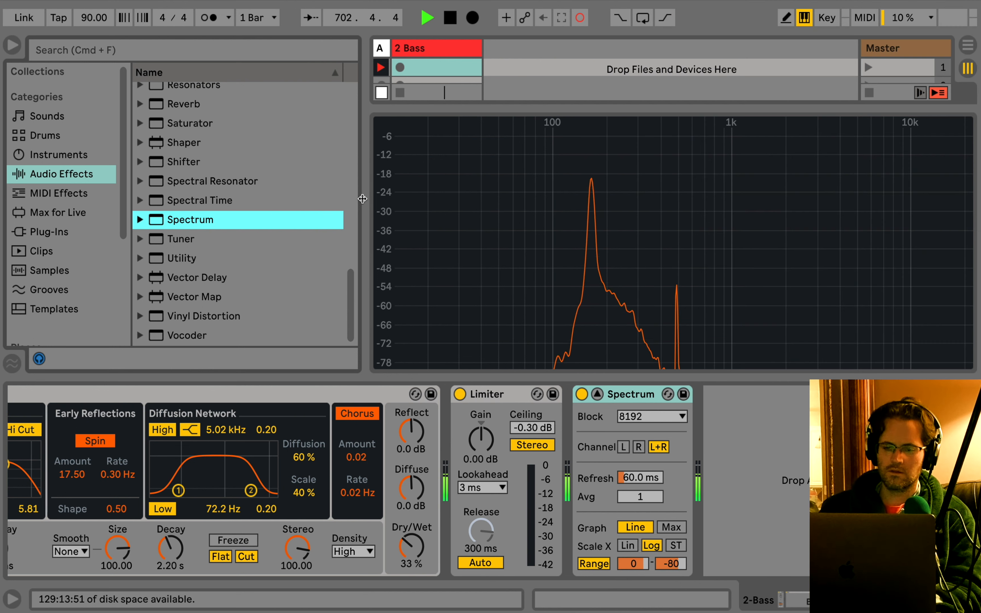
- Bypass the Delay and re-enable it to compare its effect on the spectrum
scroll(183, 456, "left", 10)
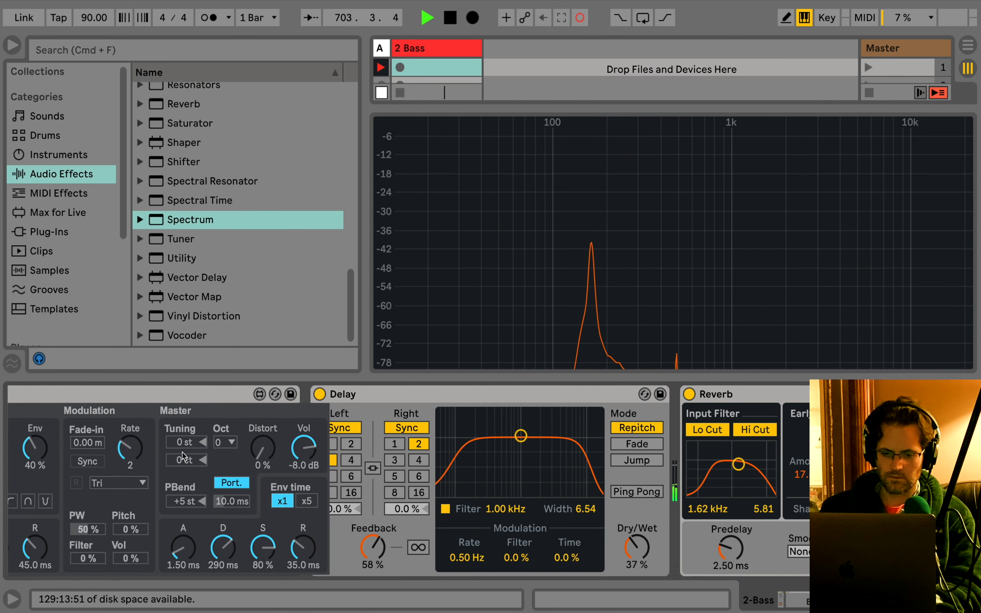
scroll(183, 456, "left", 15)
scroll(182, 457, "right", 10)
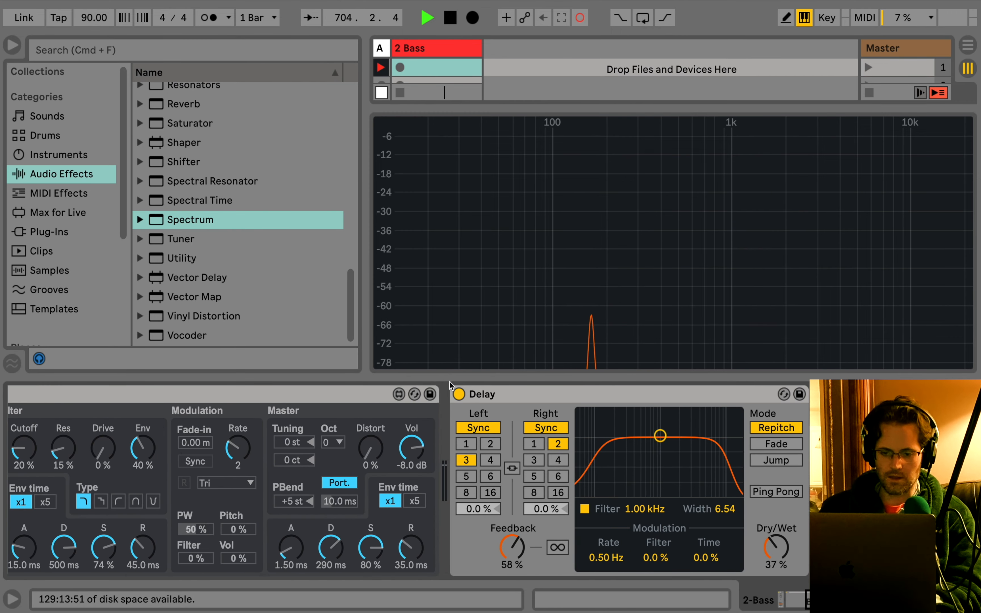
left_click(460, 396)
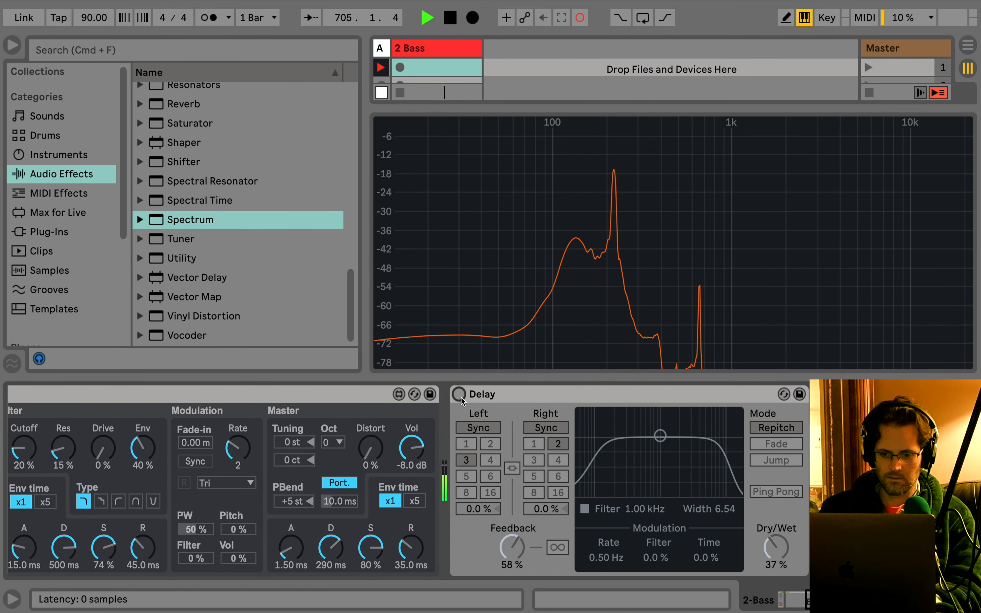
left_click(460, 396)
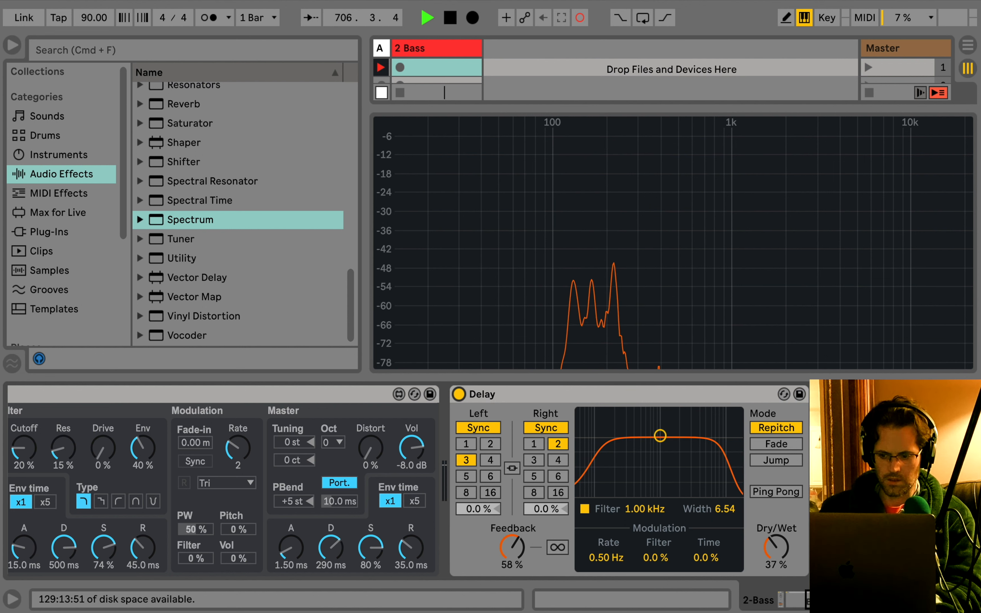
- Set the Delay's filter to 1.16 kHz with a width of 4.97 and play test notes
mouse_move(660, 436)
left_mouse_down()
mouse_move(652, 447)
mouse_move(664, 450)
left_mouse_up()
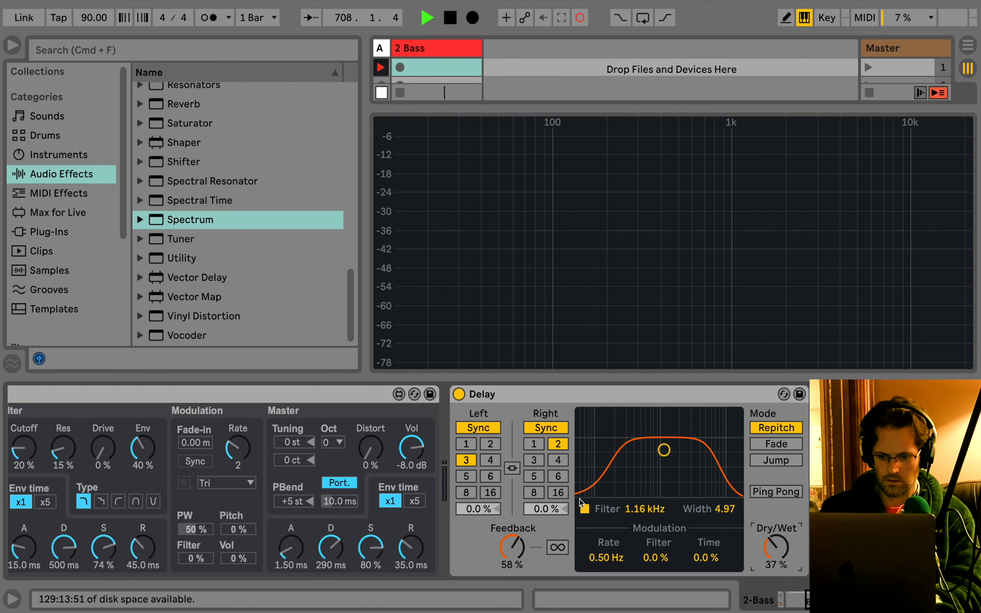
scroll(582, 503, "left", 5)
key("d")
key("h")
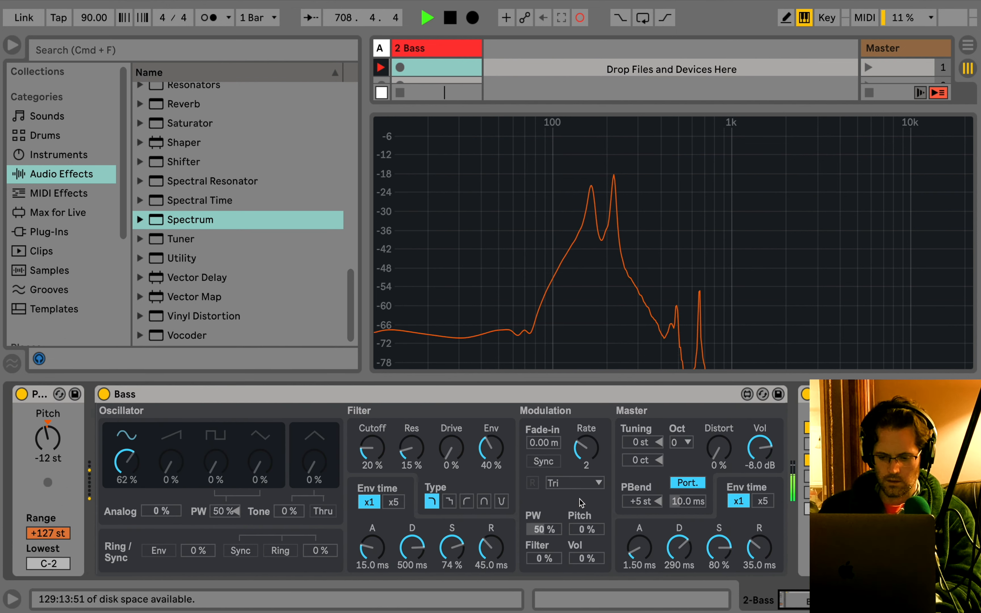
- Delete the Delay effect and play test notes to check Bass's sine sound on the spectrum
left_click(809, 394)
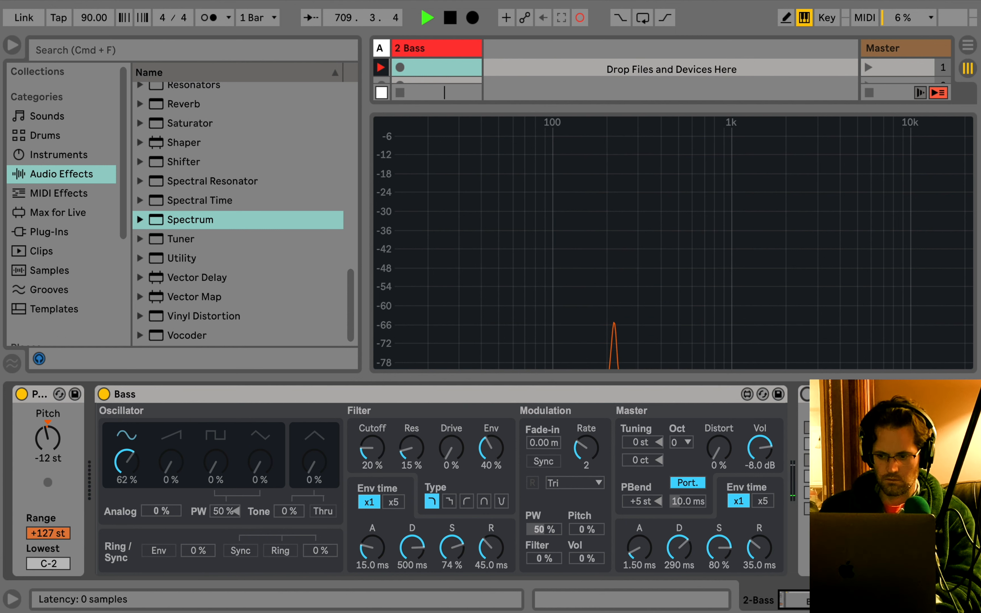
key("Delete")
scroll(497, 442, "left", 1)
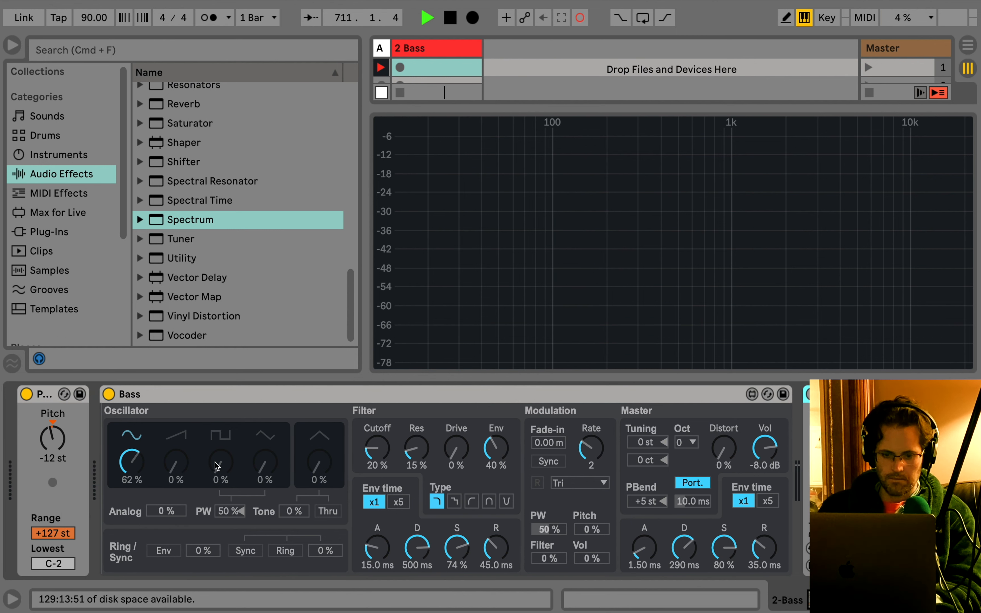
key("d")
key("h")
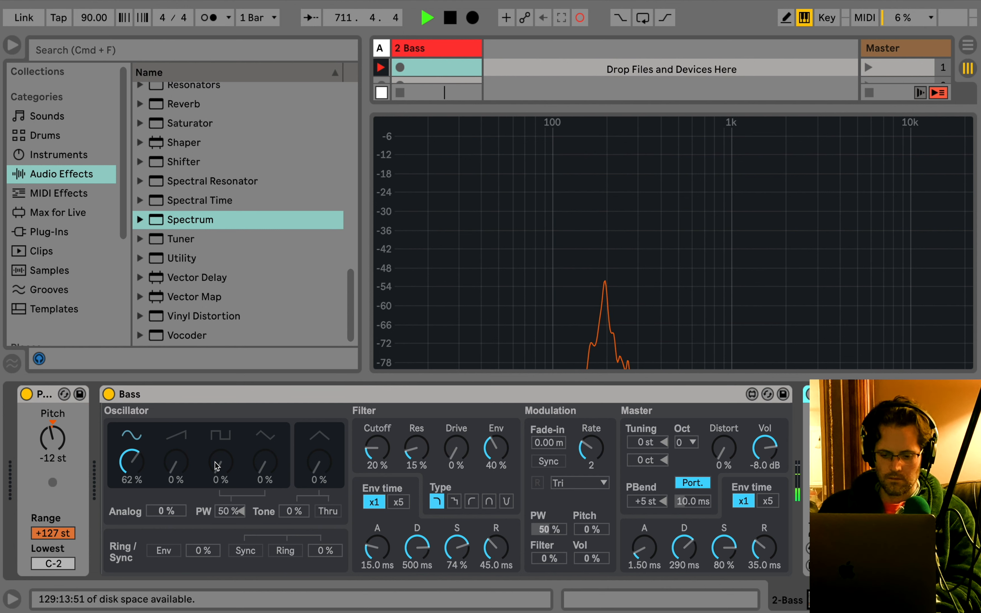
key("h")
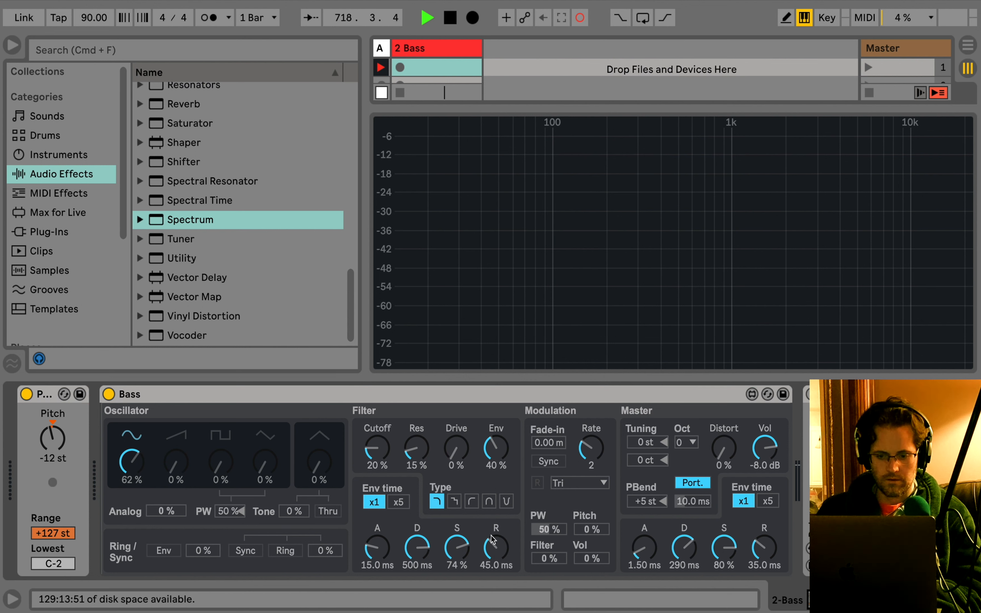
- Set Bass's filter Env to 38% and play a test note
left_click_drag(497, 450, 497, 453)
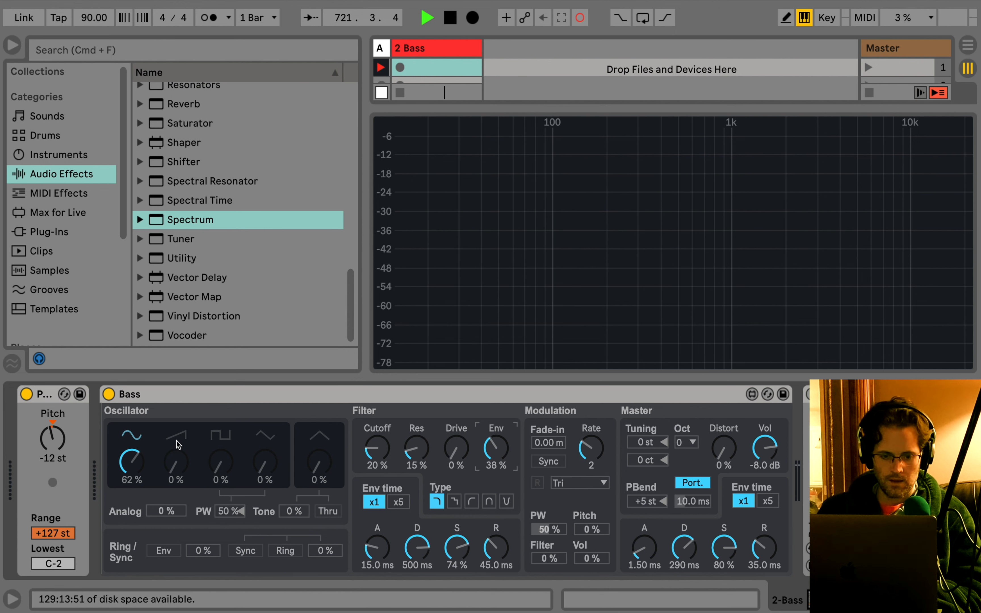
key("a")
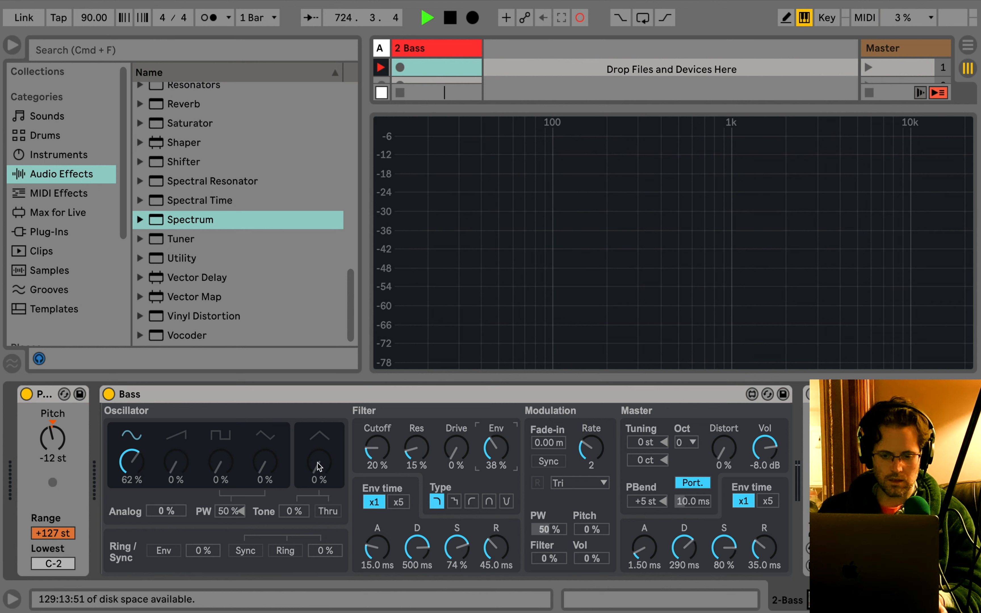
- Set Bass's oscillator levels to 46% saw, 88% square, 45% triangle and 55% sub, playing test notes
mouse_move(319, 467)
left_mouse_down()
mouse_move(319, 436)
mouse_move(319, 458)
mouse_move(319, 450)
left_mouse_up()
key("a")
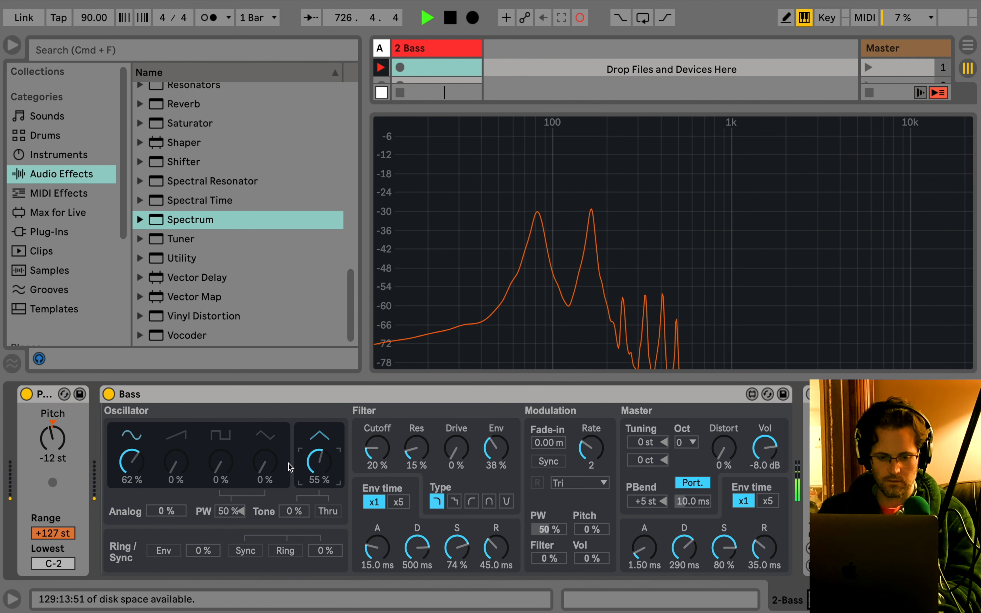
left_click_drag(176, 467, 176, 430)
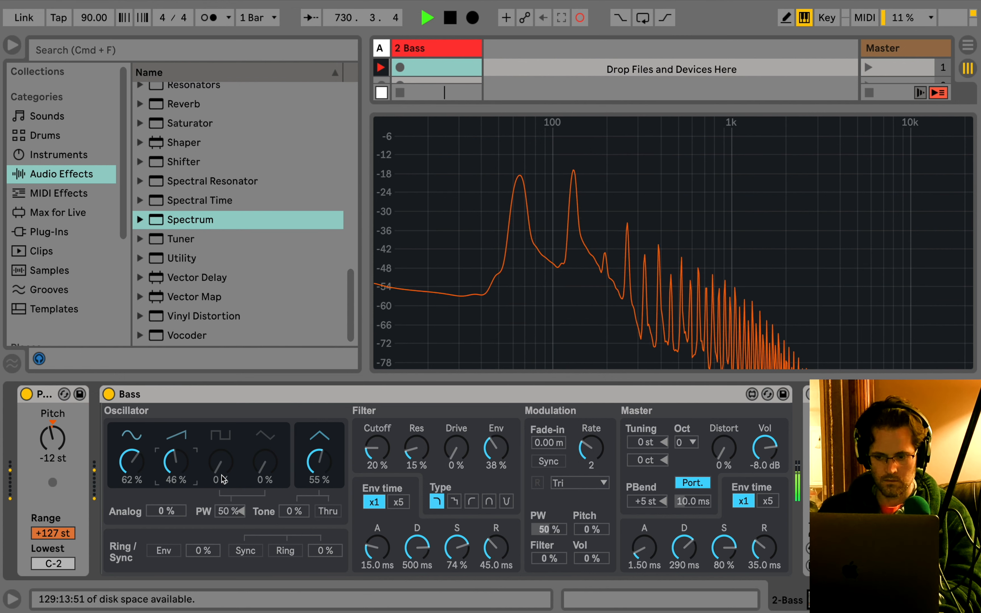
left_click_drag(222, 480, 244, 491)
left_click(265, 472)
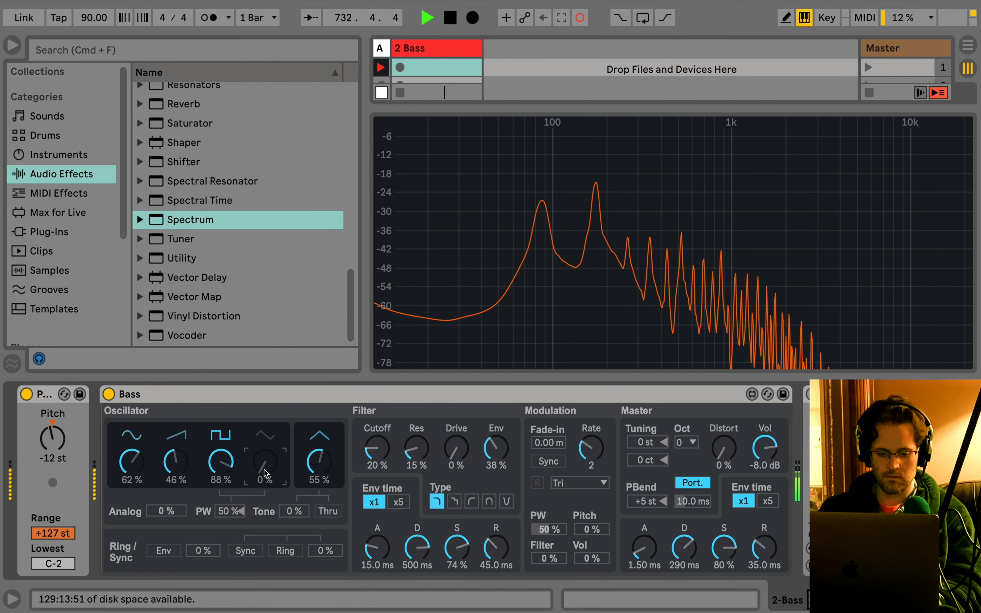
left_click_drag(265, 472, 251, 442)
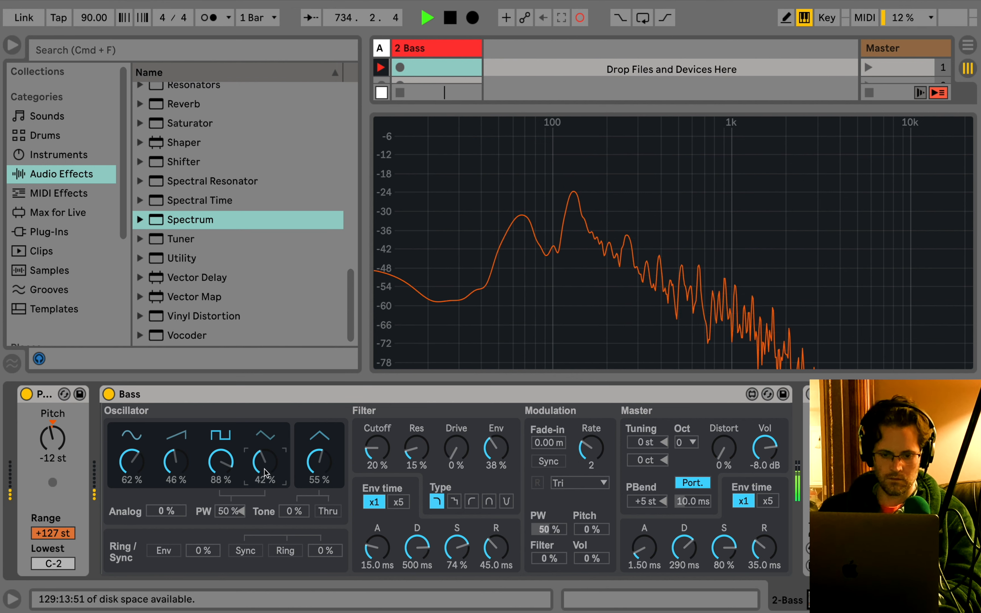
mouse_move(265, 472)
left_mouse_down()
mouse_move(265, 442)
mouse_move(266, 472)
left_mouse_up()
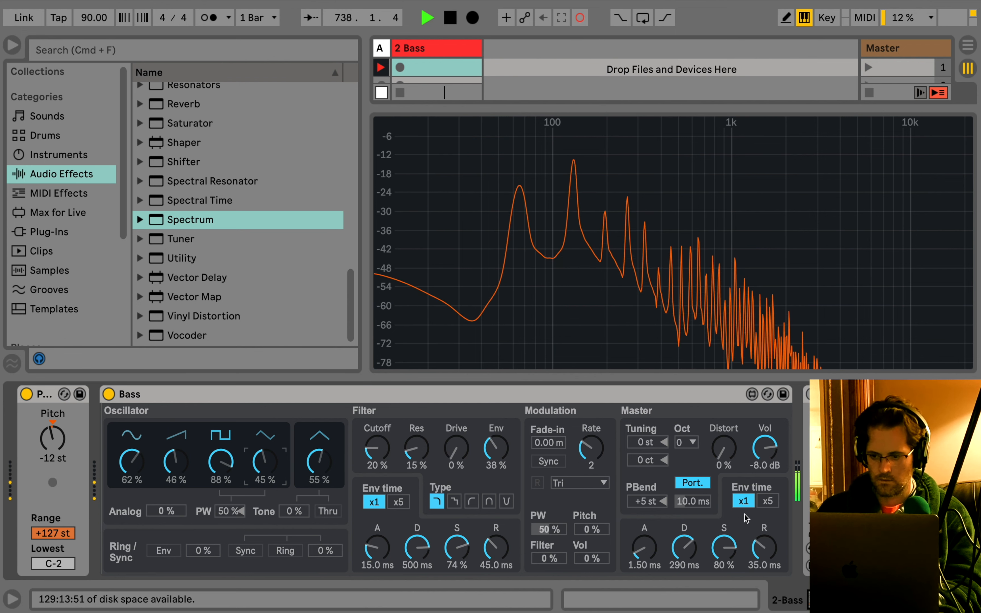
- Unfold the Delay after Bass and set its filter frequency to 2.16 kHz while playing test notes
double_click(817, 478)
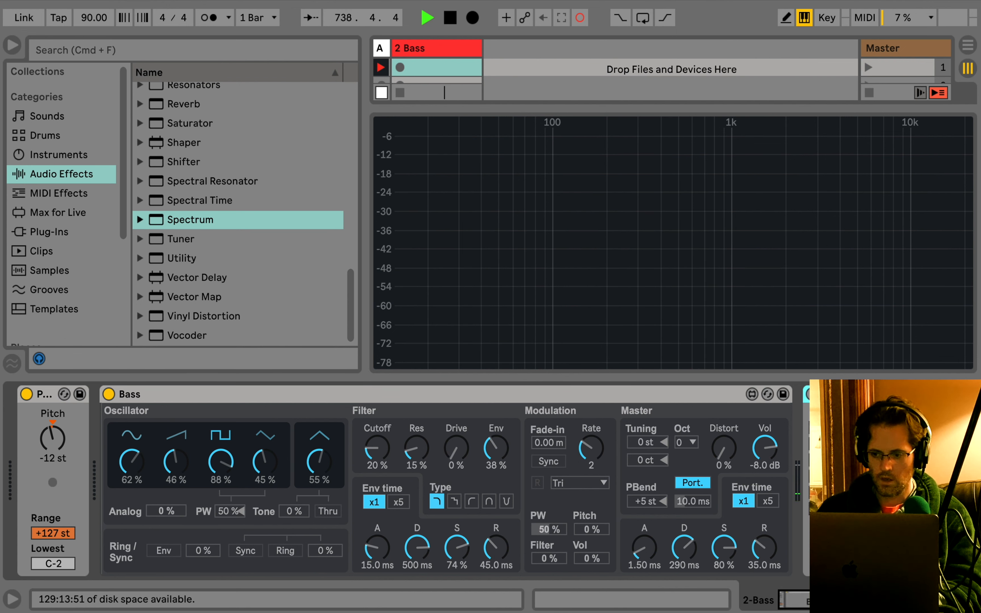
left_click(813, 395)
scroll(815, 466, "right", 4)
scroll(409, 481, "right", 3)
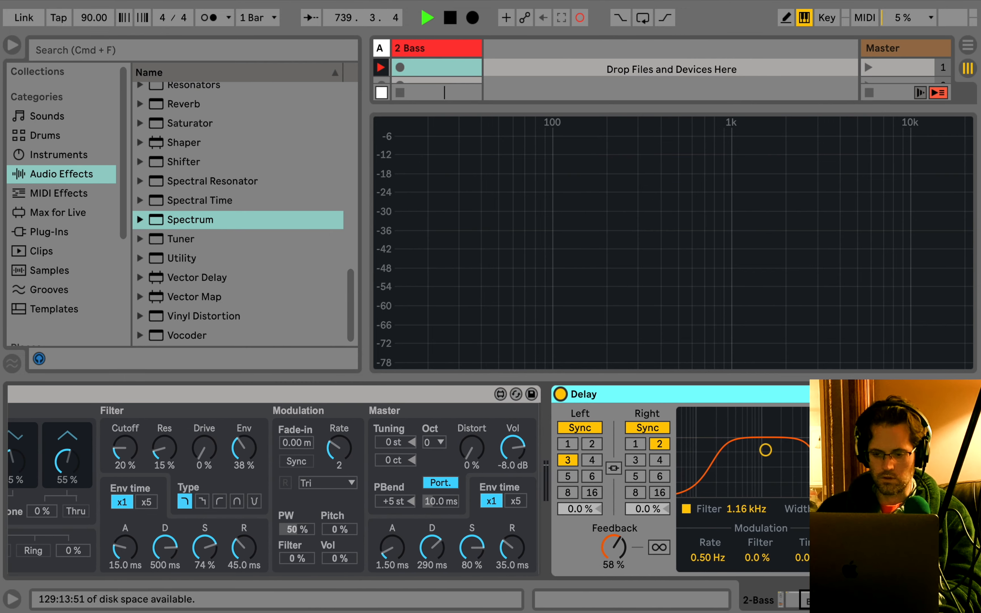
left_click_drag(758, 451, 770, 433)
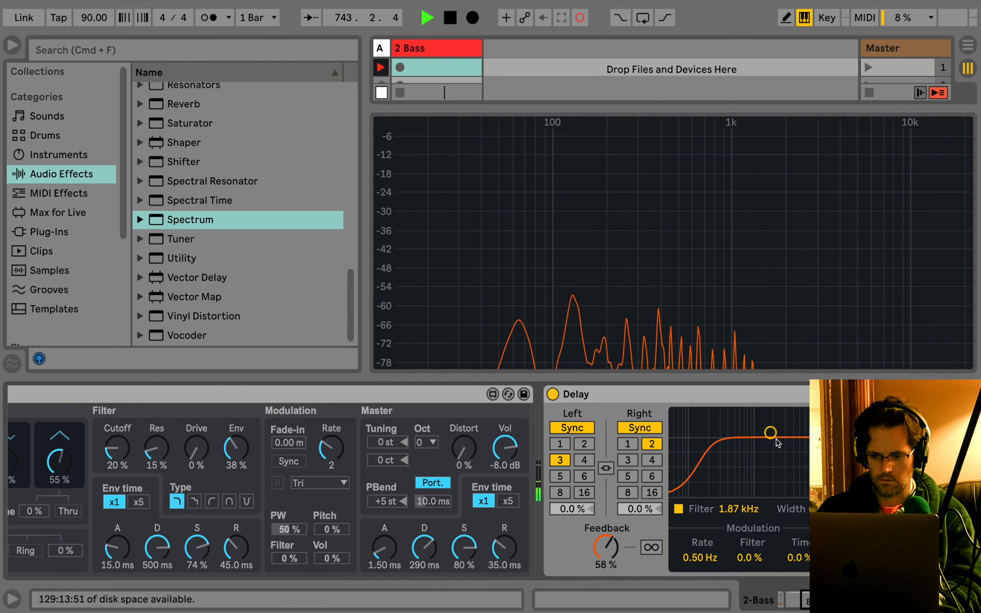
left_click_drag(770, 439, 775, 446)
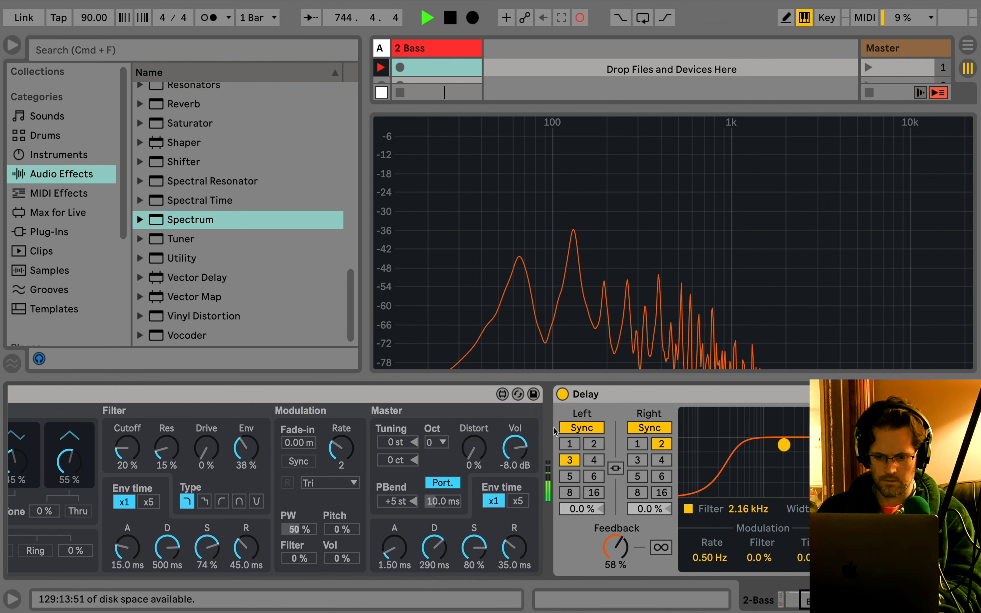
- Set Bass's filter Drive to 54% and compare the Glide mode with Portamento, ending on Portamento
scroll(556, 431, "left", 5)
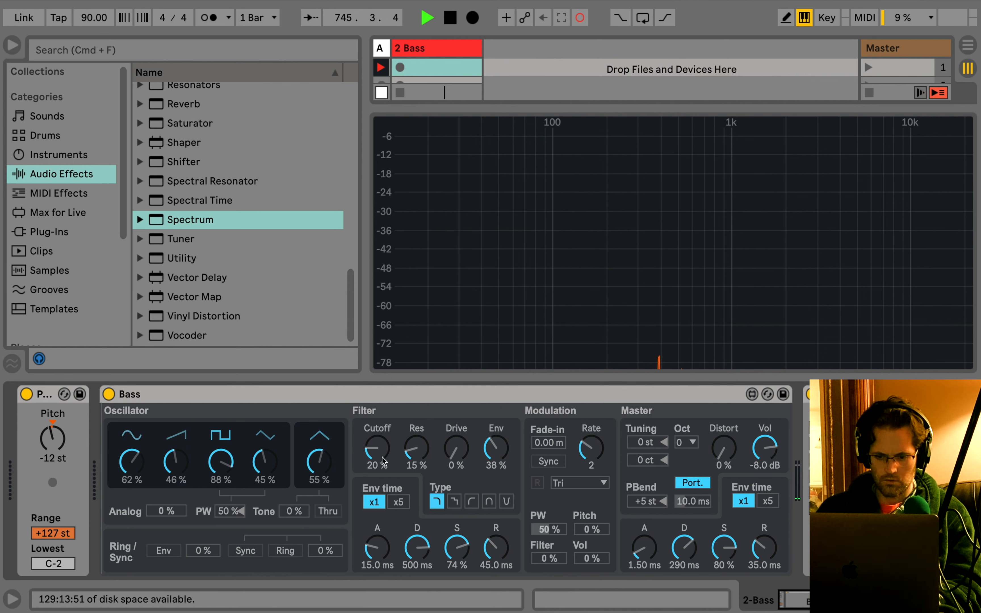
left_click_drag(470, 454, 439, 407)
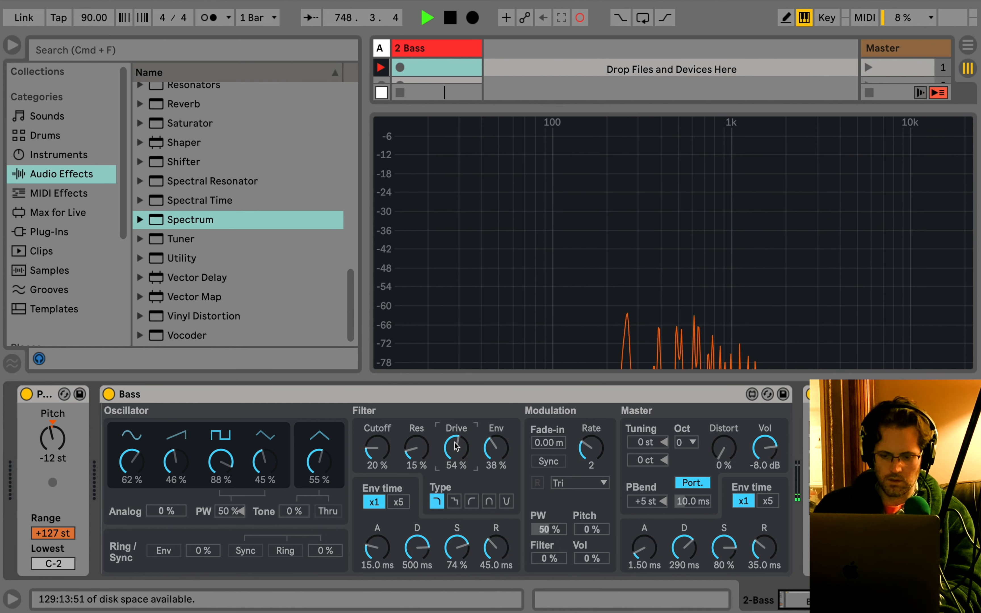
left_click(692, 485)
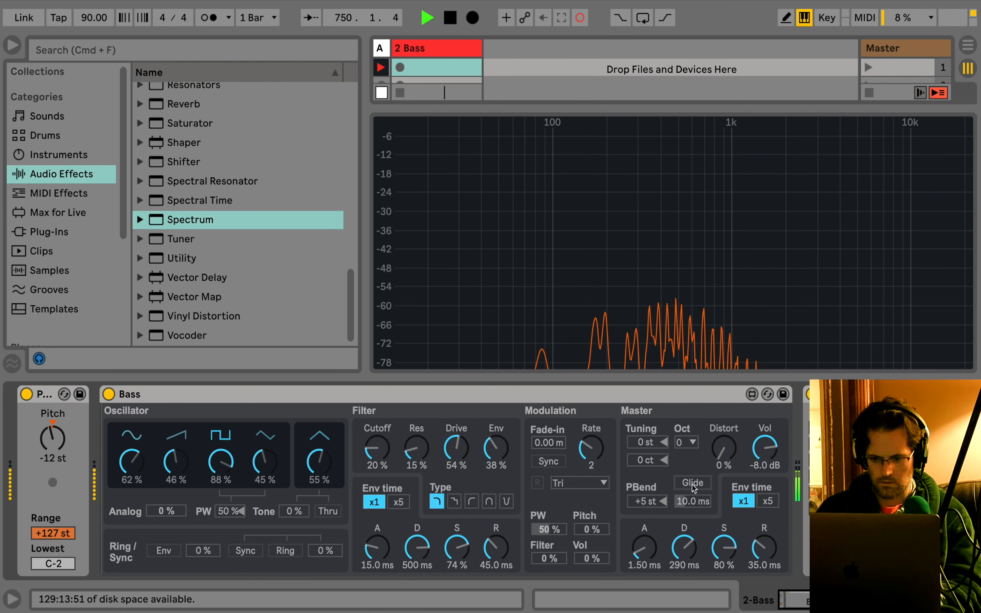
left_click(692, 484)
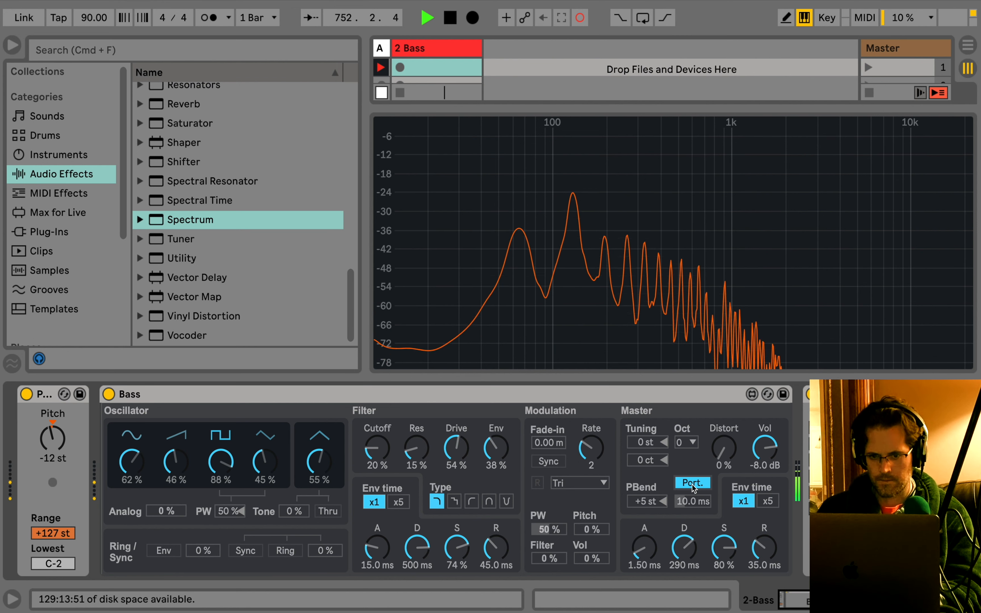
- Delete the Bass track and insert a new MIDI track in its place
left_click(436, 51)
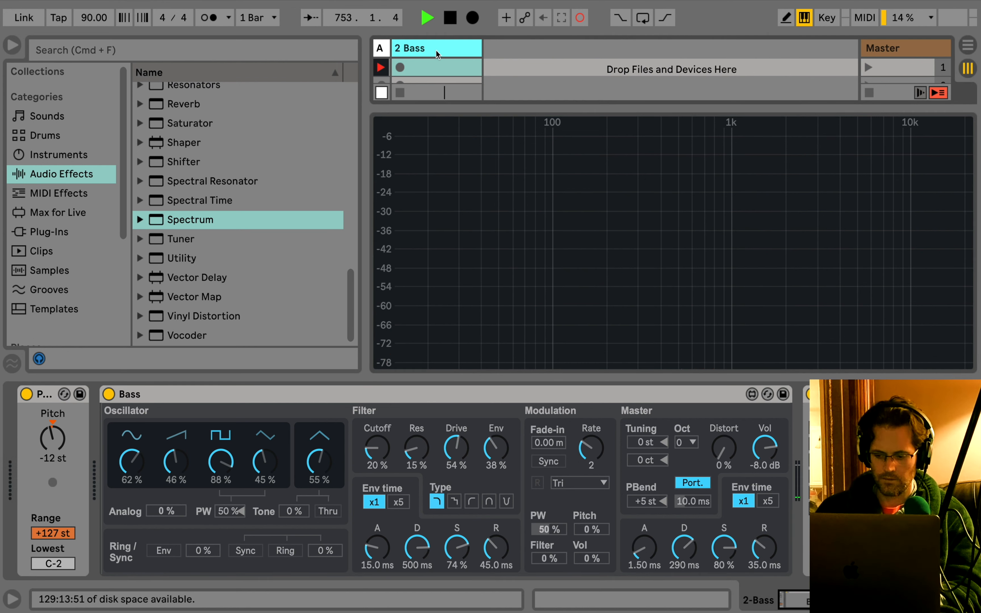
key("Delete")
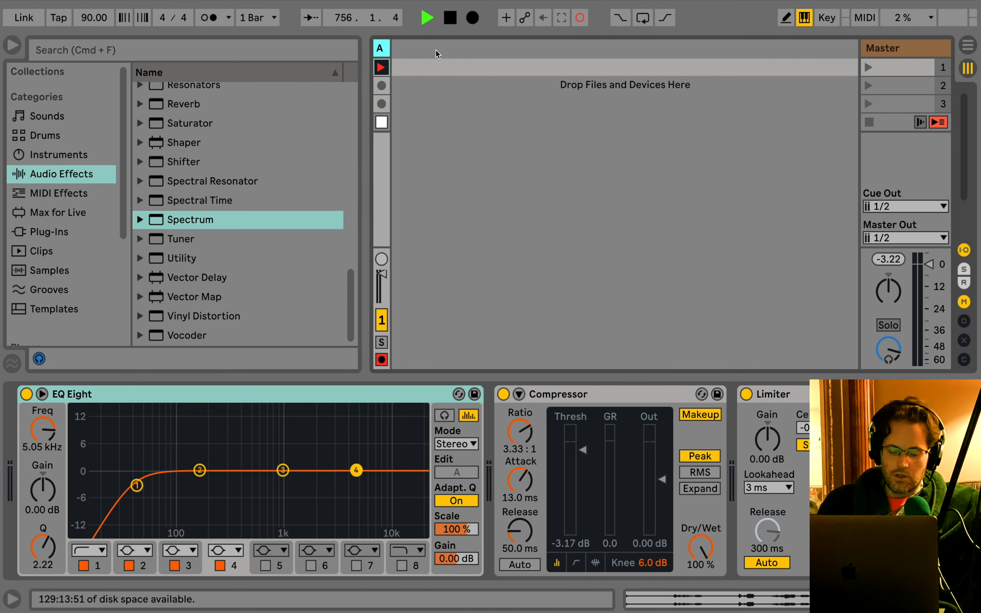
key("super+shift+t")
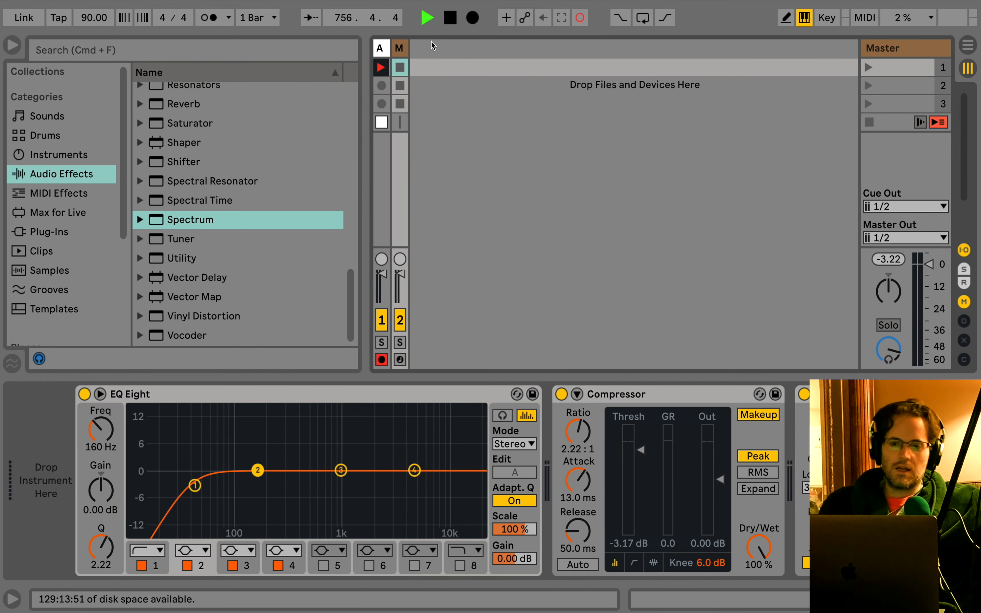
- Widen the new MIDI track, colour it lime green and arm it for recording
left_click_drag(408, 49, 483, 65)
right_click(462, 56)
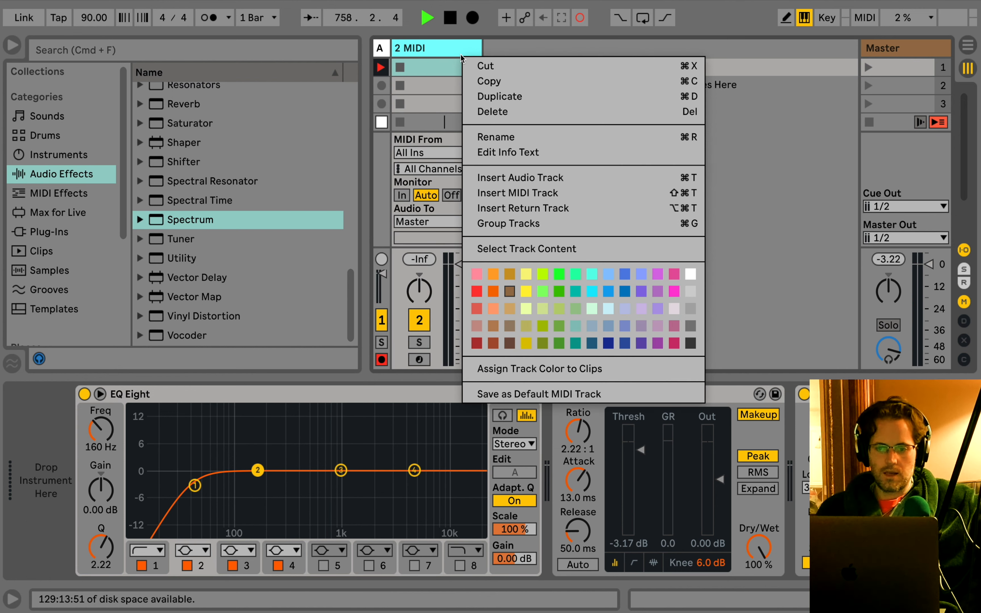
left_click(544, 277)
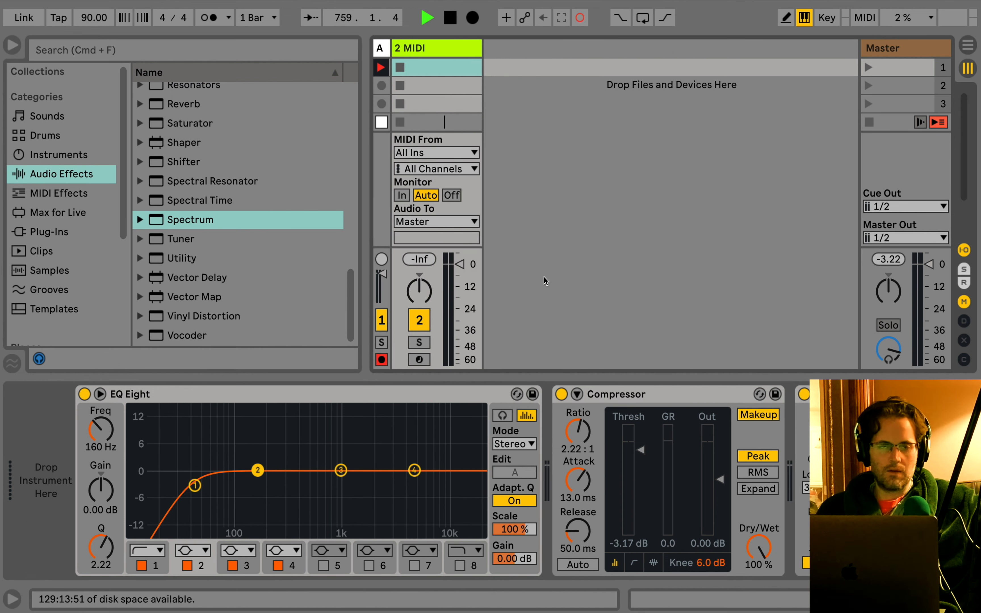
left_click(422, 361)
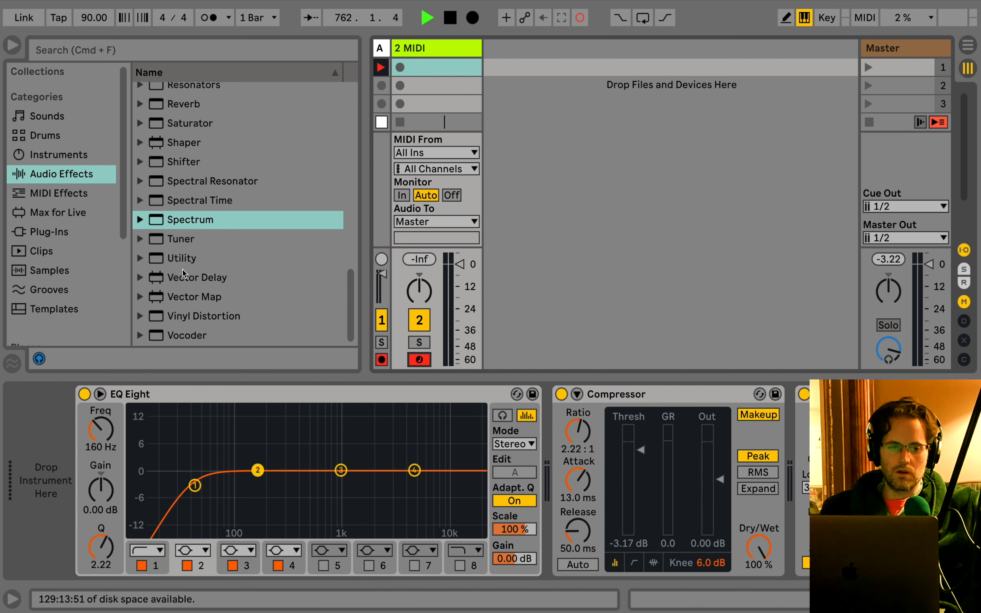
- Load the Tension instrument onto the new MIDI track
left_click(80, 154)
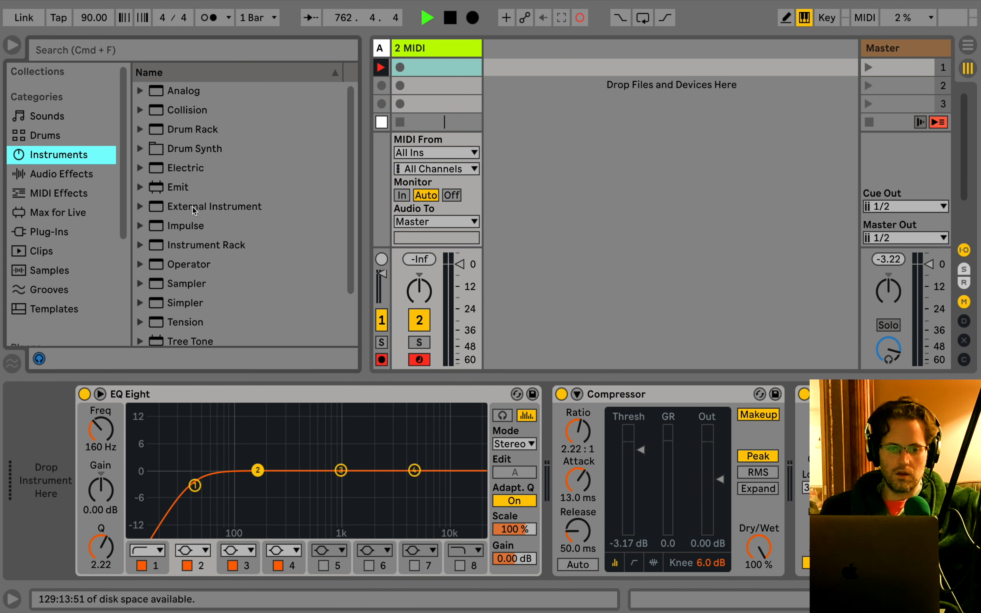
scroll(194, 210, "down", 3)
left_click_drag(187, 262, 452, 71)
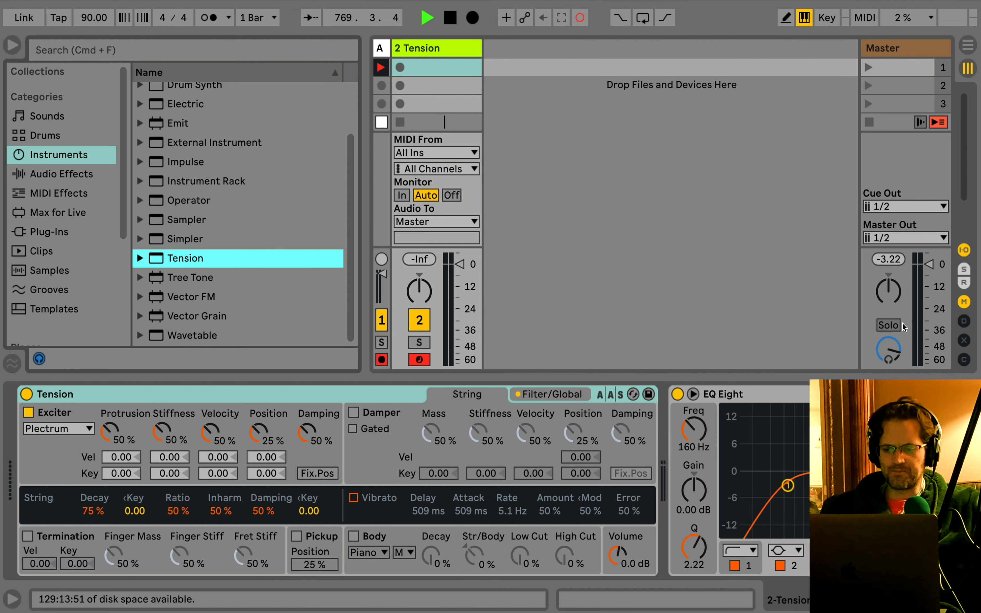
- Fold the EQ Eight, Compressor and Limiter devices that follow Tension
double_click(785, 399)
double_click(786, 399)
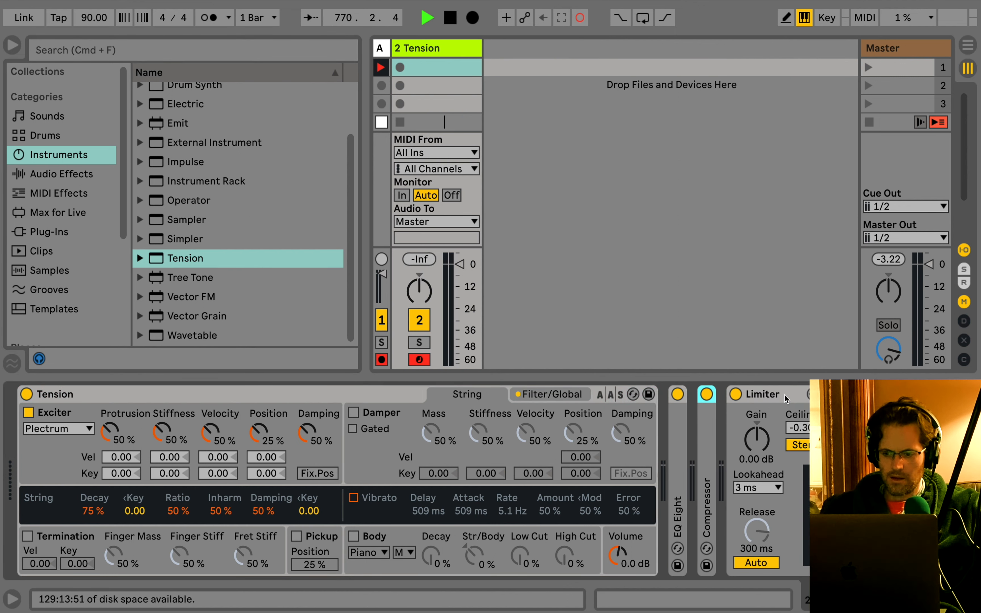
left_click(785, 399)
double_click(785, 398)
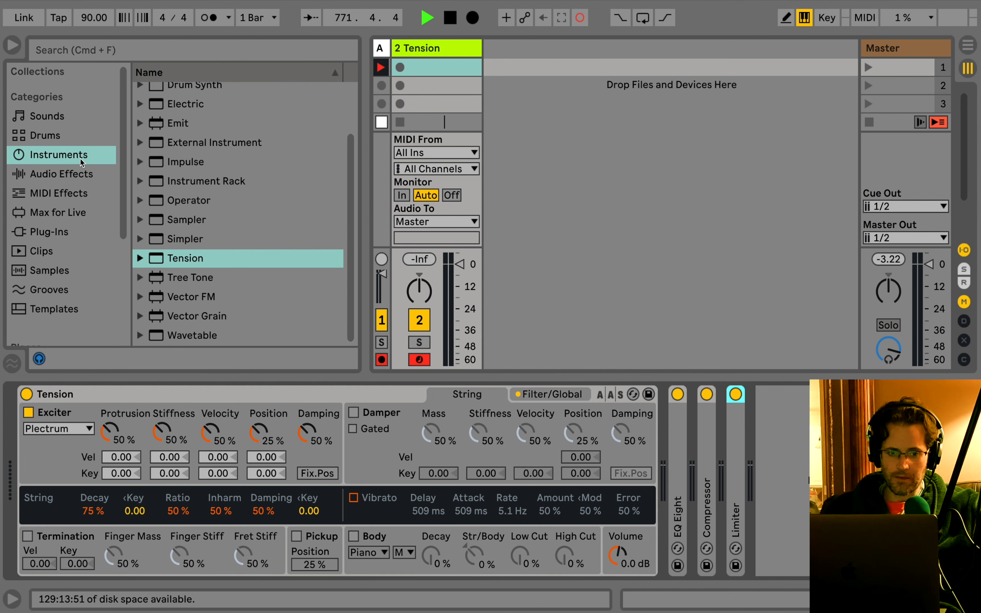
- Insert a Spectrum analyser directly after Tension and play test notes to check its sound
left_click(75, 175)
left_click_drag(177, 223, 647, 446)
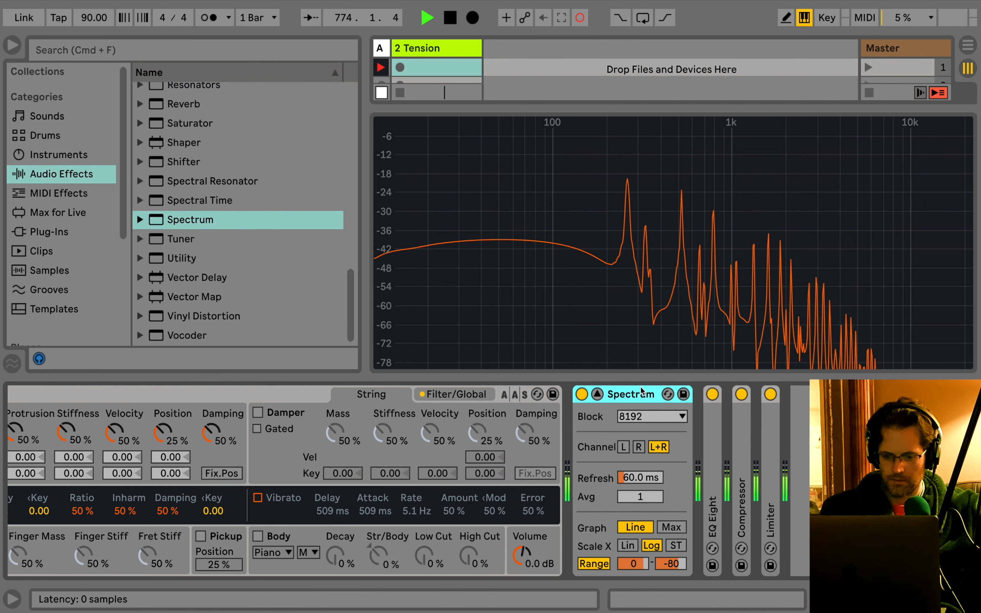
scroll(404, 416, "left", 5)
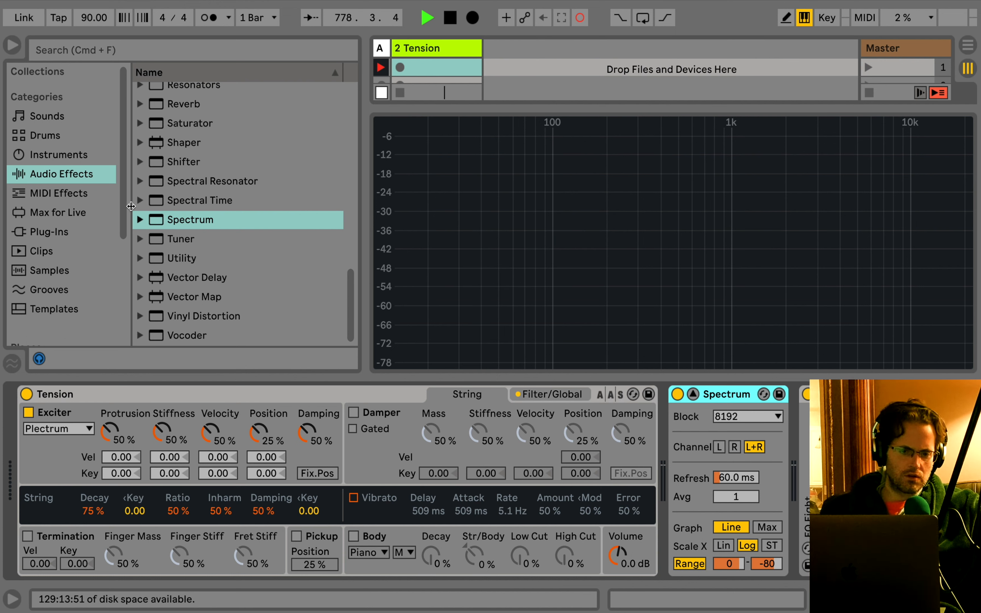
scroll(220, 225, "up", 1)
left_click(219, 224)
scroll(219, 223, "up", 5)
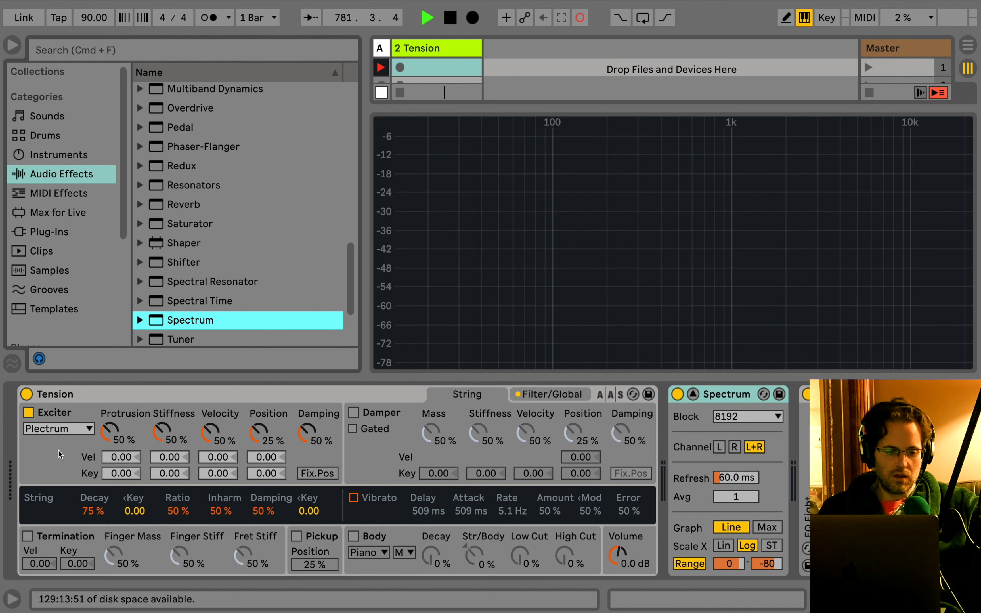
- Set Tension's Exciter type to Hammer and fold the Spectrum device
left_click(66, 429)
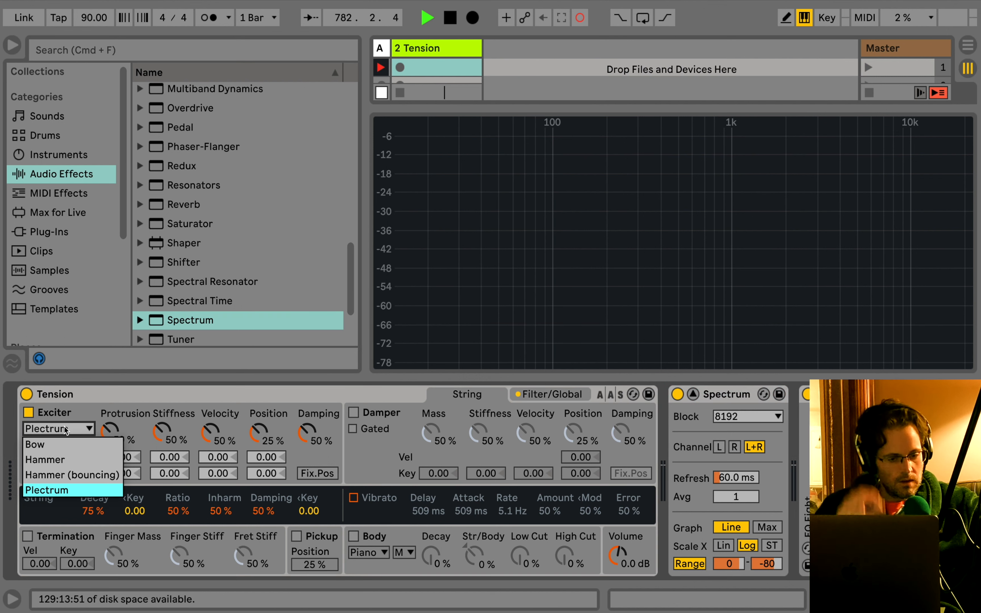
left_click(55, 460)
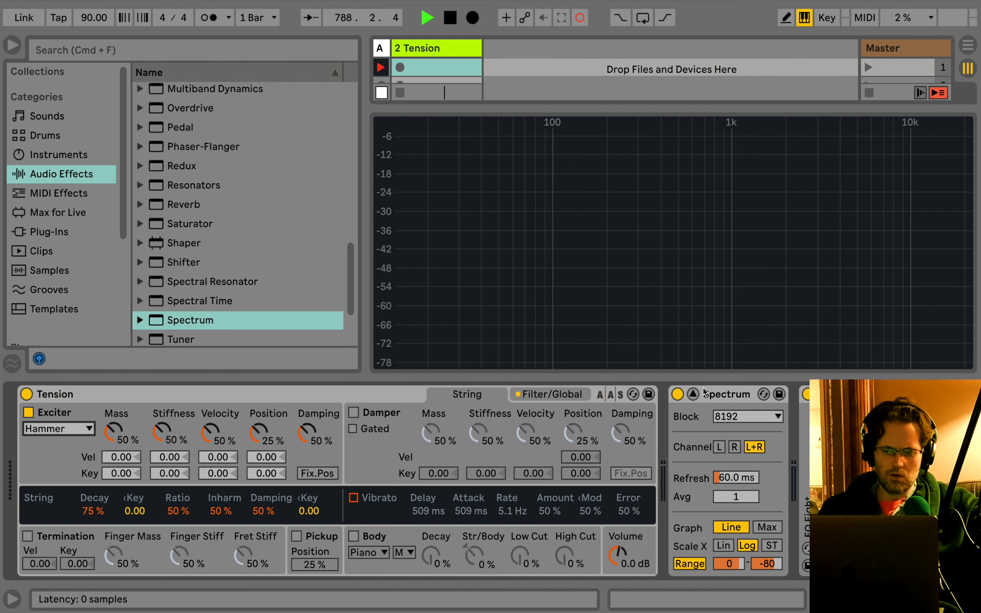
double_click(707, 395)
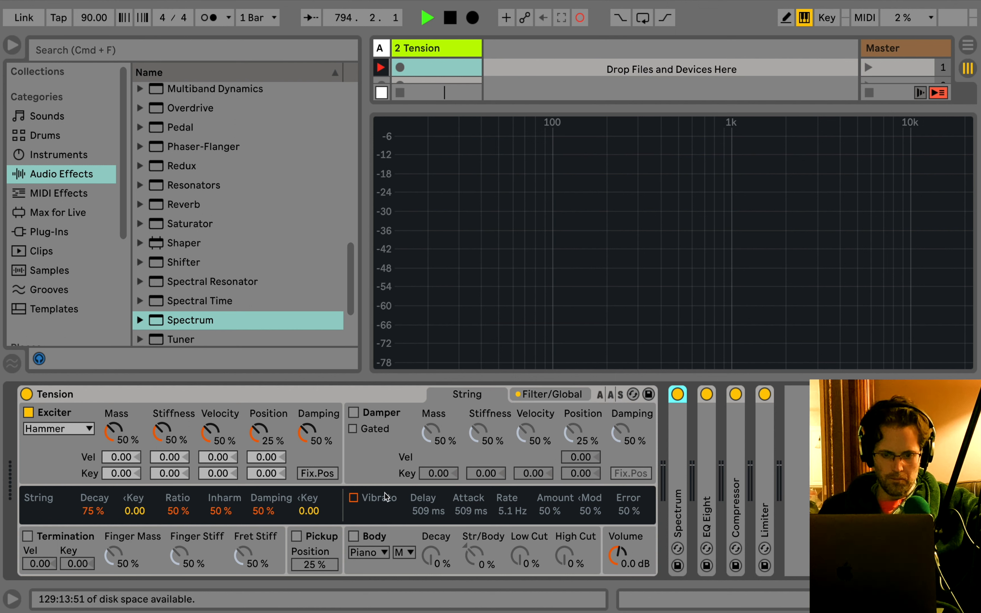
- Toggle Tension's Pickup on and off, and enable the Body section with the Violin type
left_click(296, 536)
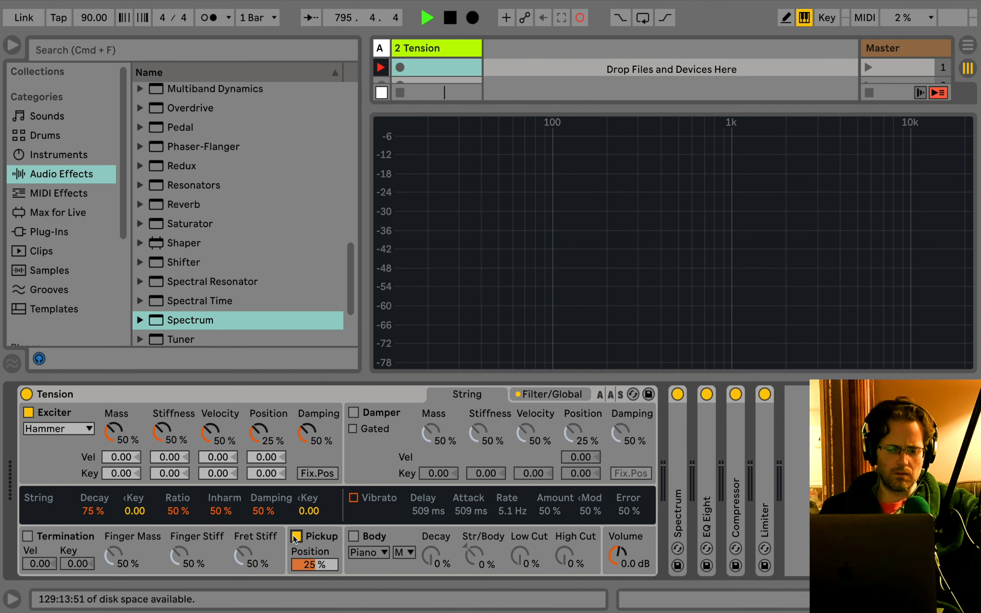
left_click(296, 537)
left_click(354, 536)
left_click(371, 553)
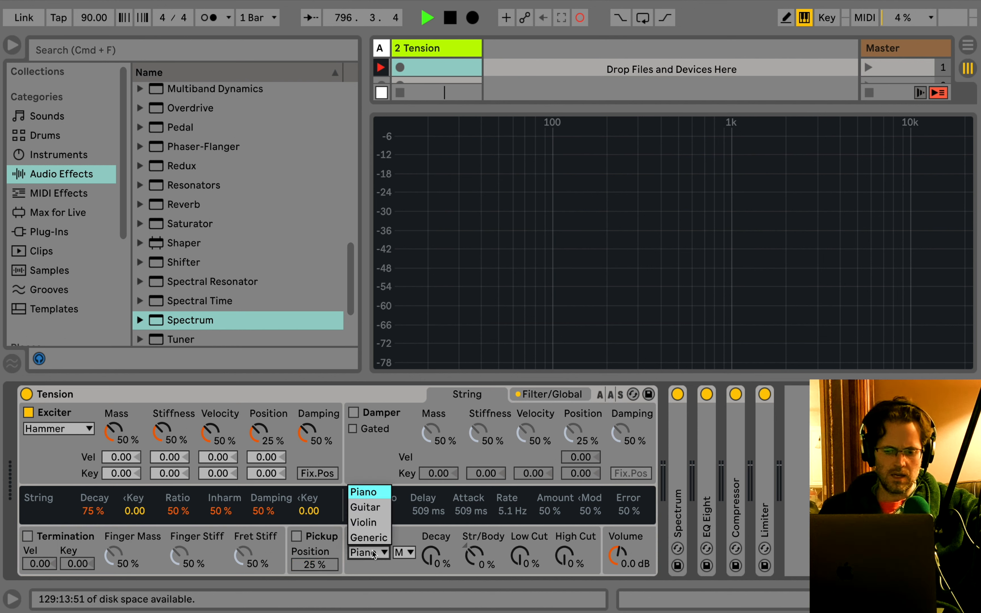
left_click(384, 559)
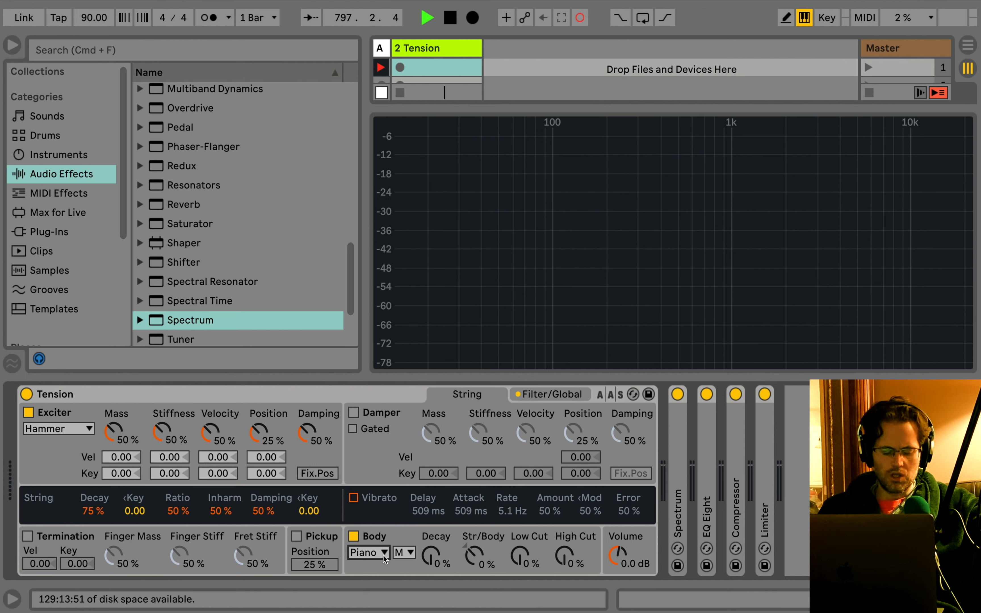
left_click(385, 559)
left_click(383, 523)
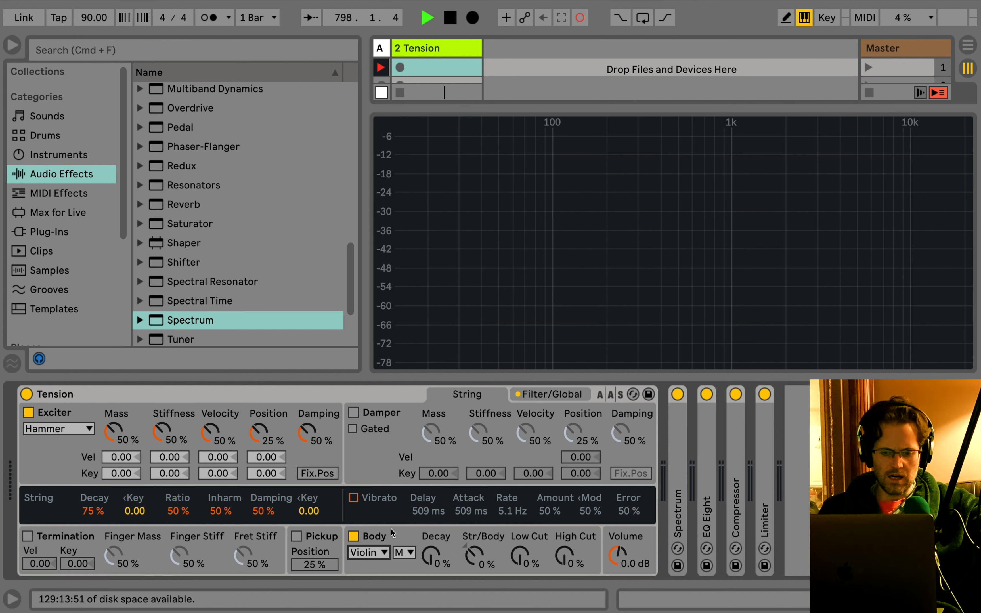
- Switch Tension's Body section off and enable its Damper
mouse_move(432, 556)
left_mouse_down()
mouse_move(432, 511)
mouse_move(432, 560)
left_mouse_up()
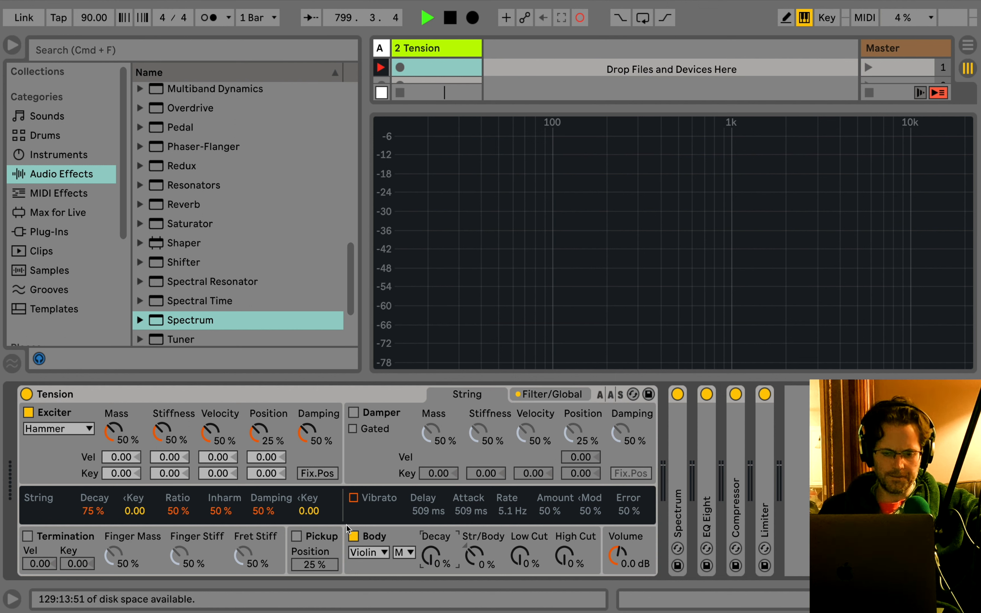
left_click(353, 536)
left_click(353, 413)
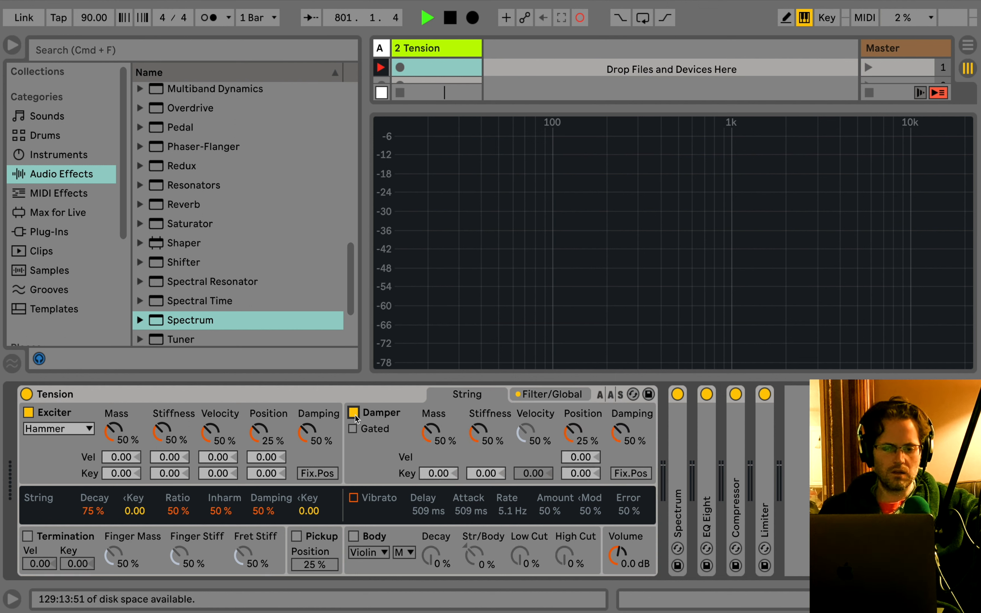
- Switch Tension's Damper off, and turn its Termination section on and off again
left_click(354, 414)
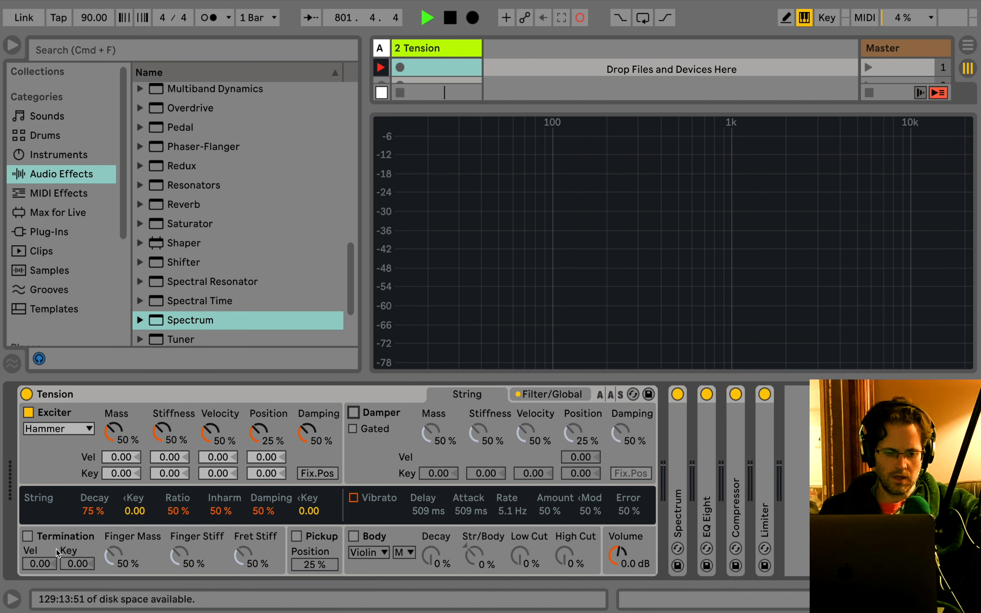
left_click(30, 537)
left_click(29, 536)
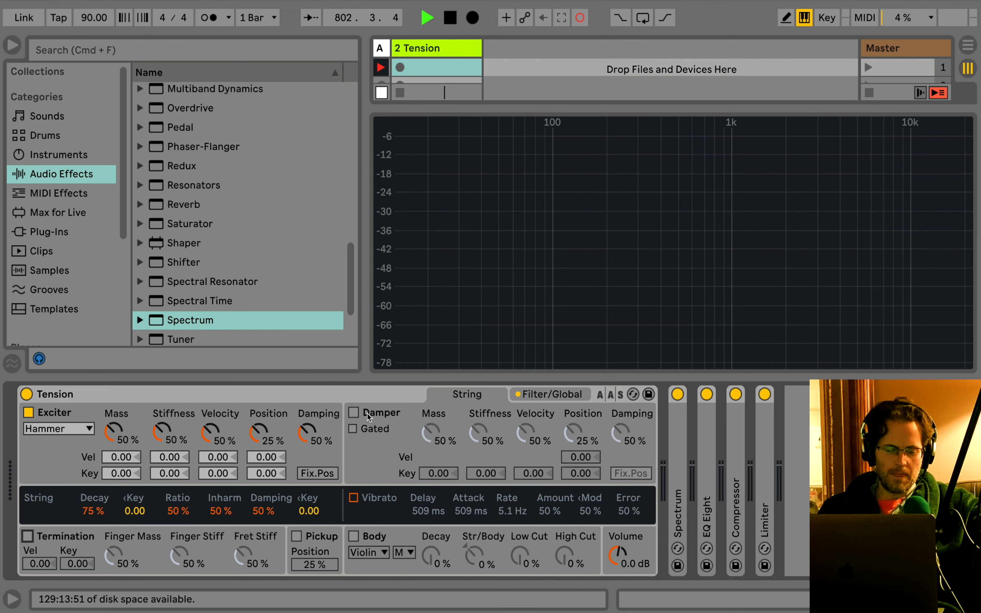
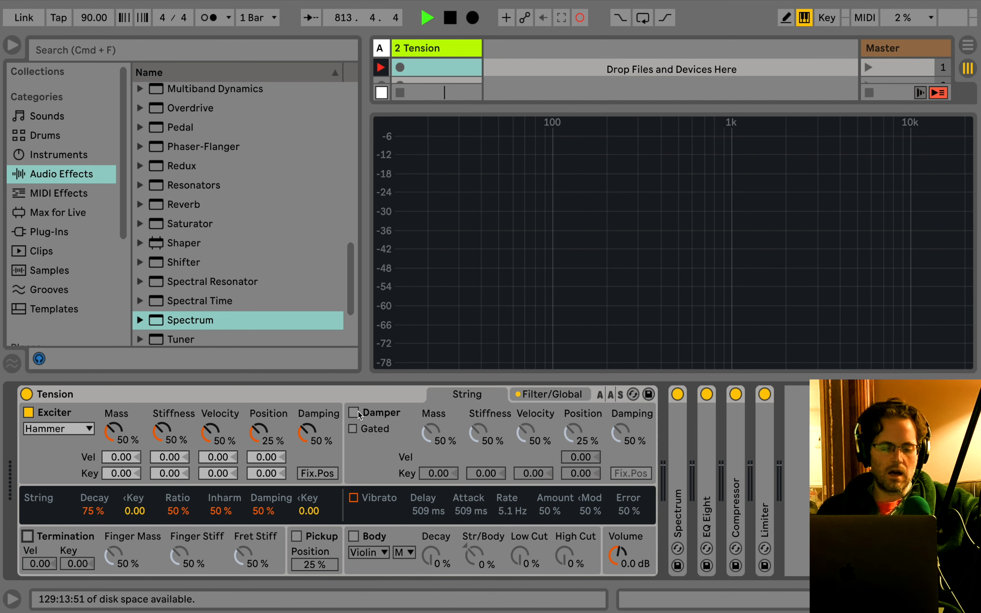
- Set Tension's LP24 filter to 16.4 kHz with 20% resonance, and return to the String settings
left_click(536, 398)
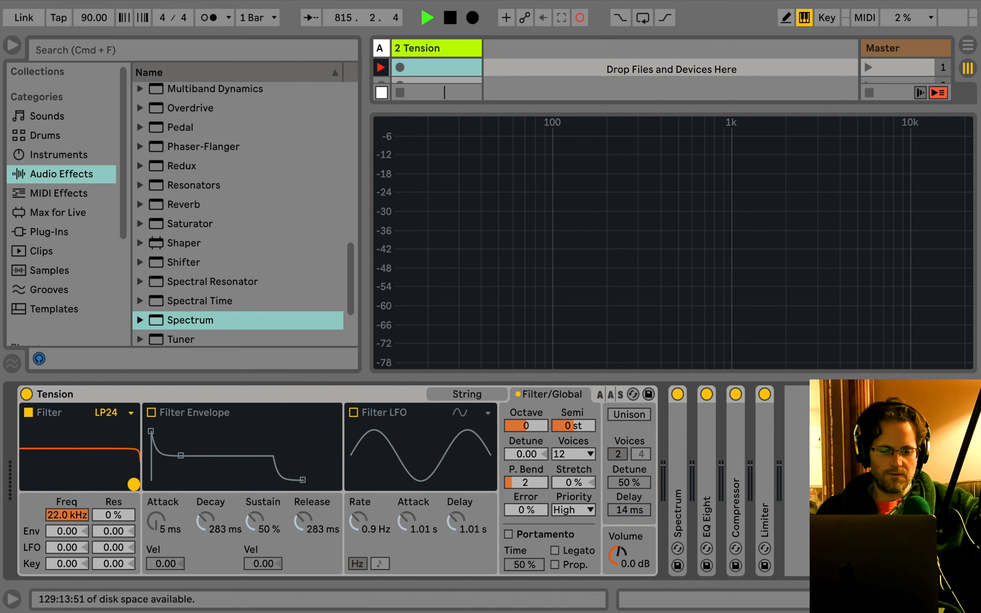
mouse_move(134, 484)
left_mouse_down()
mouse_move(51, 440)
mouse_move(130, 477)
left_mouse_up()
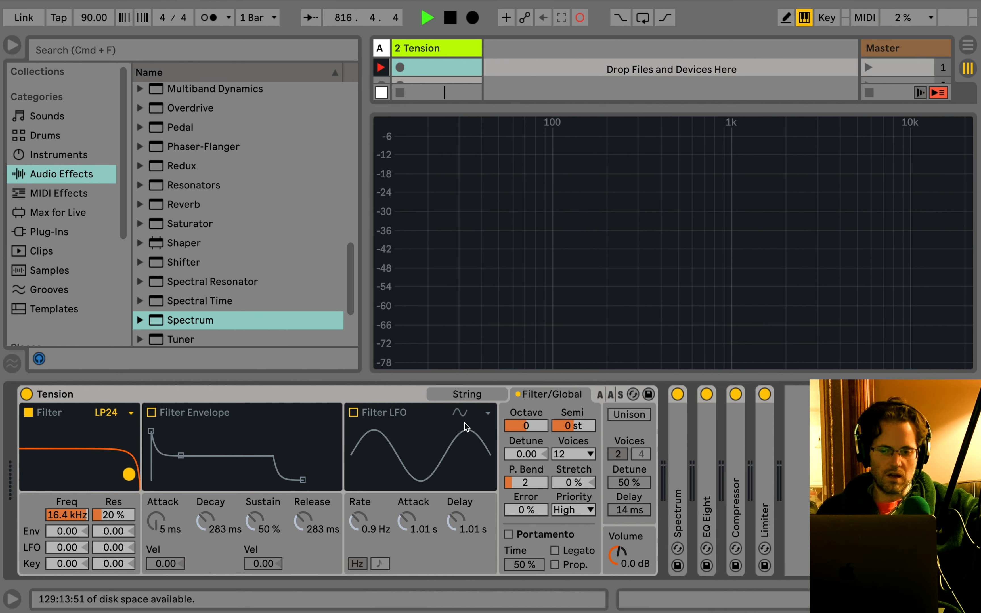
left_click(465, 396)
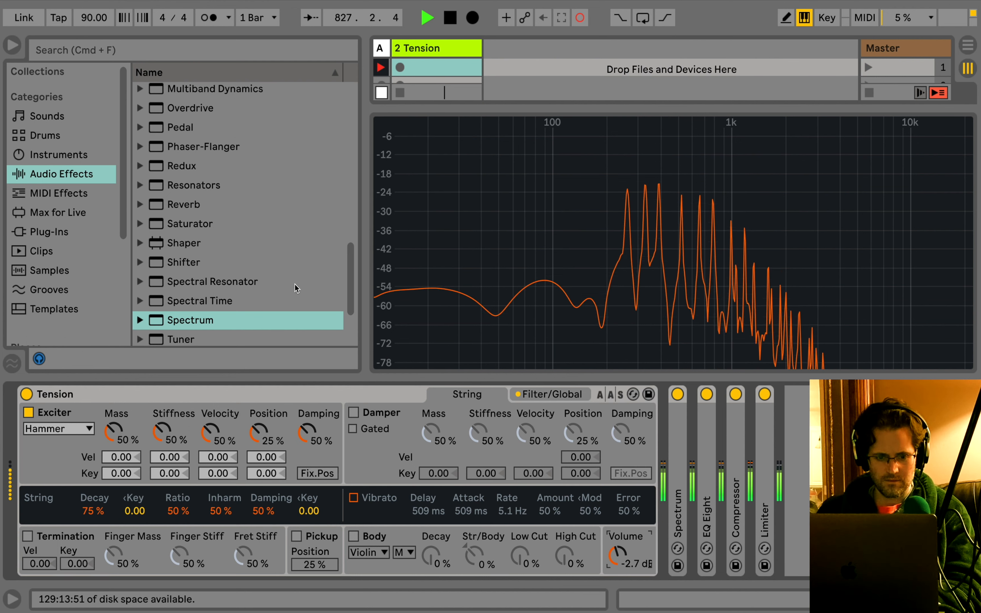
- Insert Hybrid Reverb from the audio effects between Compressor and Limiter, and compare the sound with it bypassed and enabled
scroll(271, 268, "down", 5)
scroll(271, 268, "up", 3)
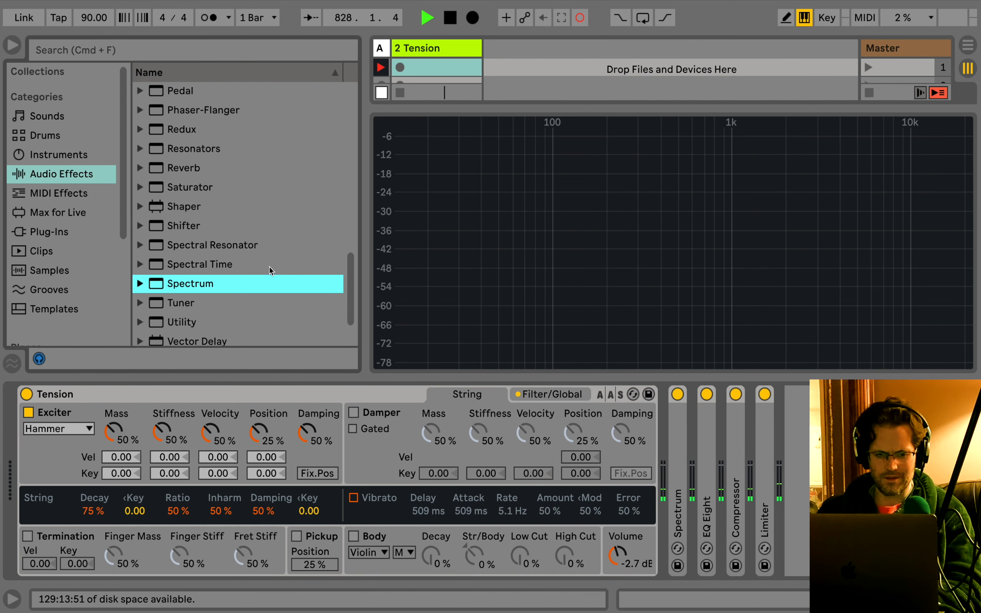
scroll(161, 185, "up", 5)
scroll(162, 185, "up", 5)
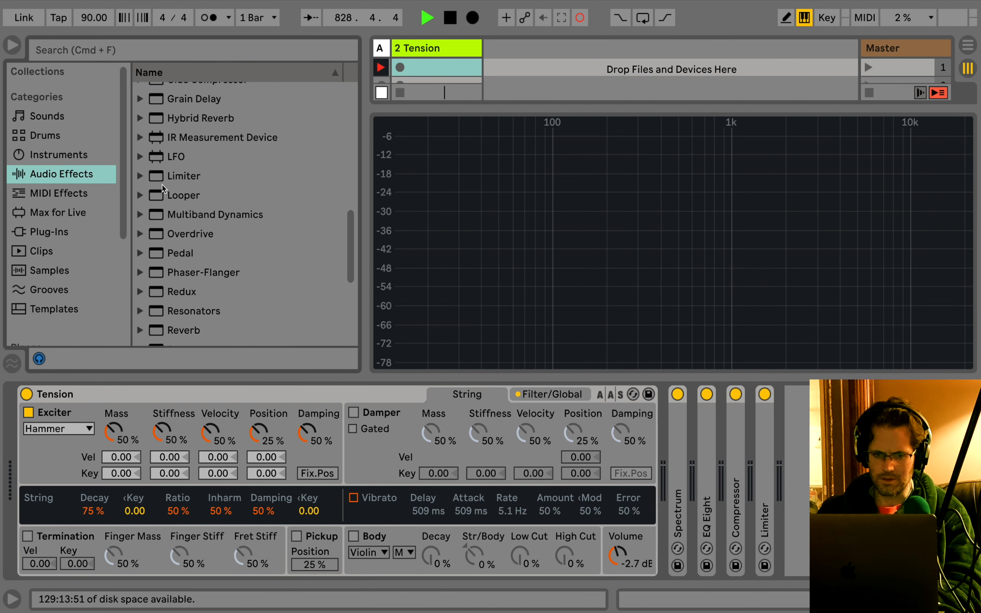
left_click_drag(220, 160, 751, 440)
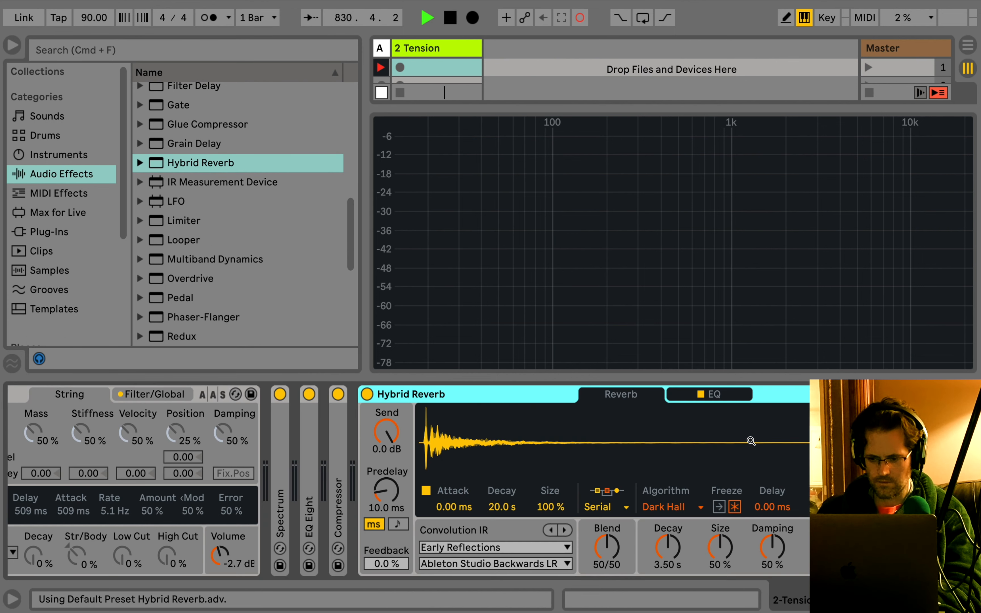
left_click(367, 395)
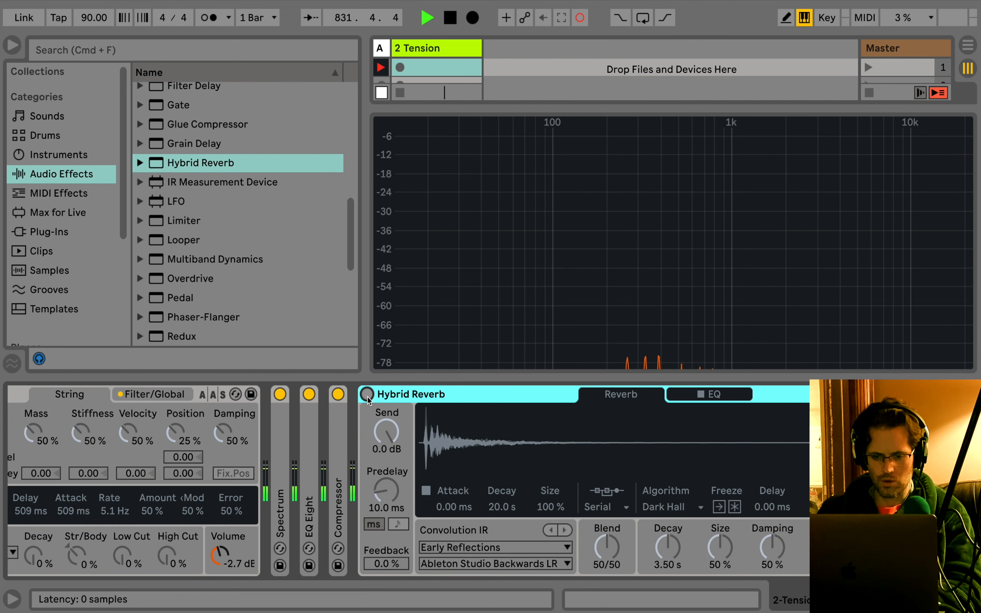
left_click(367, 395)
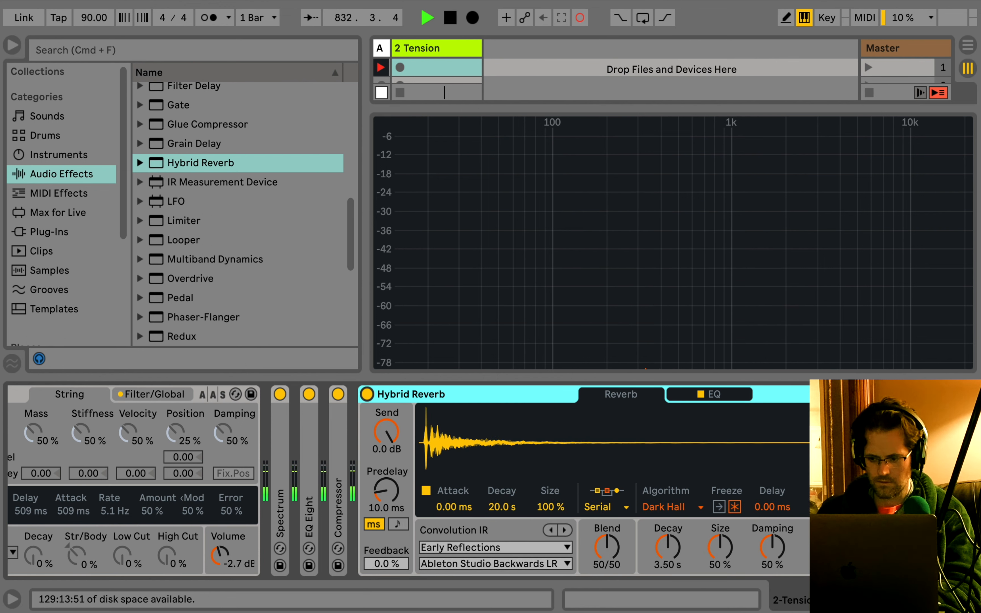
- Set Hybrid Reverb's convolution IR category to Bigger Spaces and audition responses from Large Bunker through to Shimmering Sky LR
left_click(949, 547)
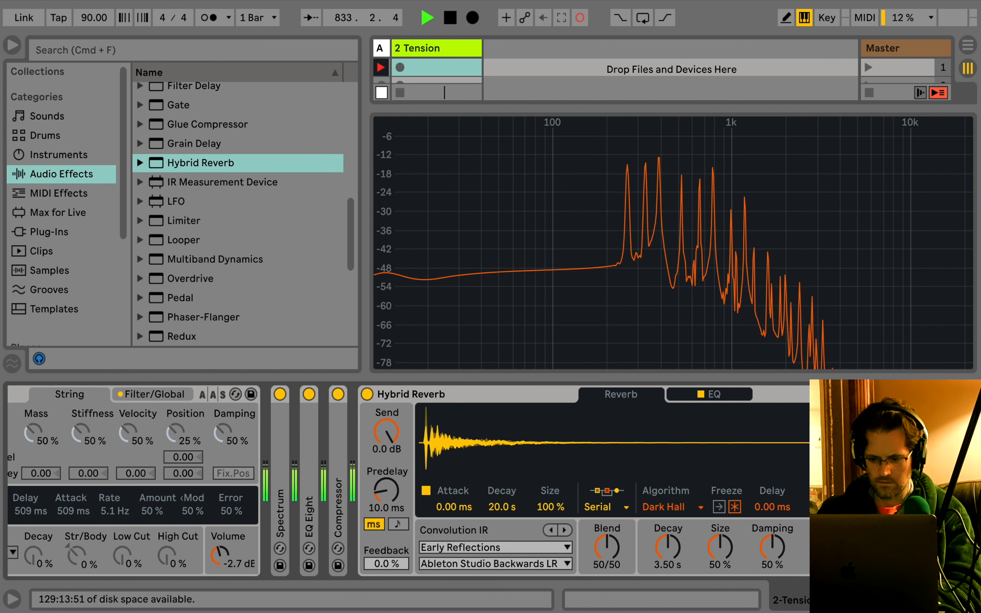
left_click(442, 547)
left_click(452, 502)
left_click(464, 565)
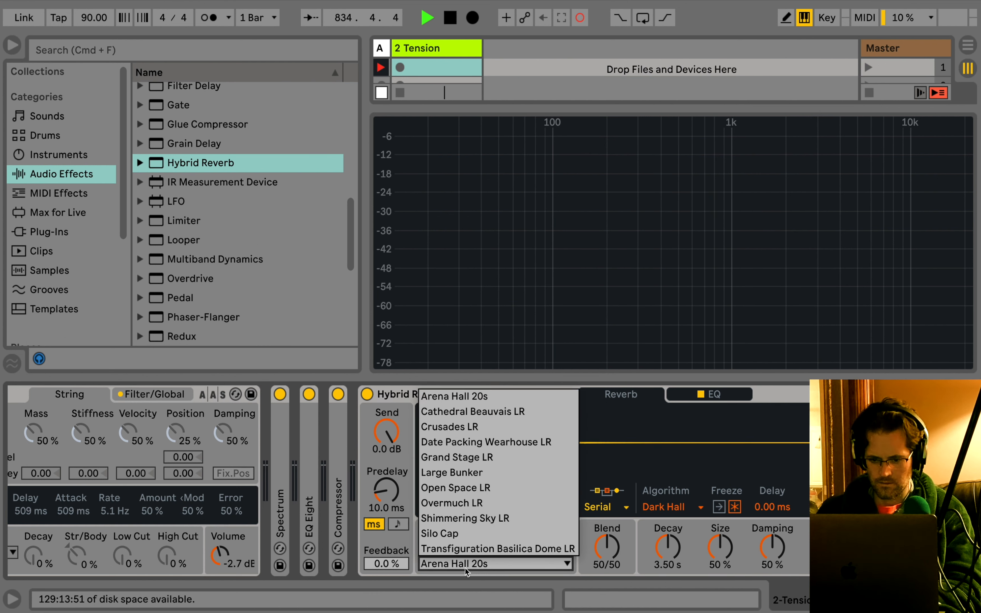
left_click(465, 476)
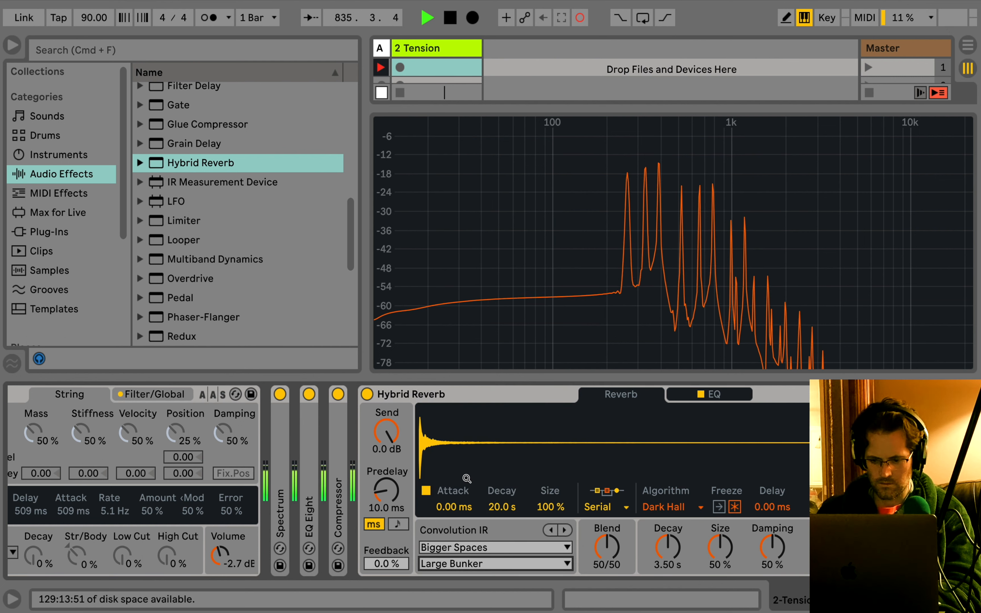
key("Down")
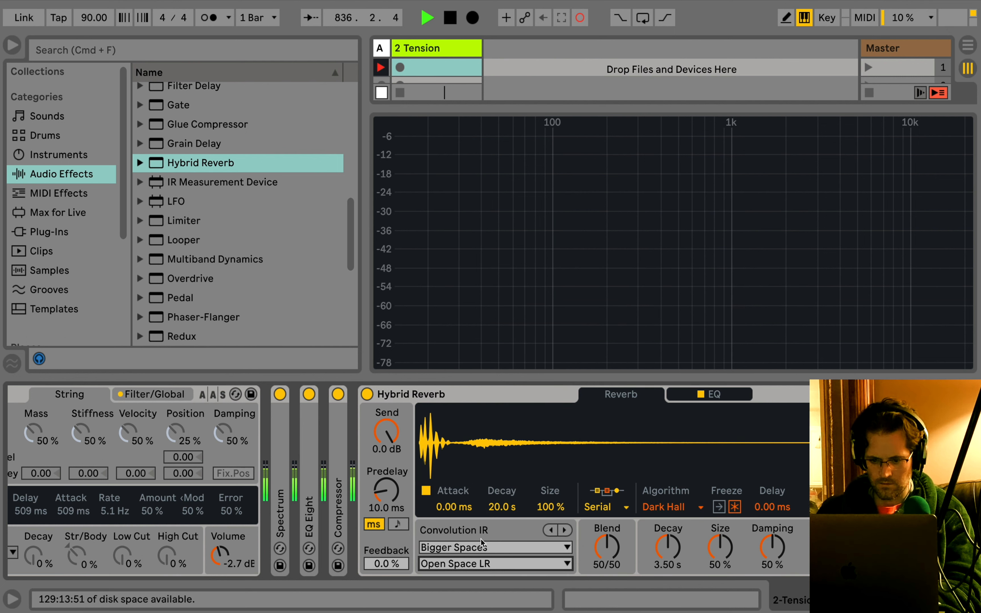
key("Down")
key("Down")
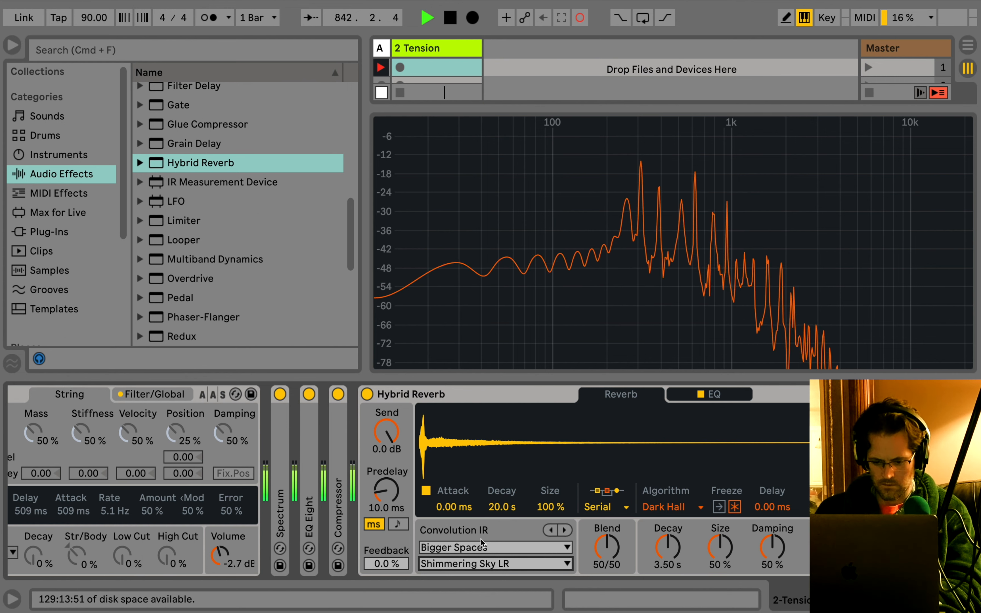
- Set Tension's exciter Mass to 64% and Stiffness to 60%
scroll(417, 536, "left", 1)
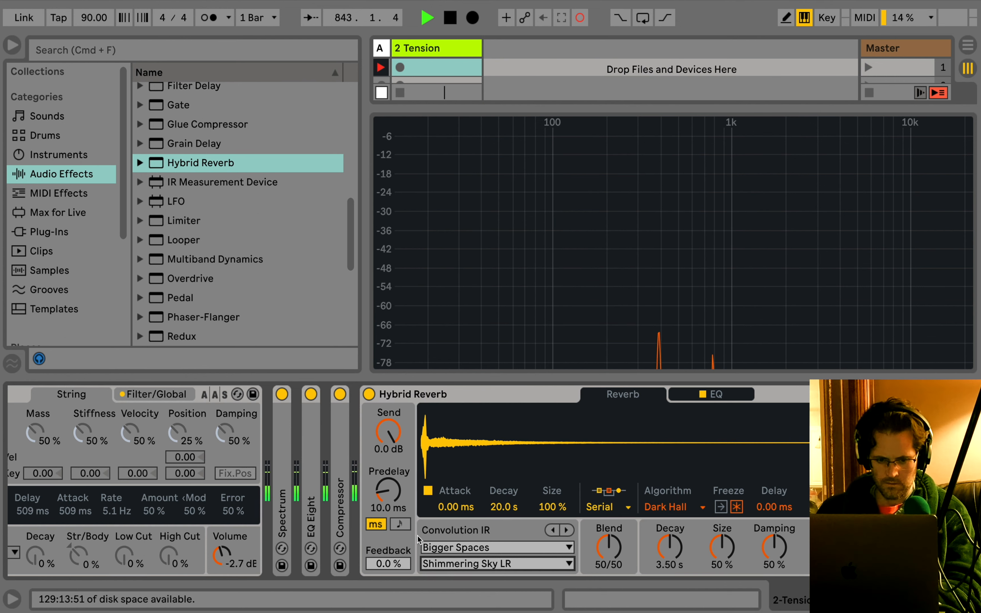
scroll(418, 536, "left", 10)
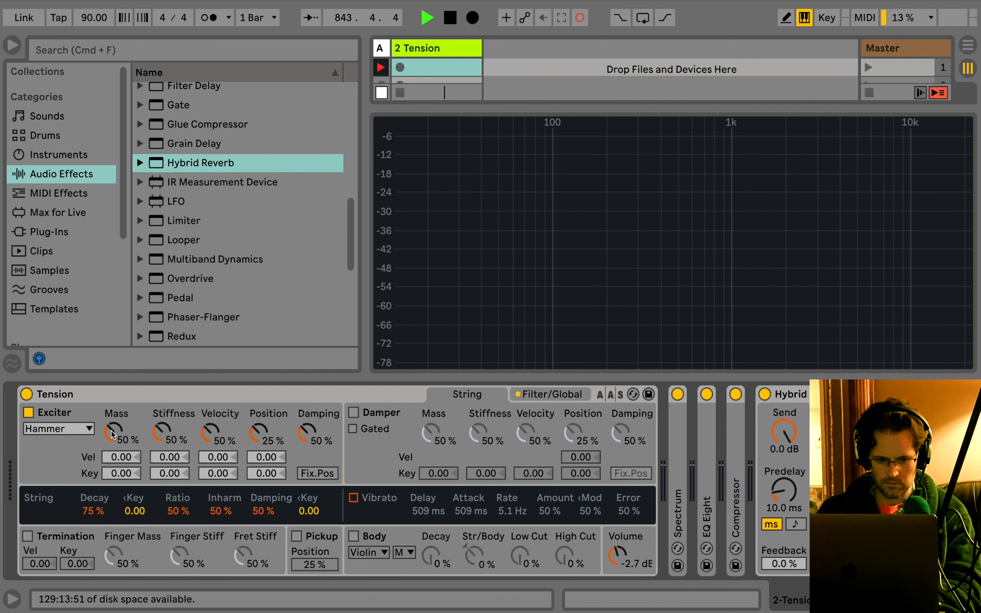
left_click_drag(112, 435, 162, 433)
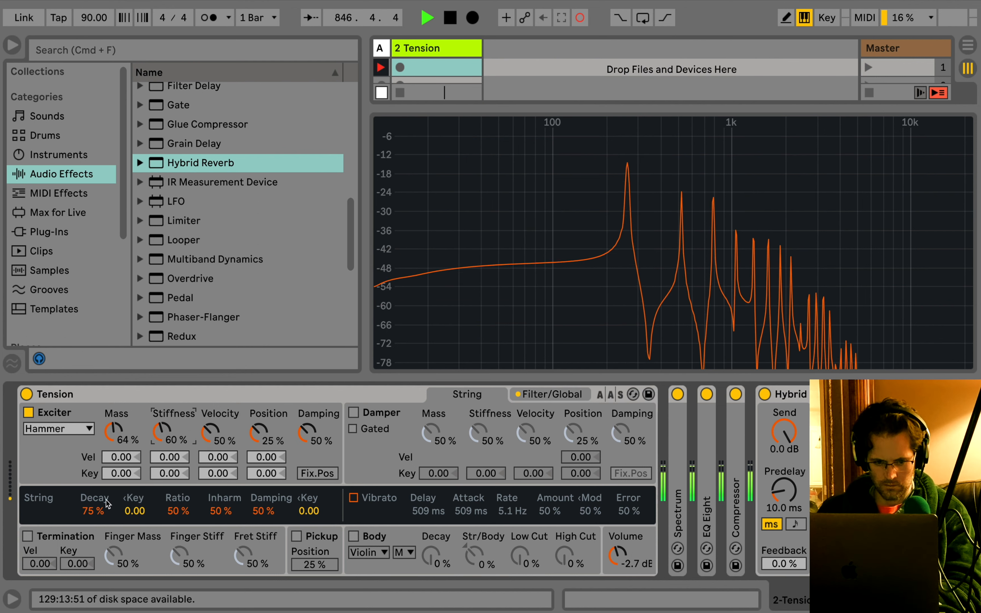
- Set Tension's string Decay to 100% and Ratio to 44%, and change the Exciter type to Plectrum
left_click_drag(98, 510, 97, 496)
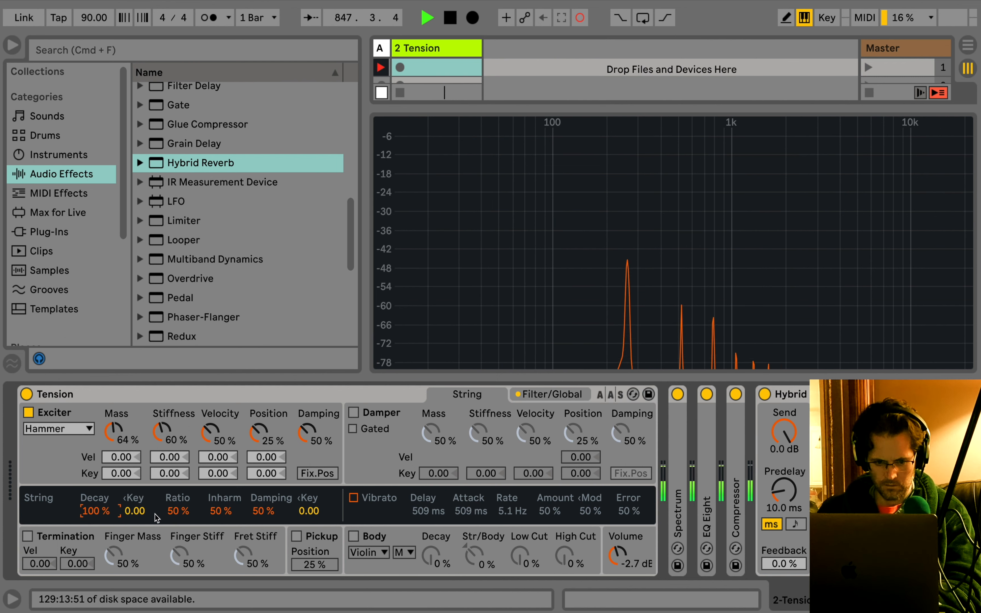
left_click_drag(177, 511, 178, 520)
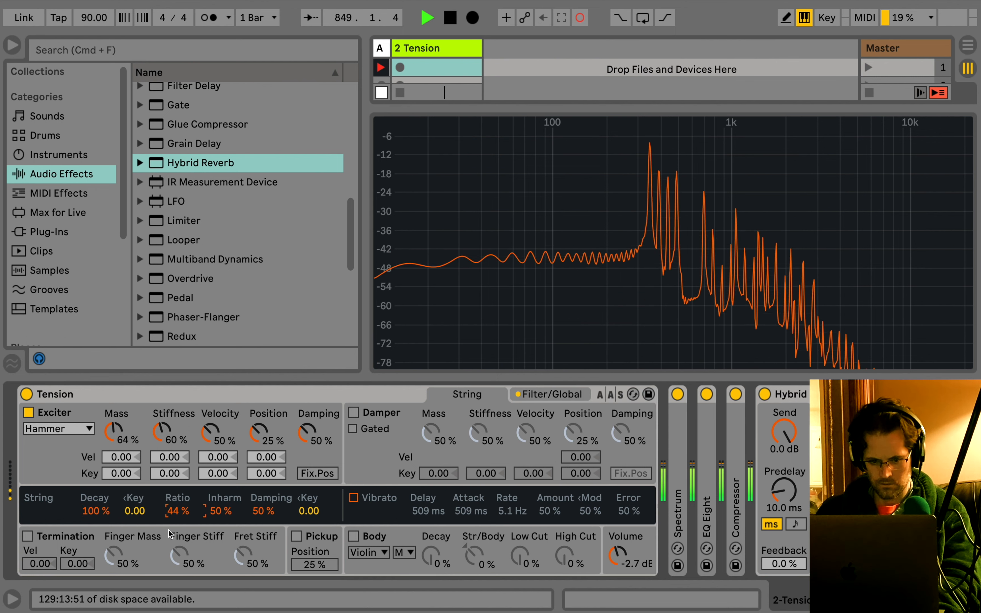
left_click(62, 431)
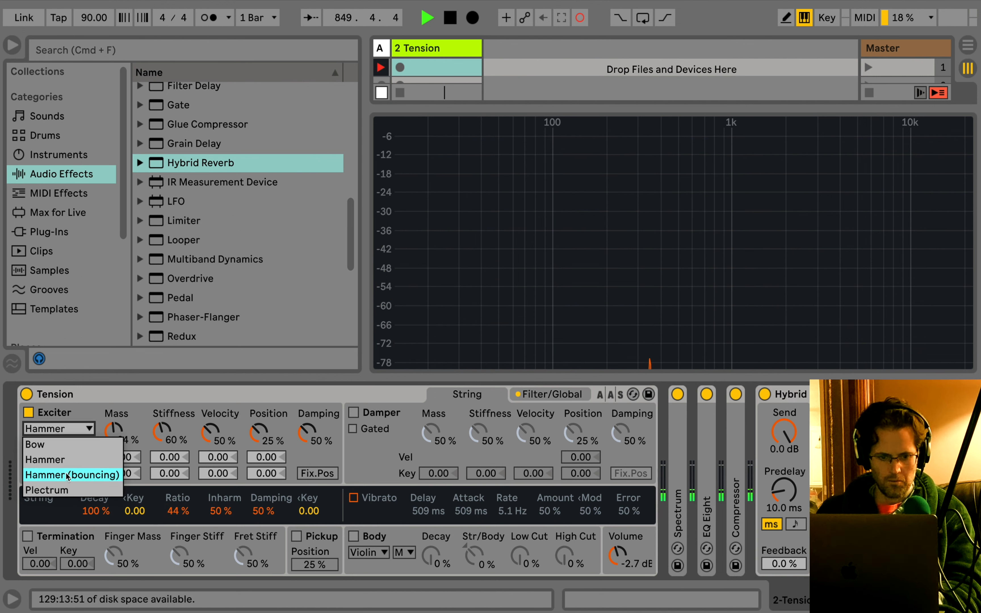
left_click(67, 488)
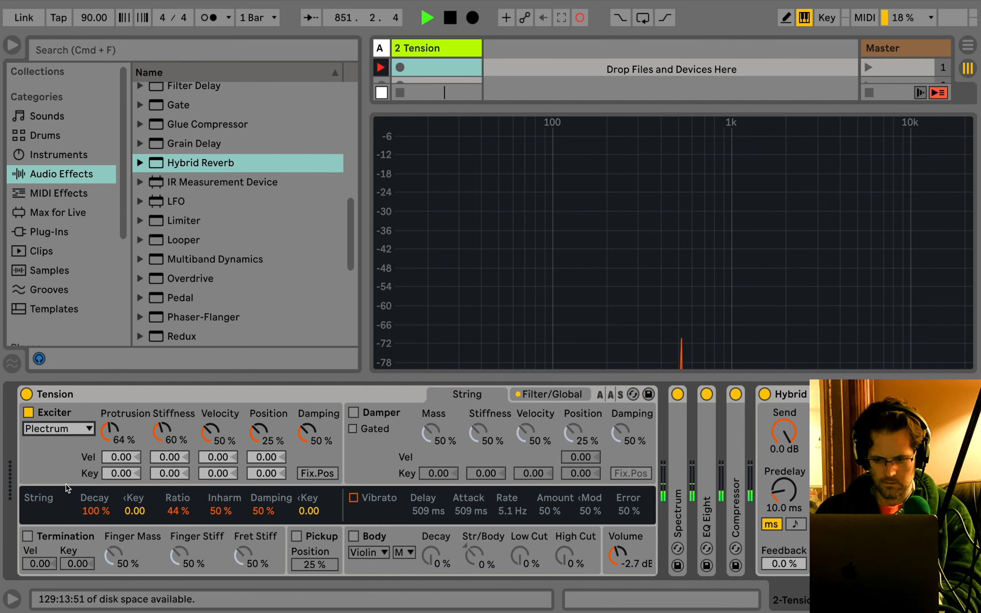
- In Hybrid Reverb's EQ, set the low cut to 242 Hz with a 36 dB slope and the high shelf to 5.63 kHz at -3.5 dB
scroll(298, 510, "right", 12)
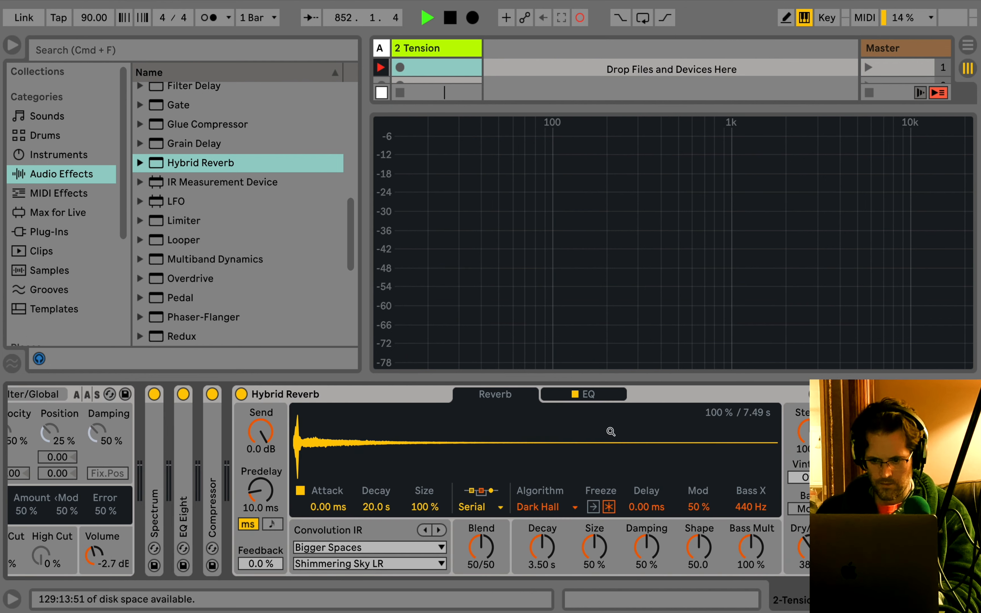
left_click(615, 395)
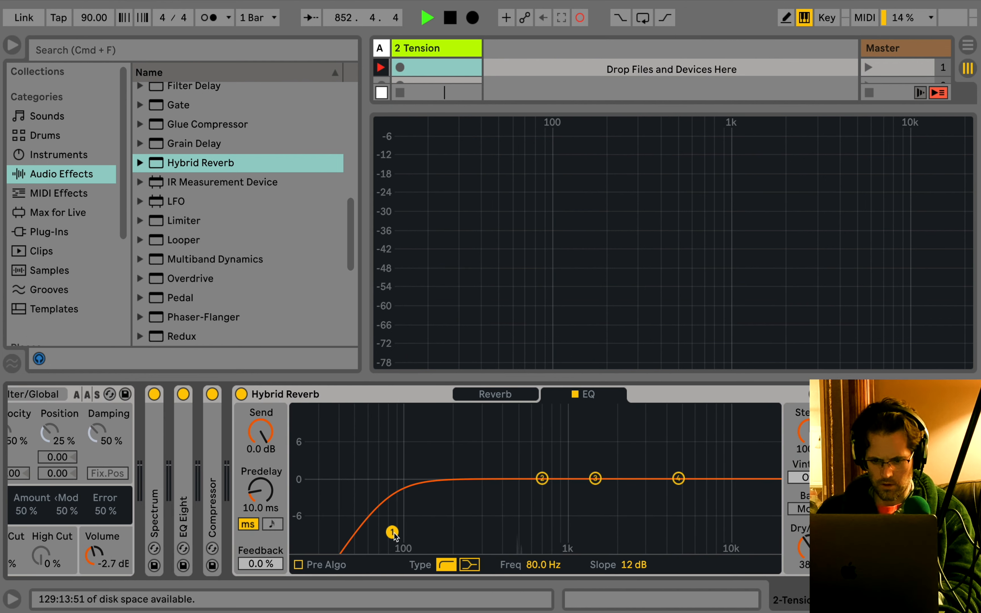
left_click_drag(393, 532, 468, 487)
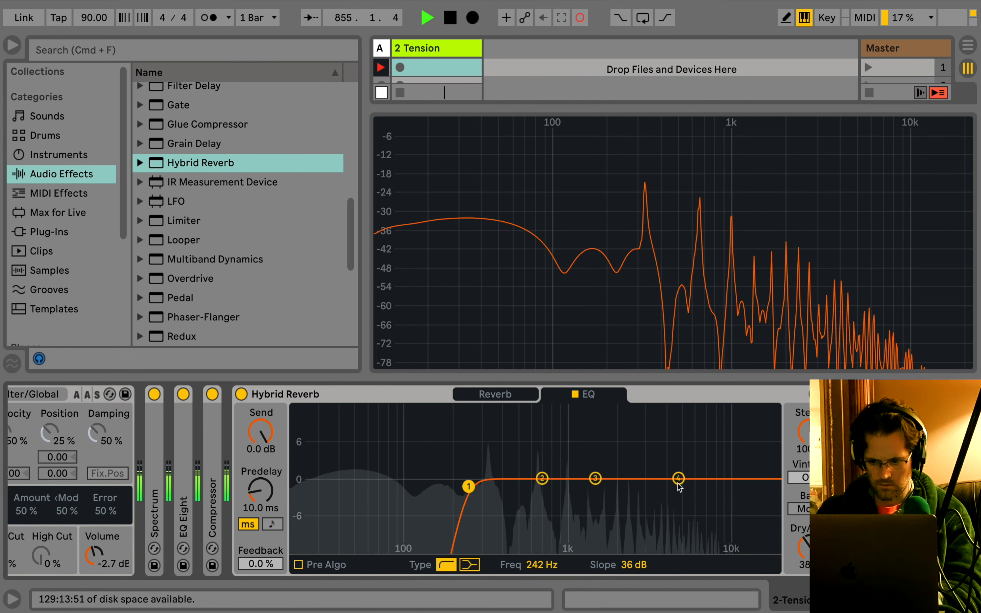
left_click_drag(679, 480, 688, 502)
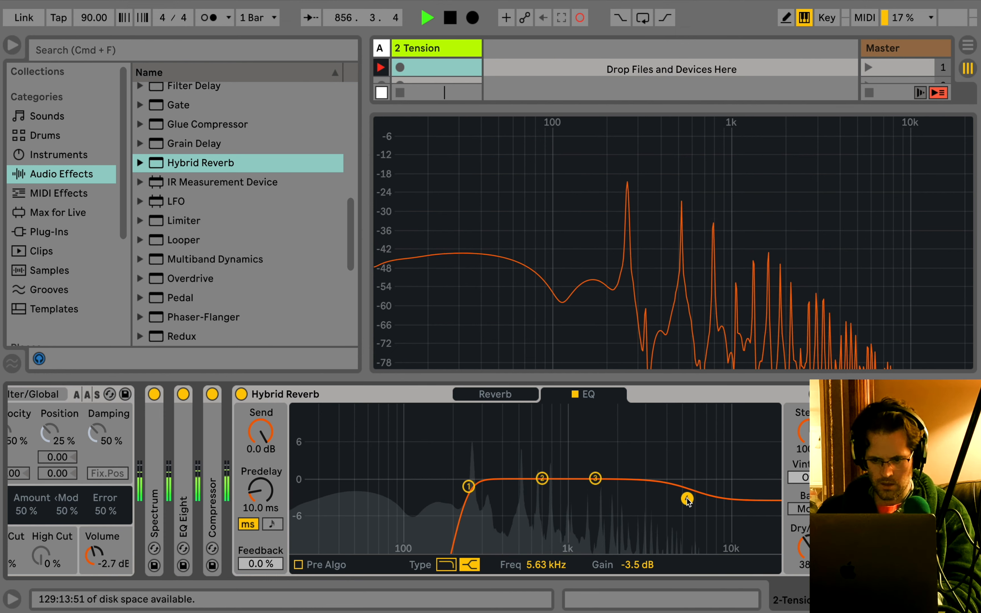
left_click(495, 394)
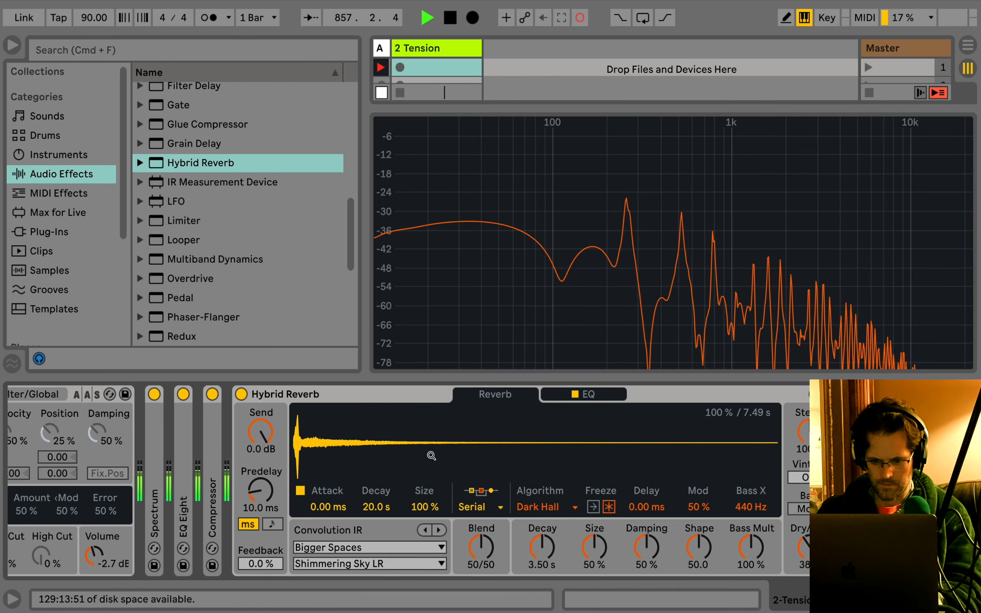
- Add the Pitch MIDI effect before Tension and transpose it down to -24 st
scroll(431, 456, "left", 10)
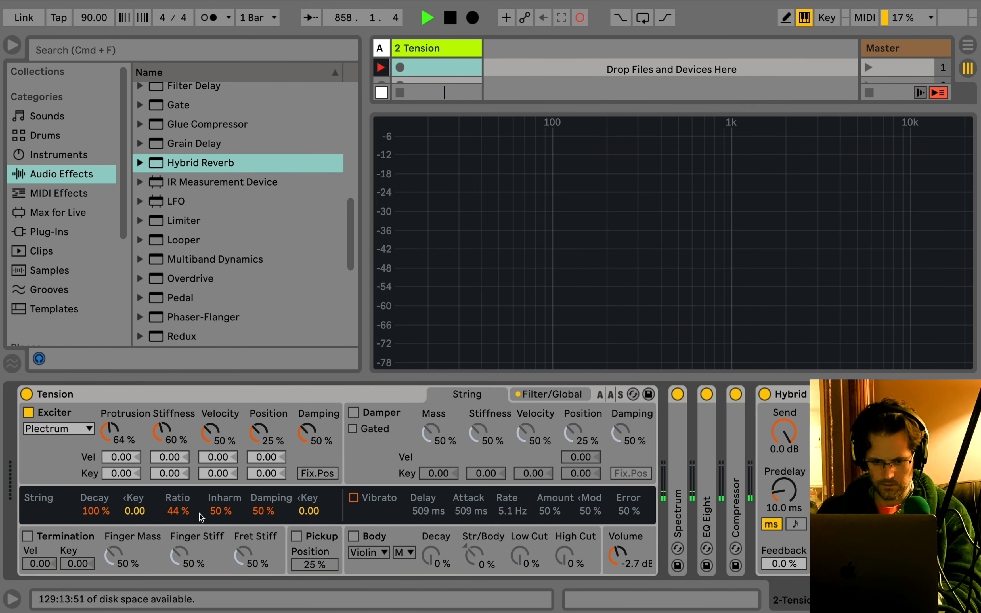
left_click(46, 214)
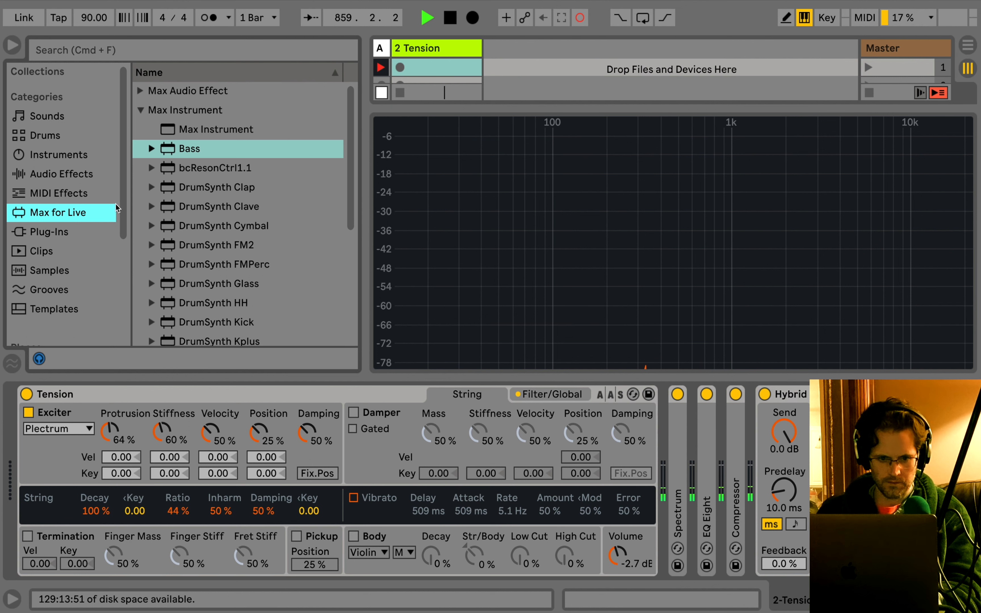
left_click(56, 194)
double_click(180, 285)
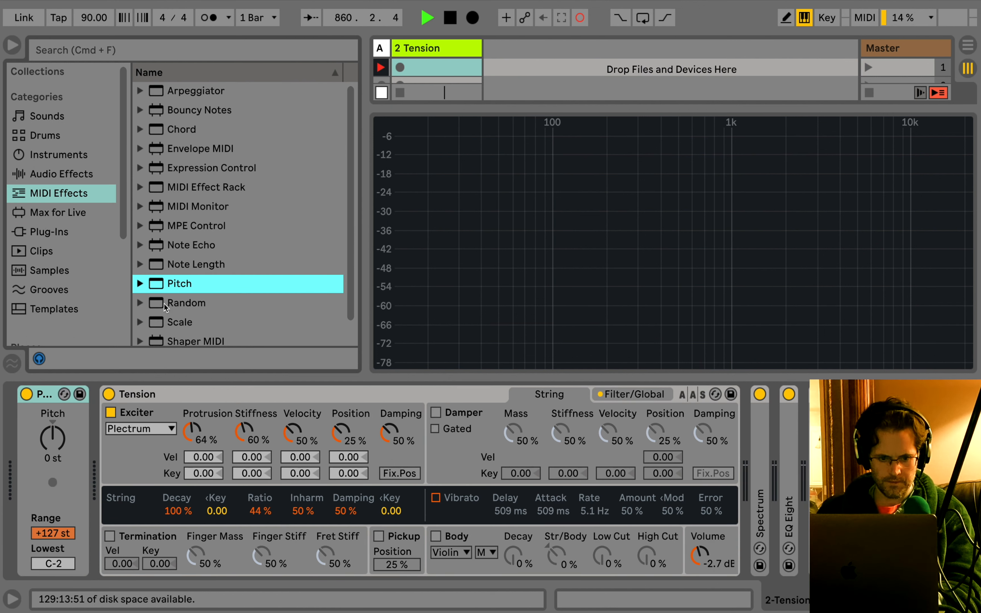
left_click(56, 441)
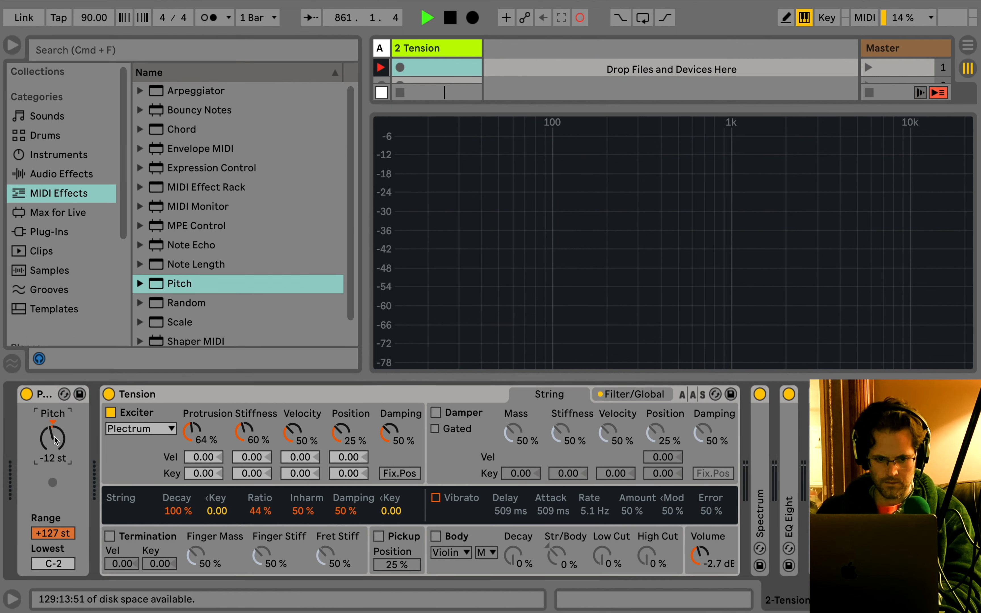
key("shift+Down")
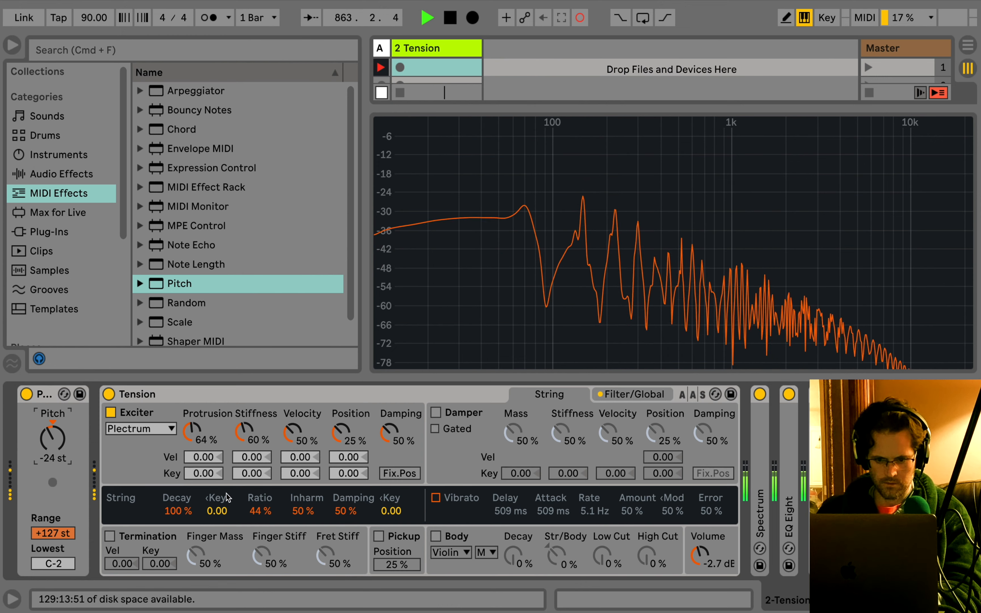
- Enable Tension's Violin Body with Decay at 47% and Str/Body at -73%
left_click(436, 536)
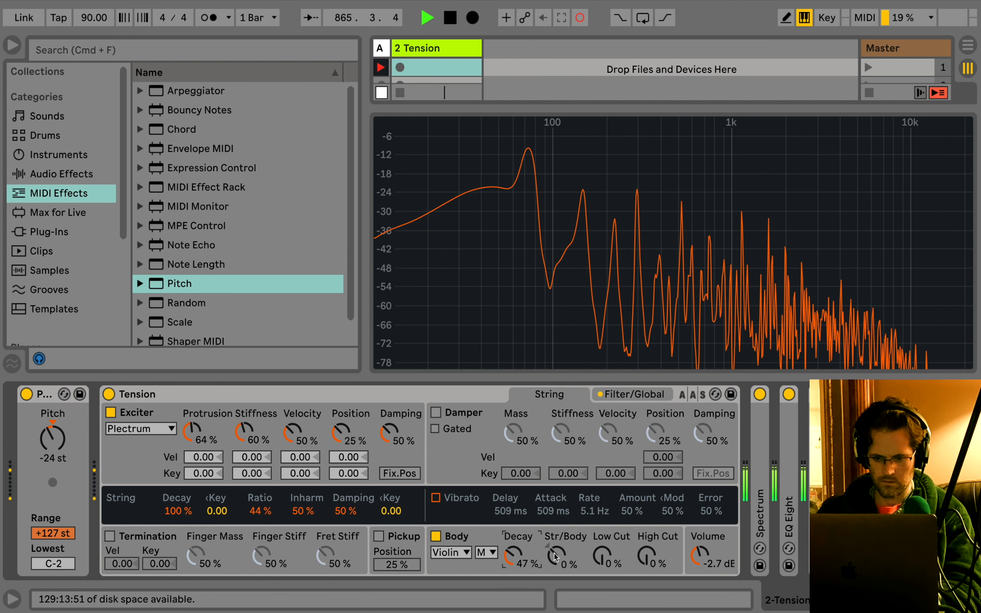
left_click_drag(556, 556, 557, 563)
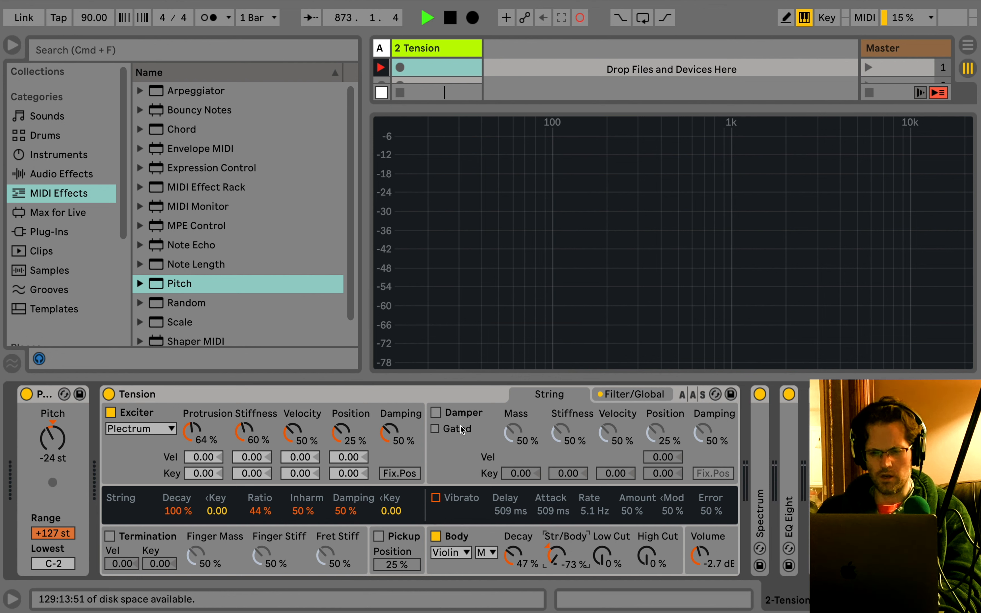
- Insert a new audio track, set its input to Resampling with Monitor on Auto, and arm it for recording
right_click(504, 73)
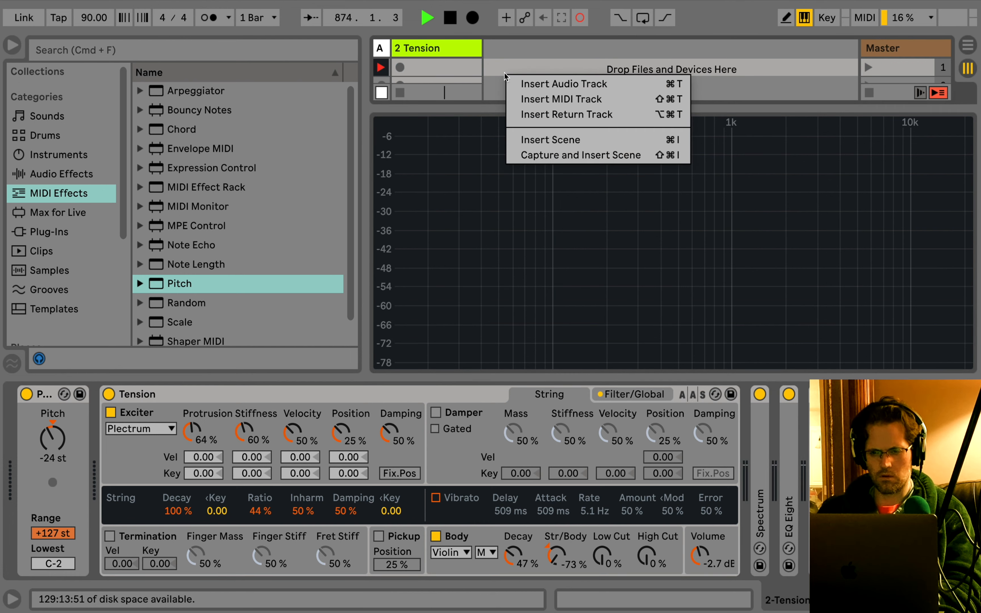
left_click(546, 88)
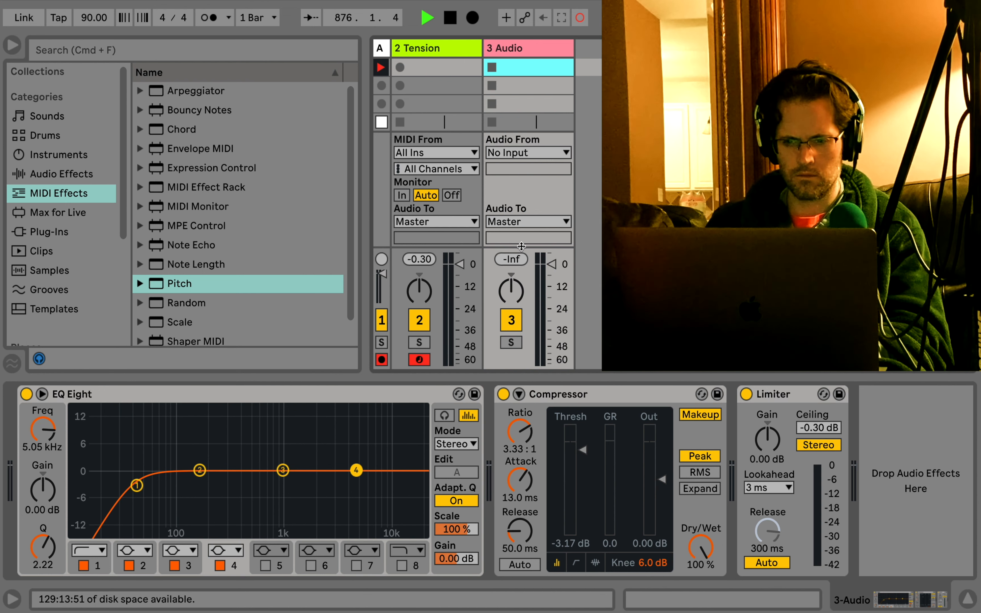
left_click(512, 153)
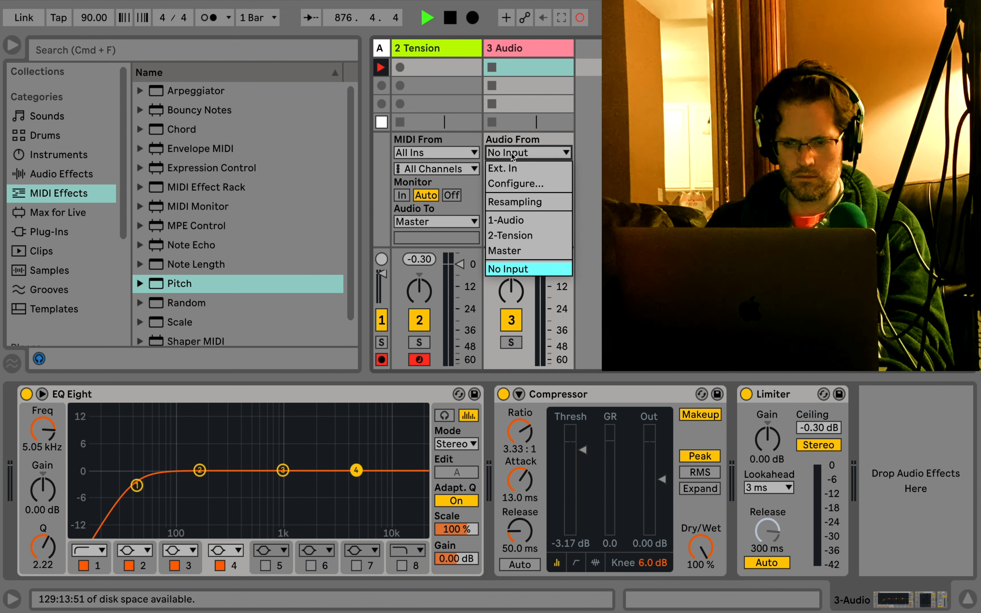
left_click(519, 199)
left_click(514, 361)
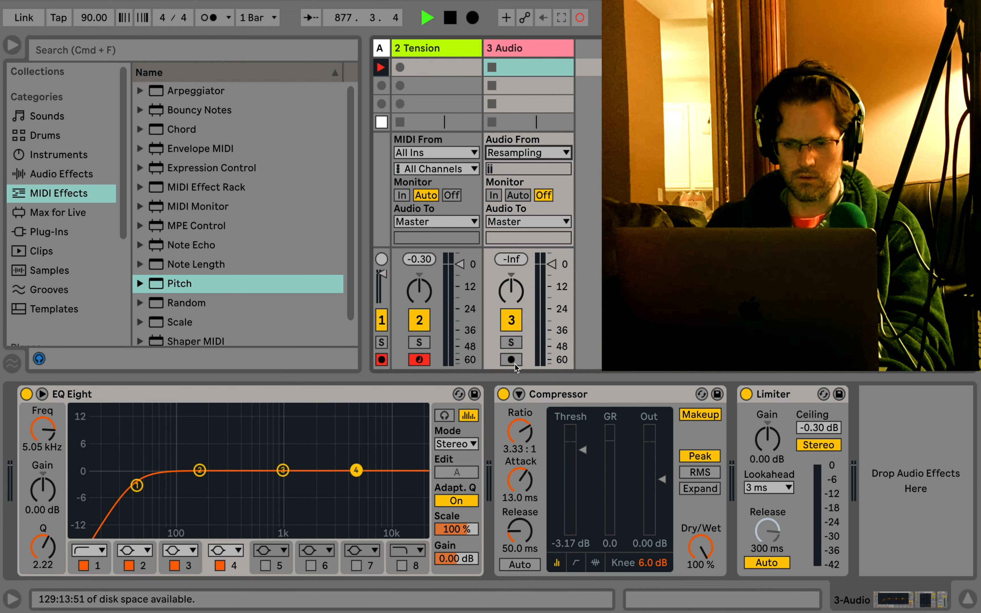
left_click(518, 195)
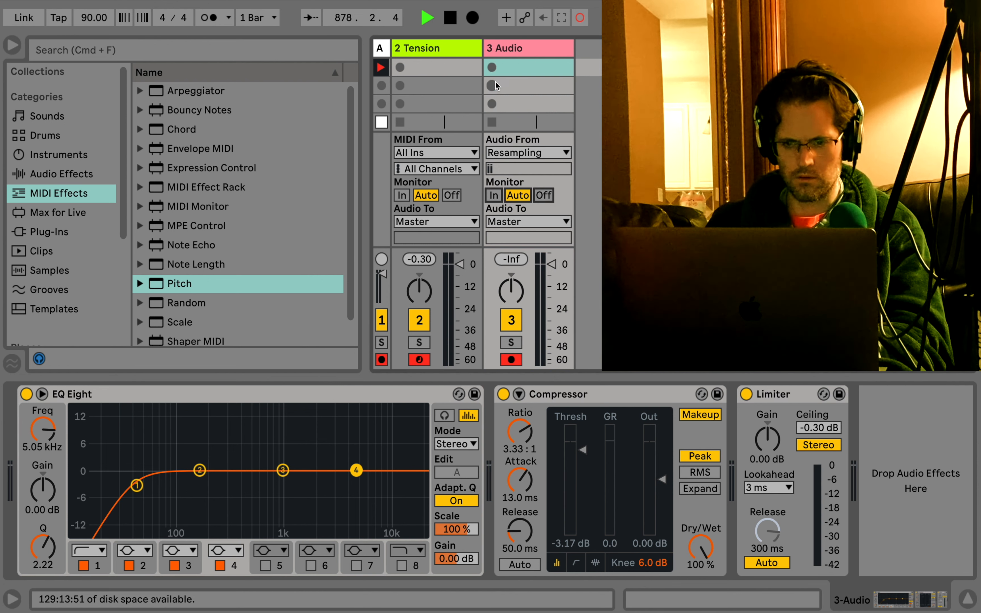
- Record a Tension performance into the second slot of the resampling track, stop it, and disarm the Tension track
left_click(496, 82)
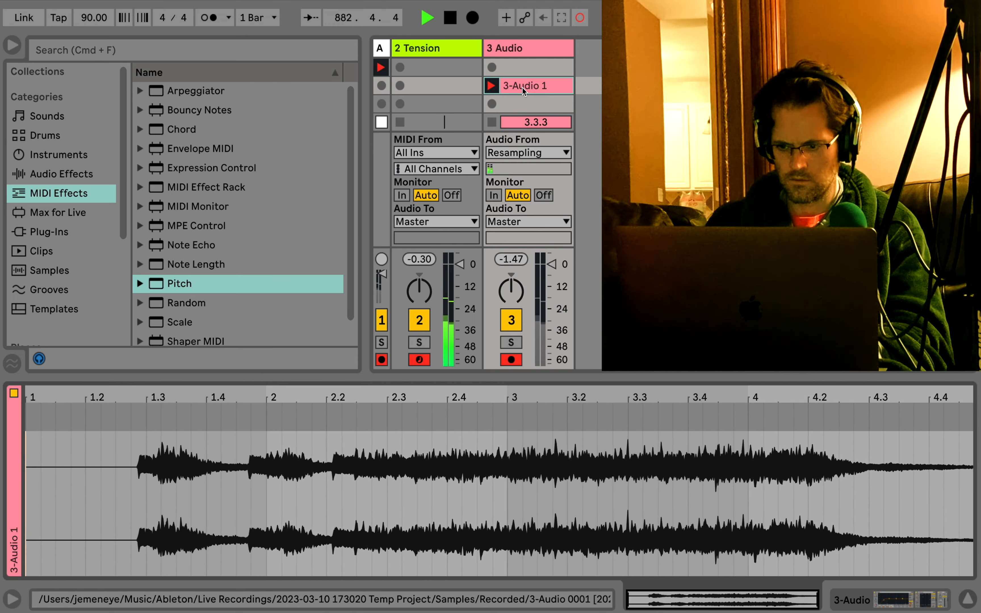
left_click(492, 122)
left_click(419, 359)
- Loop the decaying tail of the recorded clip, starting at 4.3.1 with a length of 0.3.0
left_click_drag(722, 507, 878, 507)
key("super+l")
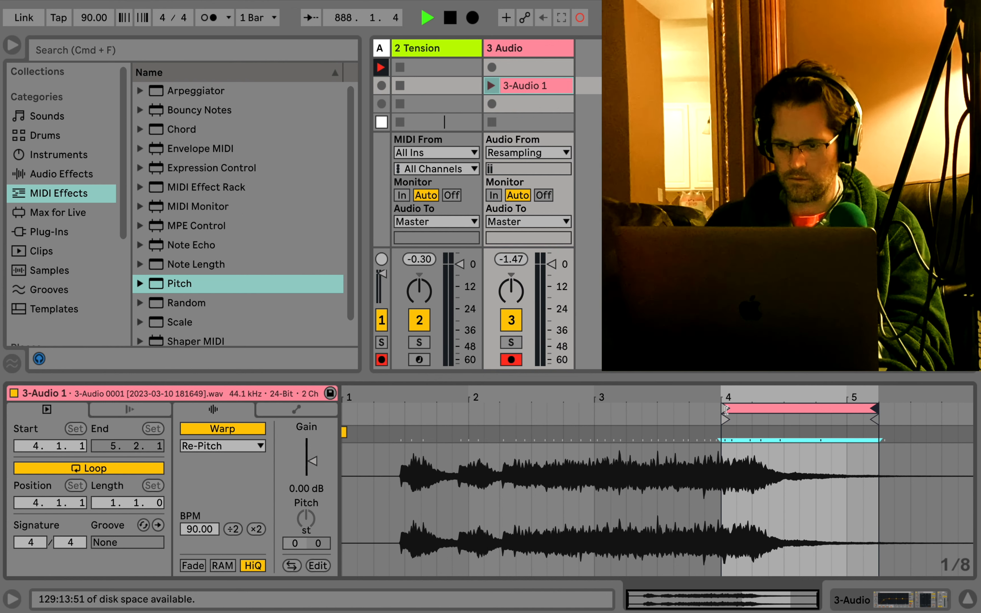
left_click_drag(724, 408, 780, 411)
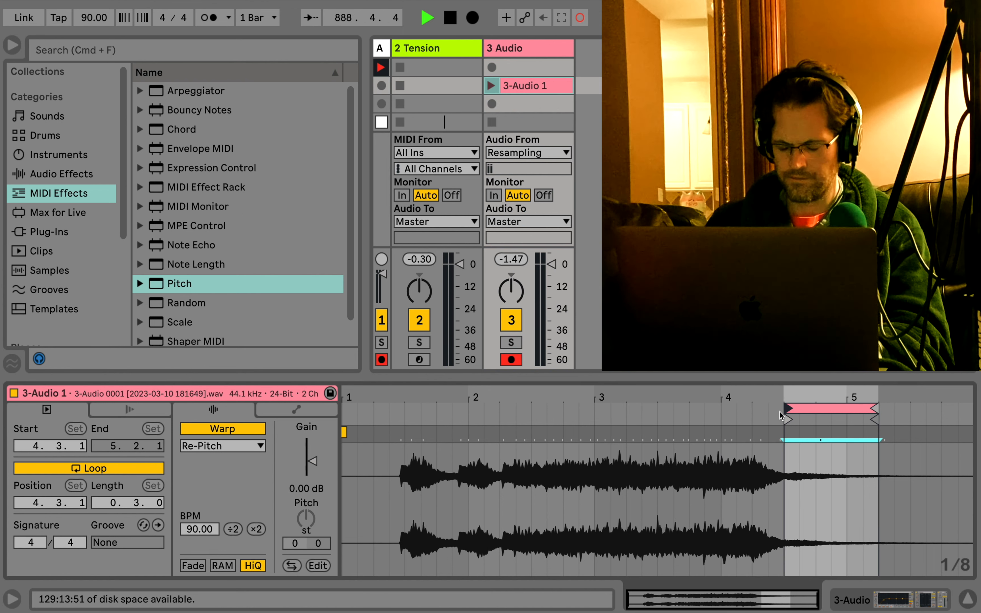
- Audition the looped tail of the recorded clip and crop the sample to that region
left_click(492, 85)
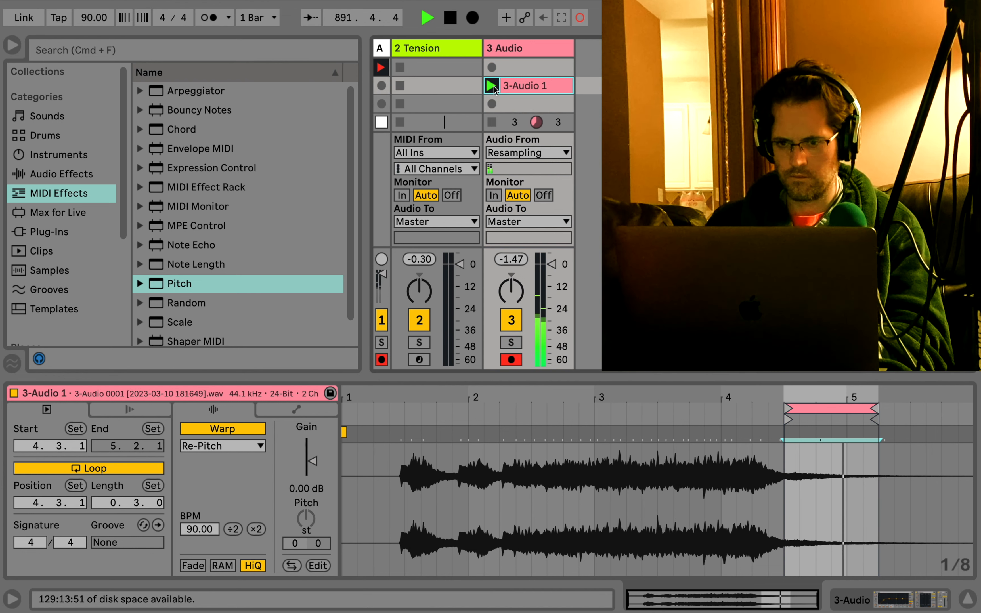
left_click(842, 406)
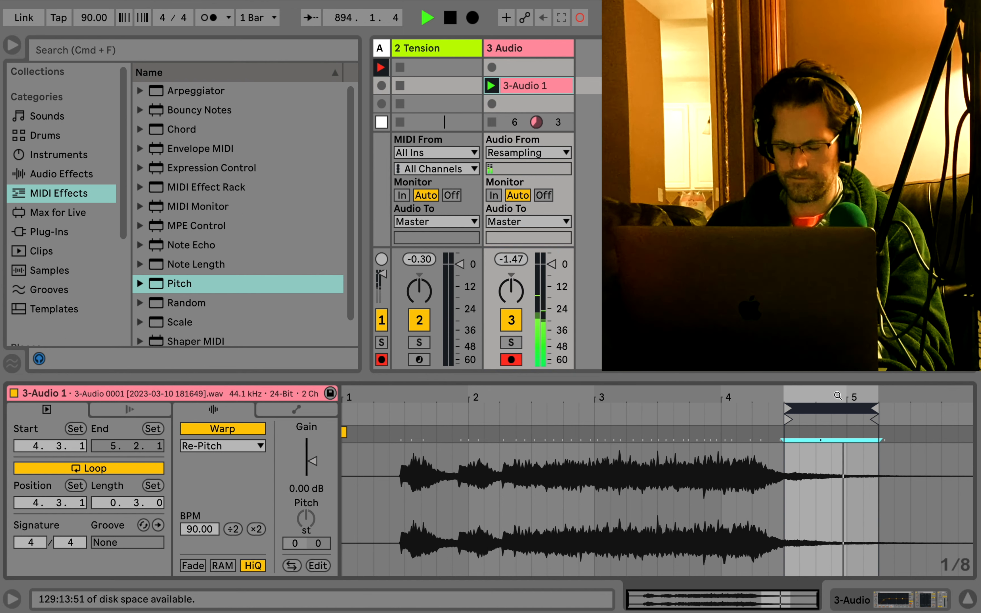
left_click(492, 123)
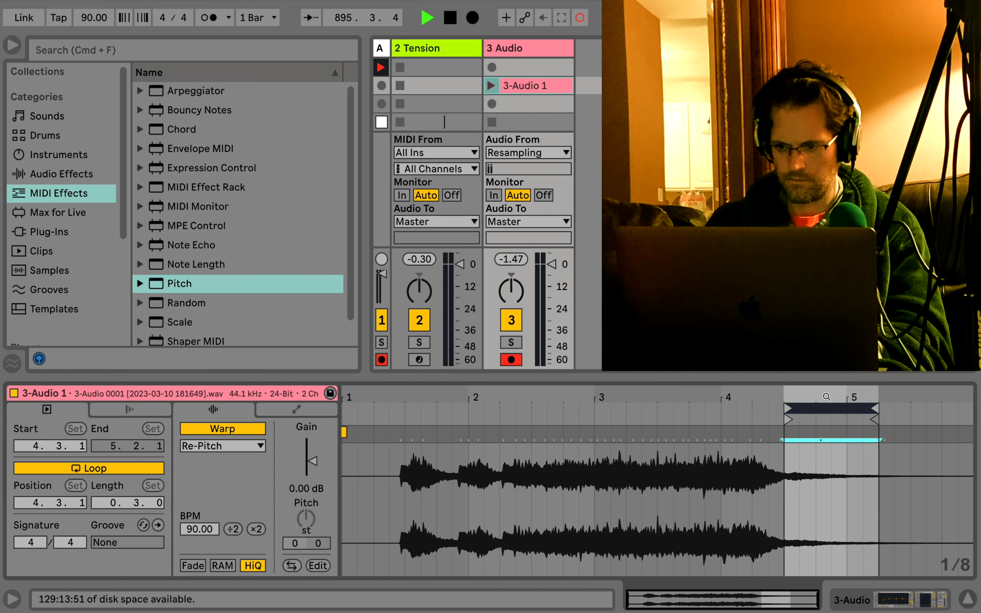
right_click(831, 471)
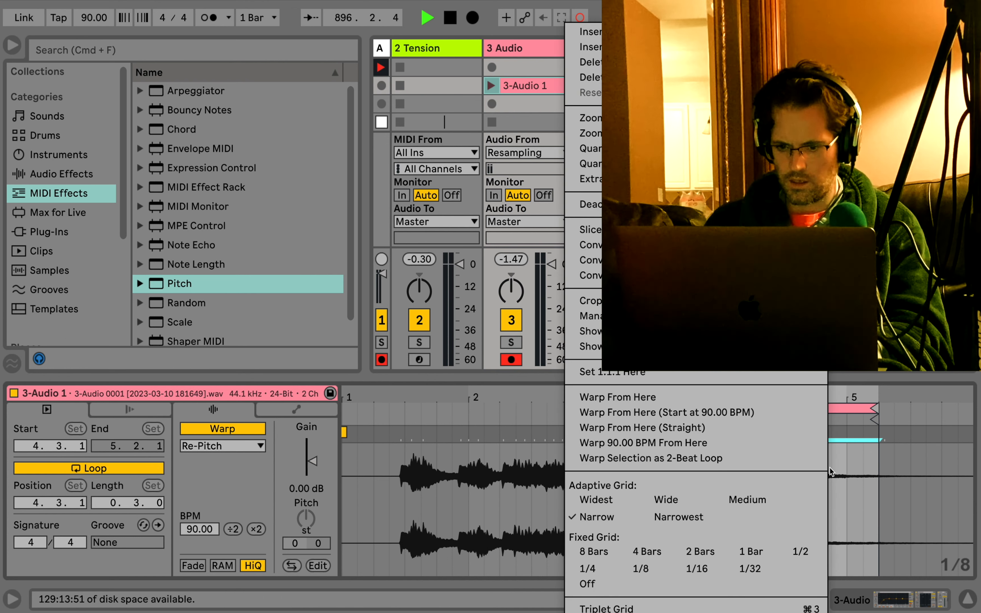
left_click(592, 300)
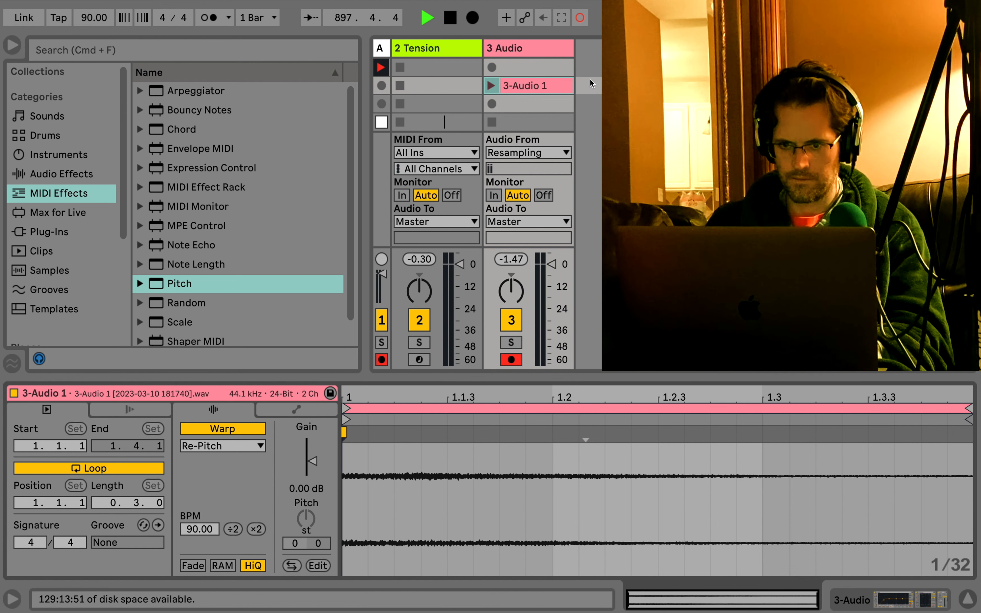
- Narrow the Tension track and rename the resampling audio track "Resamp"
left_click_drag(478, 53, 402, 55)
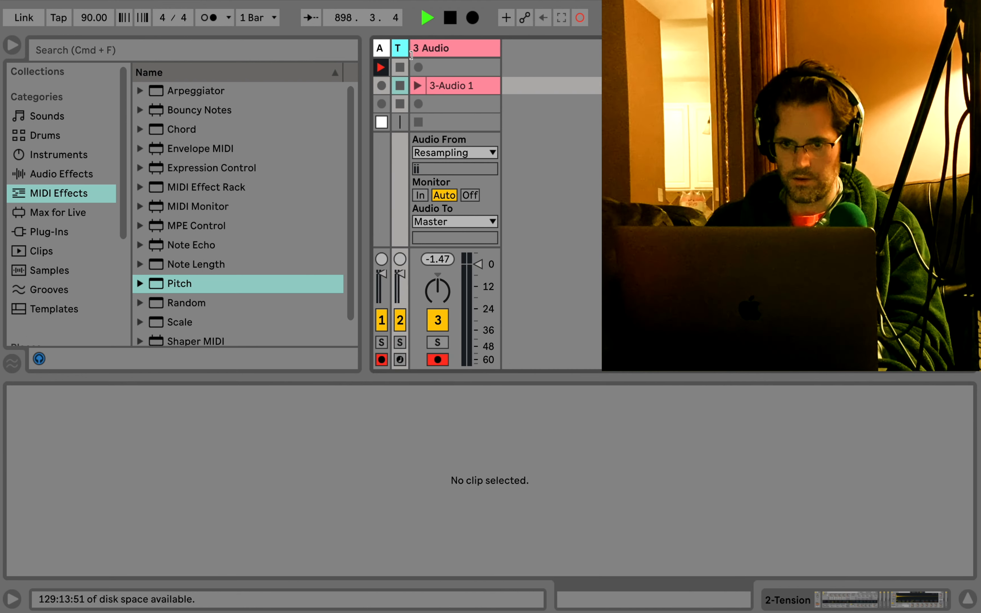
left_click(490, 55)
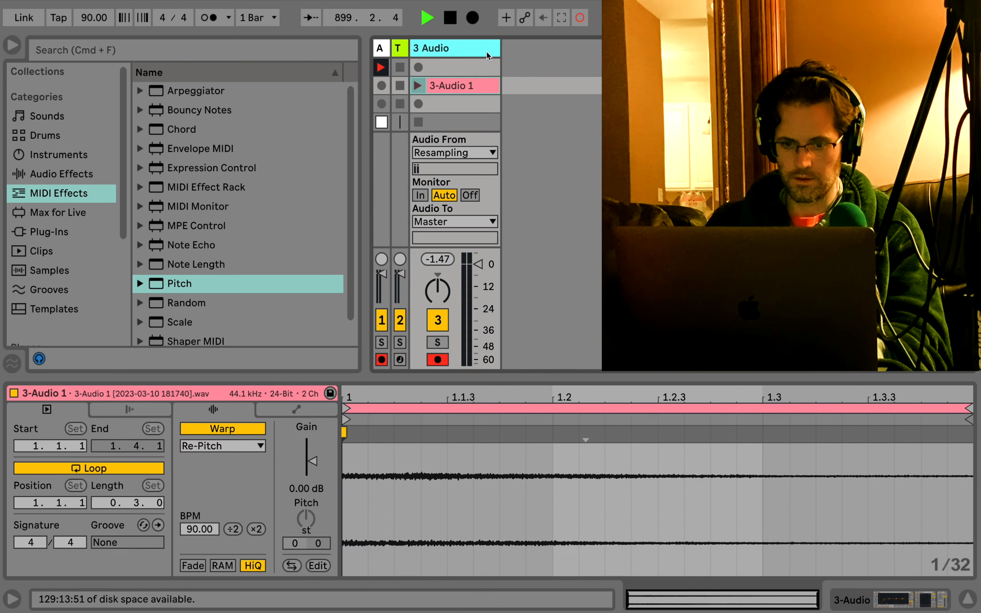
key("super+r")
type("Resam")
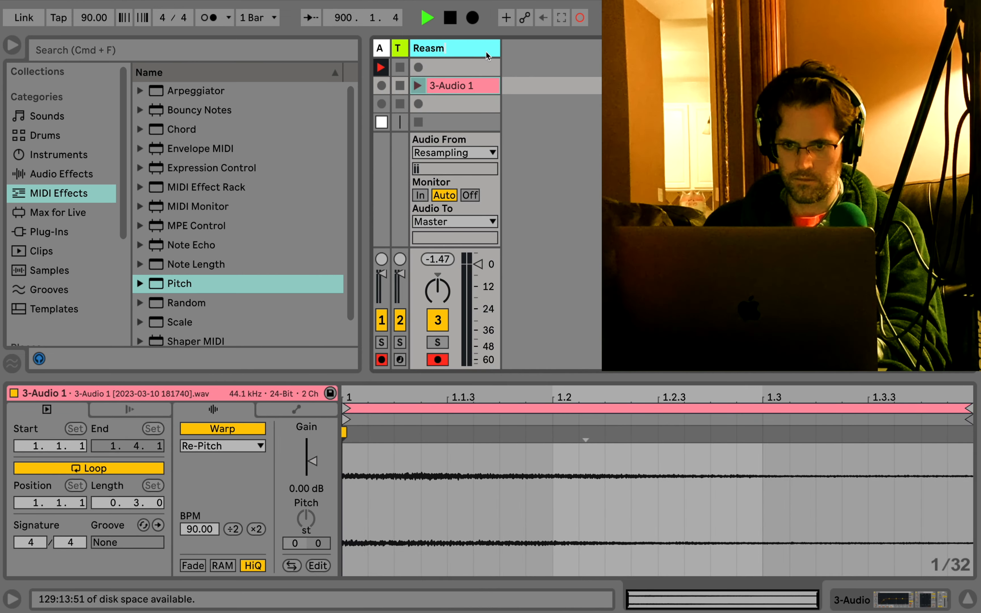
type("p")
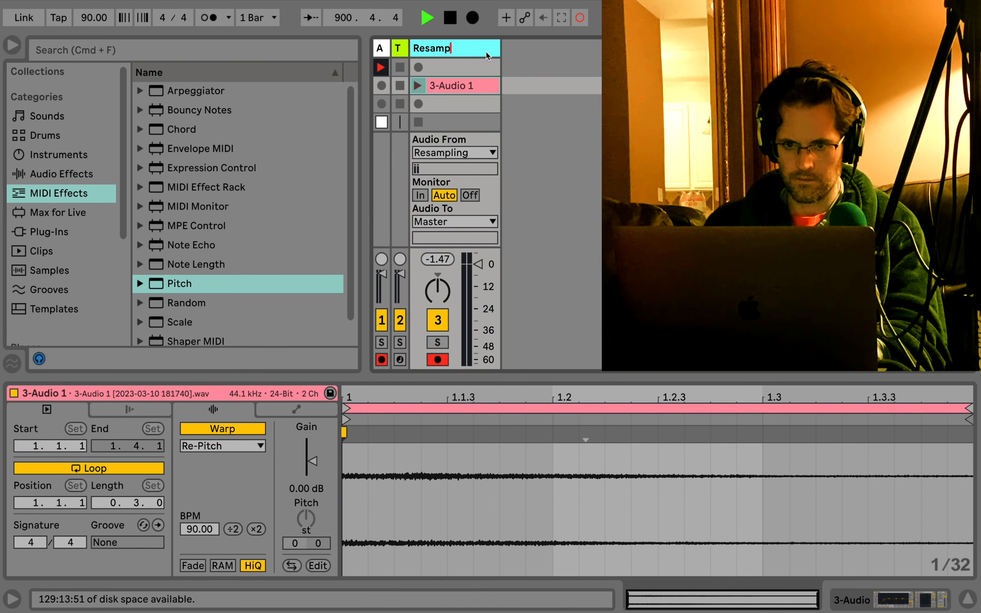
key("Return")
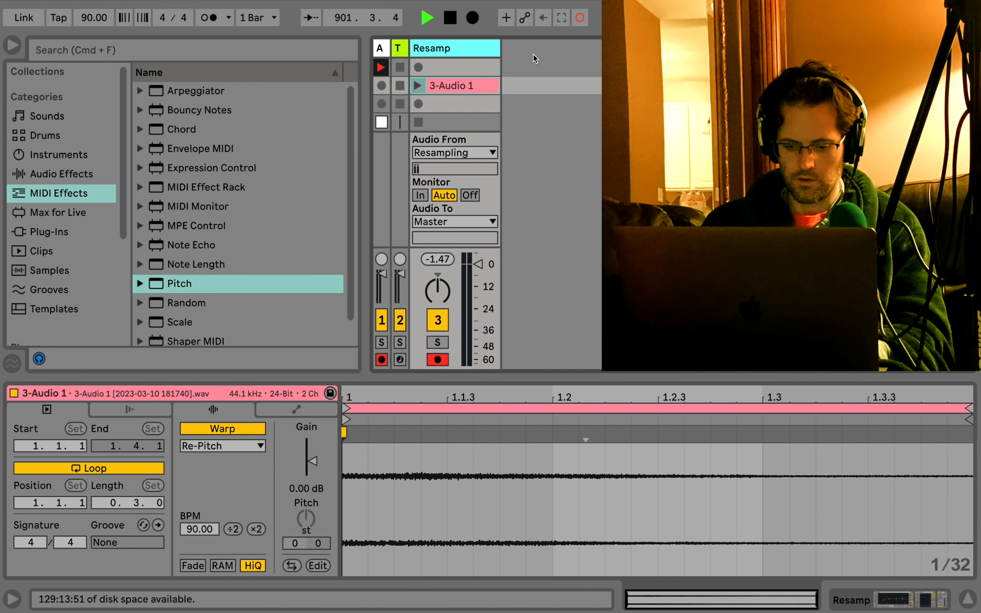
- Insert a new MIDI track after Resamp, arm it, and colour it orange
key("super+shift+t")
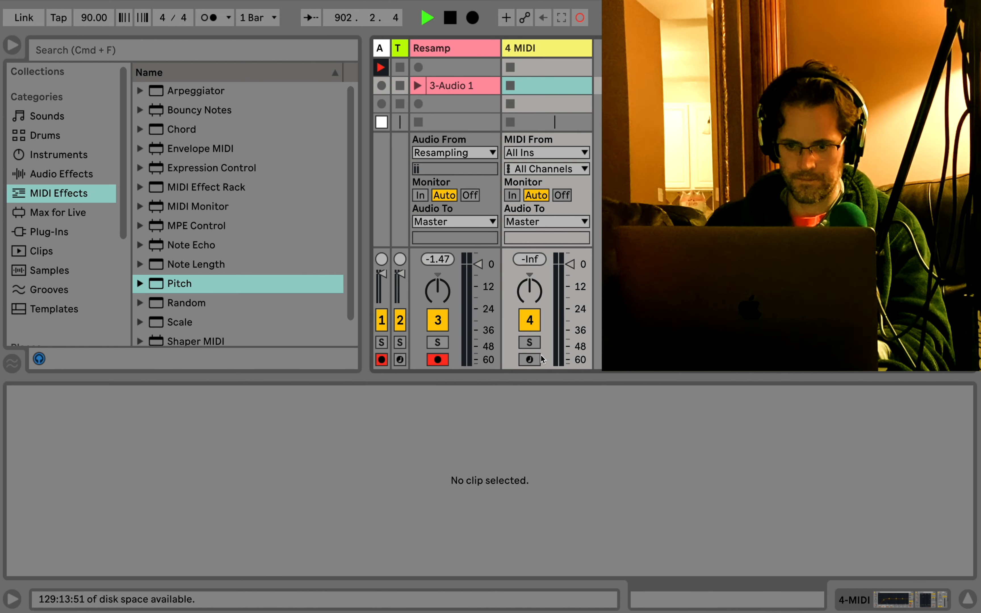
right_click(519, 49)
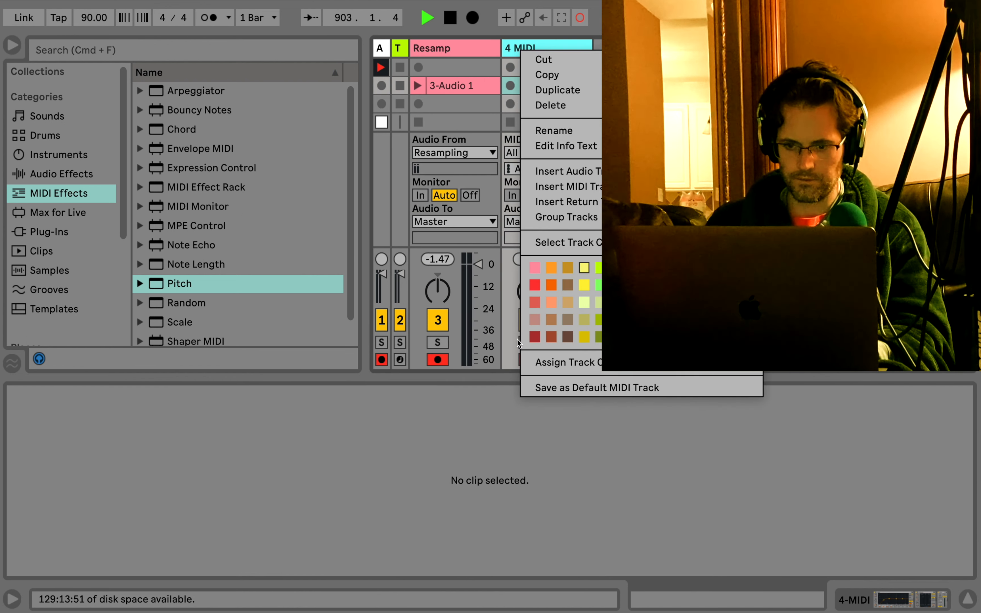
left_click(551, 285)
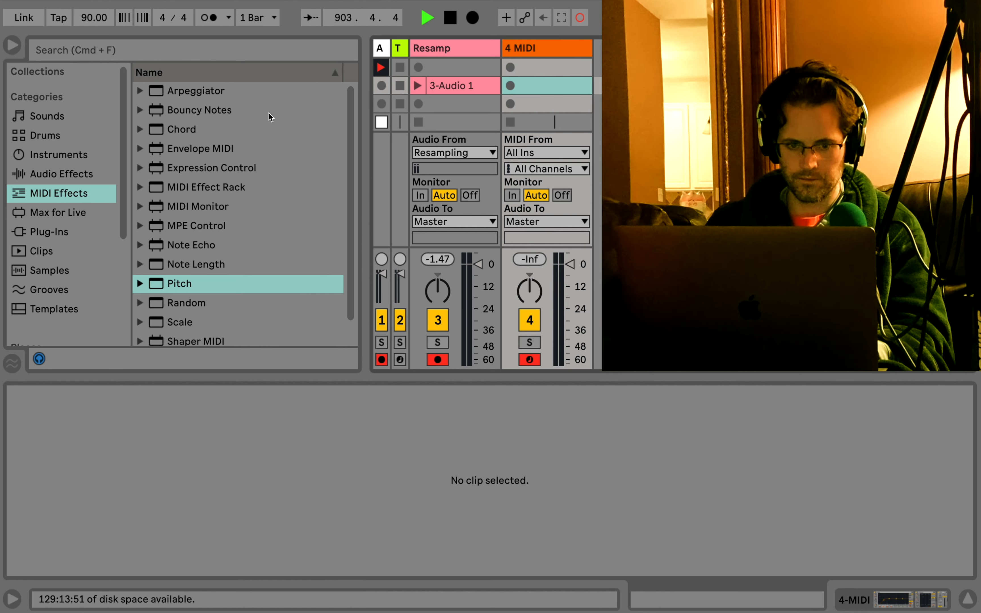
- Load Sampler on the new MIDI track, place the cropped resampled clip in it, and disarm the Resamp track
left_click(101, 157)
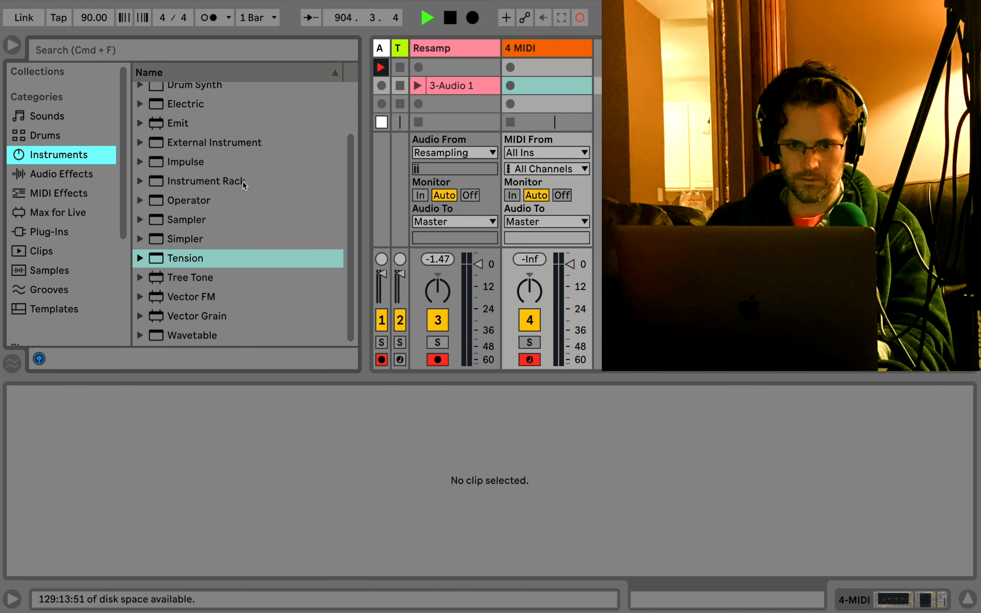
left_click(194, 222)
left_click_drag(194, 221, 544, 90)
left_click_drag(486, 87, 424, 434)
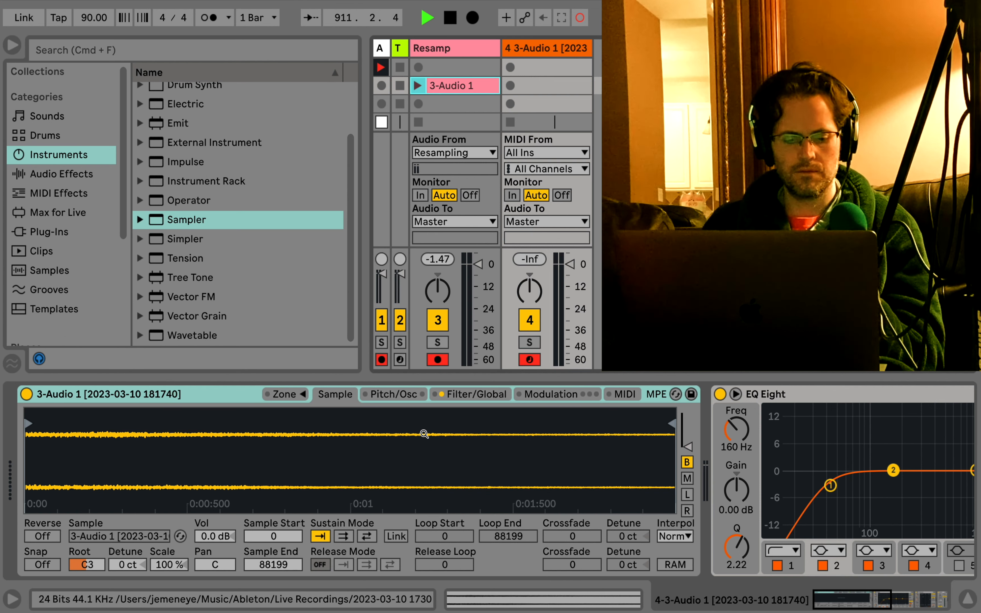
left_click(439, 360)
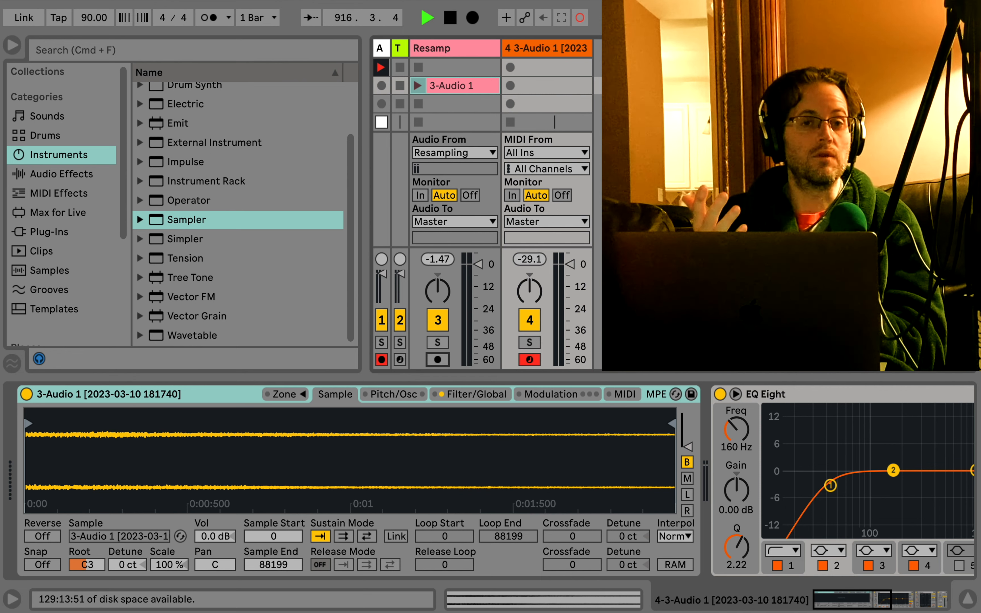
- Switch off Sampler's filter and set the volume envelope Release to 23.3 s
left_click(476, 394)
left_click(45, 416)
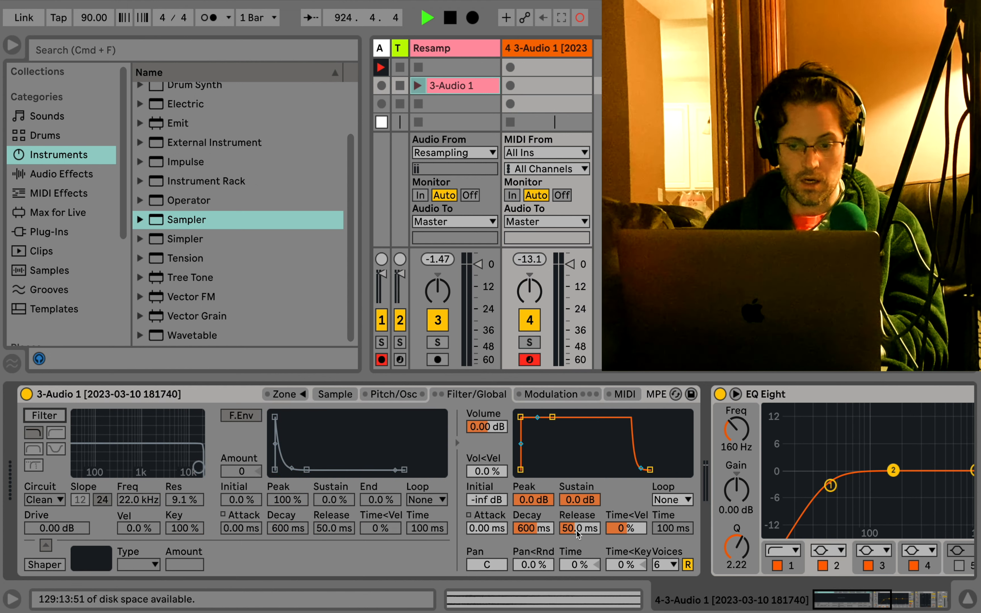
left_click_drag(577, 532, 577, 531)
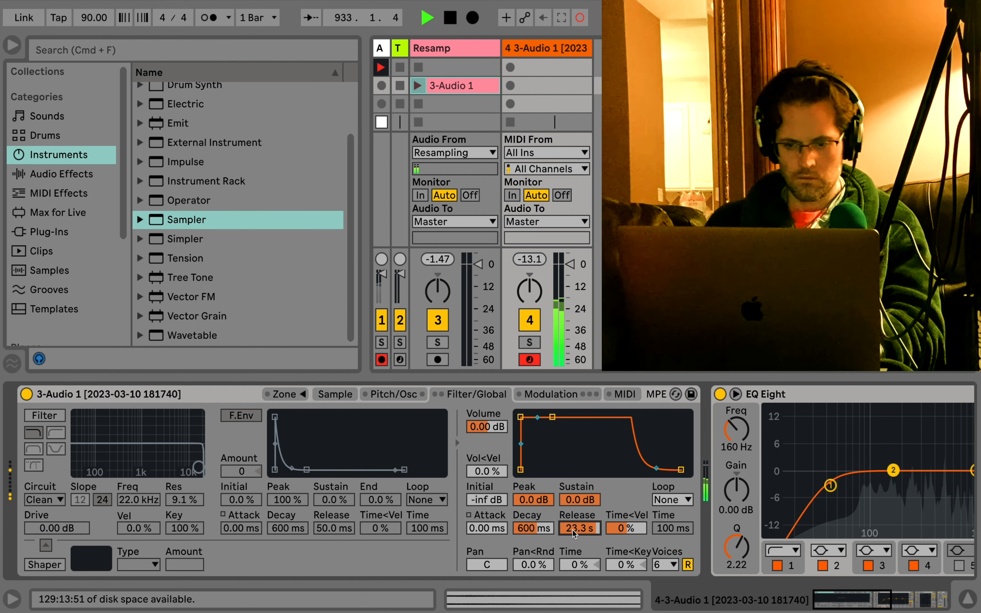
- Enable Sampler's low-pass filter at 130 Hz with 39% resonance and turn on its envelope with an Amount of 58
left_click(45, 415)
left_click_drag(198, 468, 104, 454)
left_click(242, 415)
left_click_drag(241, 472, 241, 431)
- Set Sampler's filter Circuit to MS2 and its Drive to 8.06 dB
left_click(44, 500)
left_click(36, 545)
left_click_drag(44, 528, 43, 509)
- Compare the Clean filter circuit with MS2 and return to MS2
left_click(44, 502)
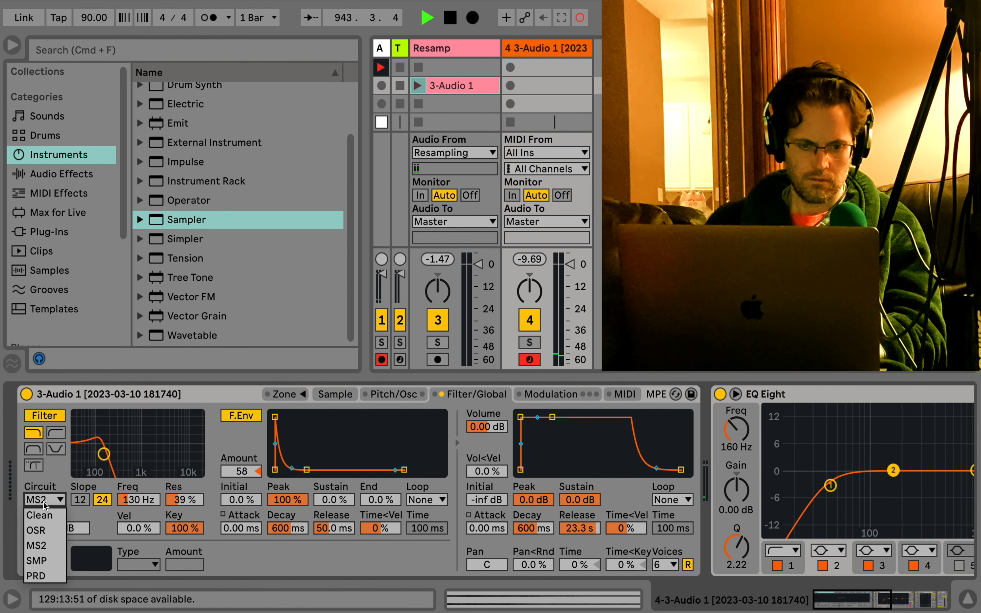
left_click(46, 515)
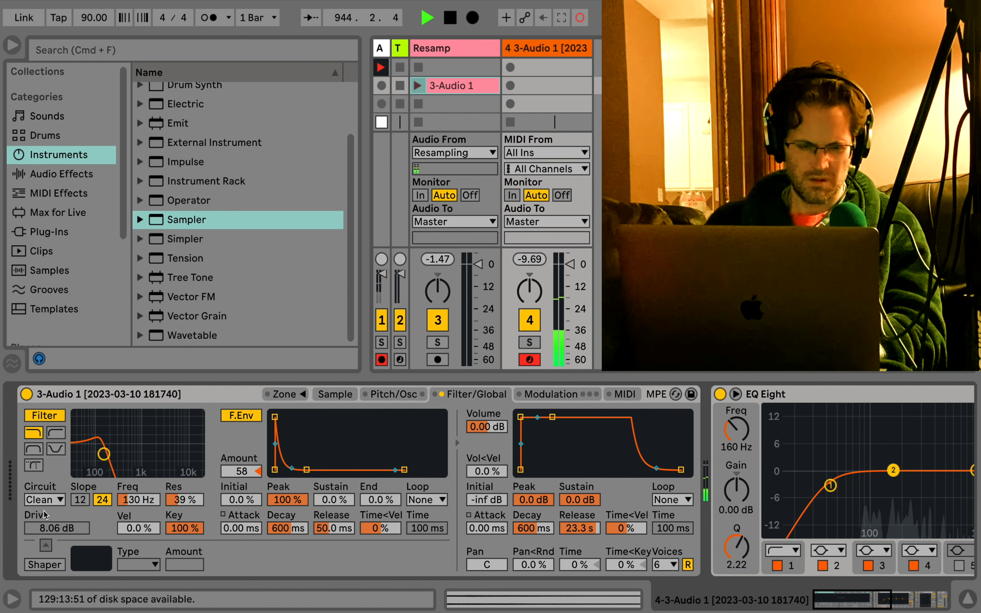
left_click(45, 503)
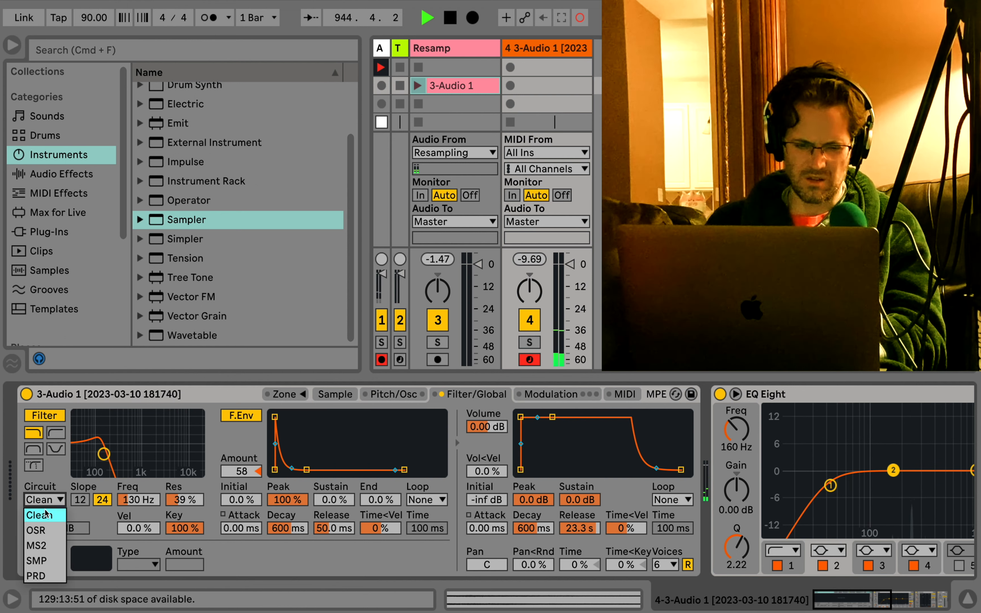
left_click(47, 544)
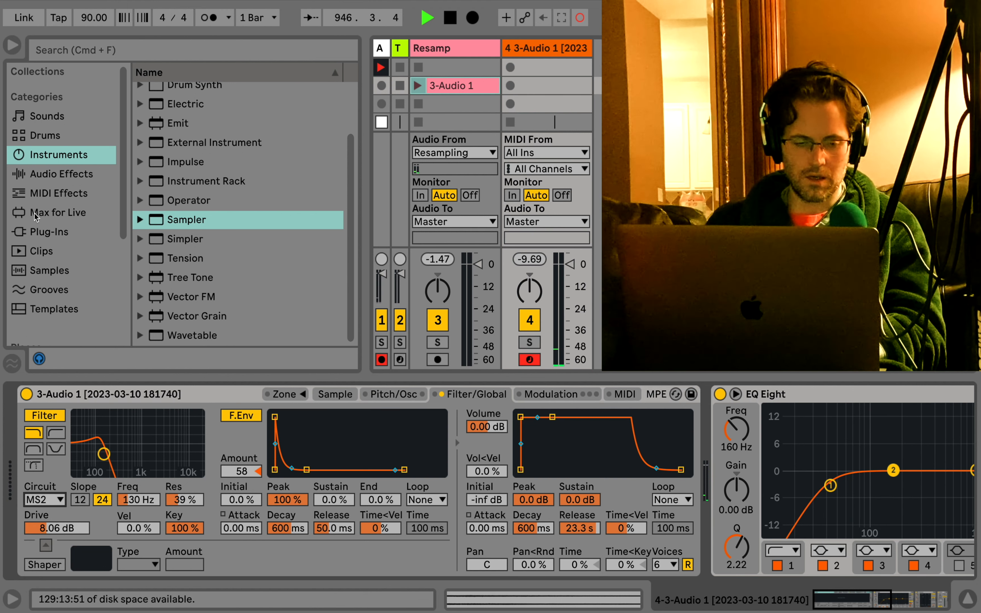
- Add the Pitch MIDI effect before Sampler and transpose it down to -12 st
left_click(38, 199)
left_click_drag(180, 284, 25, 466)
left_click_drag(53, 438, 52, 451)
- Set the filter envelope's Decay to 183 ms and Sustain to 1.9%, raise the cutoff to 1.11 kHz, and compare with the filter bypassed
left_click_drag(389, 469, 379, 469)
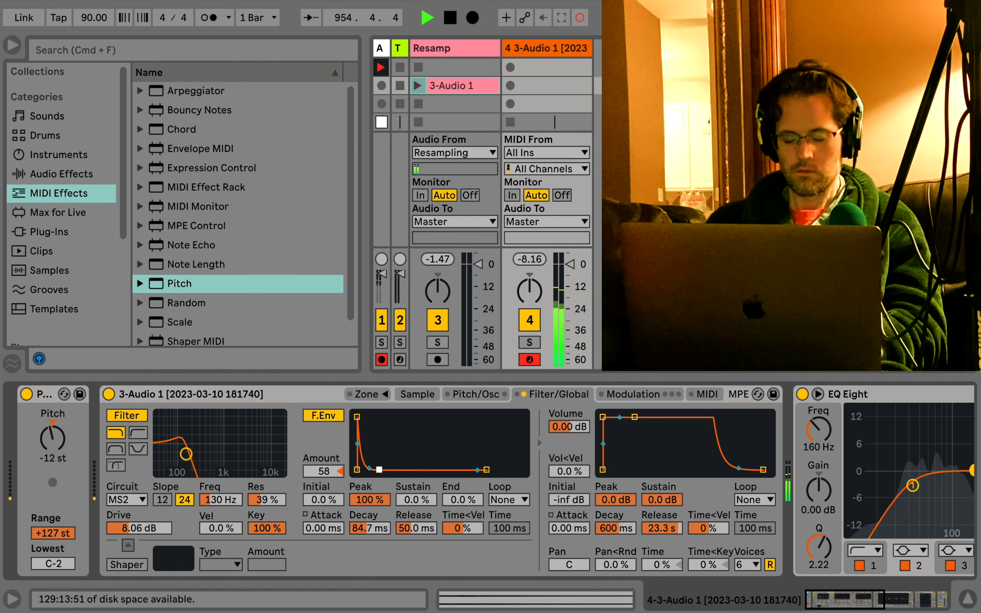
left_click_drag(379, 470, 383, 469)
left_click_drag(186, 454, 225, 454)
left_click(145, 418)
left_click(145, 417)
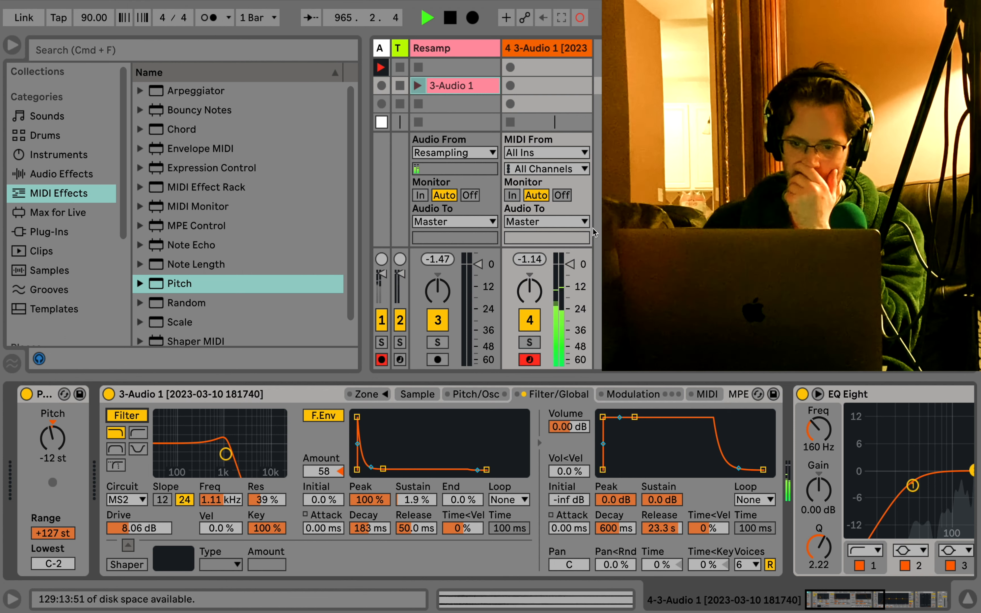
- Enable forward sustain looping in Sampler's sample display, with Loop End at 81125 and Loop Start at 8908
left_click(418, 394)
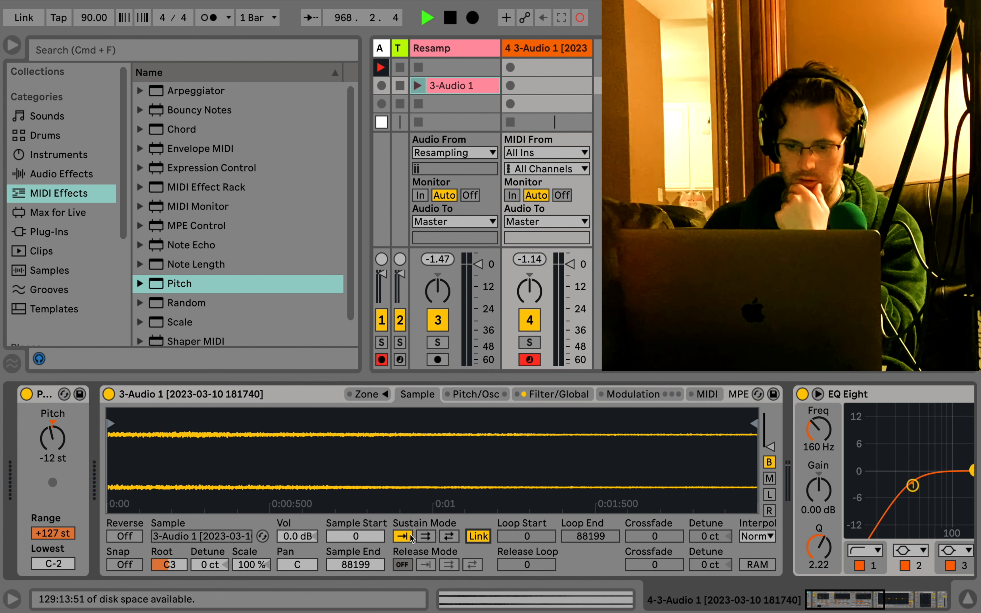
left_click(425, 537)
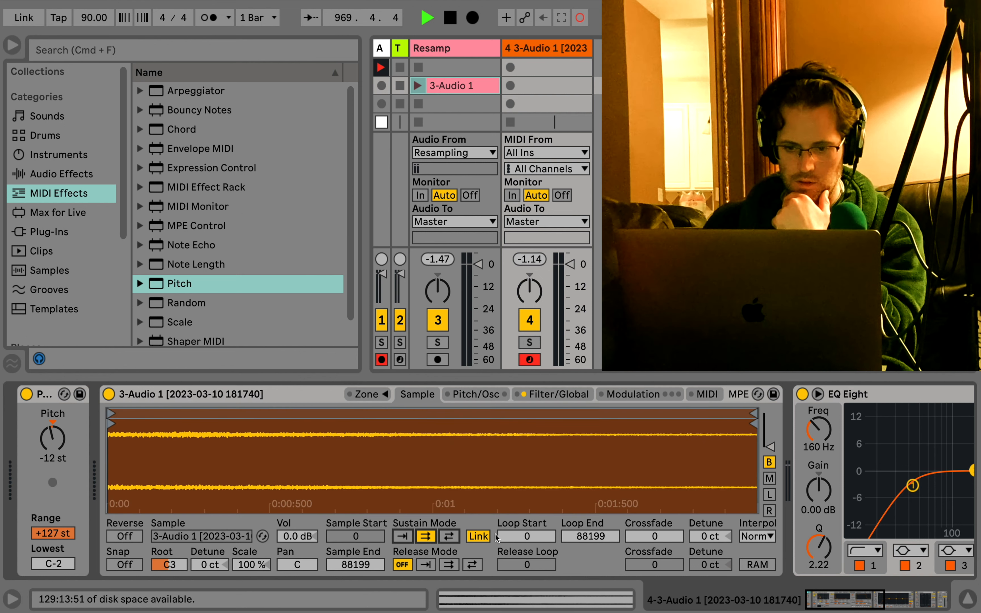
mouse_move(537, 537)
left_mouse_down()
mouse_move(538, 517)
mouse_move(538, 538)
left_mouse_up()
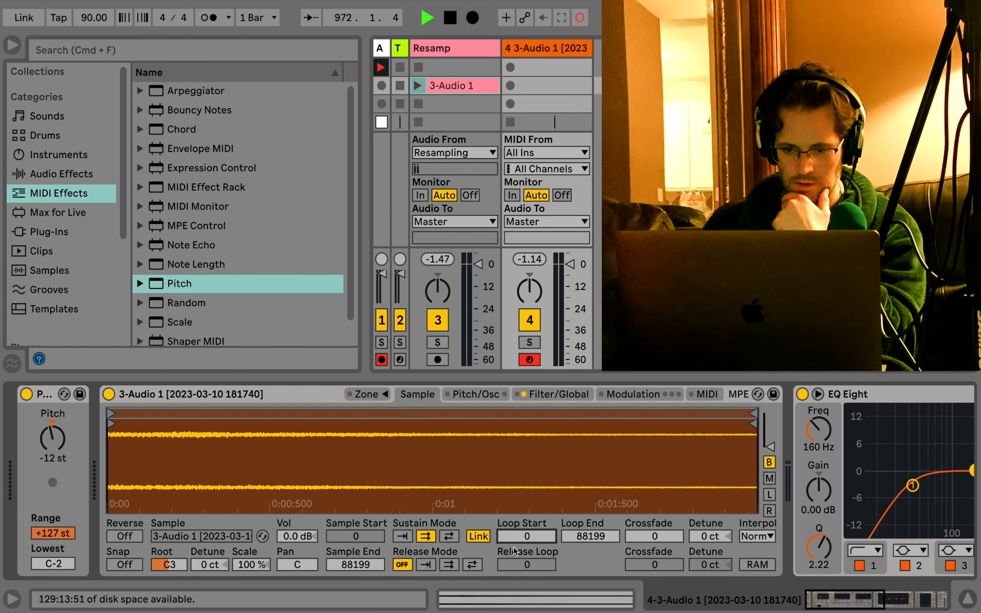
mouse_move(591, 536)
left_mouse_down()
mouse_move(591, 559)
mouse_move(591, 551)
left_mouse_up()
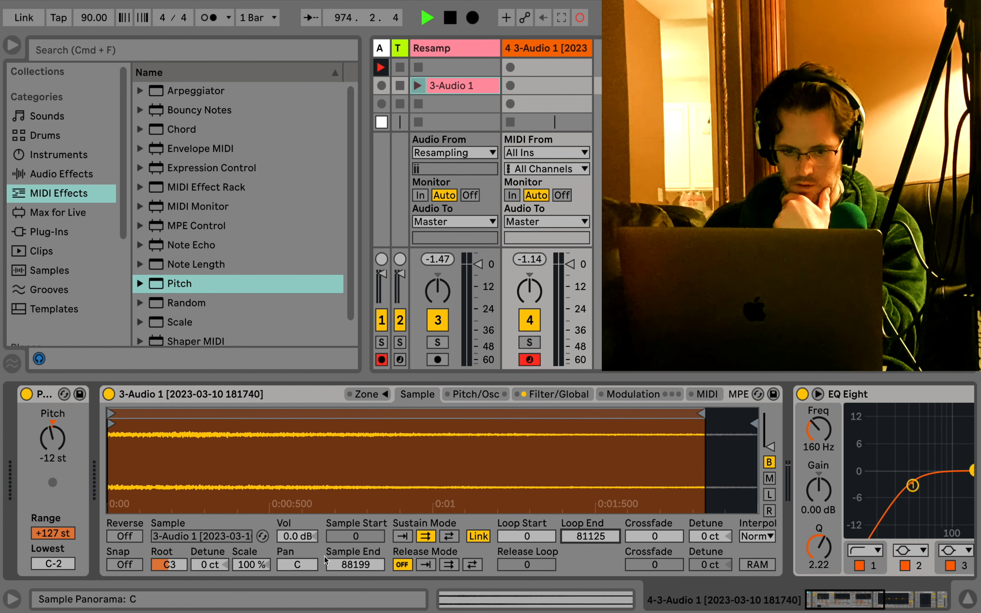
left_click_drag(527, 536, 528, 524)
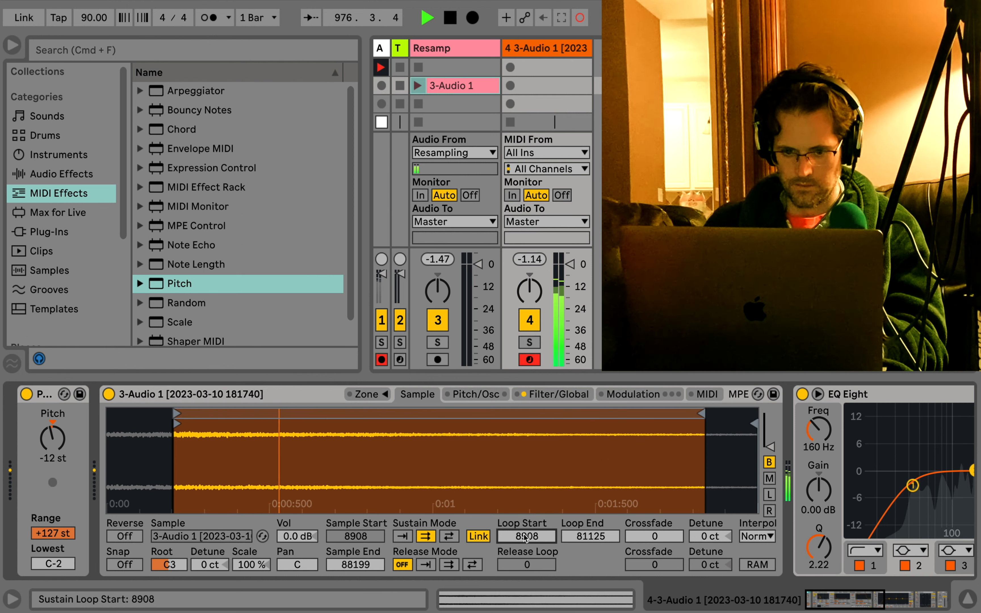
- Unlink Sample Start from Loop Start, placing the sample start at 9305 and the loop start at 28572
mouse_move(177, 423)
left_mouse_down()
mouse_move(114, 420)
mouse_move(189, 424)
left_mouse_up()
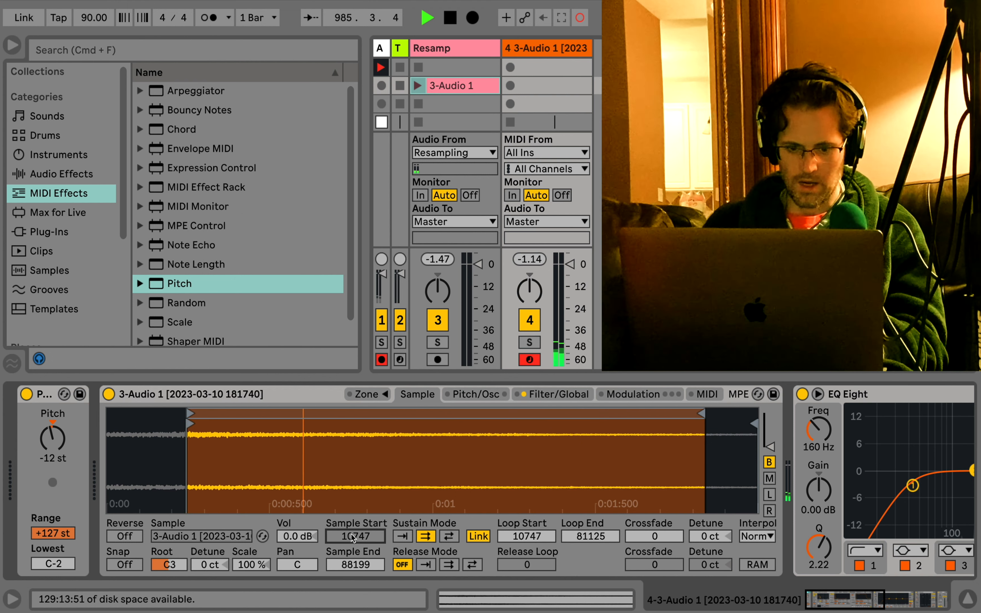
mouse_move(351, 535)
left_mouse_down()
mouse_move(351, 525)
mouse_move(351, 538)
mouse_move(364, 537)
left_mouse_up()
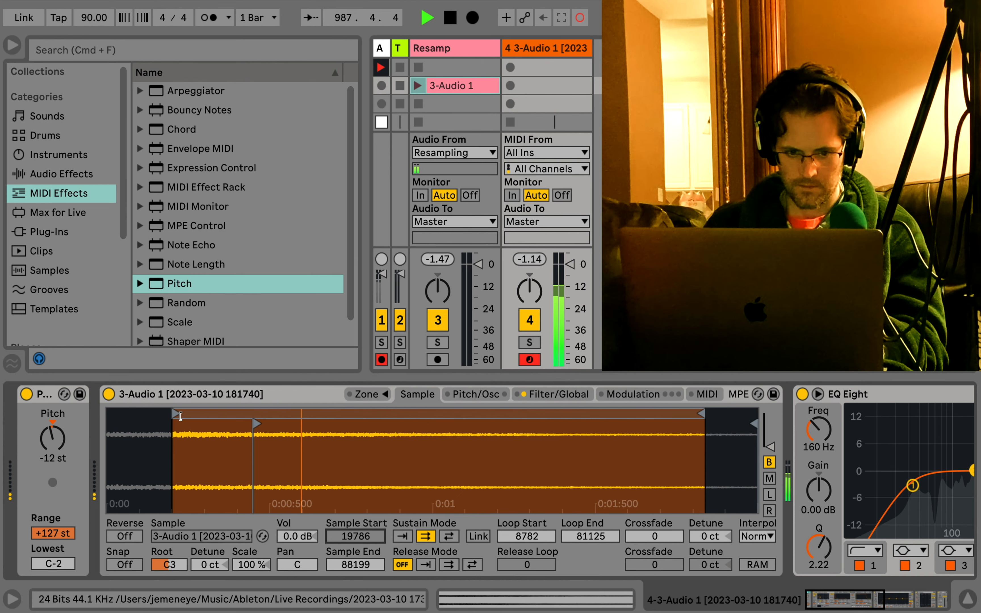
left_click_drag(176, 415, 346, 415)
left_click_drag(256, 421, 177, 423)
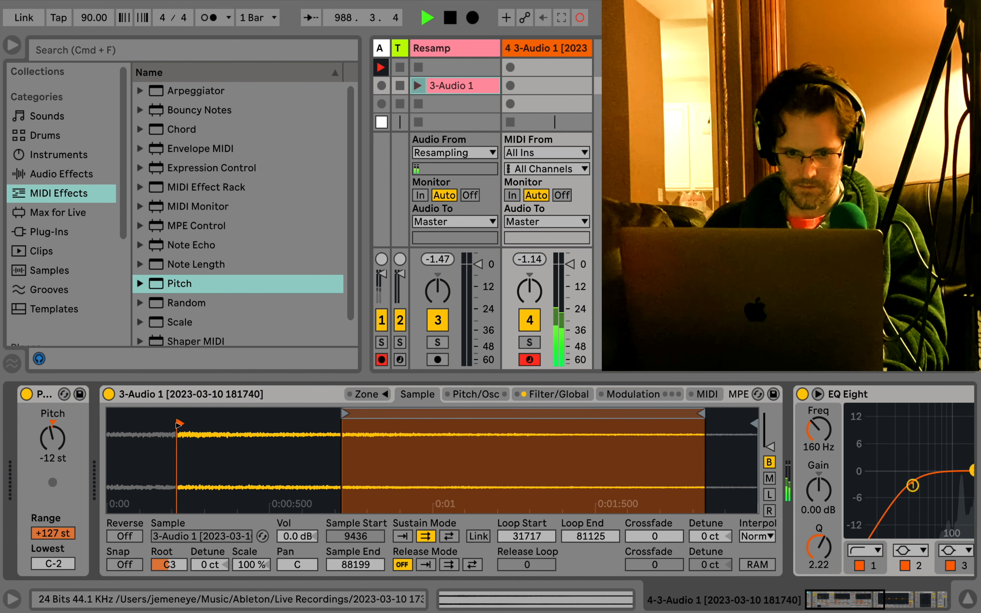
left_click_drag(346, 415, 323, 416)
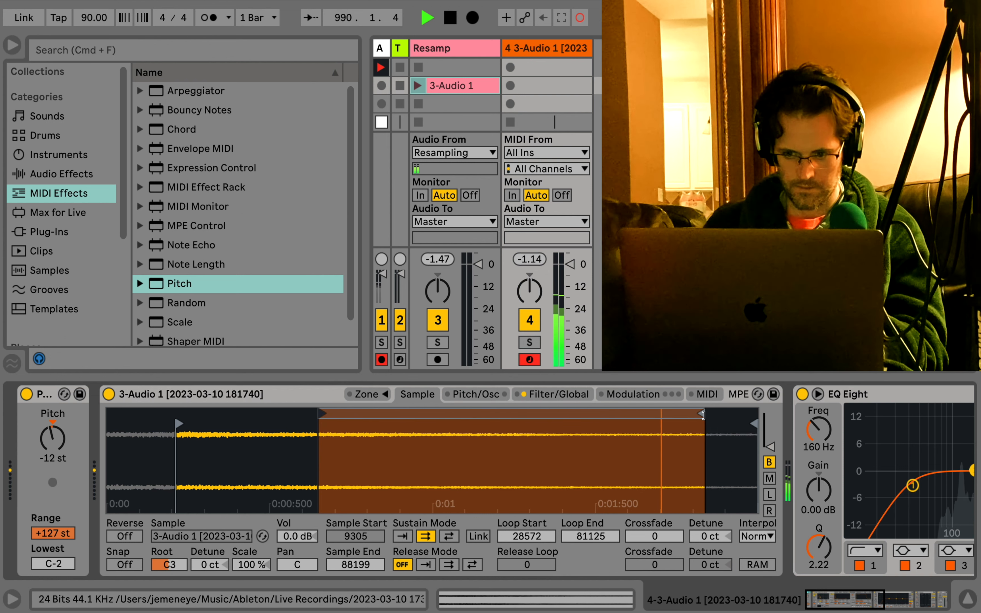
- Set the sustain loop's Crossfade to 13624 and shorten Loop End to 79946
left_click_drag(654, 537, 675, 535)
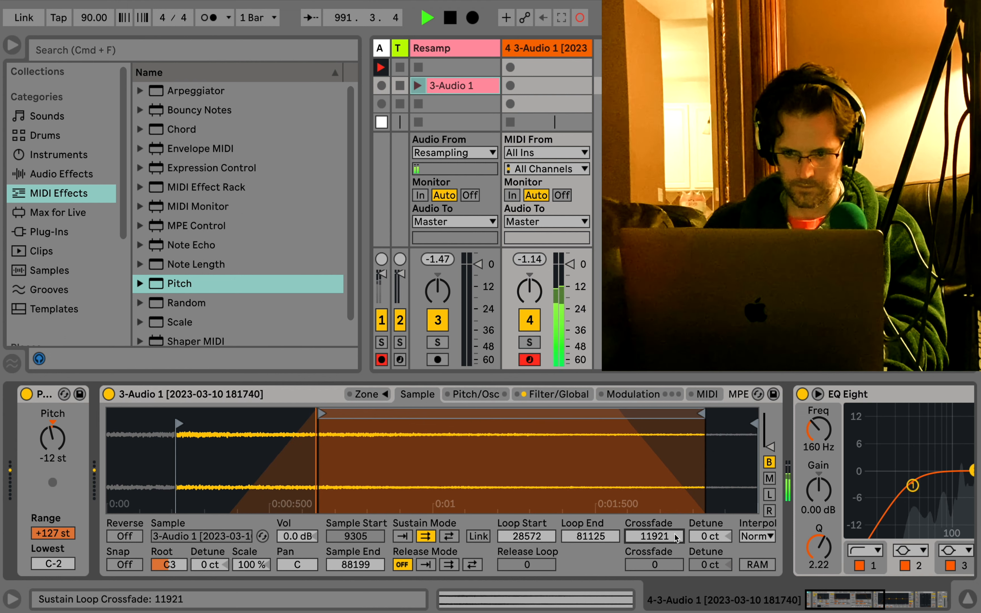
scroll(675, 534, "up", 5)
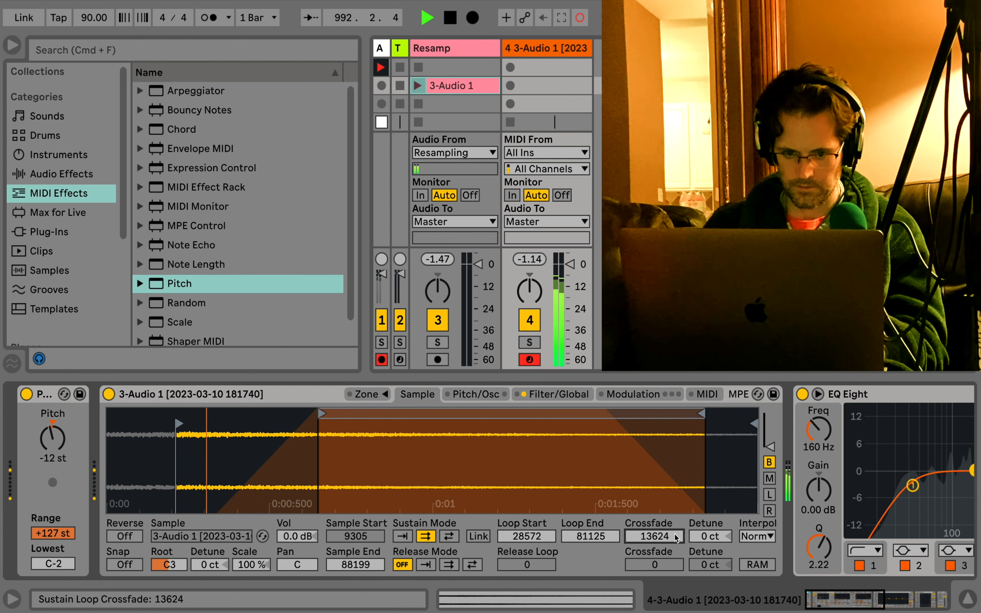
left_click_drag(706, 416, 696, 417)
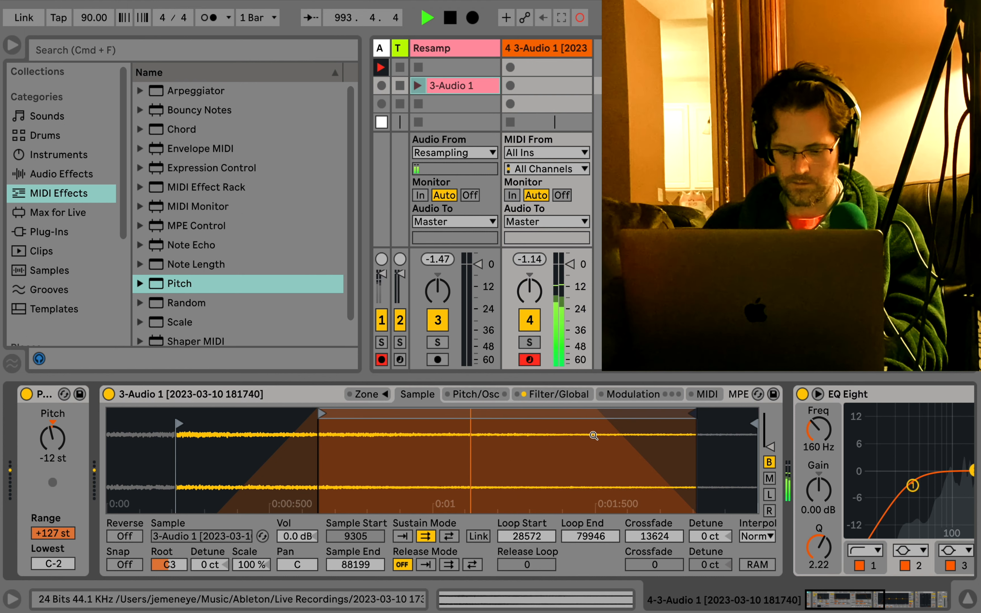
- Delete the Resamp track and the 3-Audio 1 Sampler track, and widen the remaining Tension track
left_click(468, 49)
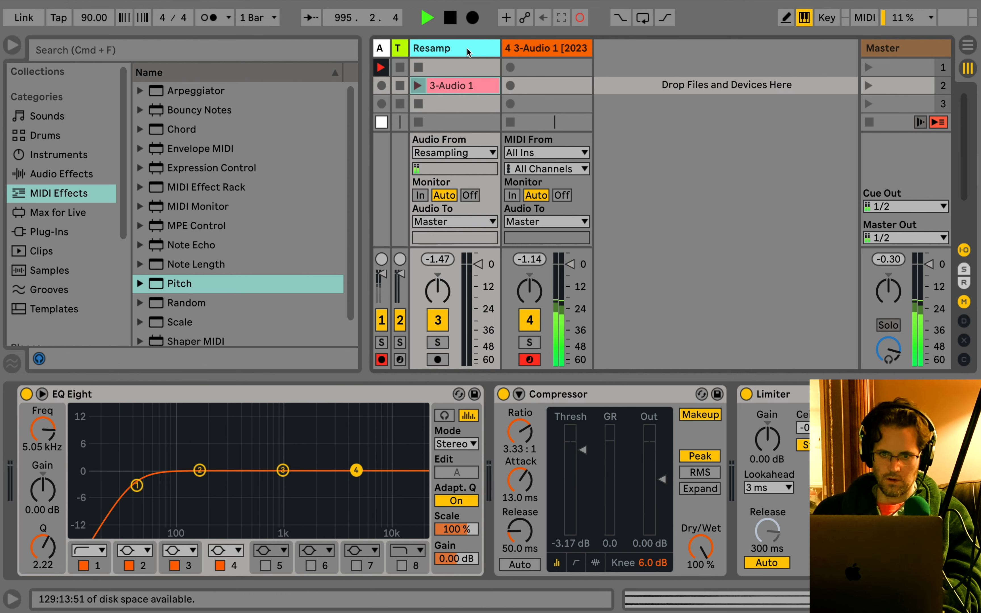
key("Delete")
key("Delete")
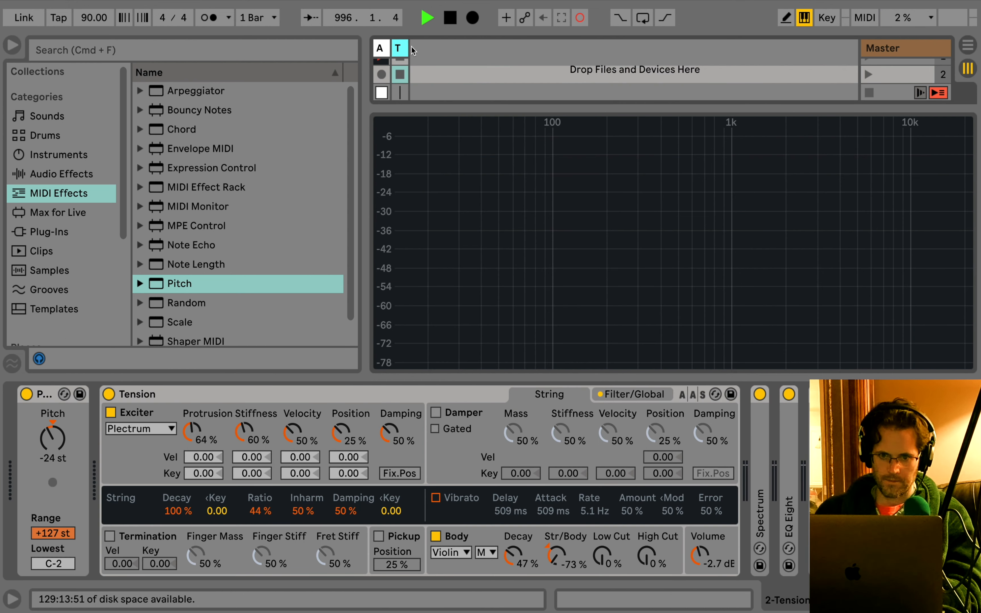
left_click_drag(408, 48, 463, 50)
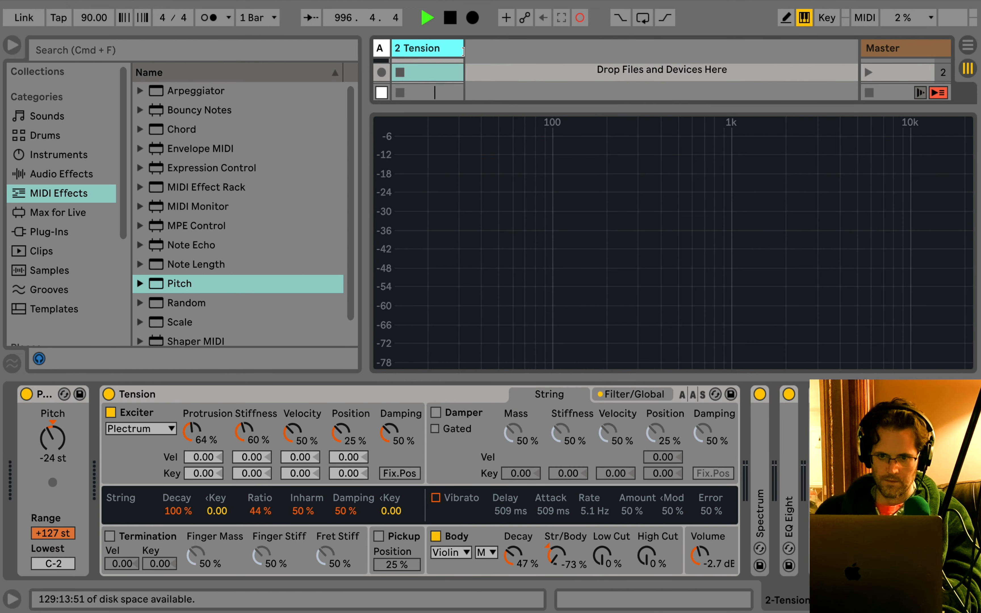
- Enable Tension's Termination section, arm and widen the Tension track, and play test notes with the device view shown
left_click(109, 536)
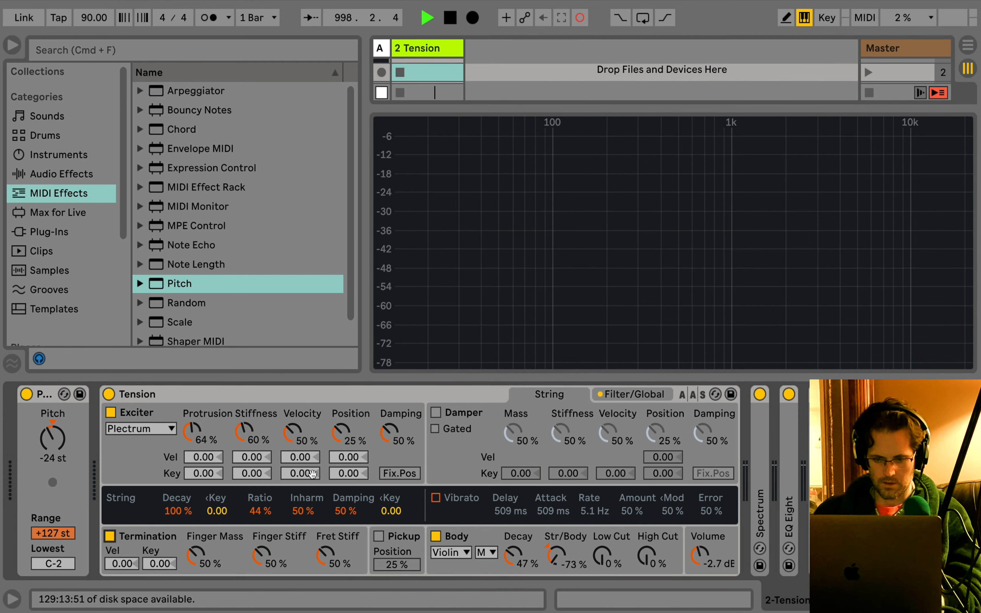
key("super+alt+l")
left_click(414, 567)
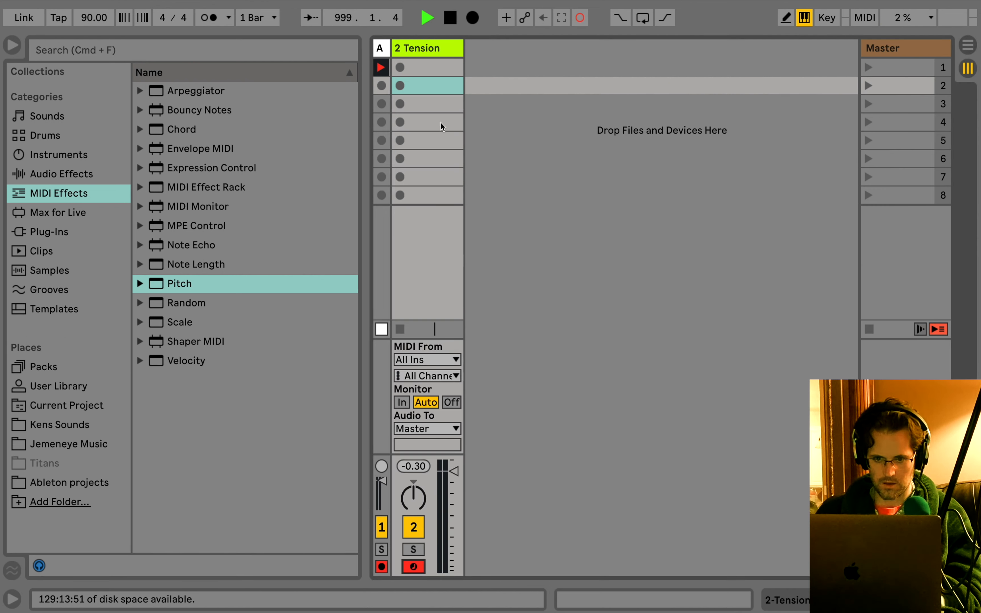
left_click_drag(459, 55, 473, 54)
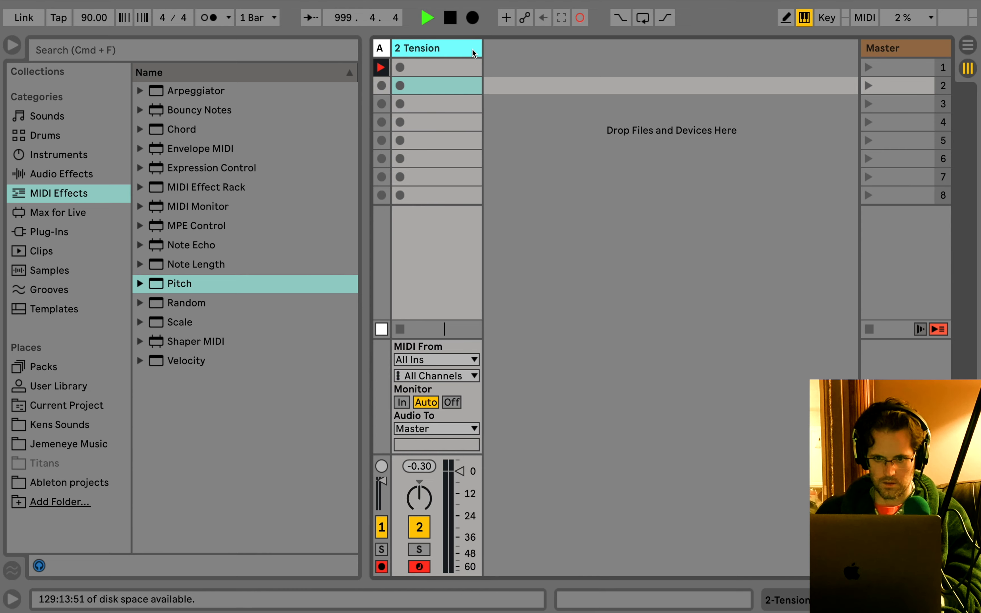
key("super+alt+l")
key("d")
key("h")
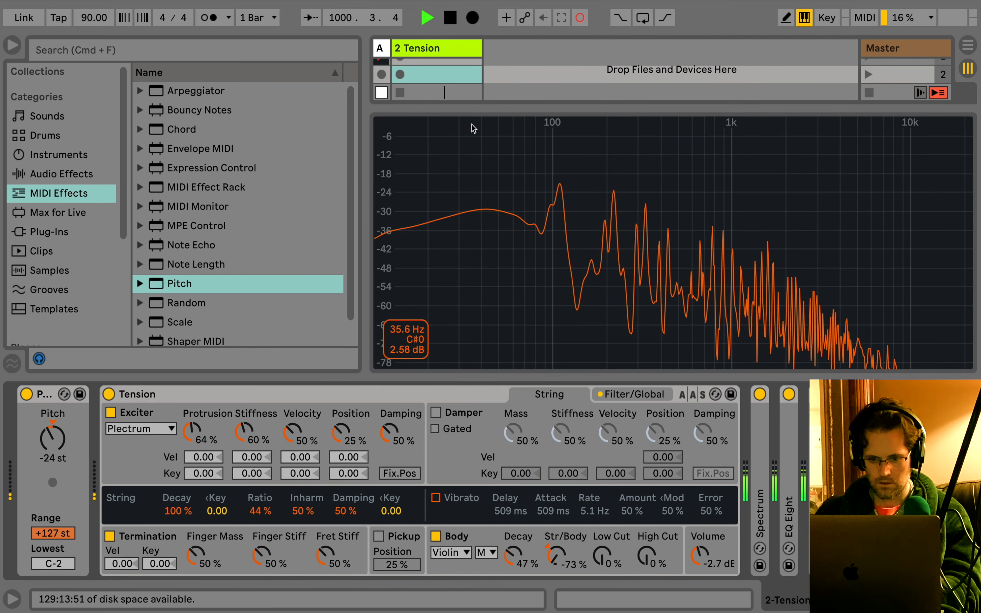
key("k")
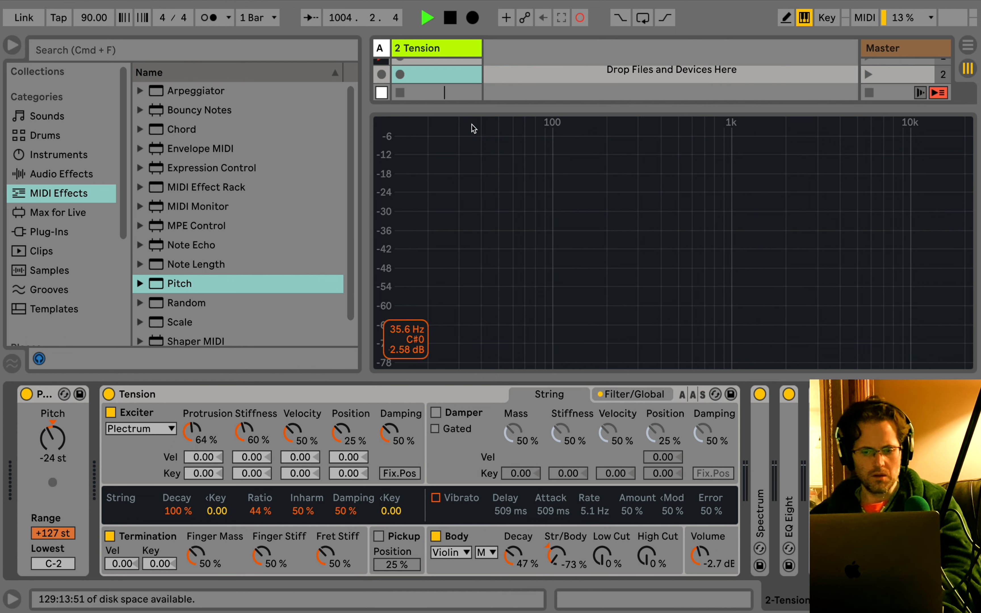
key("s")
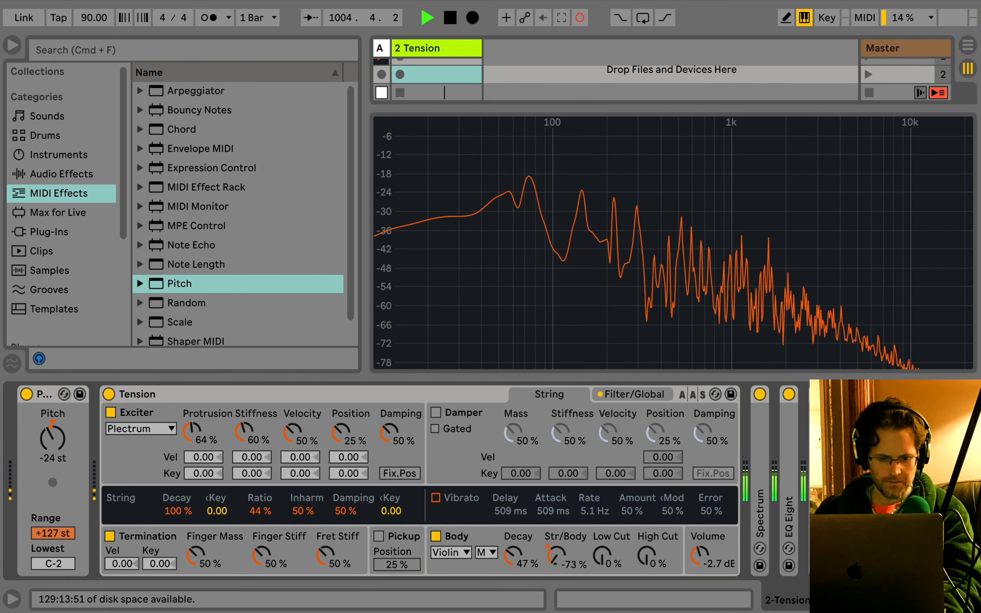
- Compare test notes with Termination off and on, leaving it enabled
left_click(111, 537)
key("s")
left_click(111, 536)
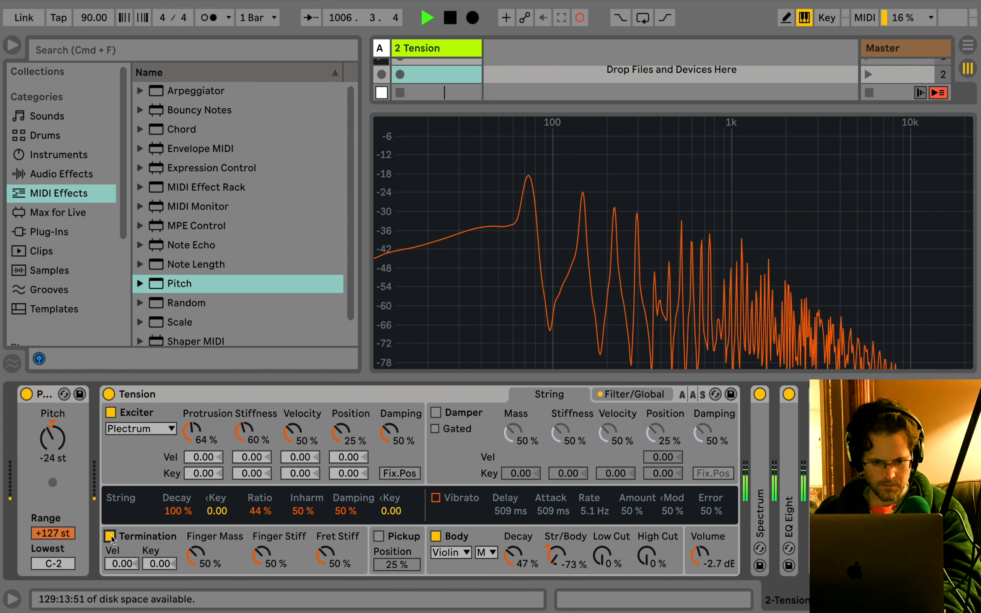
key("s")
- Set Finger Mass to 21%, Finger Stiff to 73% and Fret Stiff to 30%, and enable Pickup with Position at 29%
left_click_drag(201, 562, 198, 593)
key("g")
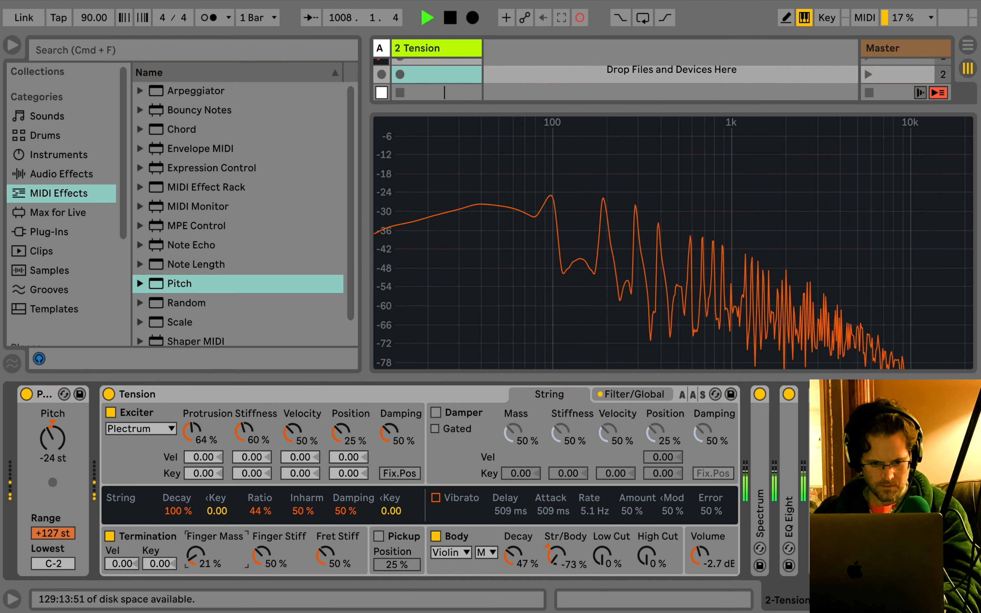
left_click_drag(264, 547, 263, 524)
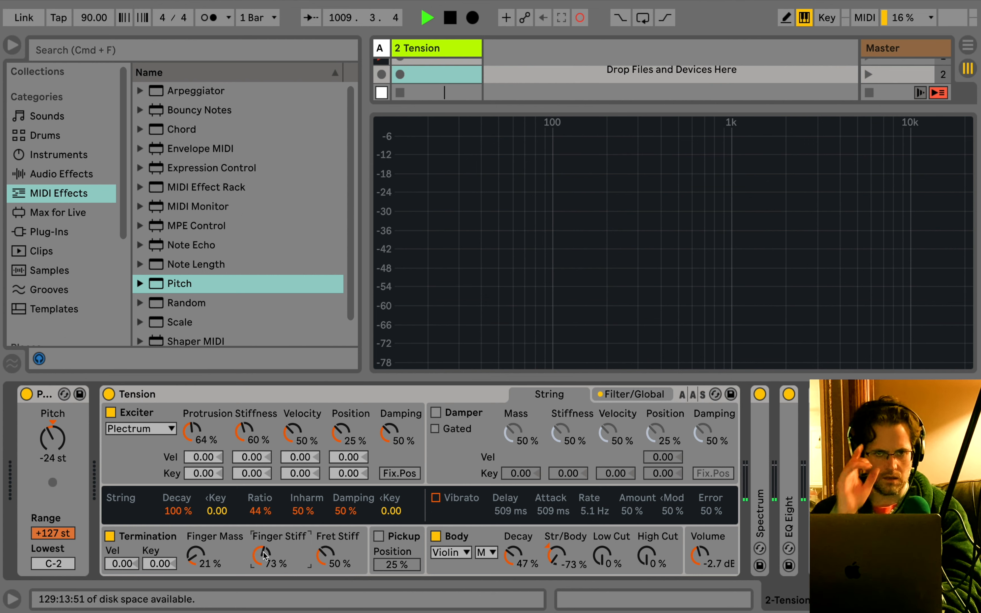
left_click_drag(326, 554, 326, 569)
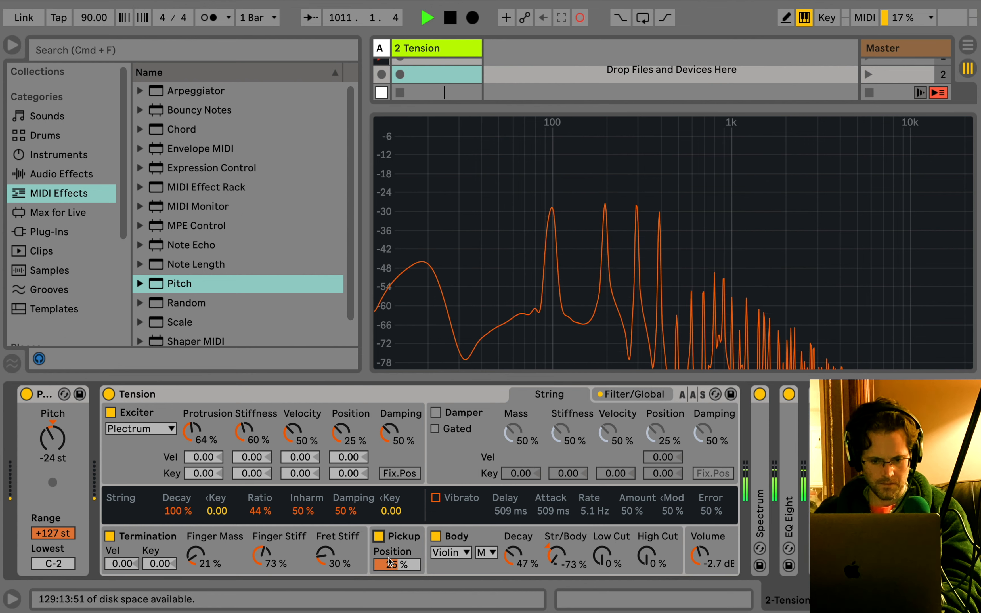
left_click_drag(396, 565, 417, 554)
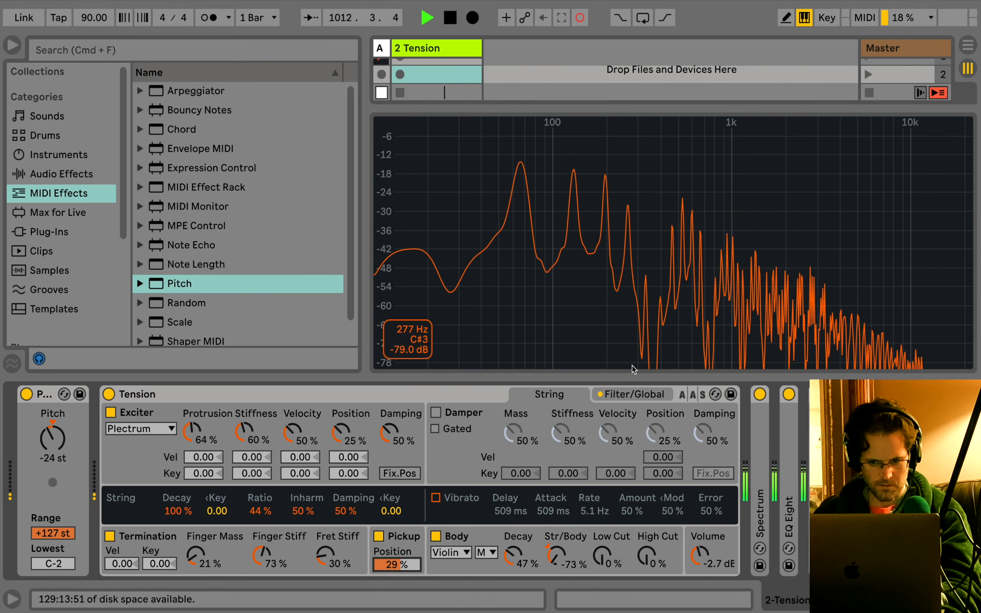
- Set Tension's filter to 1.1 kHz with 40% resonance, and enable its envelope with Decay 825 ms, Sustain 29% and frequency Env amount 2.25
left_click(614, 395)
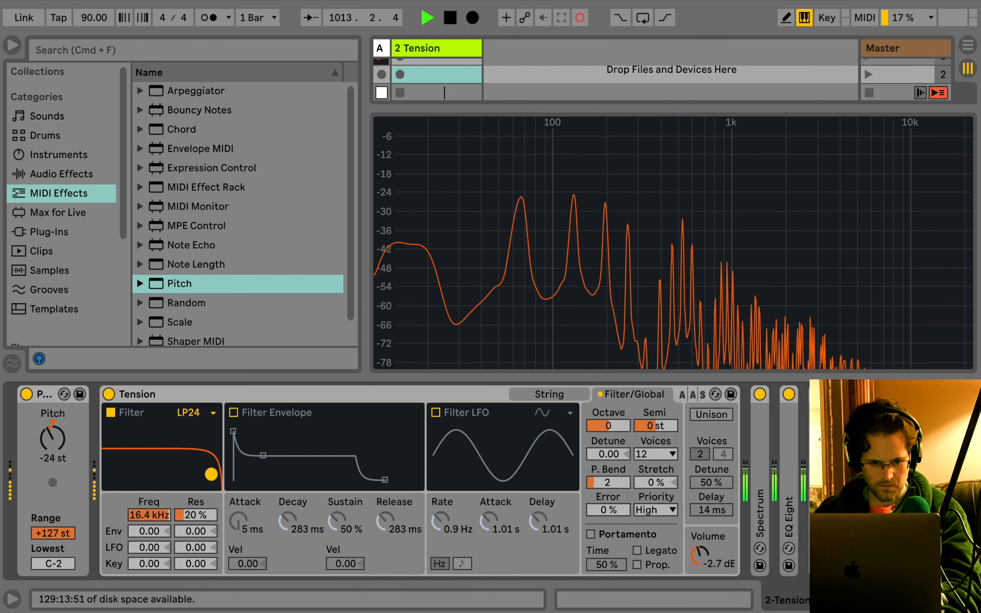
left_click_drag(211, 474, 169, 461)
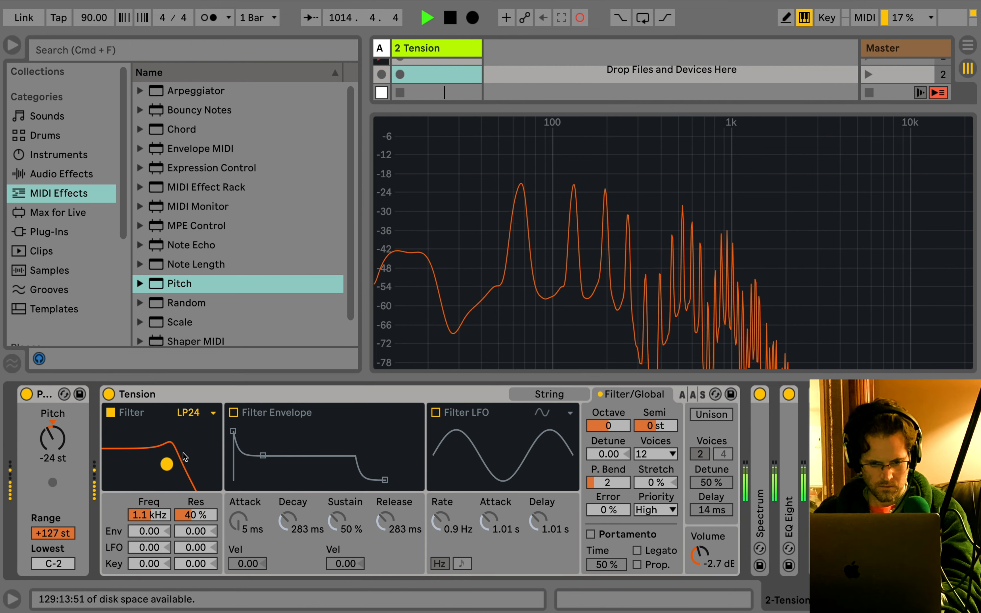
left_click(234, 413)
left_click_drag(263, 456, 271, 466)
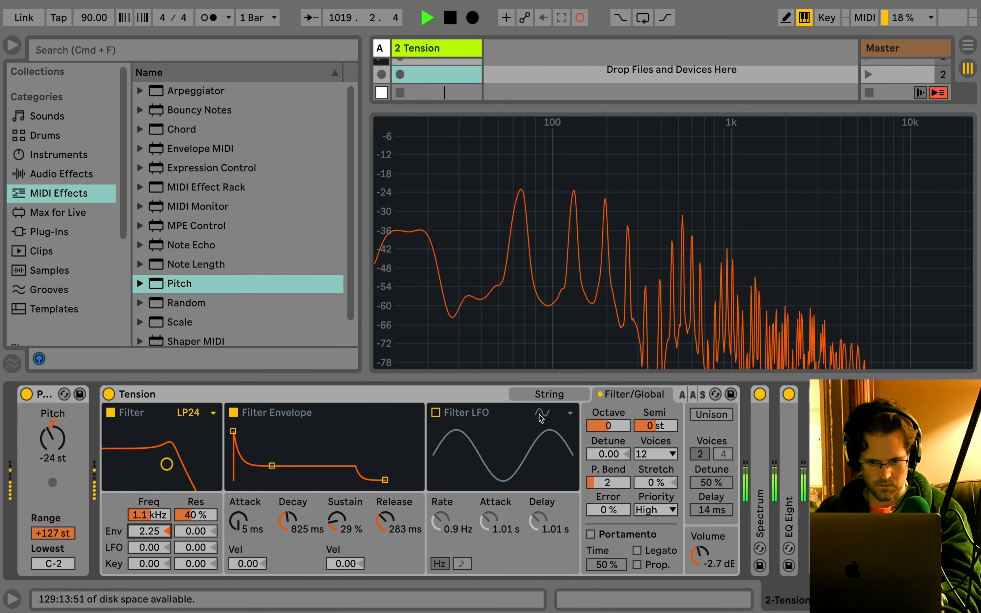
- Try the Hammer exciter in Tension's string settings and return to Plectrum
left_click(567, 394)
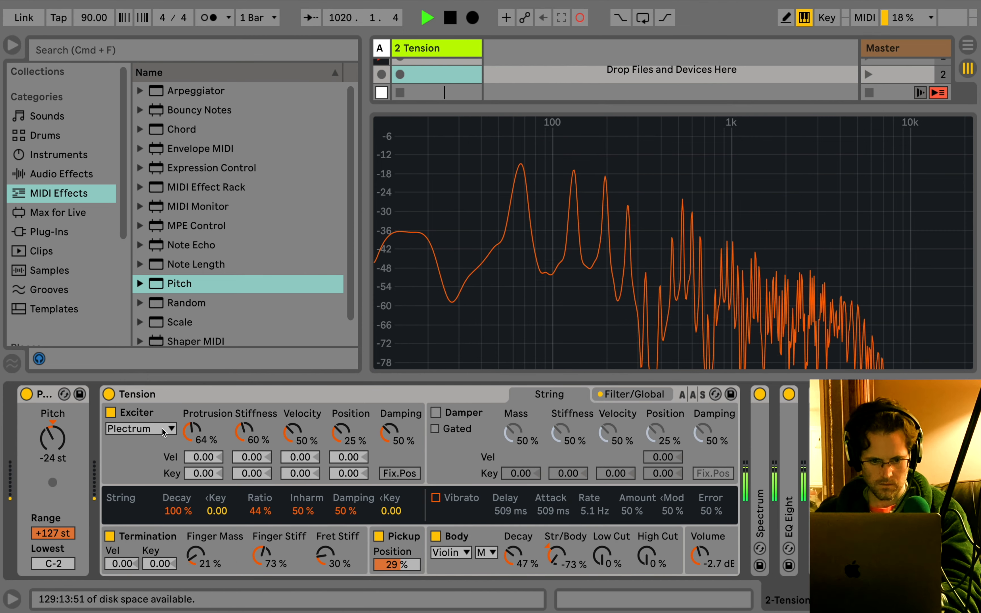
left_click(141, 428)
left_click(134, 459)
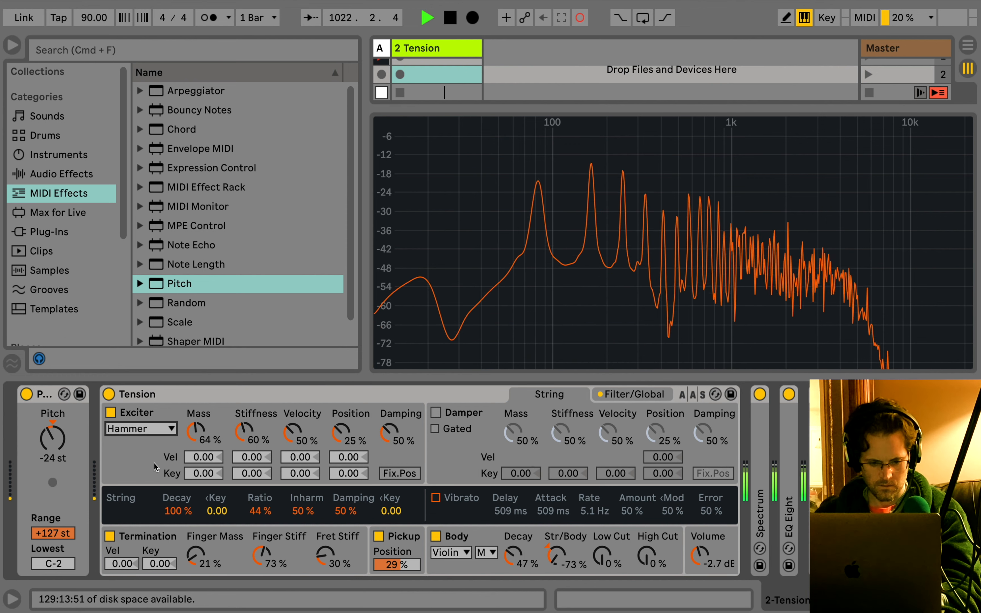
left_click(154, 429)
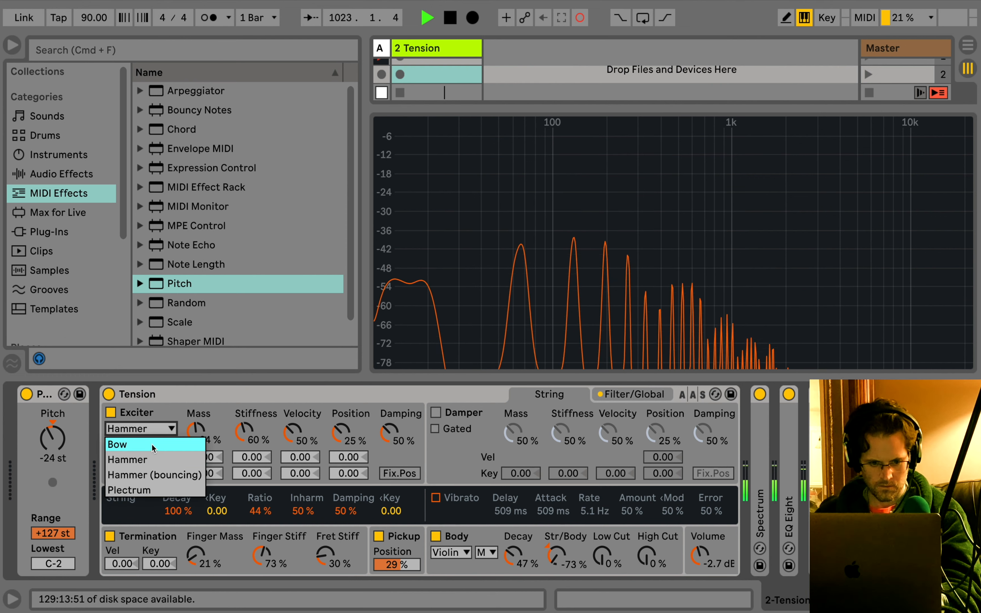
left_click(148, 489)
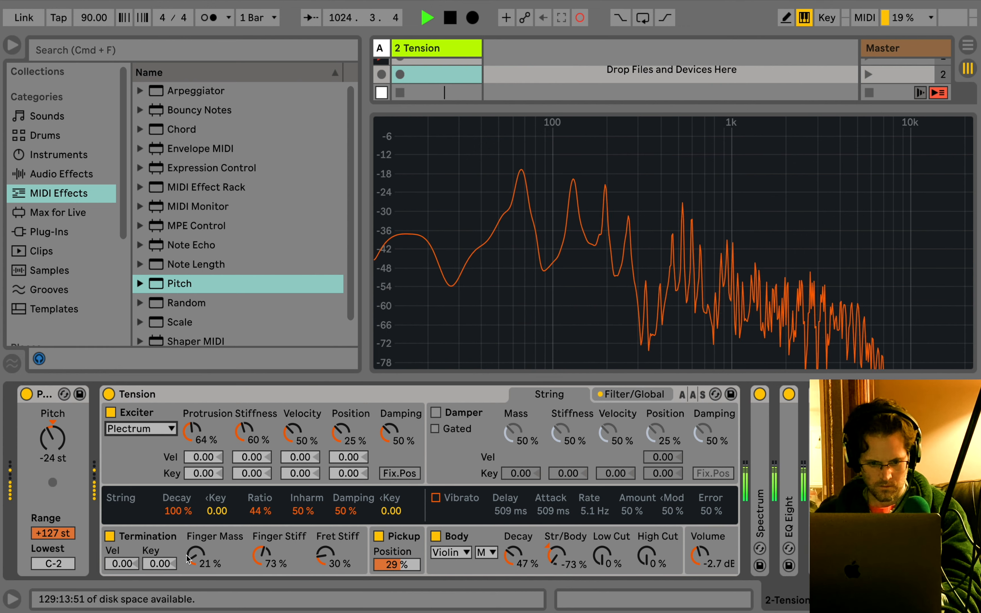
- Set Tension's Finger Mass to 57% and switch Termination off
left_click_drag(203, 565, 115, 548)
left_click(110, 537)
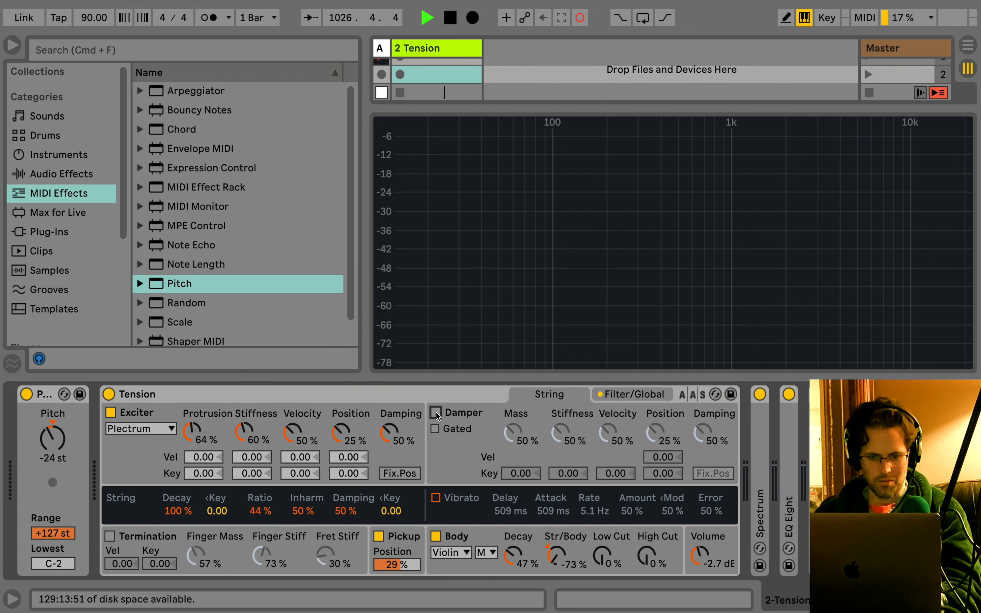
- Try the Damper with Mass 63% and Stiffness 27%, switch it off, and check the Filter/Global settings before returning to the string settings
left_click(436, 412)
left_click_drag(509, 434, 509, 423)
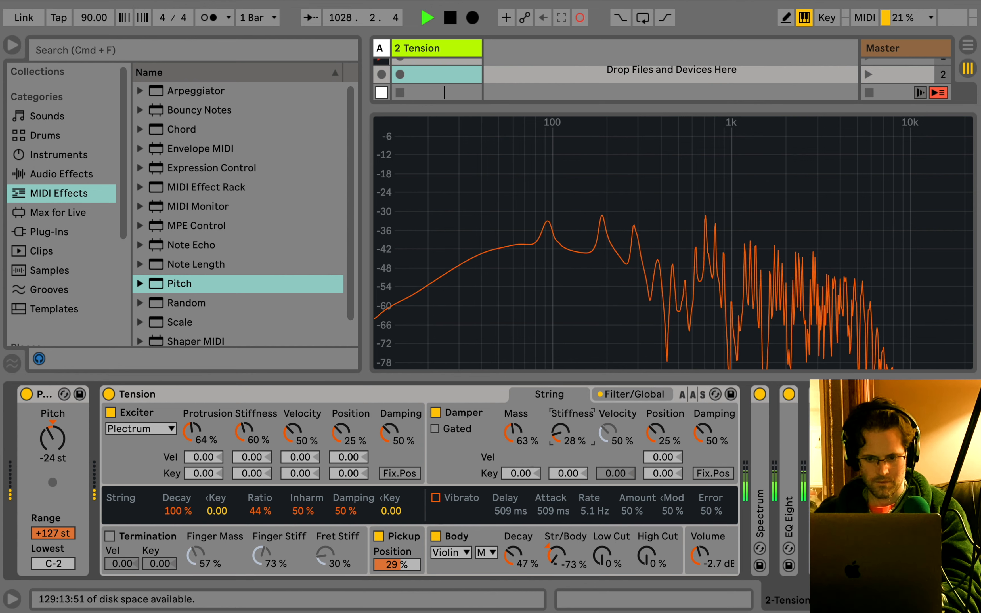
left_click_drag(560, 433, 558, 444)
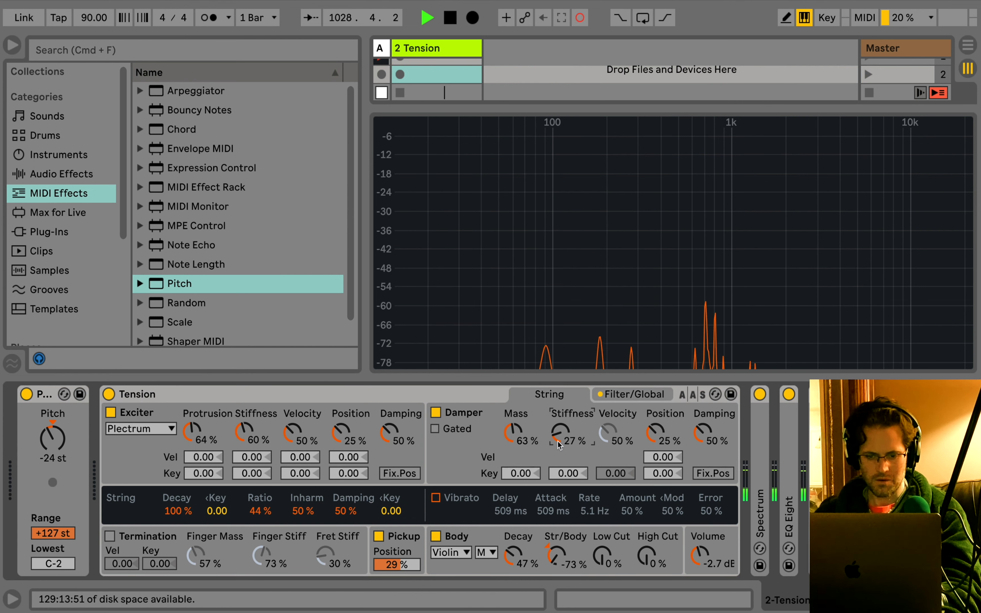
left_click(436, 412)
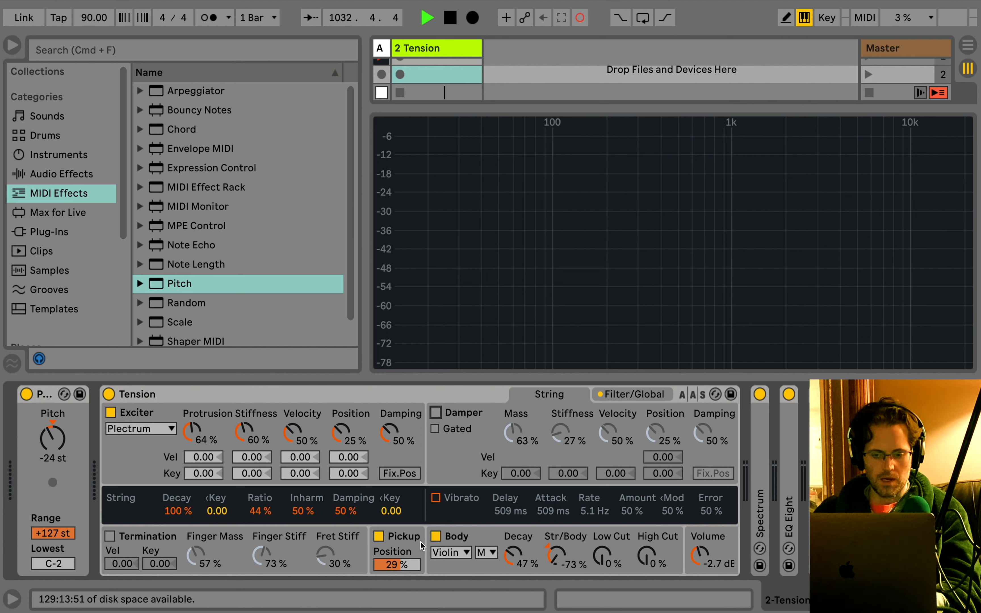
left_click(634, 394)
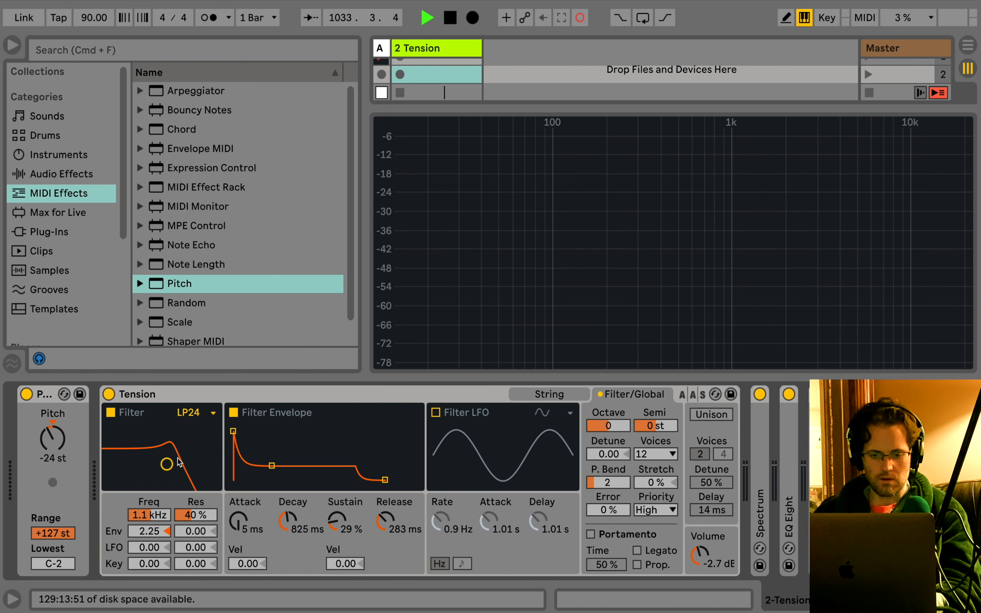
left_click(532, 394)
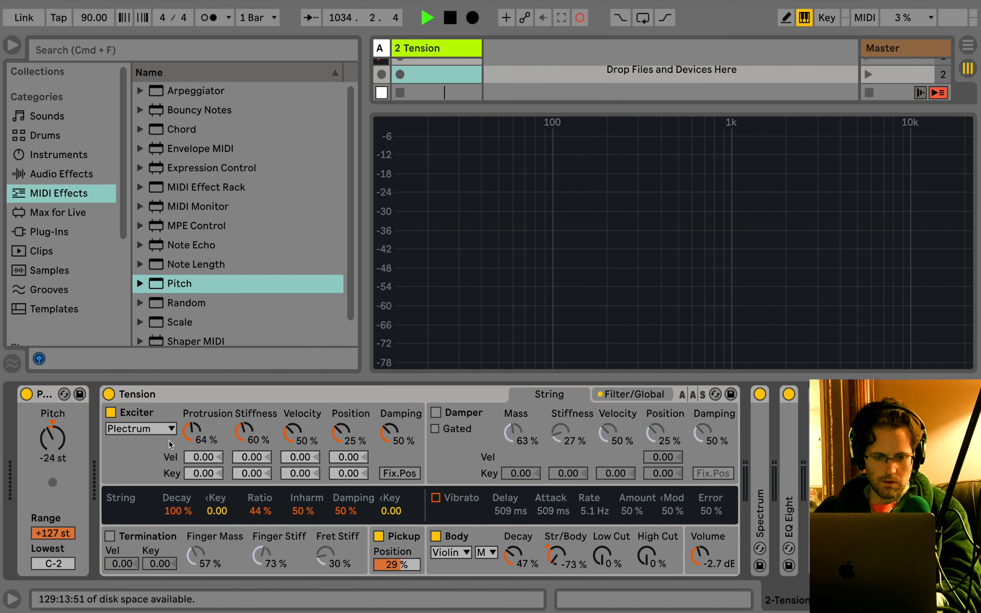
- Adjust the Plectrum exciter to Protrusion 61%, Stiffness 50%, Velocity 53%, Position 23% and Damping 46% while playing test notes
mouse_move(244, 432)
left_mouse_down()
mouse_move(244, 476)
mouse_move(244, 435)
left_mouse_up()
key("d")
key("d")
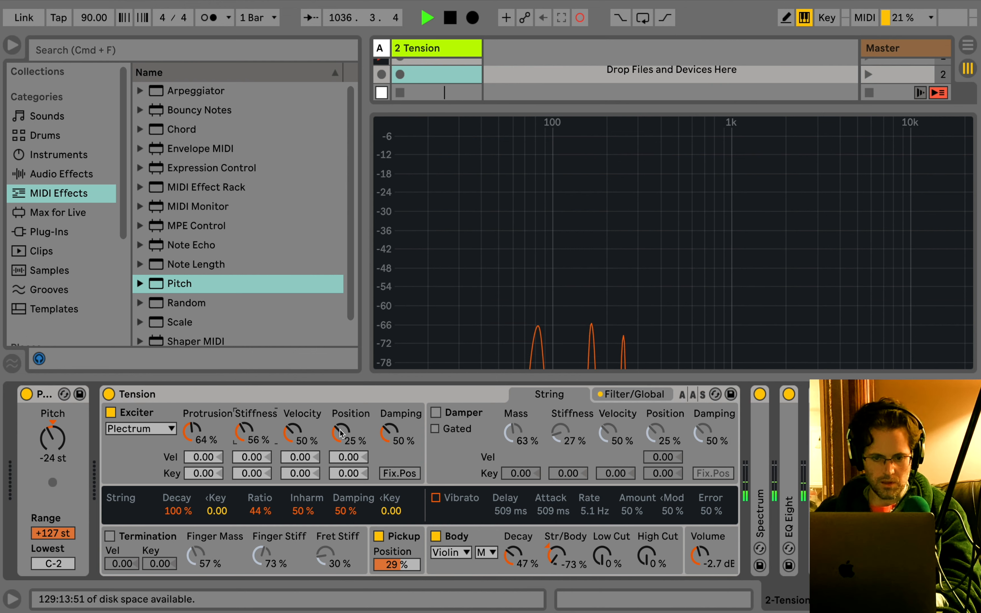
left_click_drag(388, 433, 291, 429)
key("d")
key("a")
key("a")
key("d")
key("g")
key("g")
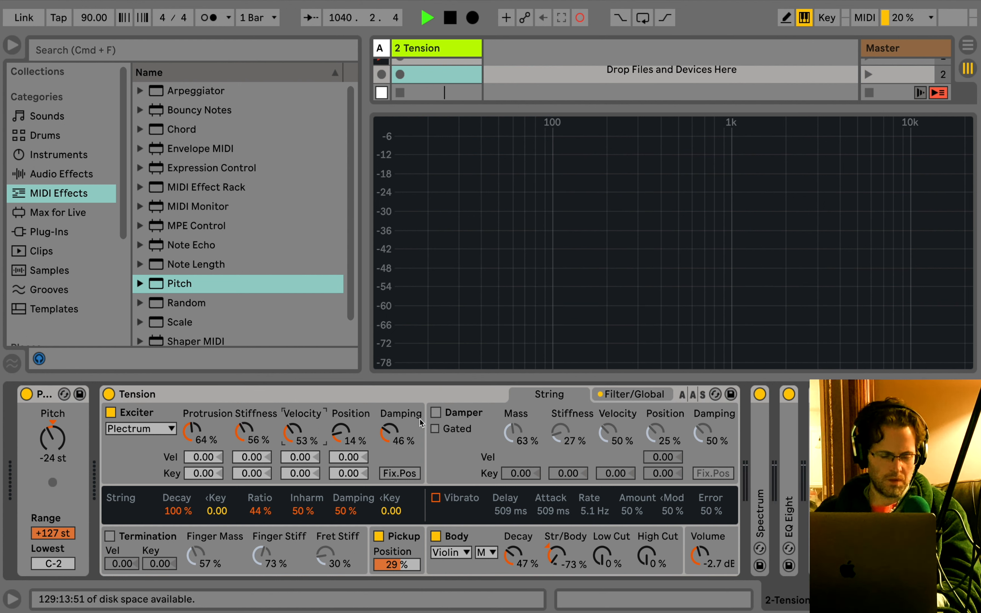
left_click_drag(341, 432, 341, 422)
left_click_drag(246, 433, 193, 436)
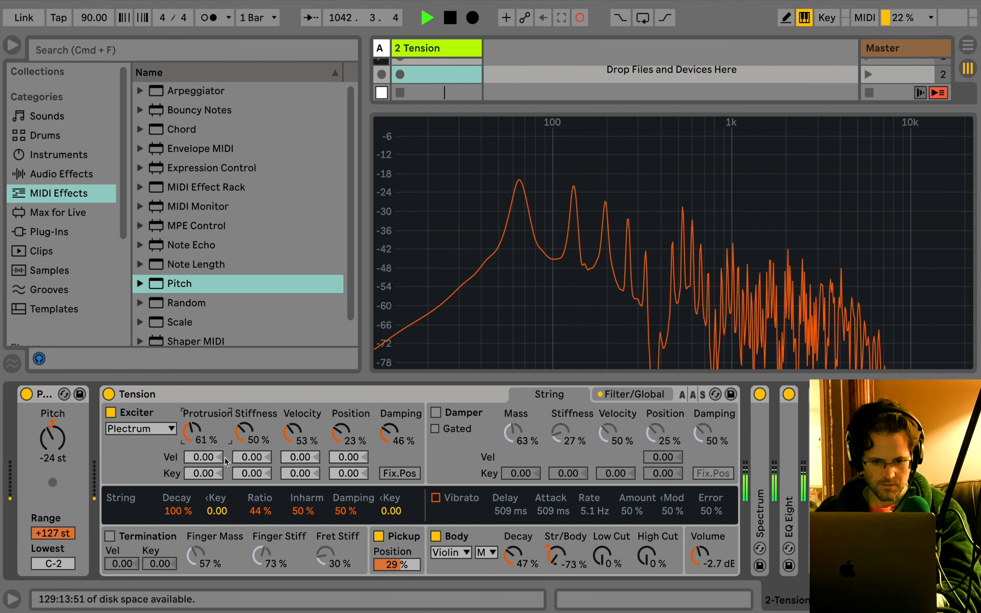
- Set the string's damping Ratio to 4% and Damping to 38%, and set the Pickup Position to 37%
left_click_drag(262, 512, 261, 566)
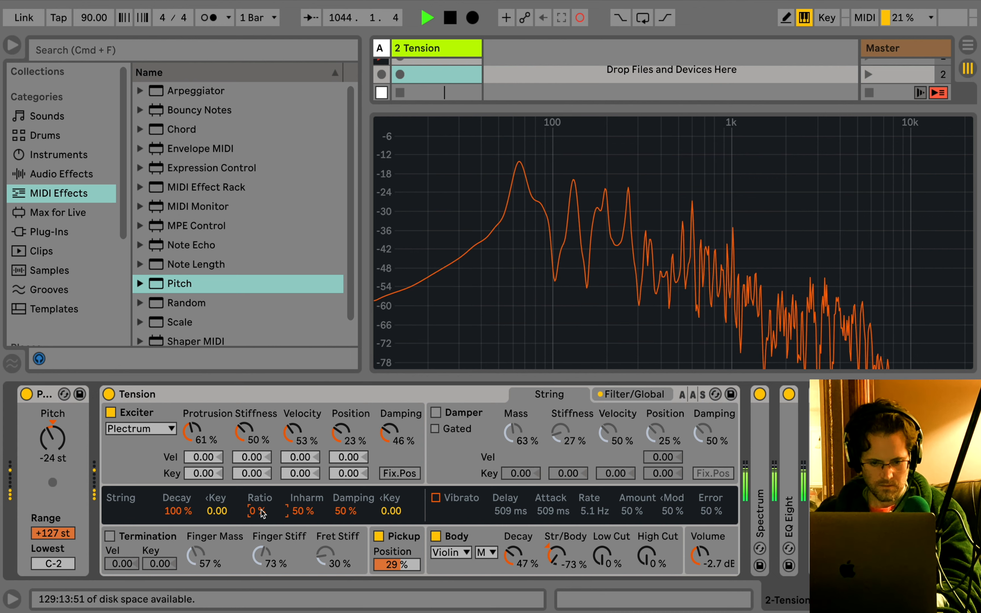
left_click_drag(262, 514, 263, 511)
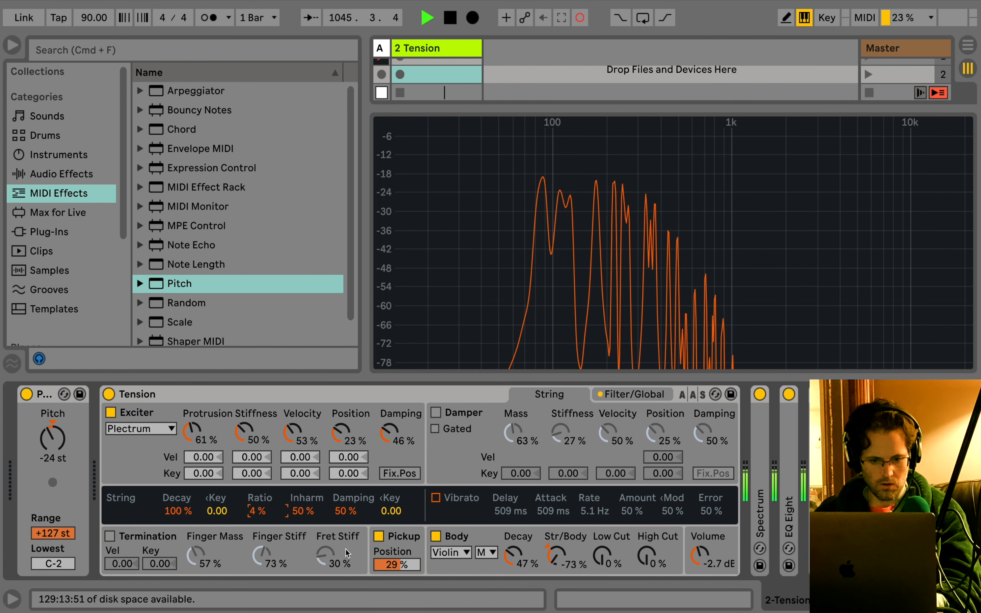
left_click_drag(345, 512, 346, 540)
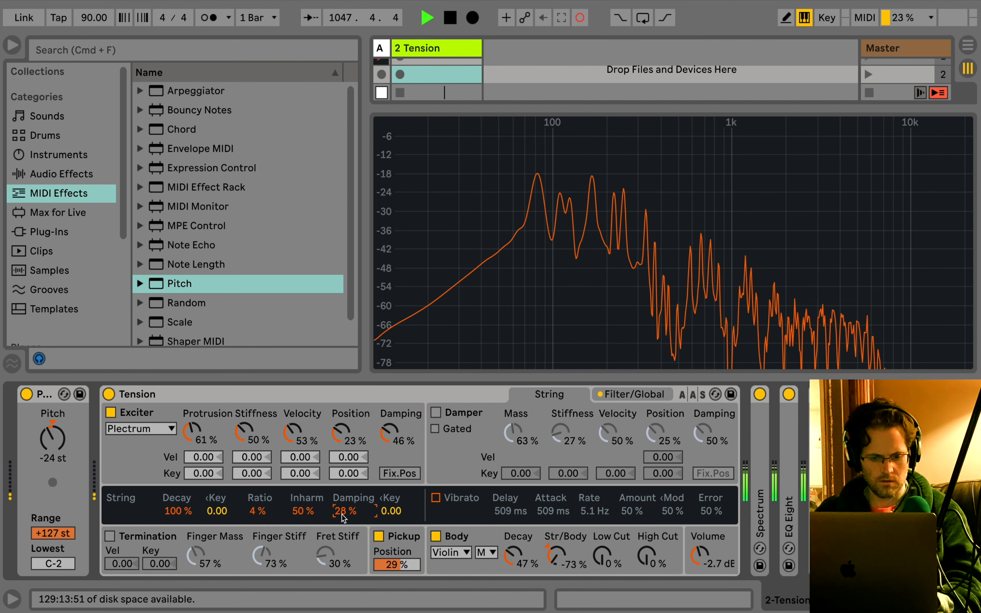
left_click_drag(342, 517, 342, 485)
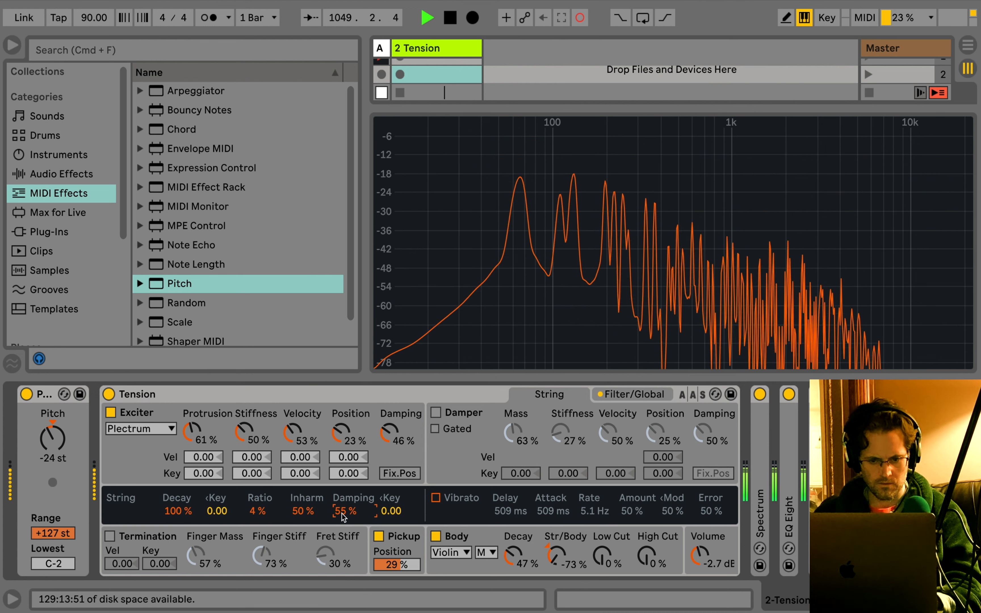
left_click_drag(342, 517, 342, 542)
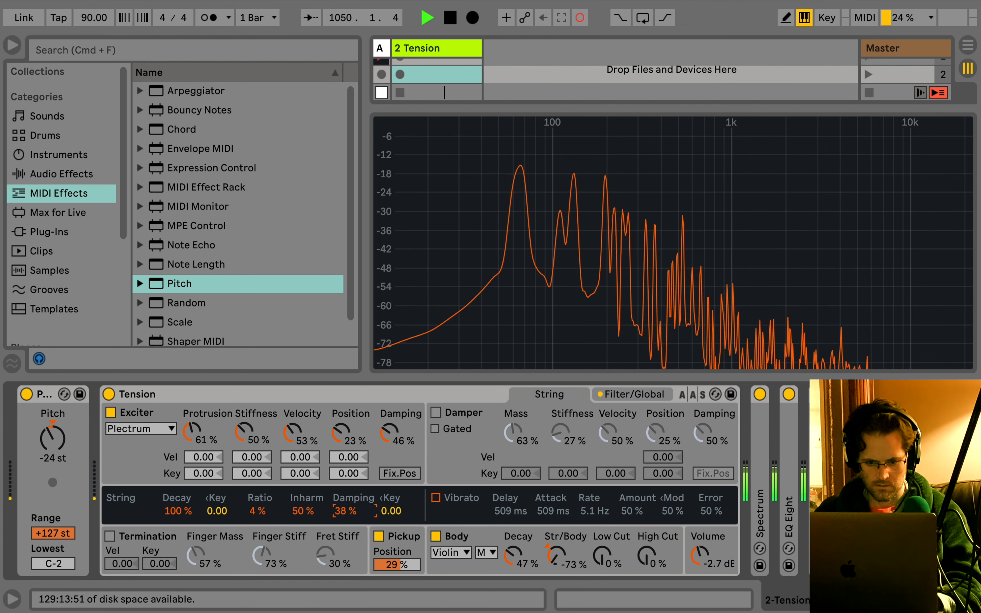
left_click_drag(393, 566, 393, 563)
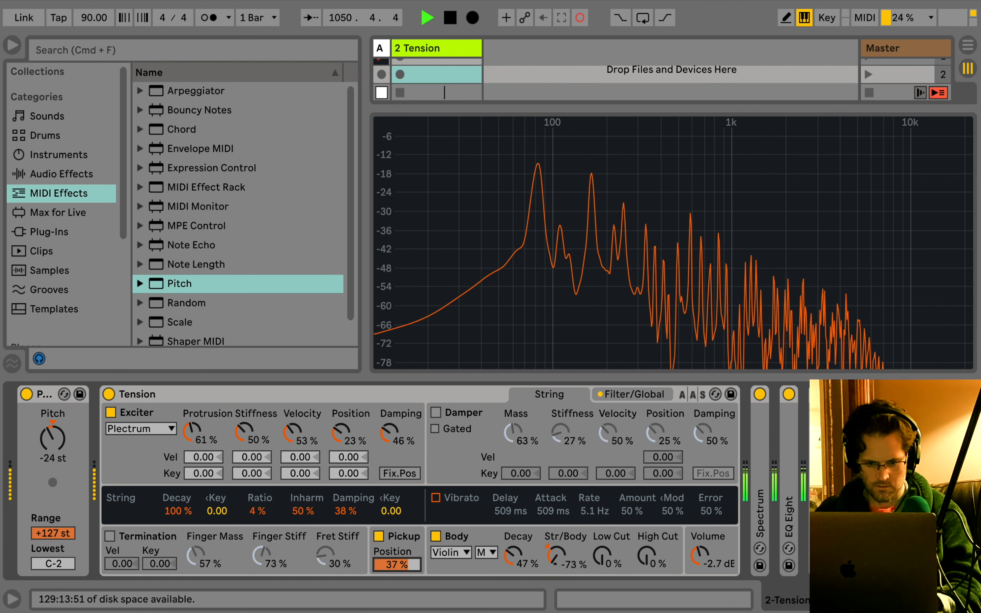
- Change Tension's Body type to Generic and set its Decay to 37%, leaving Low Cut at 0%
left_click(442, 555)
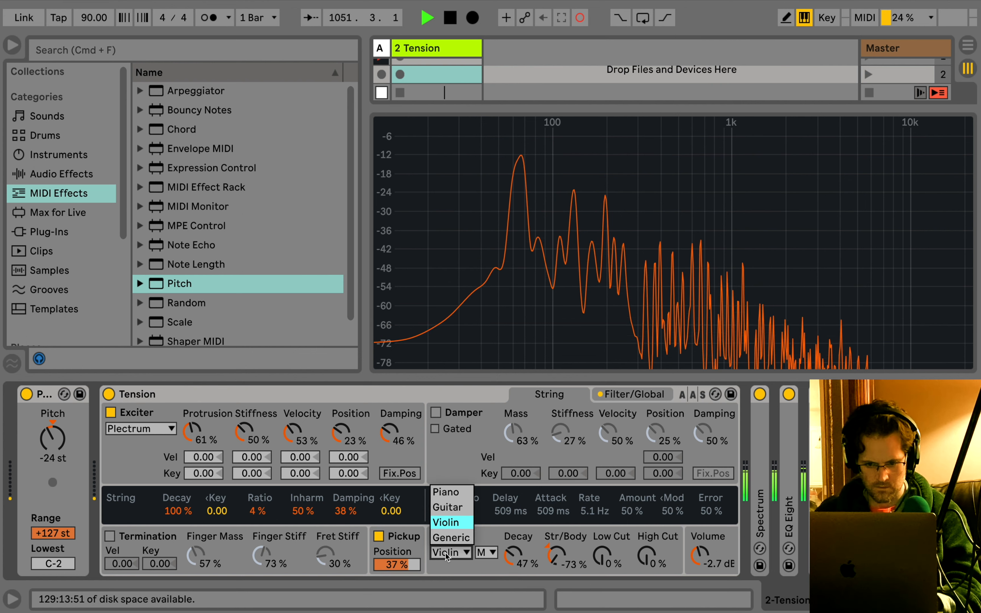
left_click(446, 536)
left_click_drag(511, 555, 512, 564)
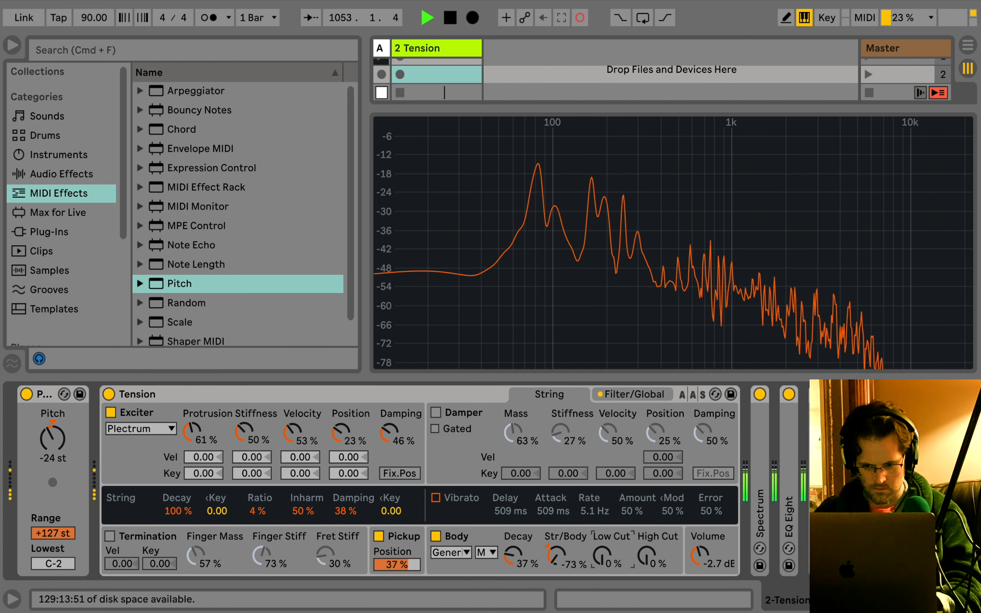
left_click_drag(602, 564, 601, 562)
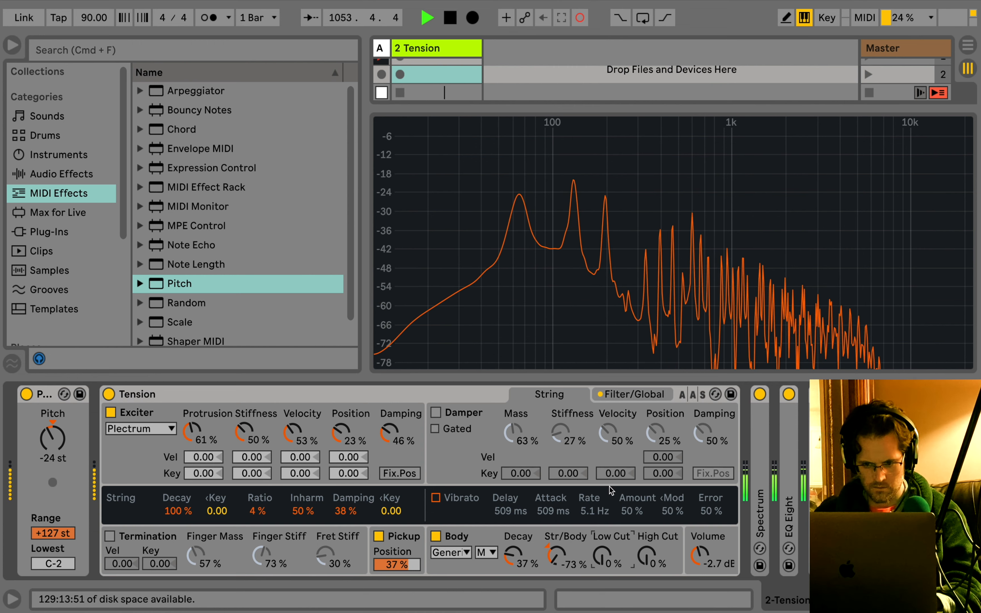
- Set Tension's filter to 4.5 kHz with 48% resonance, envelope Sustain to 40% and frequency Env amount to 7.58
left_click(635, 394)
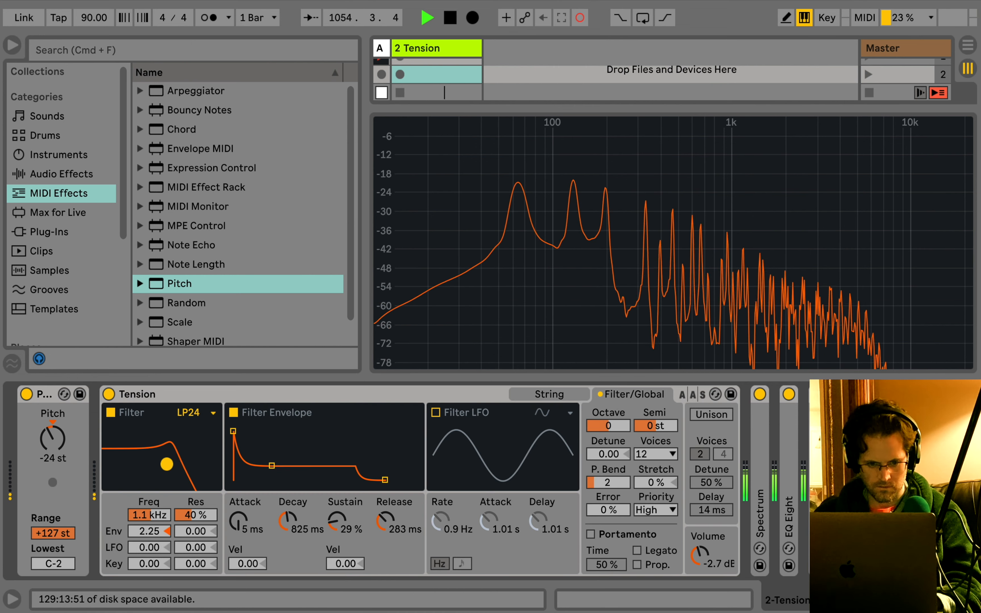
left_click_drag(166, 464, 189, 461)
mouse_move(272, 465)
left_mouse_down()
mouse_move(272, 479)
mouse_move(271, 461)
left_mouse_up()
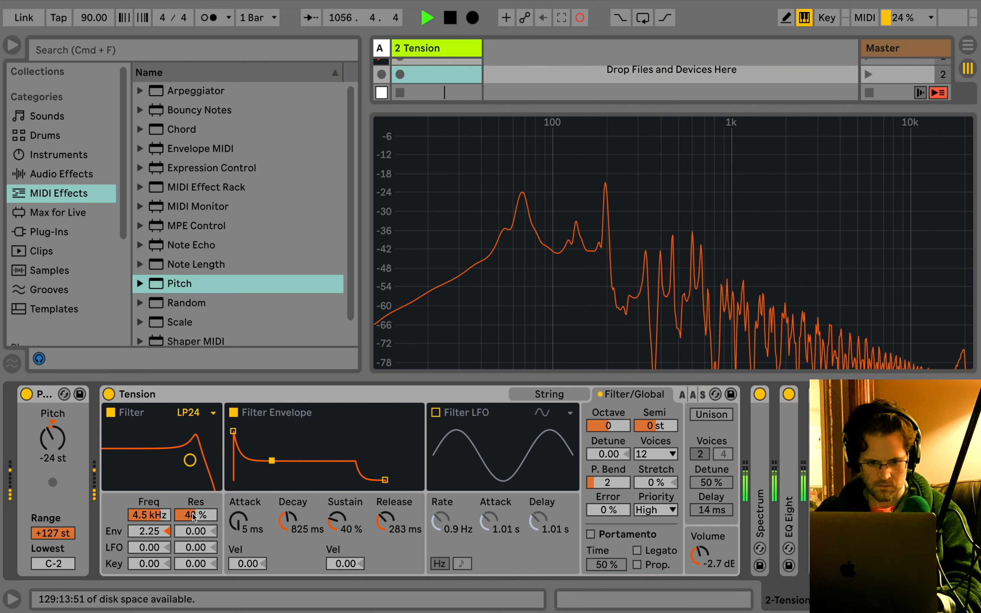
left_click_drag(157, 532, 157, 503)
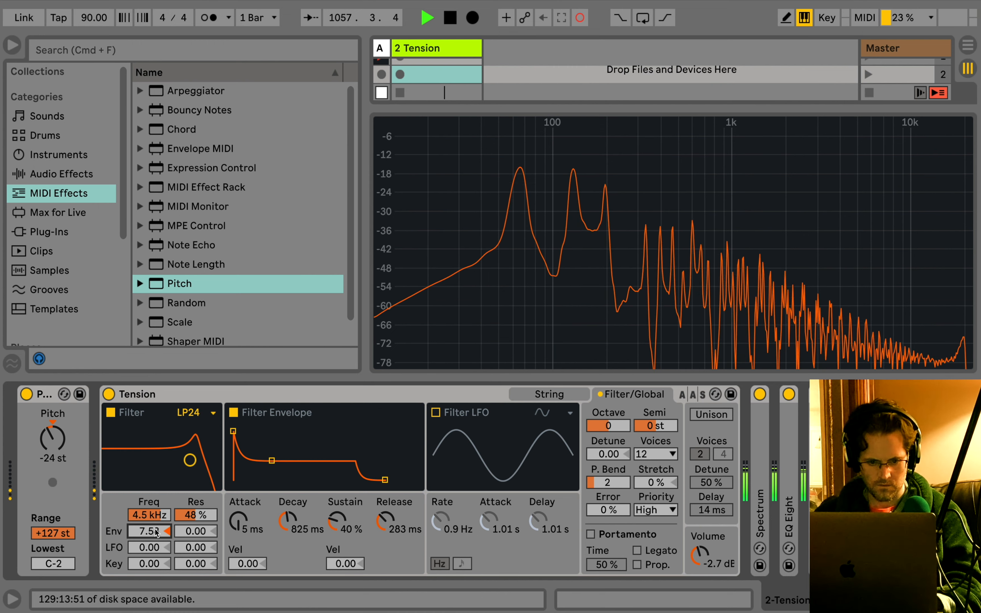
- Reshape the filter envelope to Attack 50 ms, Decay 641 ms and Sustain 79%, and lengthen its Release
left_click_drag(233, 431, 283, 431)
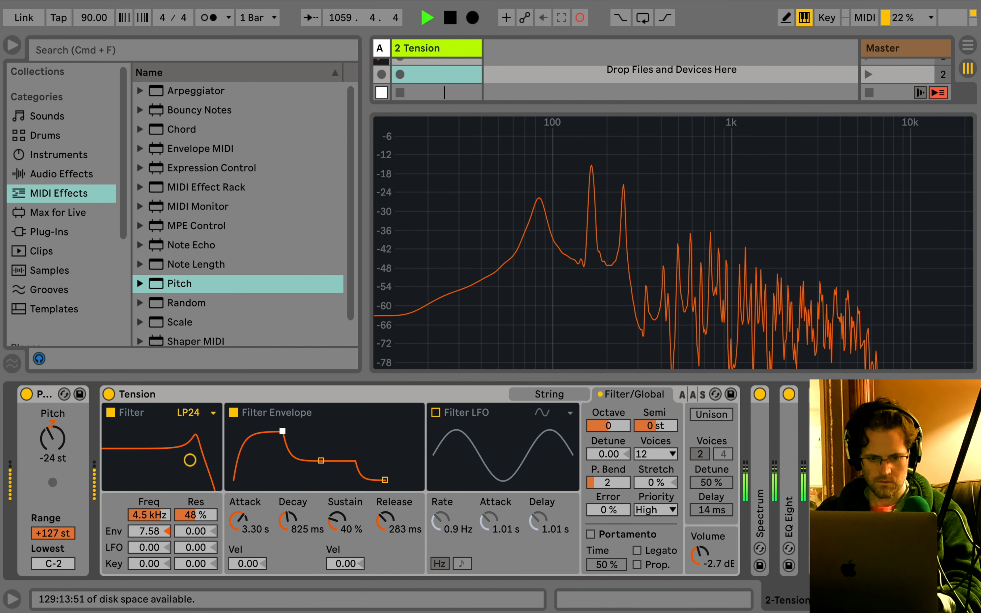
left_click_drag(283, 431, 250, 431)
left_click_drag(289, 460, 287, 441)
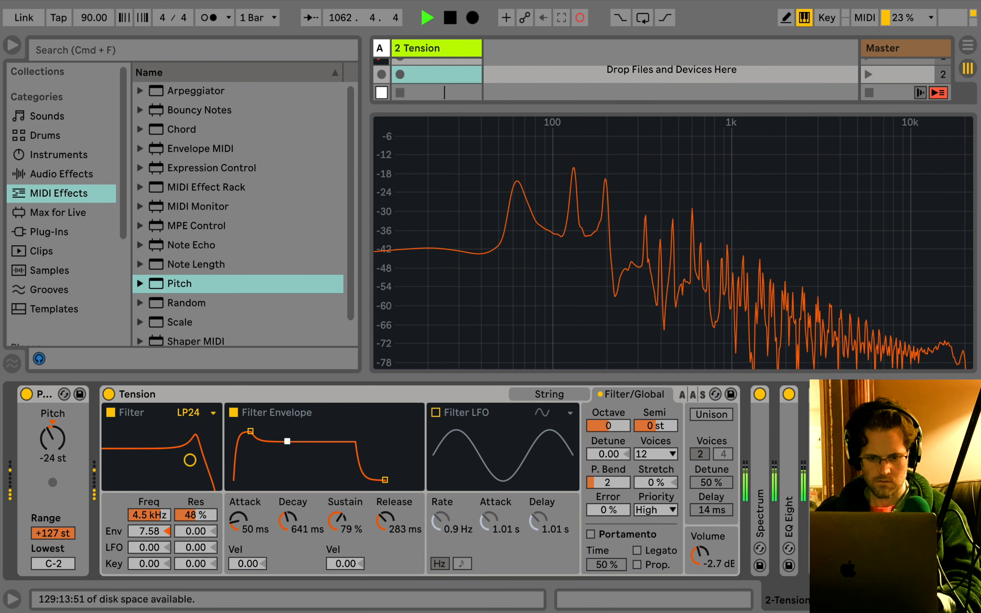
left_click_drag(389, 517, 389, 490)
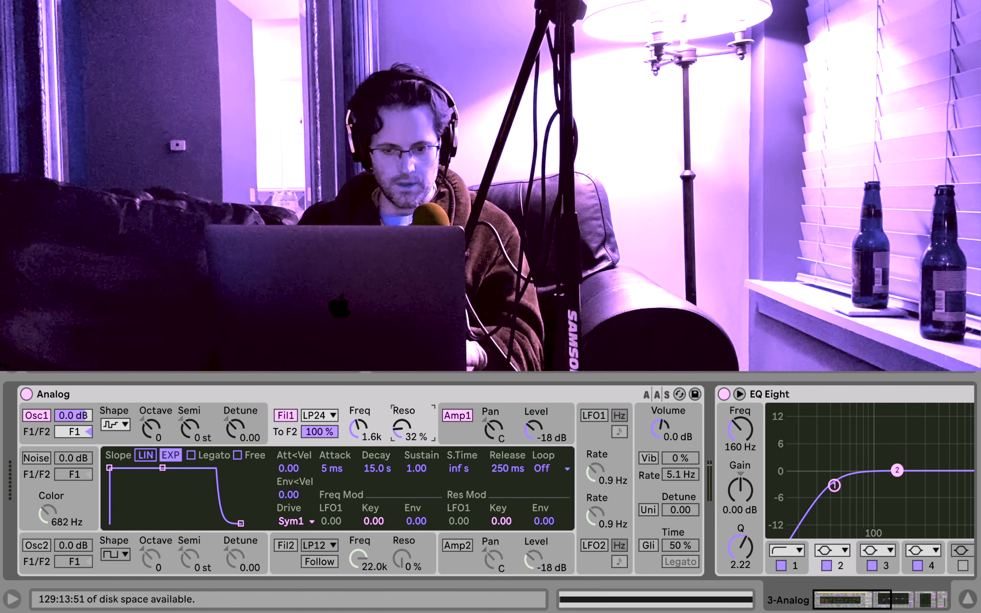
- On the Analog instrument, set Fil1's Freq to 340 and Reso to 0%, viewing Amp1's settings between adjustments
left_click_drag(400, 431, 399, 428)
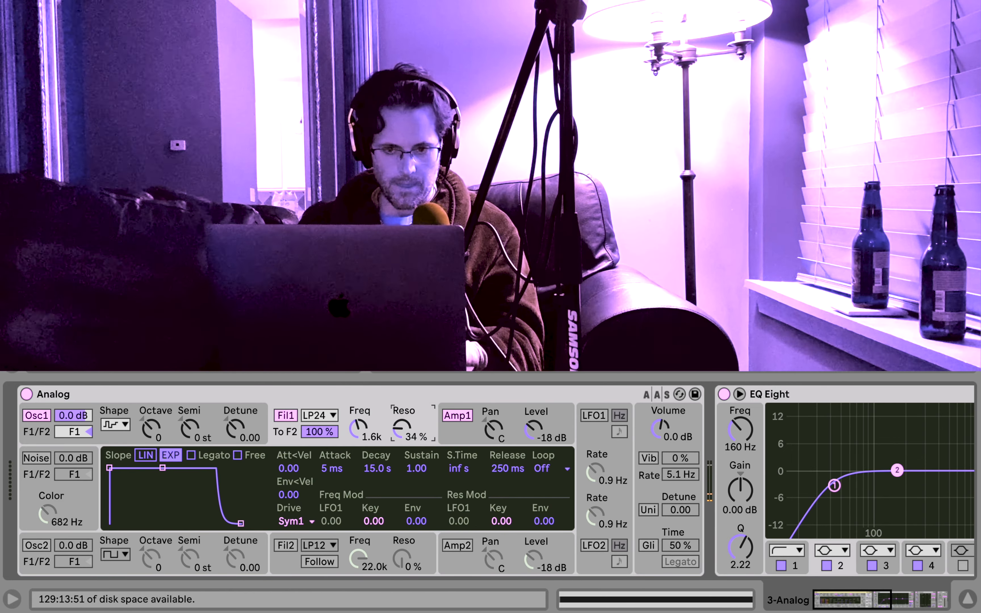
left_click_drag(358, 429, 358, 467)
left_click(458, 434)
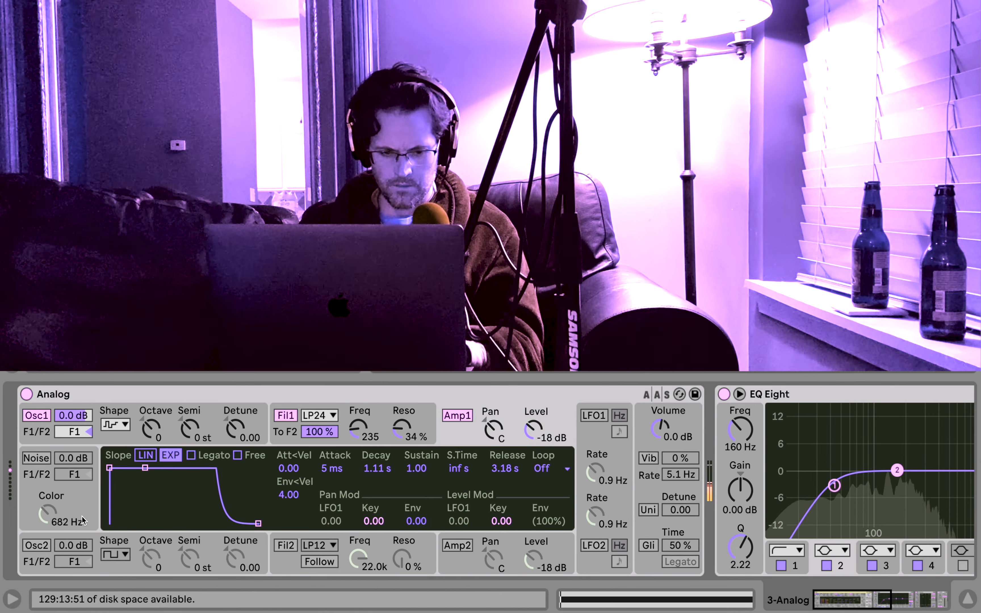
left_click_drag(401, 429, 401, 458)
left_click_drag(358, 429, 358, 422)
- Collapse the EQ Eight and Compressor devices, and raise Analog's Amp1 Level to 1.7 dB
double_click(770, 395)
double_click(794, 394)
left_click_drag(528, 430, 529, 393)
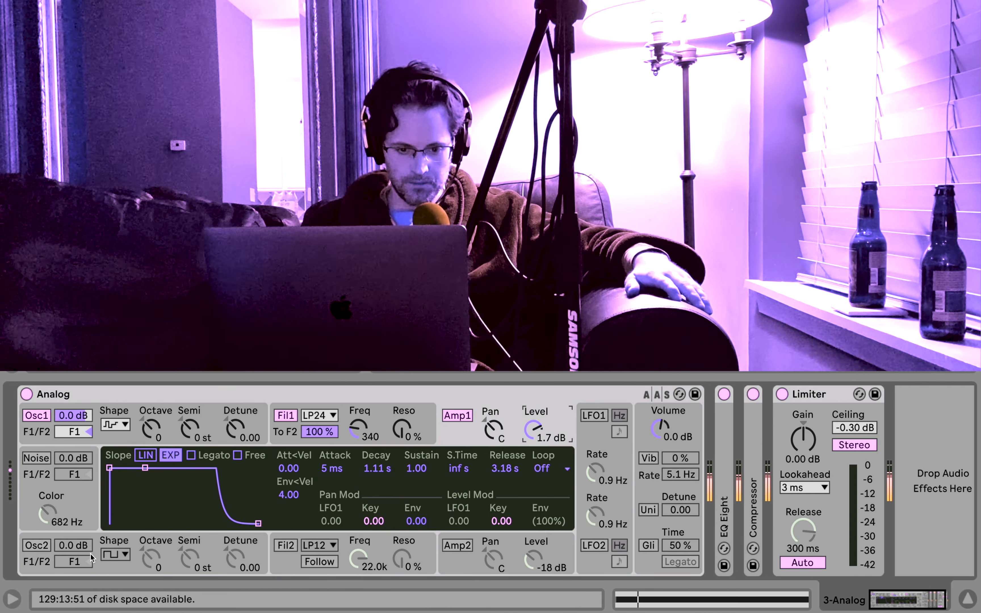
- Enable Analog's Osc2 at -8.9 dB and set its Octave to -2
left_click_drag(61, 548, 62, 580)
left_click(36, 546)
left_click_drag(61, 545, 62, 531)
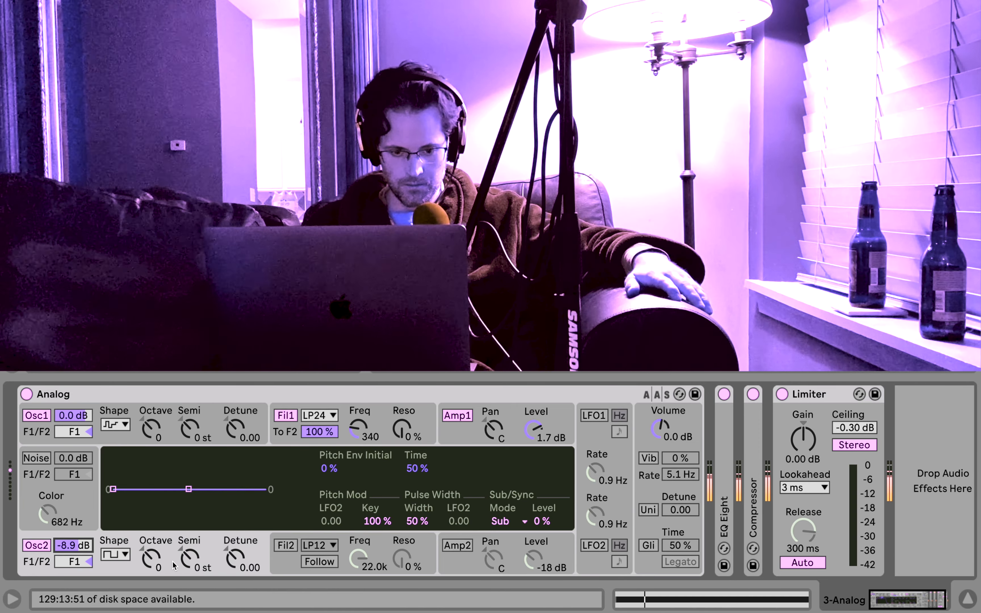
left_click(156, 564)
left_click_drag(156, 564, 157, 557)
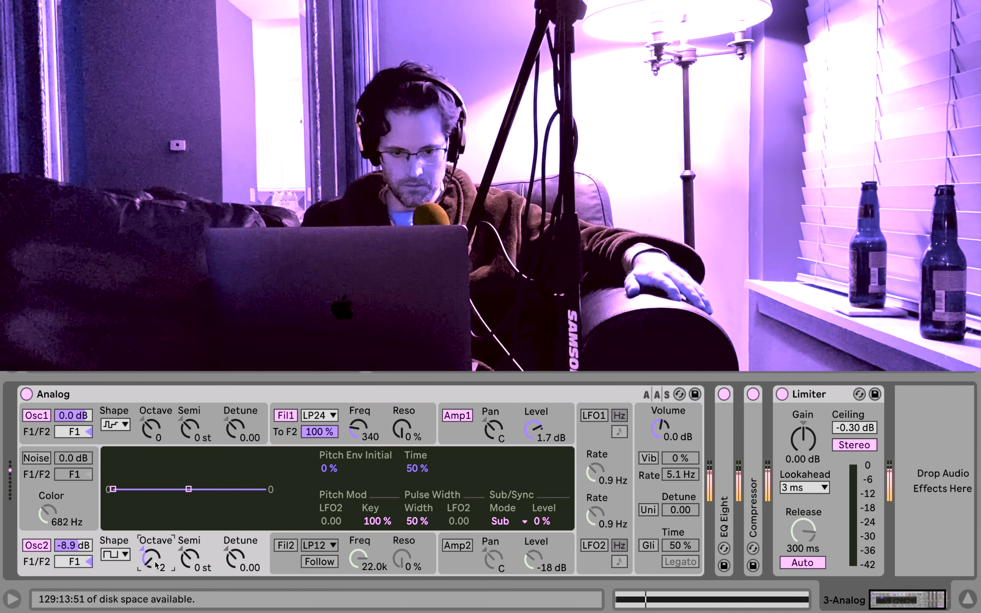
- Enable Fil2 and Amp2, lower Fil2's Freq, raise its Reso, and shift Osc2's routing between F1 and F2
left_click(286, 545)
left_click(457, 546)
left_click_drag(359, 559, 358, 571)
left_click_drag(402, 559, 401, 545)
left_click_drag(74, 562, 74, 537)
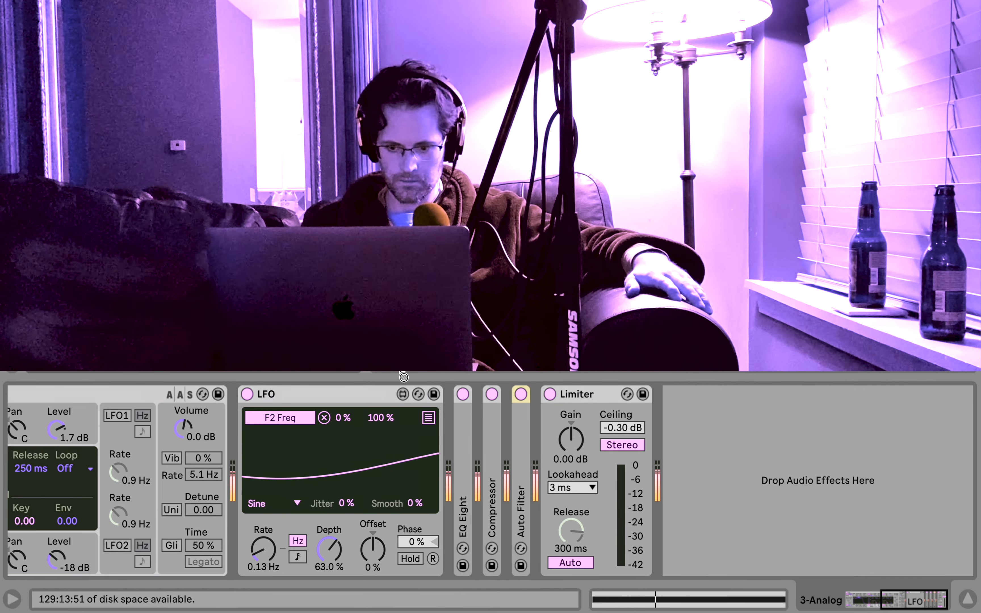
- Insert another device between Auto Filter and Limiter in the Analog track's chain
left_click_drag(227, 243, 533, 433)
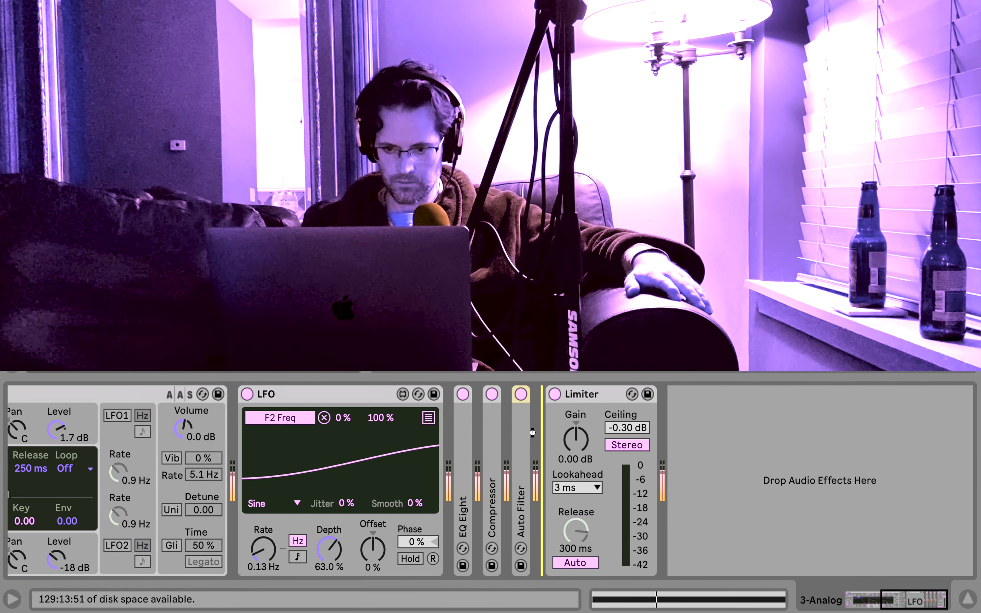